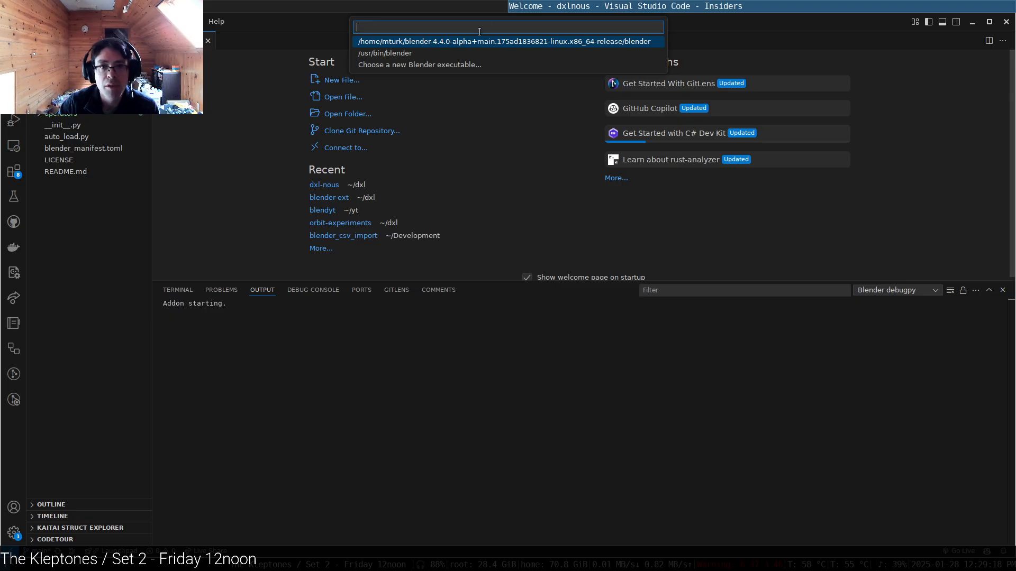
Step: Launch the Blender 4.4.0-alpha build for the add-on and dismiss the debugging error and the startup splash
key(Return)
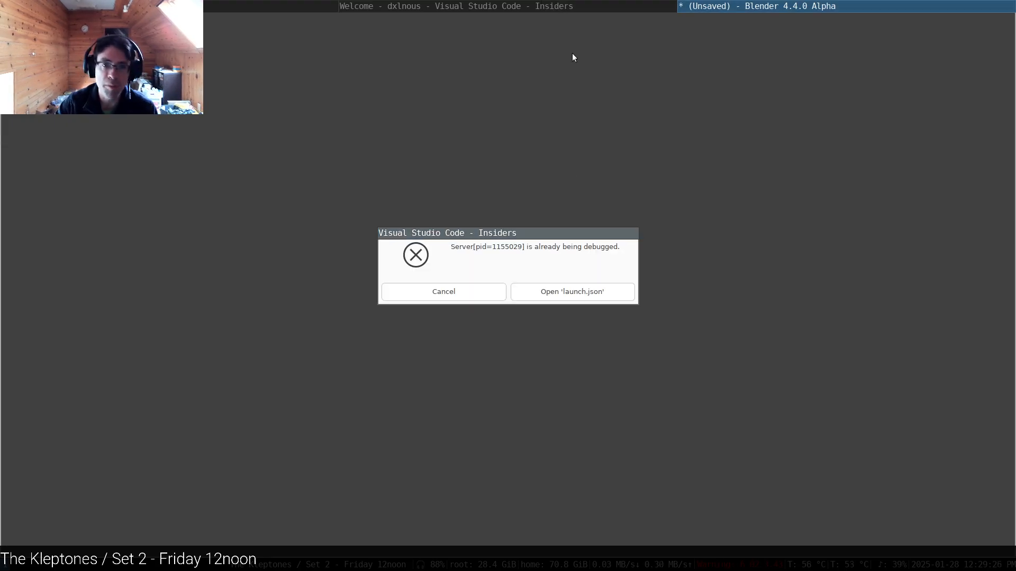
click(484, 288)
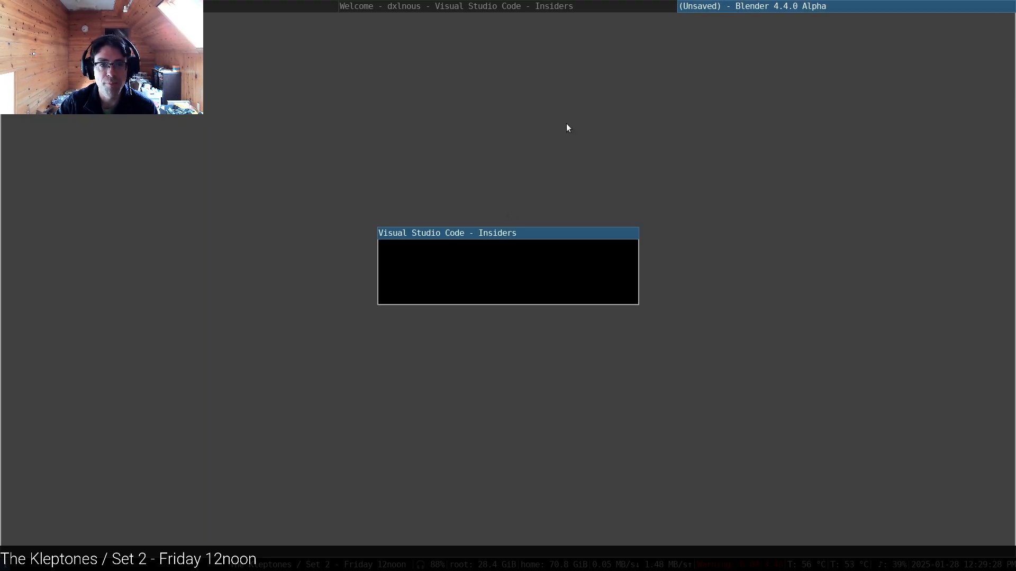
click(629, 121)
middle_drag(438, 113, 668, 122)
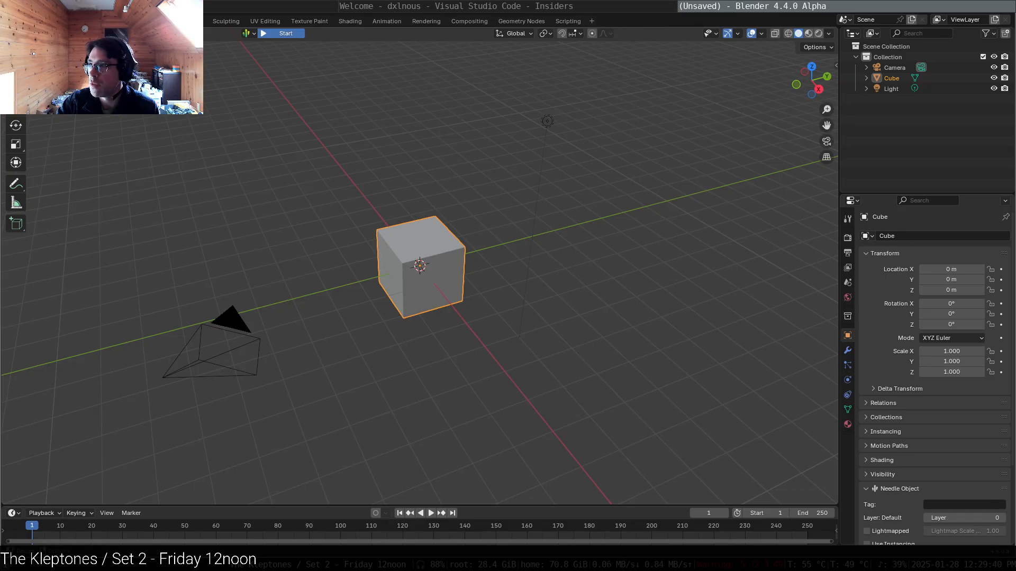
Step: Switch to Visual Studio Code and open colormaps.py from the operators folder
click(550, 5)
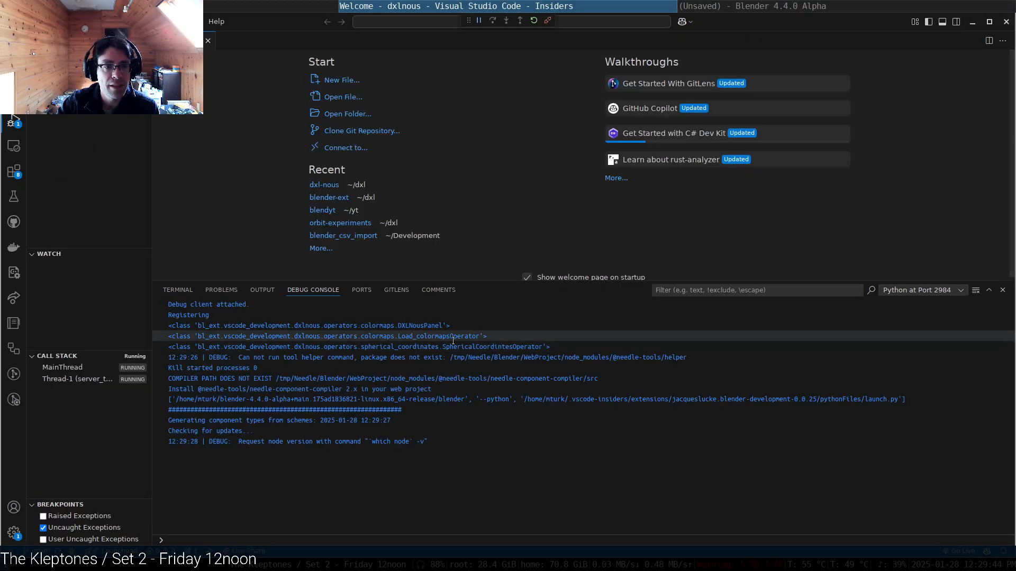
click(14, 44)
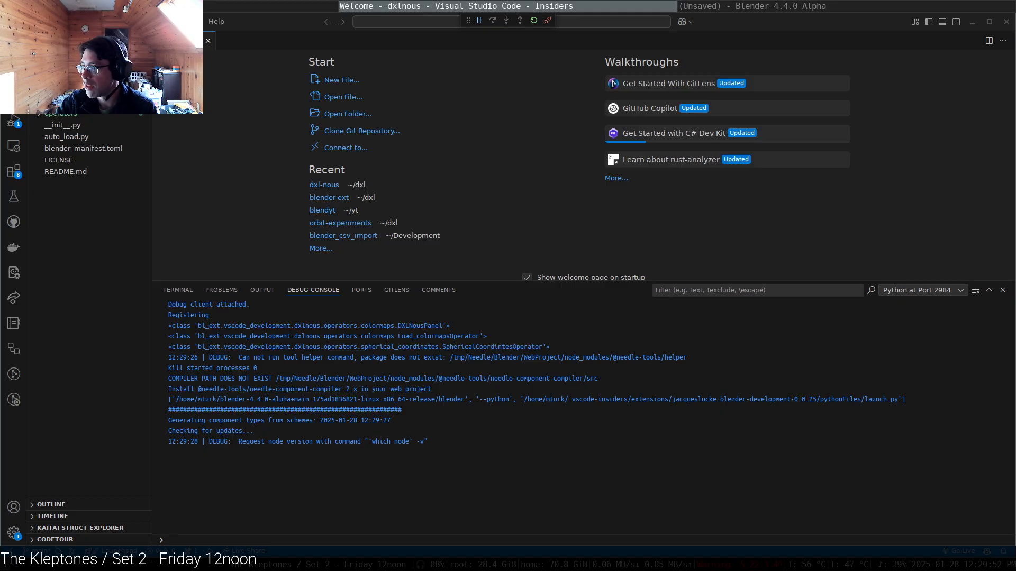
click(61, 113)
click(96, 149)
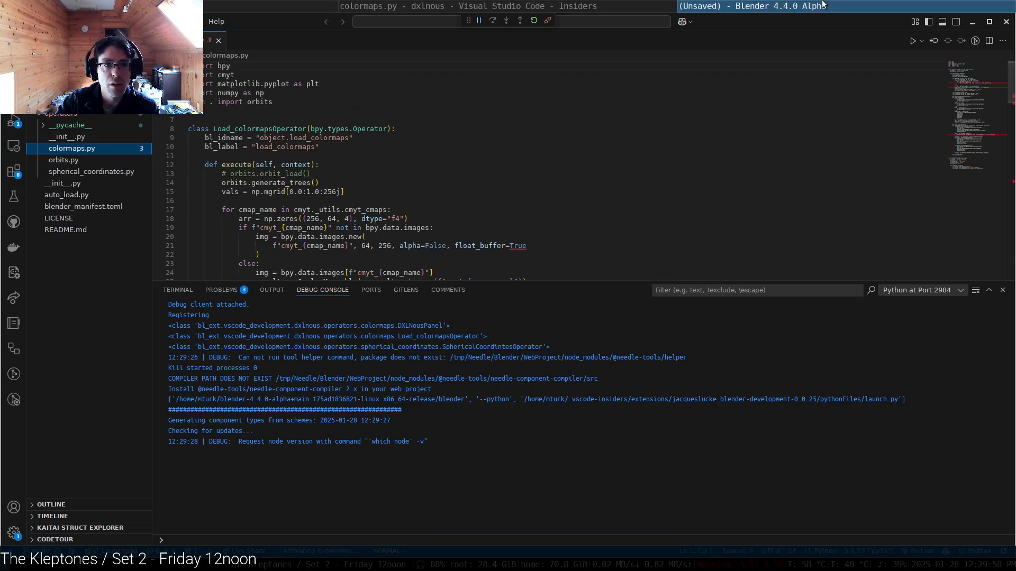
Step: Switch to Blender and collapse the cube's Needle Object and Needle Components property sections
click(823, 4)
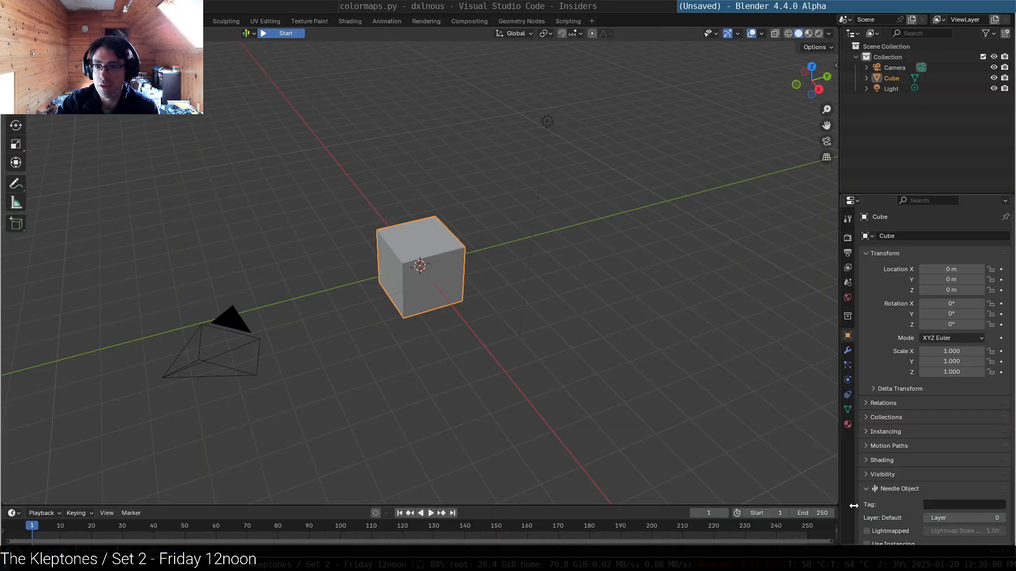
scroll(867, 507, down, 4)
click(869, 388)
click(864, 462)
Step: Delete the default cube from the scene
click(431, 258)
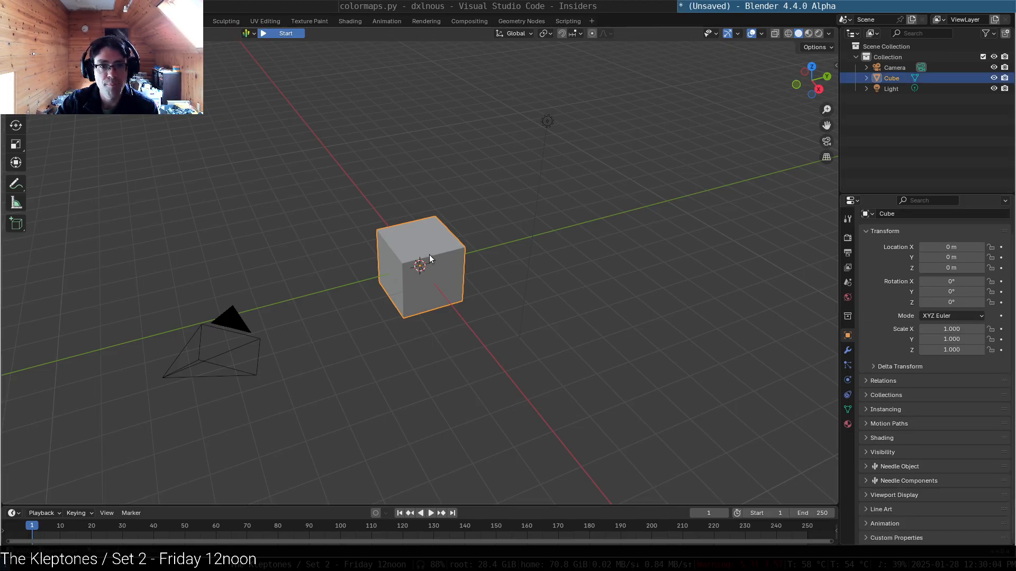
key(x)
key(x)
key(x)
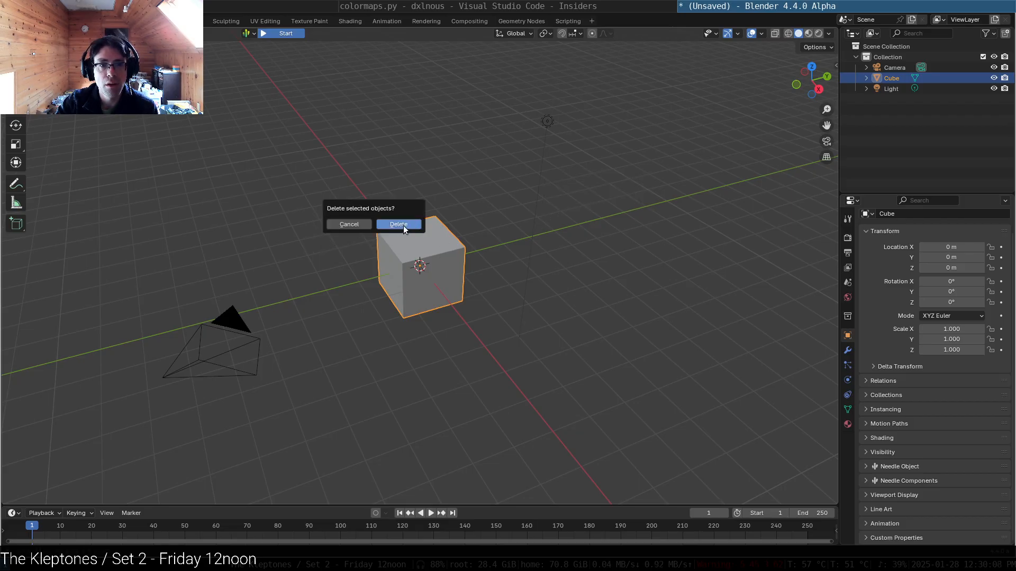
click(410, 227)
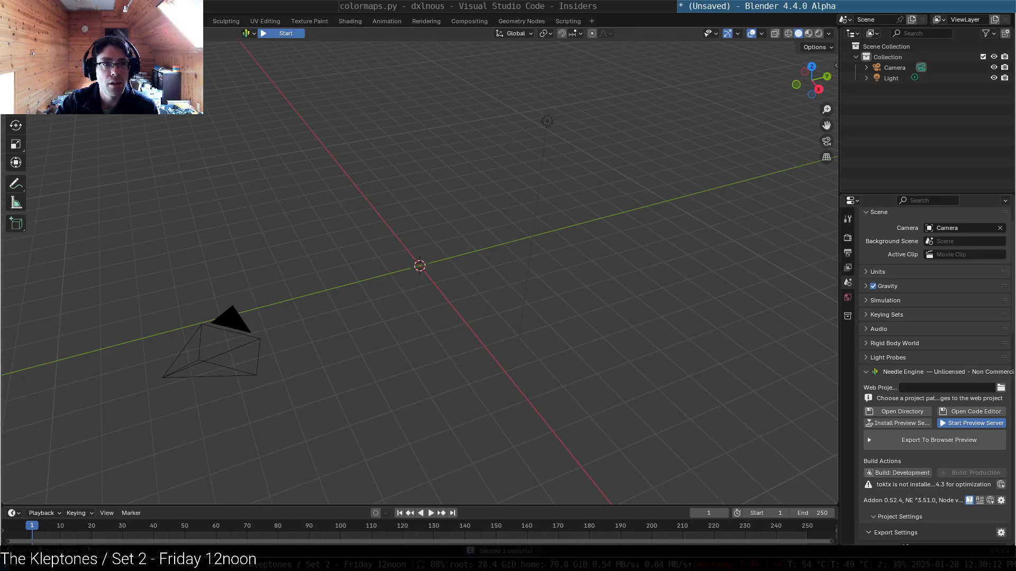
Step: Add a UV sphere at the origin and create a new geometry node tree for it in the Geometry Nodes workspace
key(shift+a)
mouse_move(214, 45)
click(290, 78)
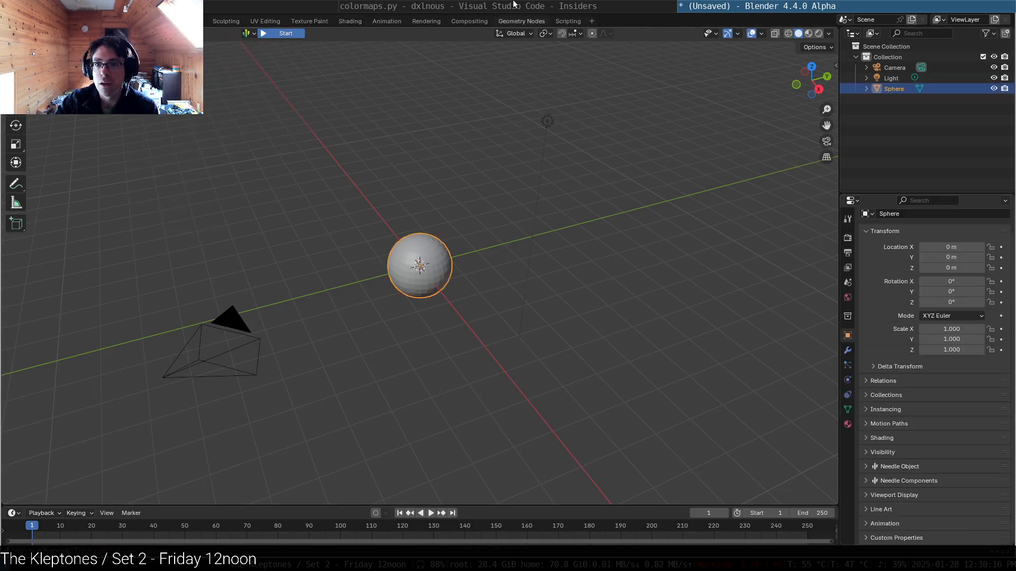
click(512, 21)
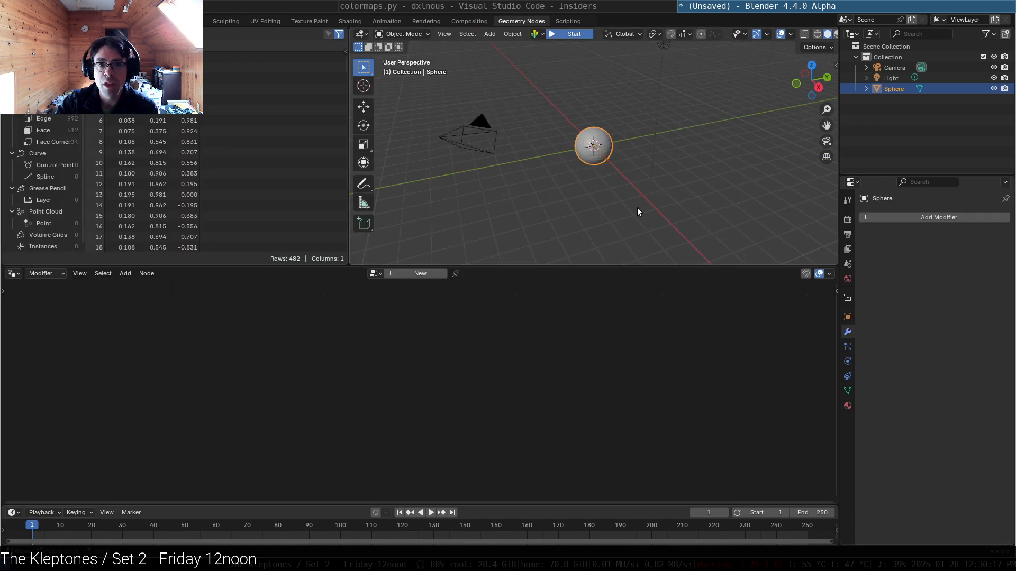
click(408, 274)
Step: Insert a Set Shade Smooth node between Group Input and Group Output, moving Group Output farther away
key(shift+a)
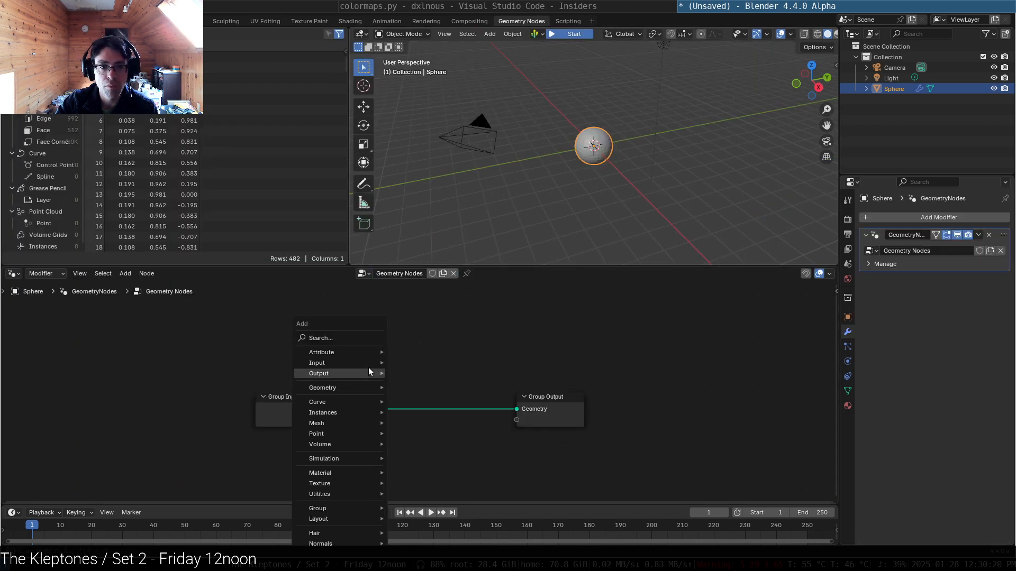
text(shade)
key(Return)
click(371, 370)
click(539, 401)
drag(539, 400, 650, 330)
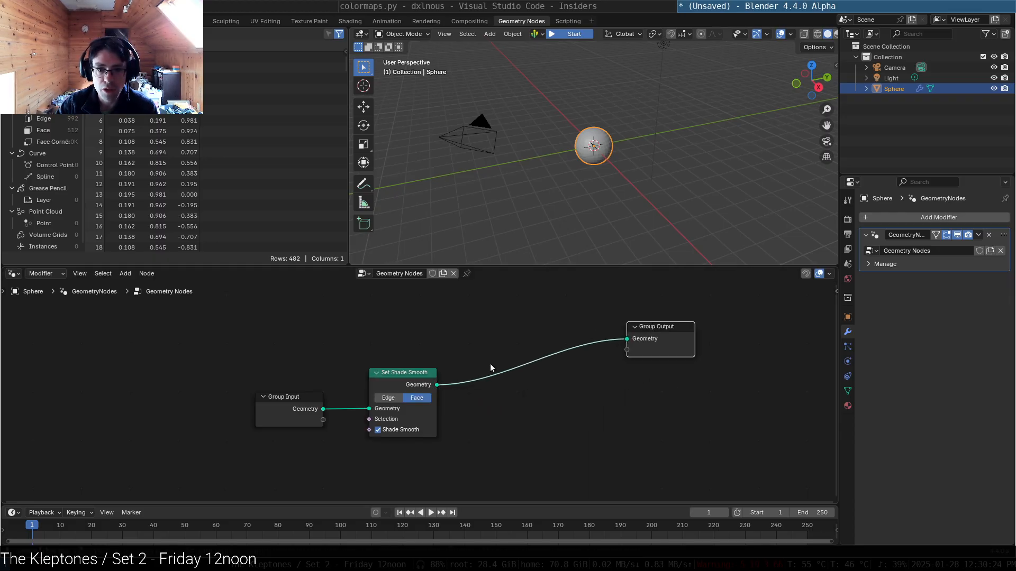
Step: Check the smoothed sphere up close and spread the Group Input and Set Shade Smooth nodes apart
scroll(597, 165, up, 8)
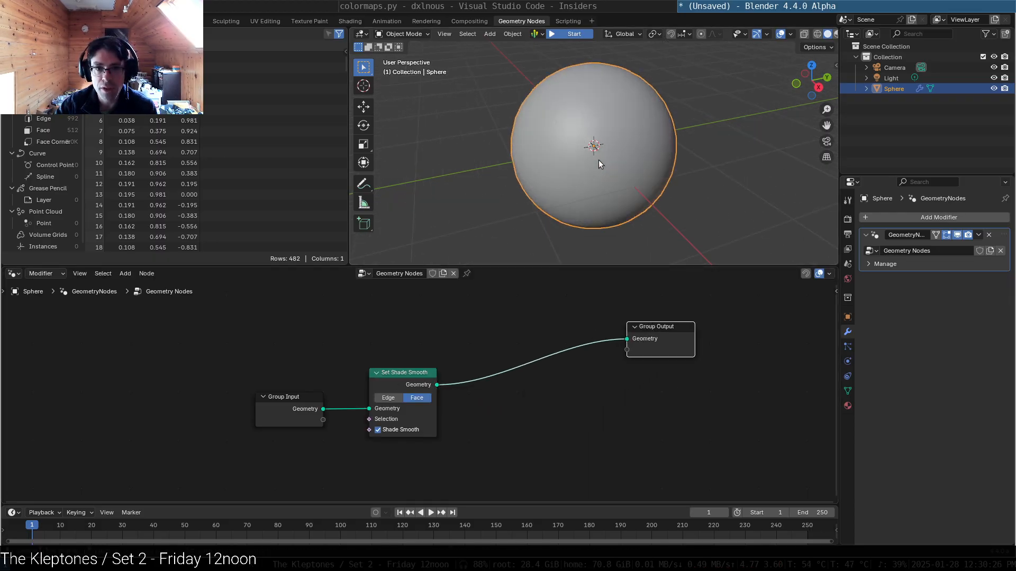
scroll(598, 160, down, 4)
drag(296, 402, 189, 393)
drag(429, 375, 475, 369)
key(shift+a)
mouse_move(275, 351)
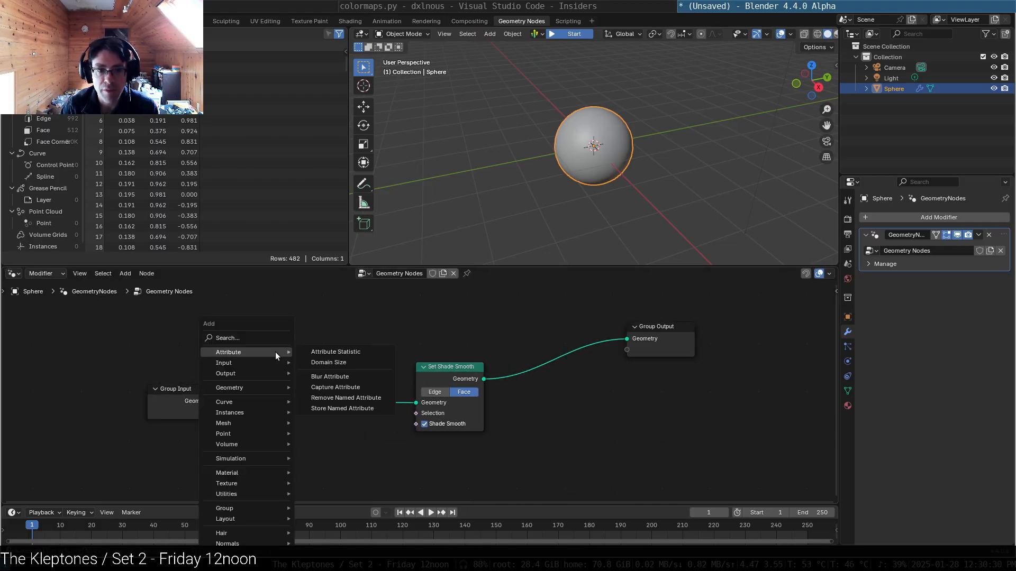
text(mesh su)
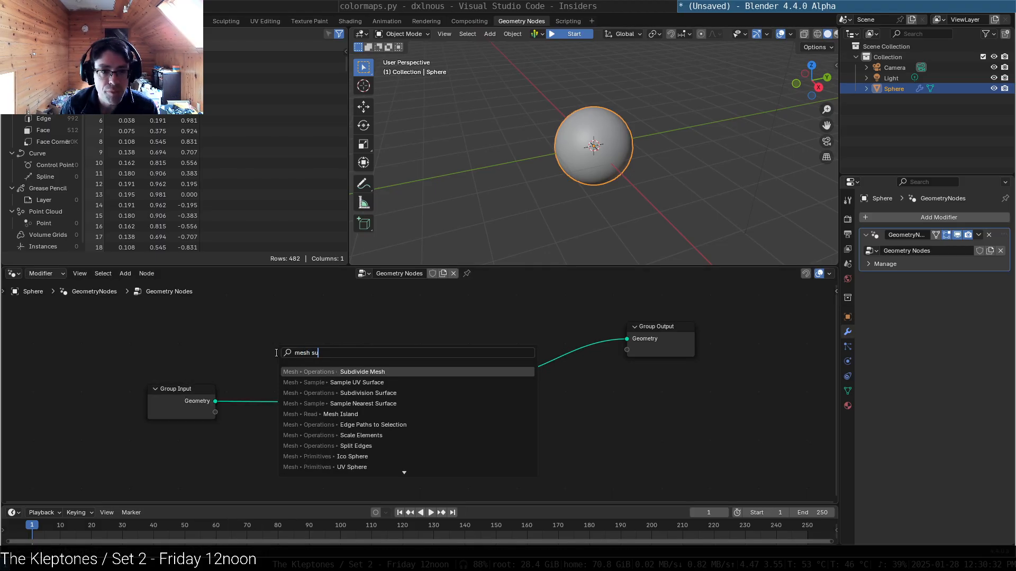
key(Return)
key(Escape)
Step: Insert a Subdivision Surface node between Group Input and Set Shade Smooth and set its level to 3
key(shift+a)
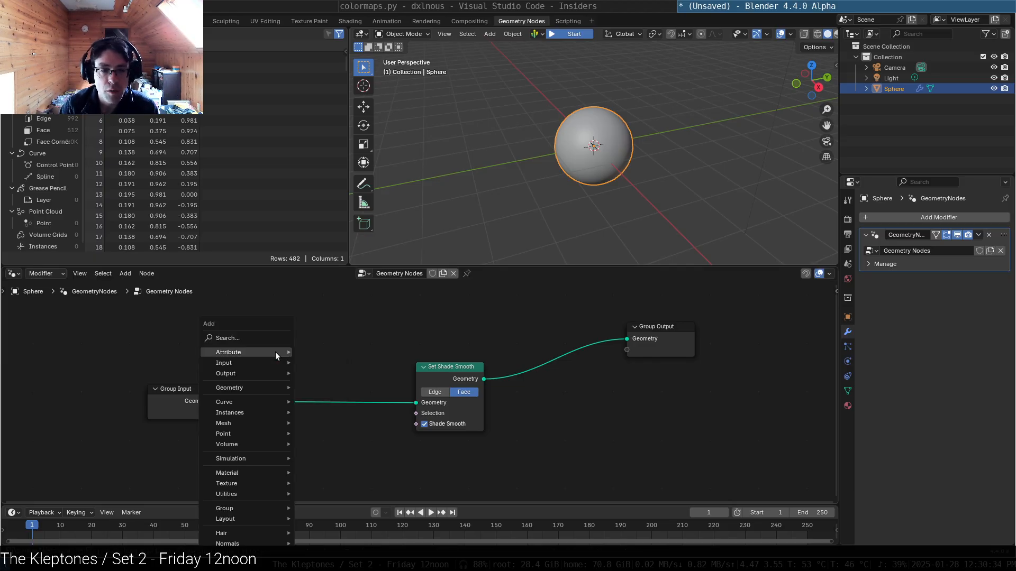
text(sub)
key(Down)
key(Down)
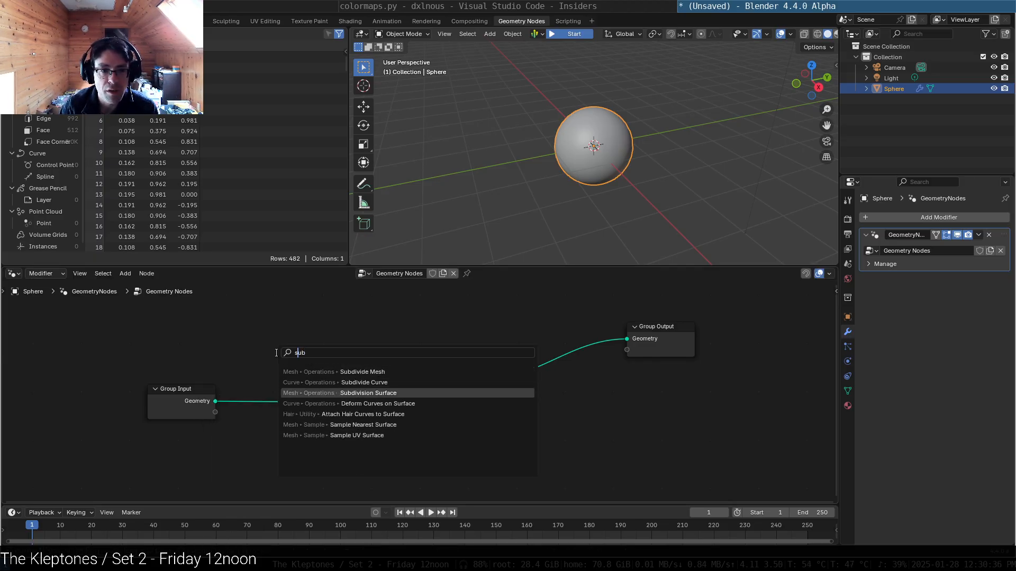
key(Return)
click(275, 353)
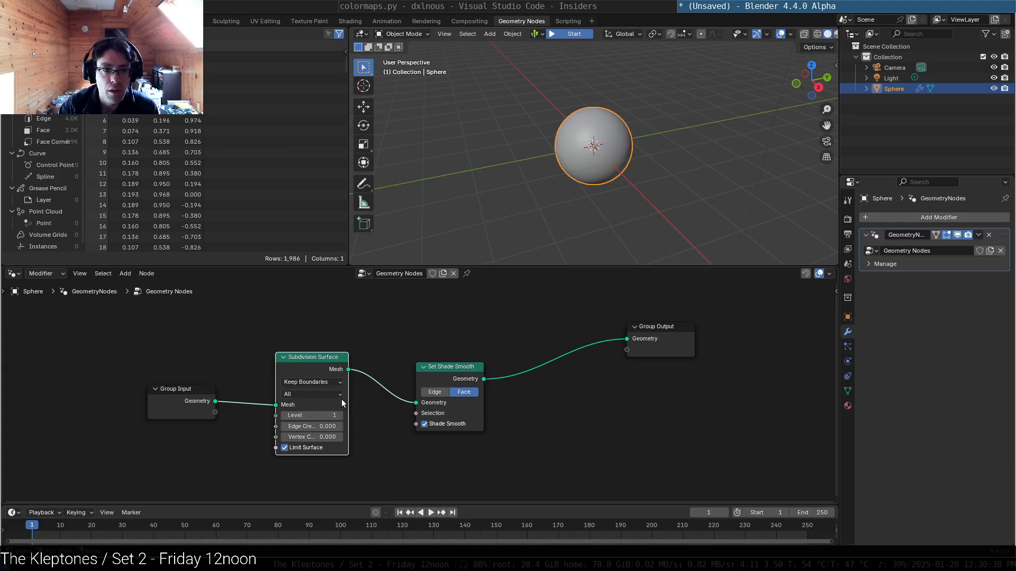
click(340, 416)
click(340, 415)
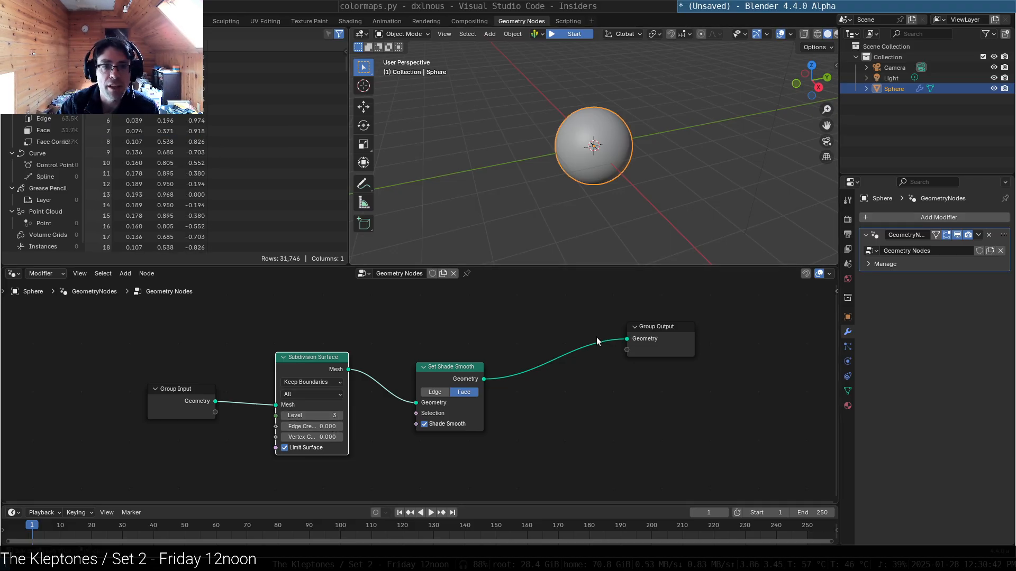
Step: Rearrange the Subdivision Surface, Set Shade Smooth and Group Output nodes into a compact row
drag(650, 331, 603, 364)
drag(440, 377, 417, 336)
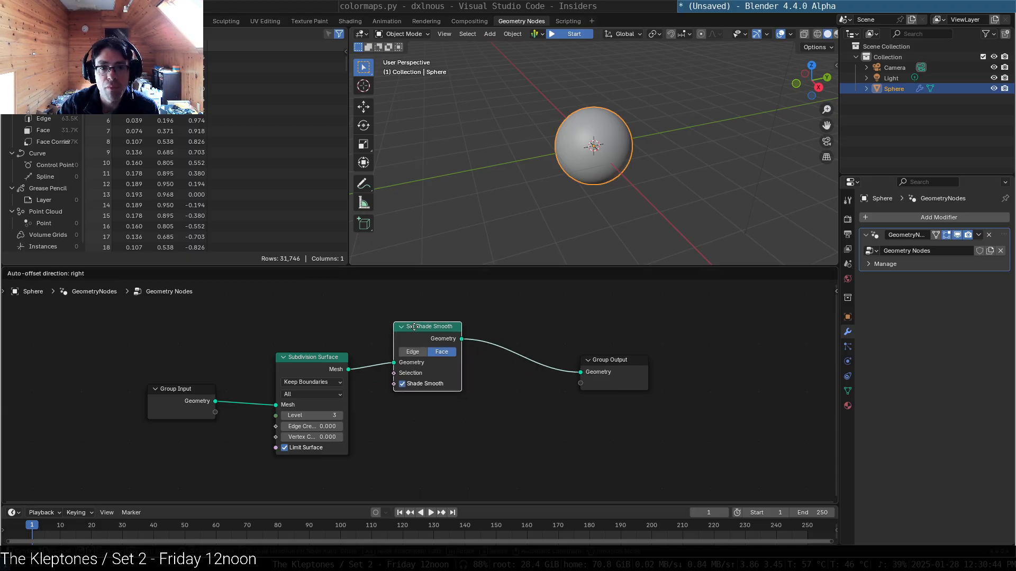
drag(629, 374, 555, 327)
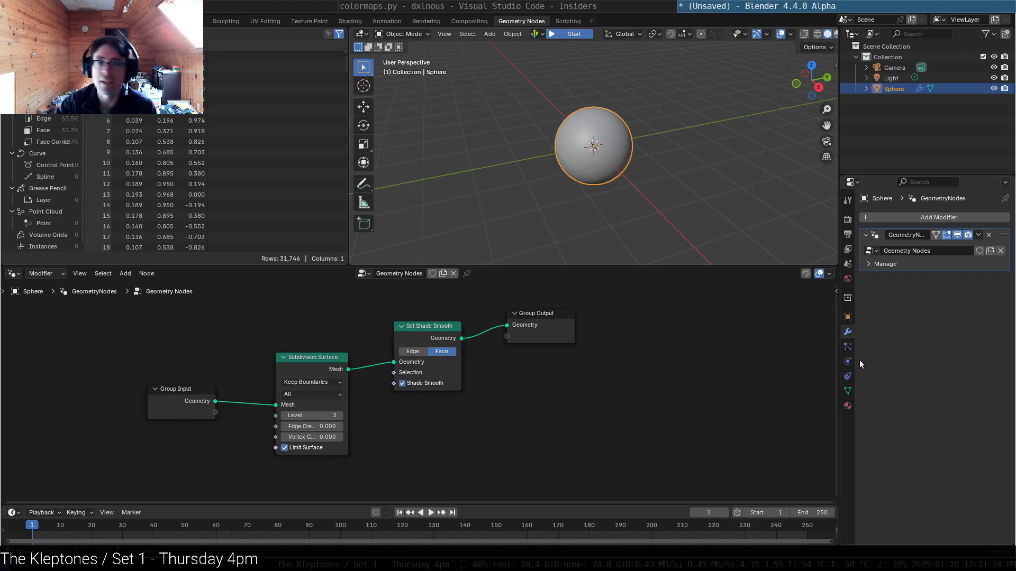
middle_drag(645, 107, 678, 170)
drag(530, 312, 600, 306)
drag(453, 328, 501, 321)
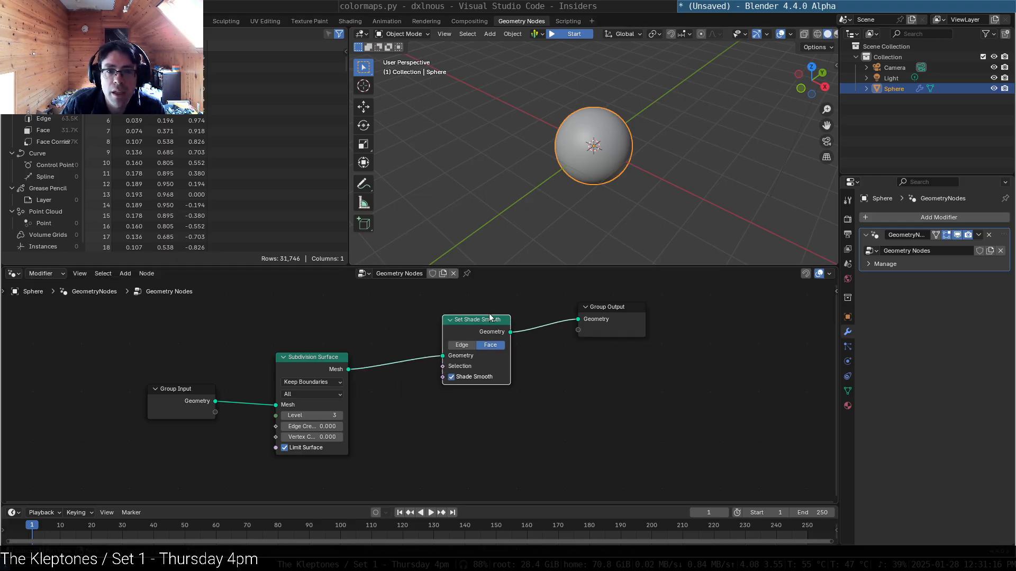
drag(310, 358, 324, 333)
drag(482, 325, 441, 338)
drag(634, 312, 576, 334)
Step: Add a Noise Texture node below the Subdivision Surface node and set its dimensions to 4D
key(shift+a)
mouse_move(670, 417)
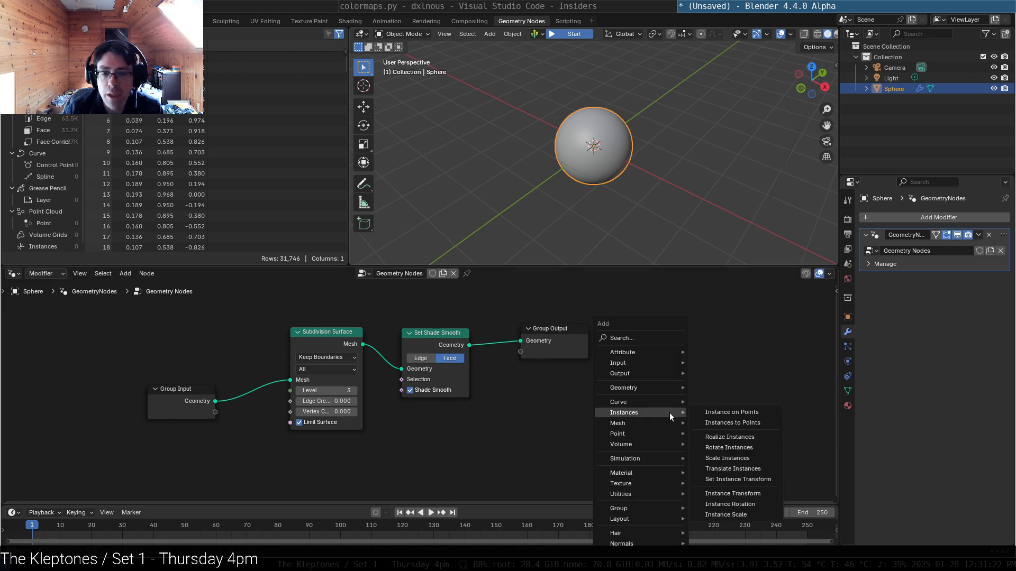
text(noise)
key(Return)
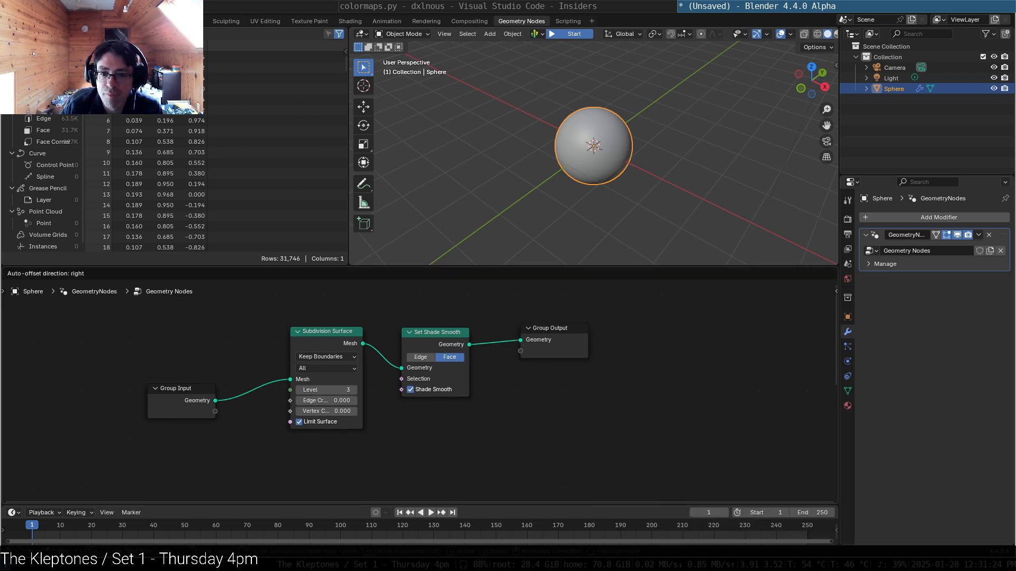
click(247, 353)
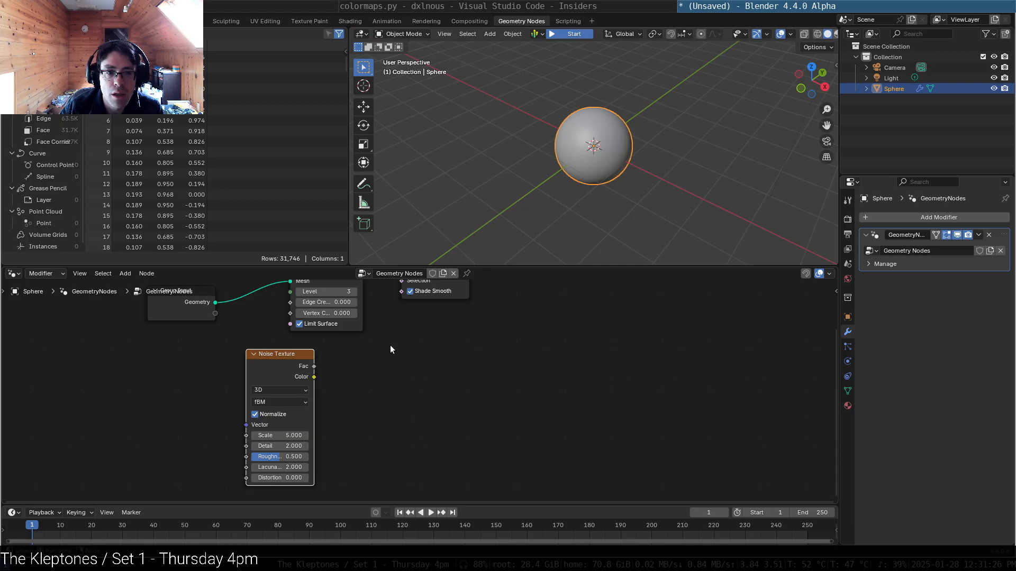
drag(215, 303, 229, 305)
drag(300, 353, 340, 352)
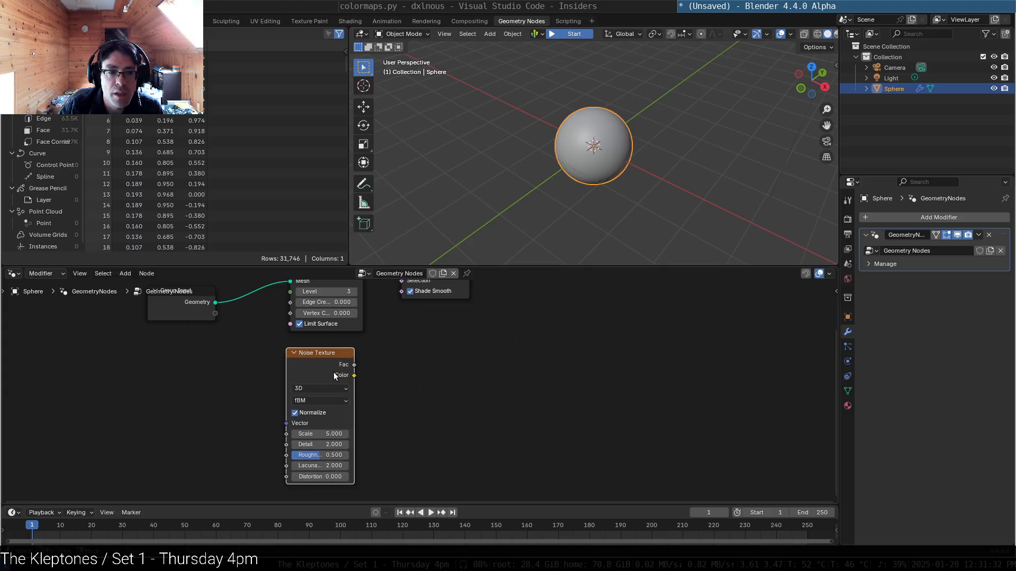
click(328, 389)
click(310, 442)
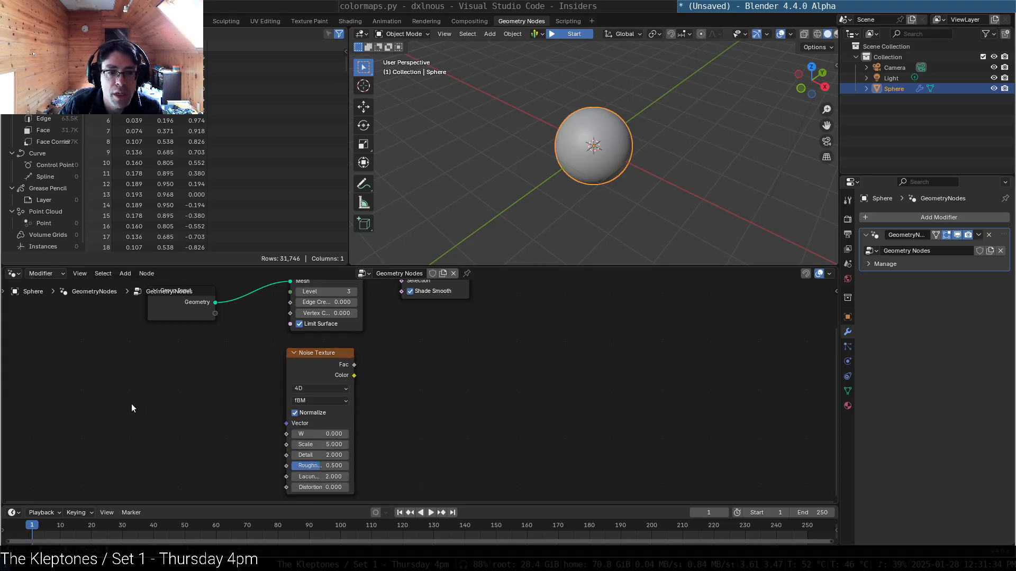
Step: Add a Scene Time node and place it well to the left of the Noise Texture node
key(shift+a)
mouse_move(129, 404)
text(time)
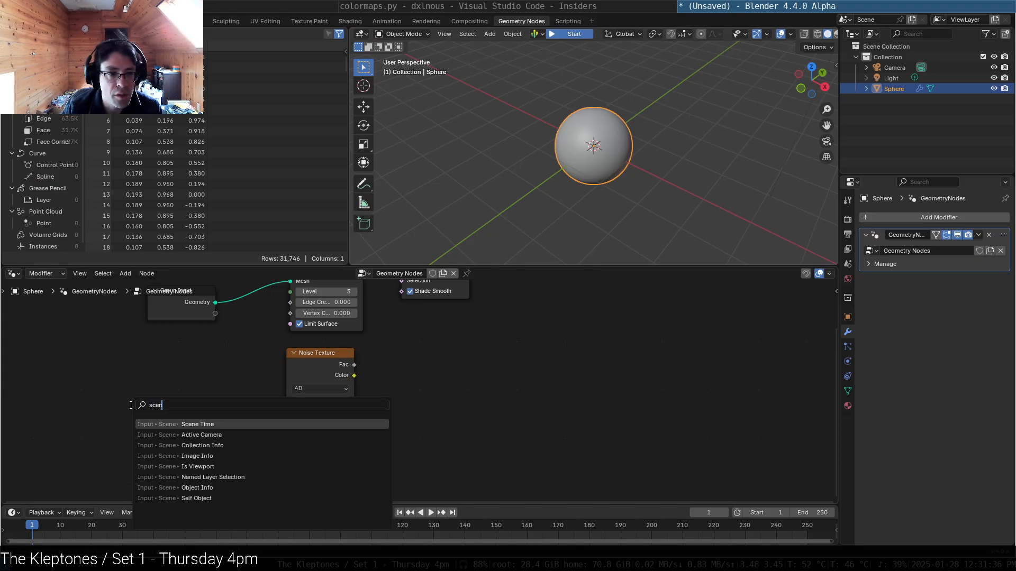
key(Return)
click(130, 405)
drag(185, 418, 110, 403)
Step: Add a Math node between Scene Time and Noise Texture, set to Divide with a second value of 24
key(shift+a)
mouse_move(192, 404)
text(add)
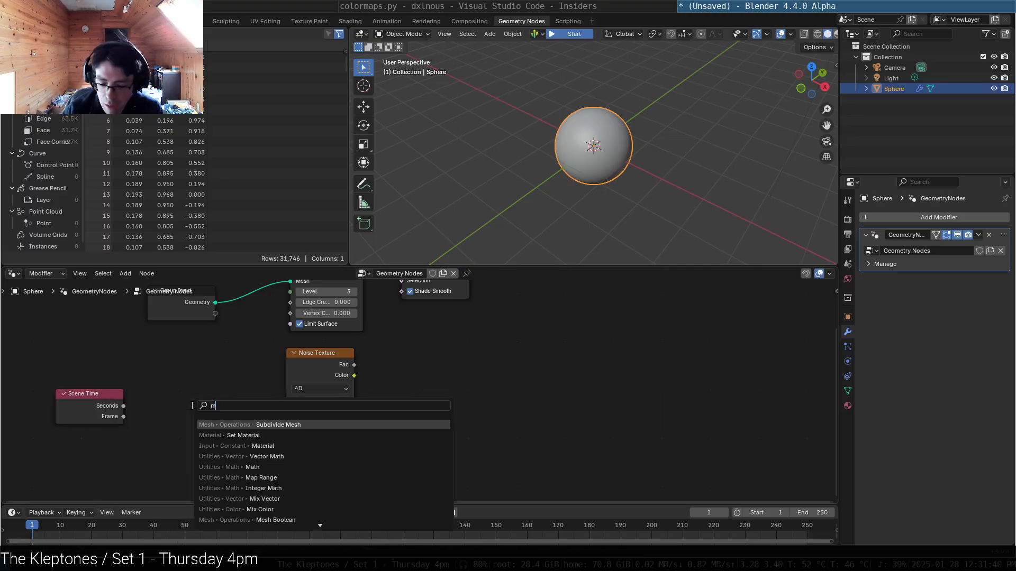
key(Return)
click(192, 411)
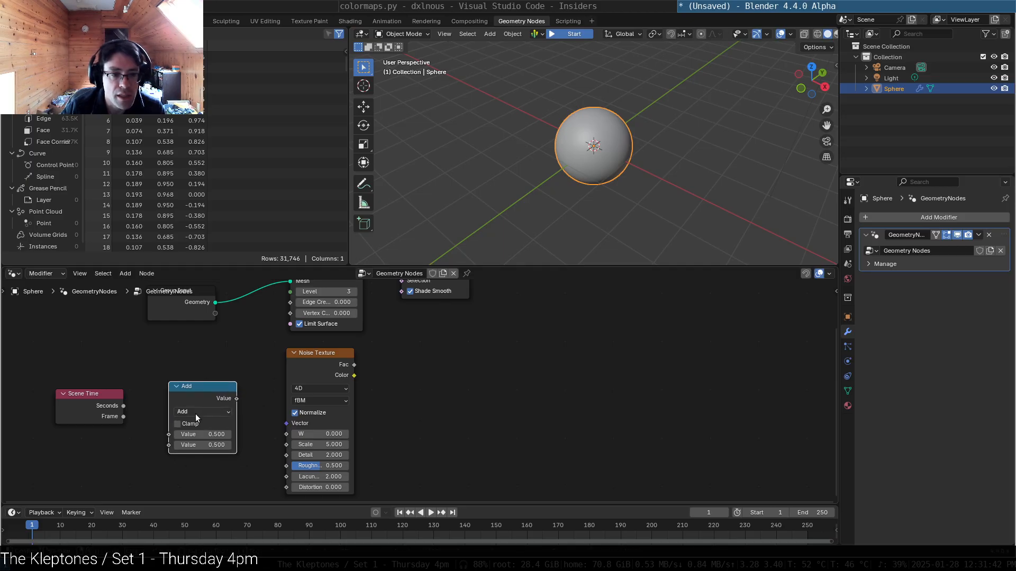
click(195, 413)
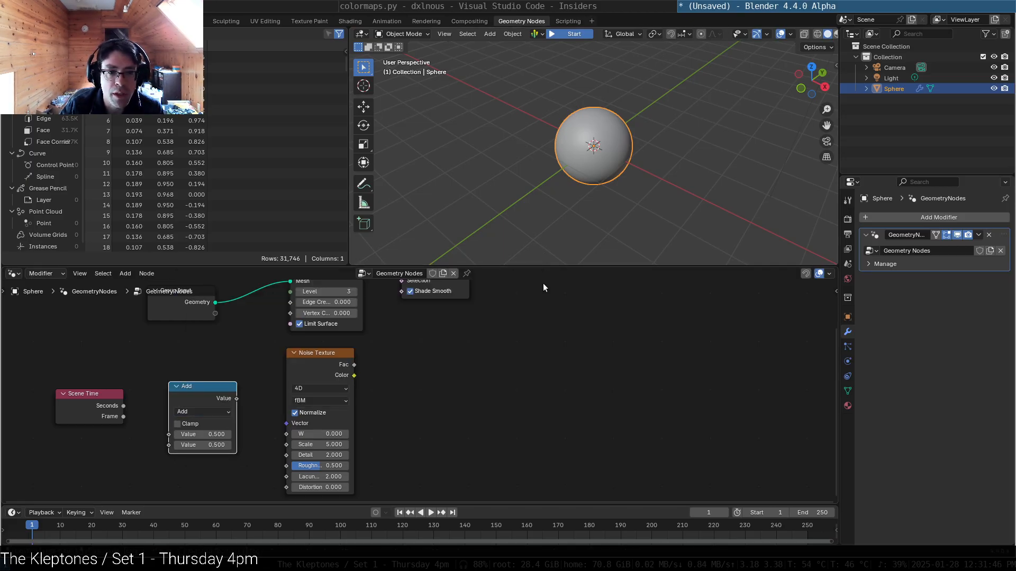
click(220, 410)
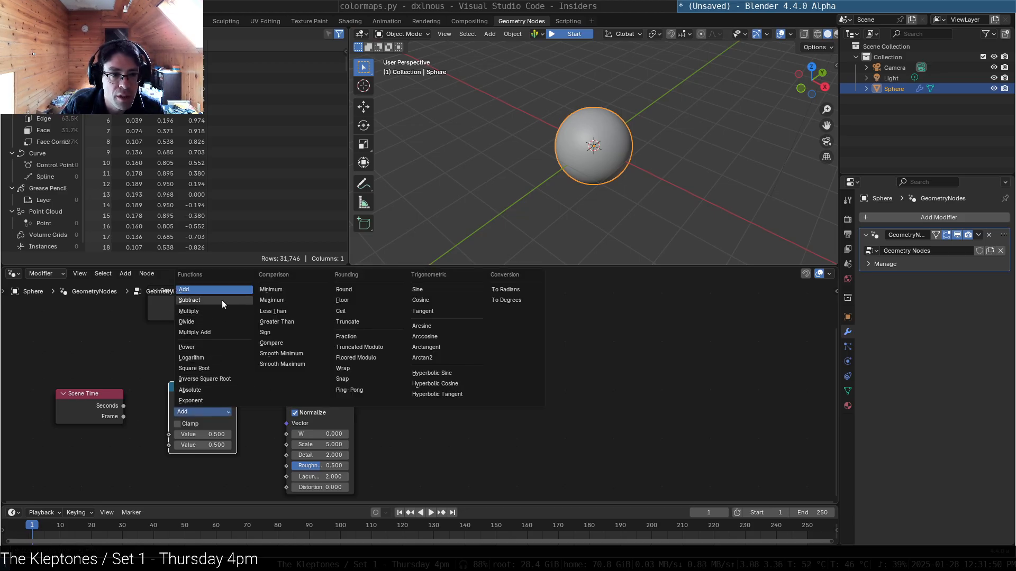
click(224, 321)
click(218, 445)
text(24)
key(Return)
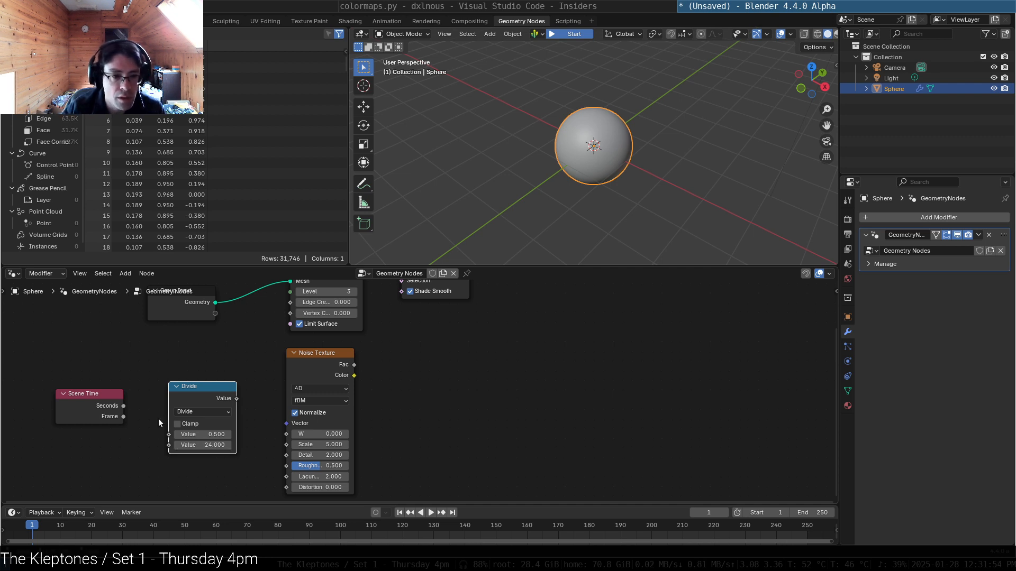
Step: Connect Scene Time's Frame output to the Divide node's first value and the Divide result to the Noise Texture's W input
click(135, 412)
drag(138, 431, 170, 436)
key(Escape)
drag(236, 398, 286, 423)
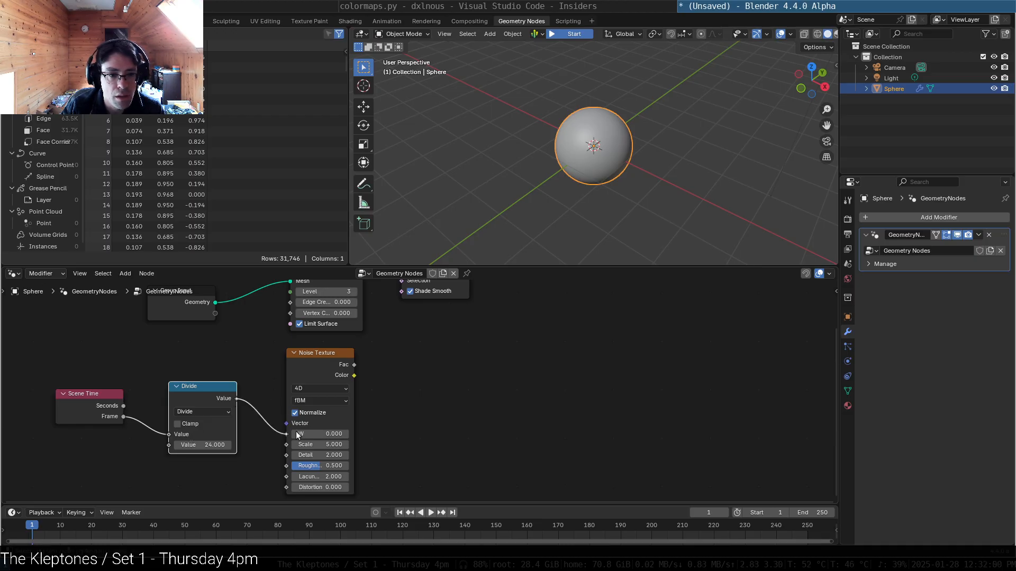
Step: Add a Position node beside the Noise Texture and connect it to the texture's Vector input
middle_drag(630, 331, 543, 410)
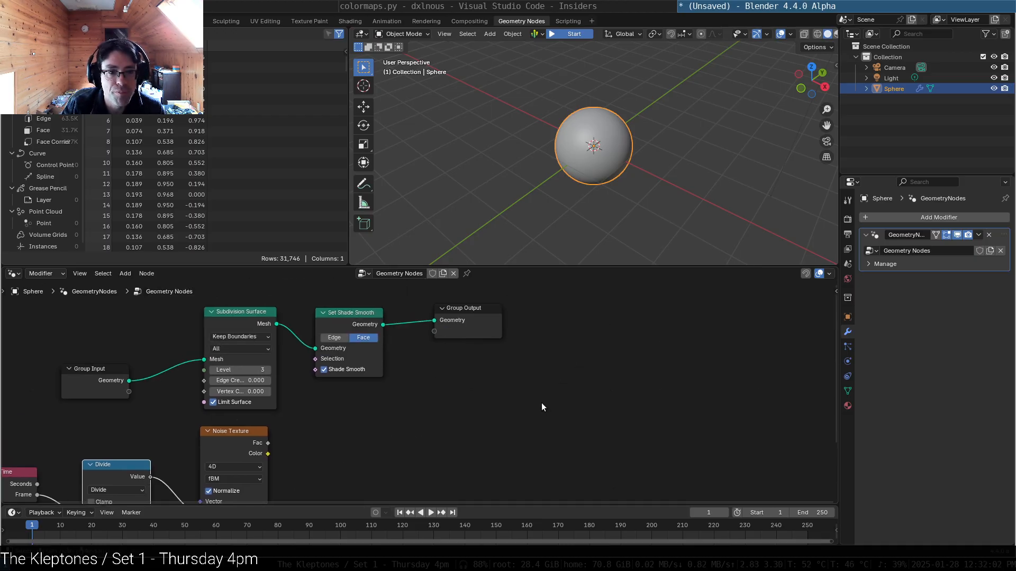
drag(233, 433, 249, 429)
key(shift+a)
text(position)
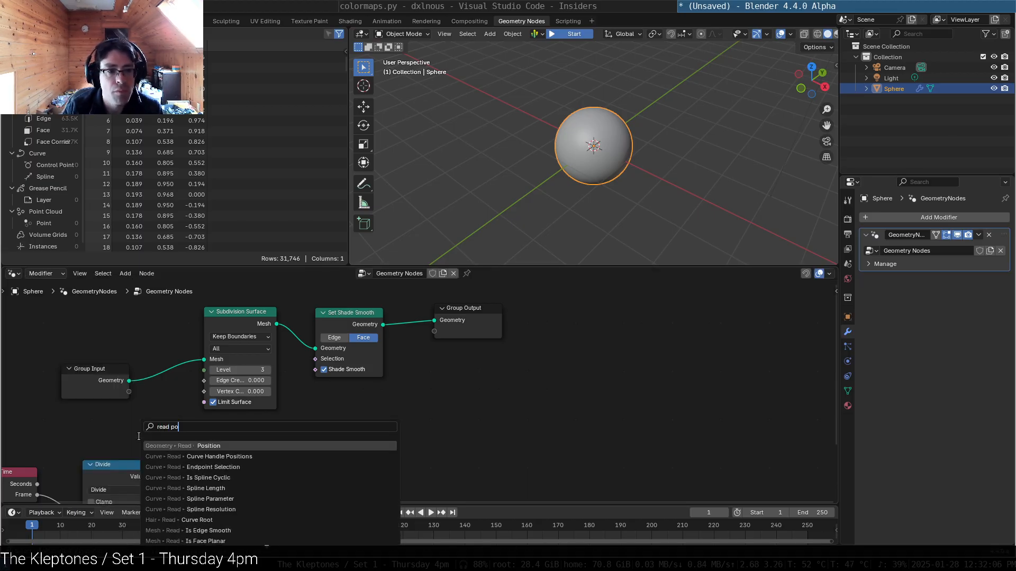
key(Return)
click(131, 423)
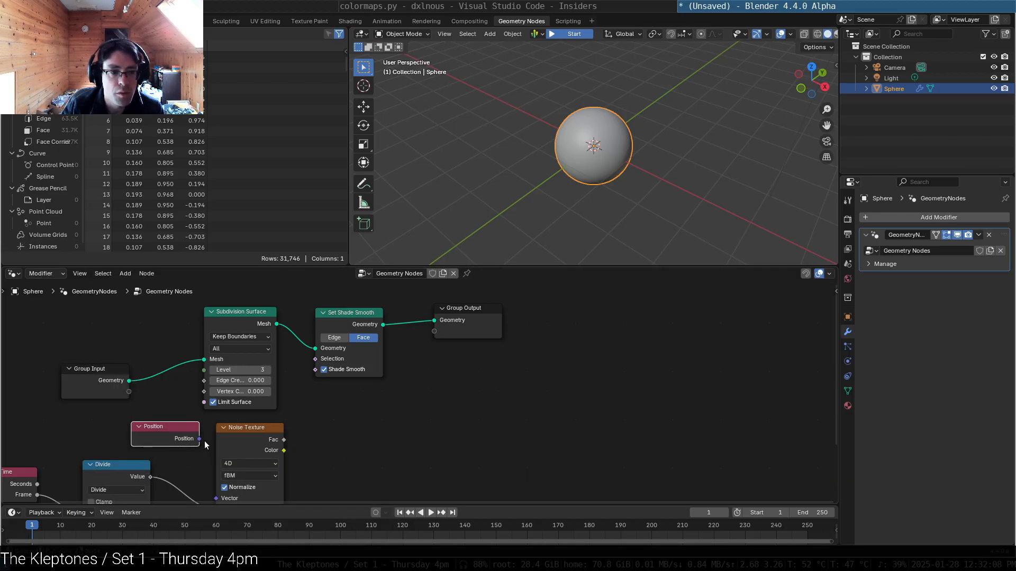
mouse_move(199, 439)
mouse_down()
mouse_move(216, 498)
mouse_move(217, 444)
mouse_up()
Step: Move Set Shade Smooth closer to Subdivision Surface and shift Group Output away to open space between them
click(407, 364)
middle_drag(408, 364, 331, 428)
drag(281, 318, 262, 315)
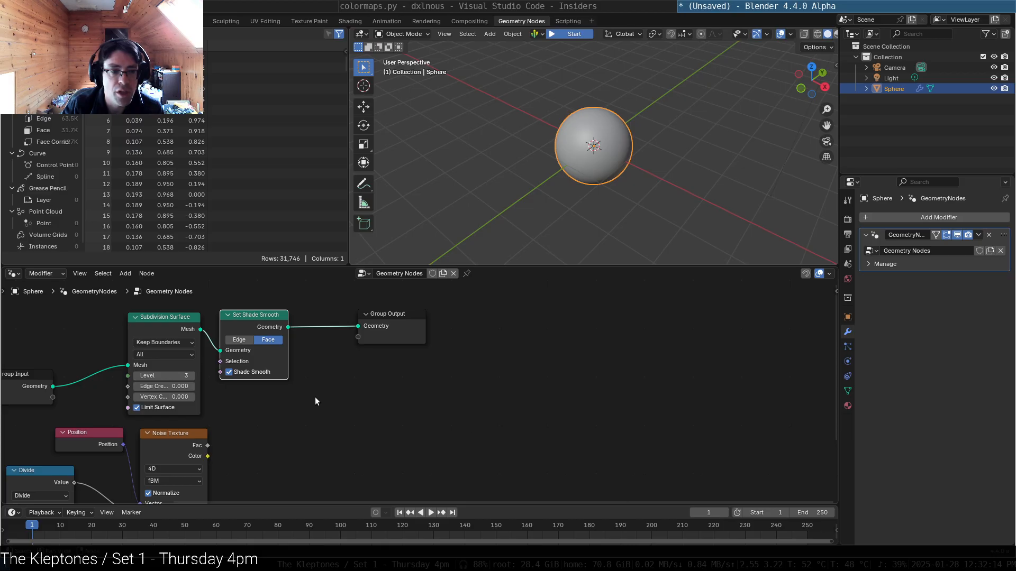
drag(388, 312, 484, 310)
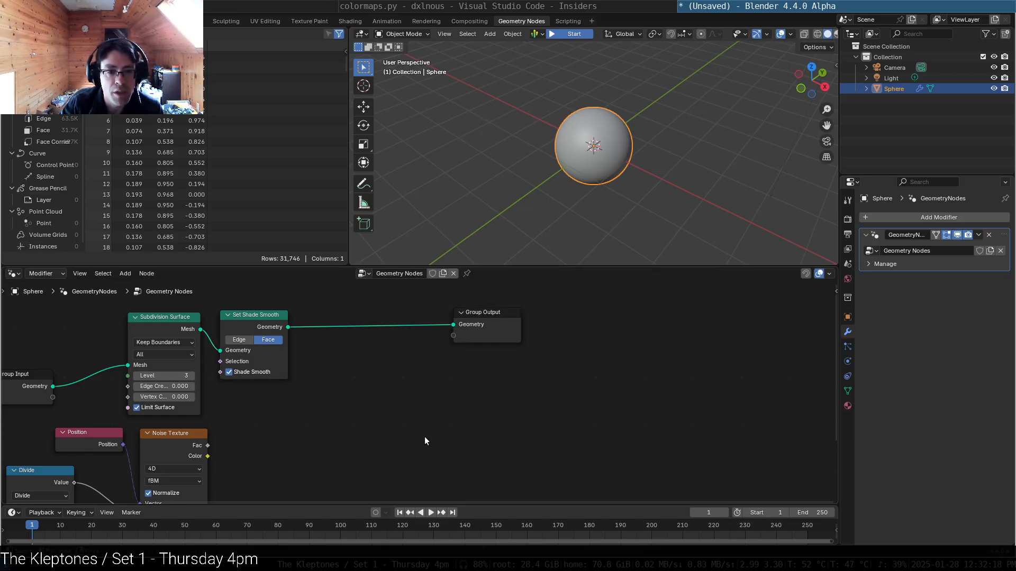
key(shift+a)
mouse_move(402, 403)
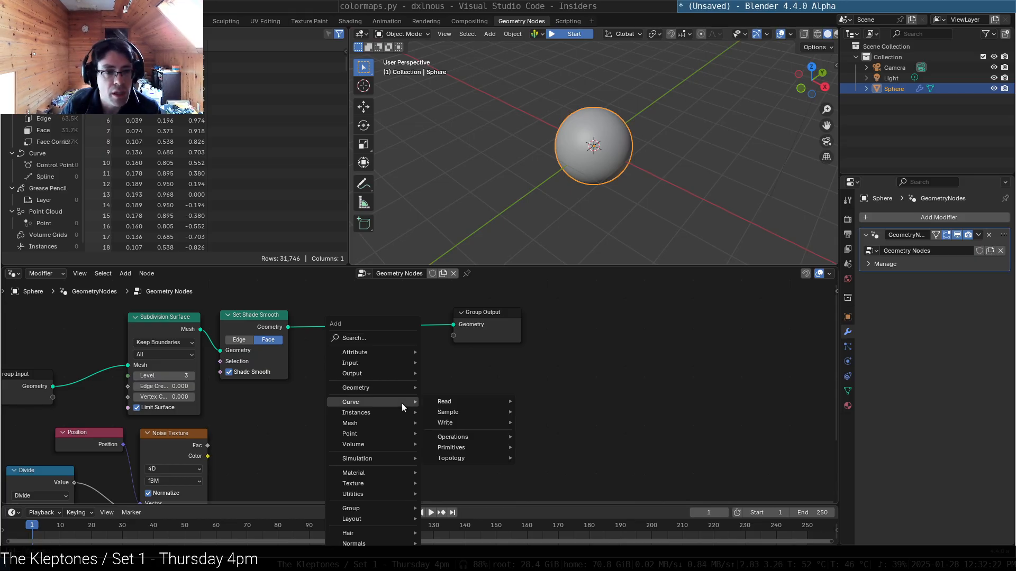
mouse_move(389, 352)
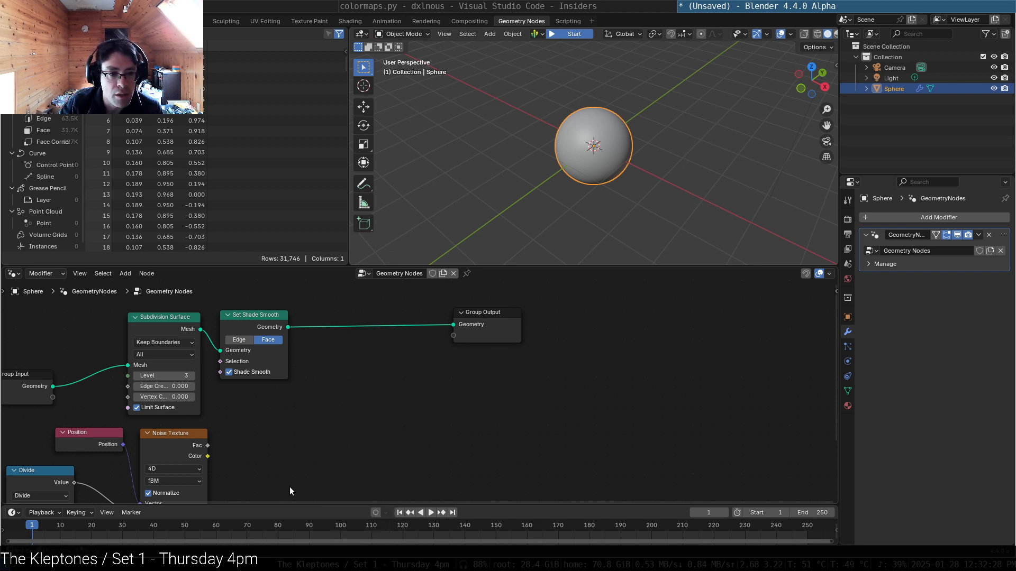
Step: Add a Map Range node after the Noise Texture and connect the texture's Fac output to its Value input
middle_drag(292, 487, 340, 409)
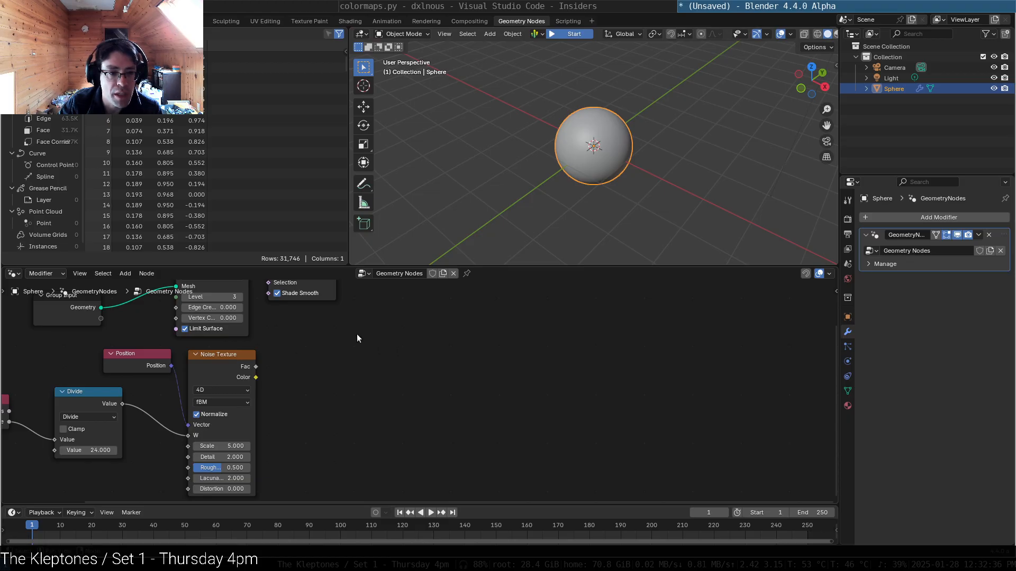
key(shift+a)
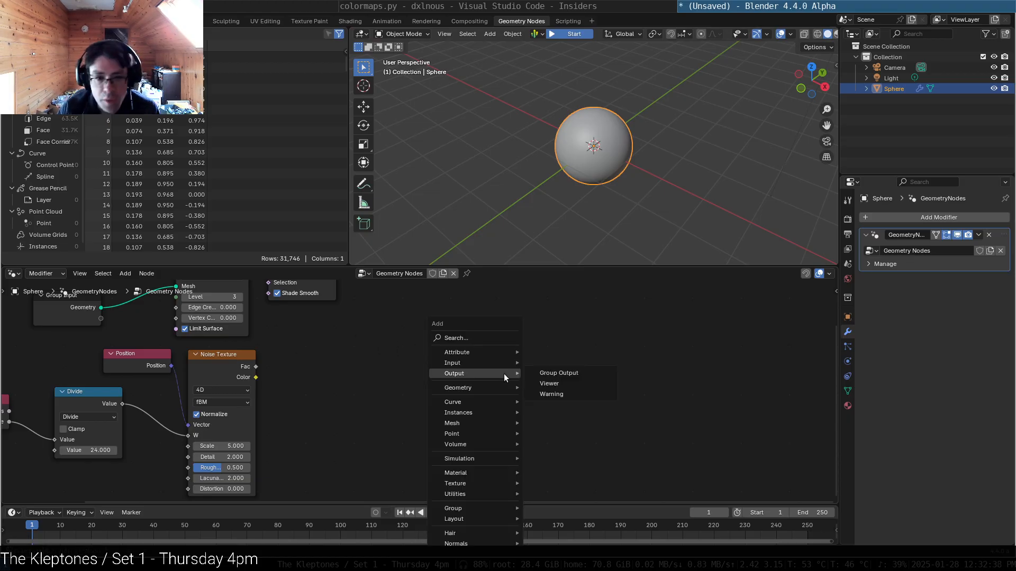
text(map)
key(Return)
click(299, 373)
drag(255, 366, 308, 421)
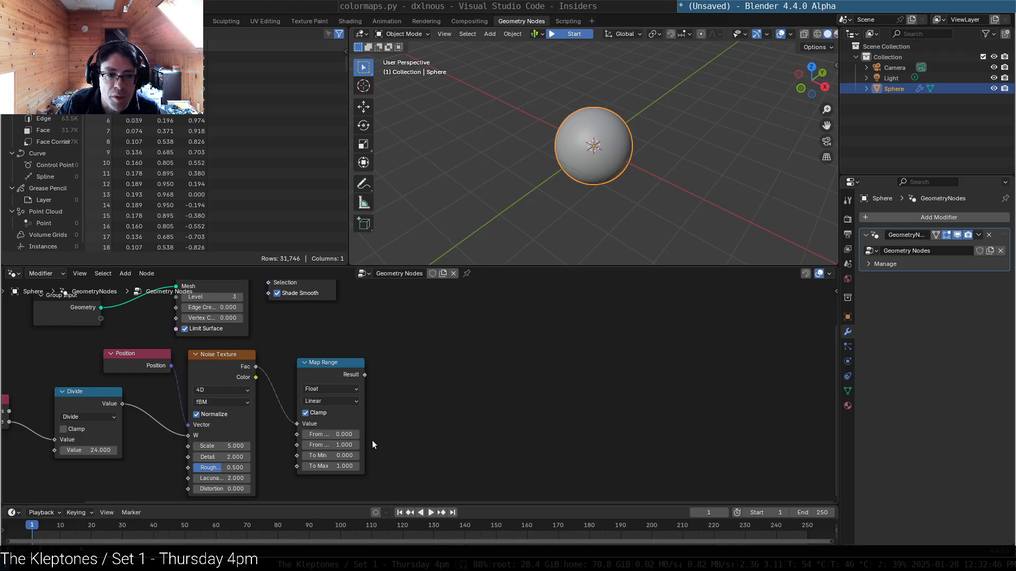
Step: Set Map Range's To Min to 0.950 and To Max to 1.050, and move the node closer to the Noise Texture
click(342, 457)
key(BackSpace)
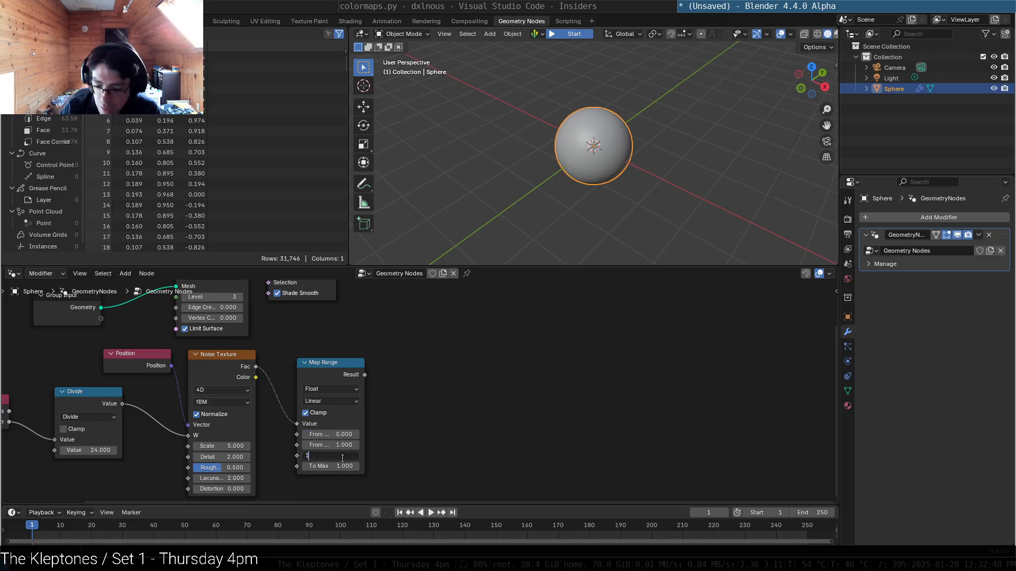
text(0.950)
key(Tab)
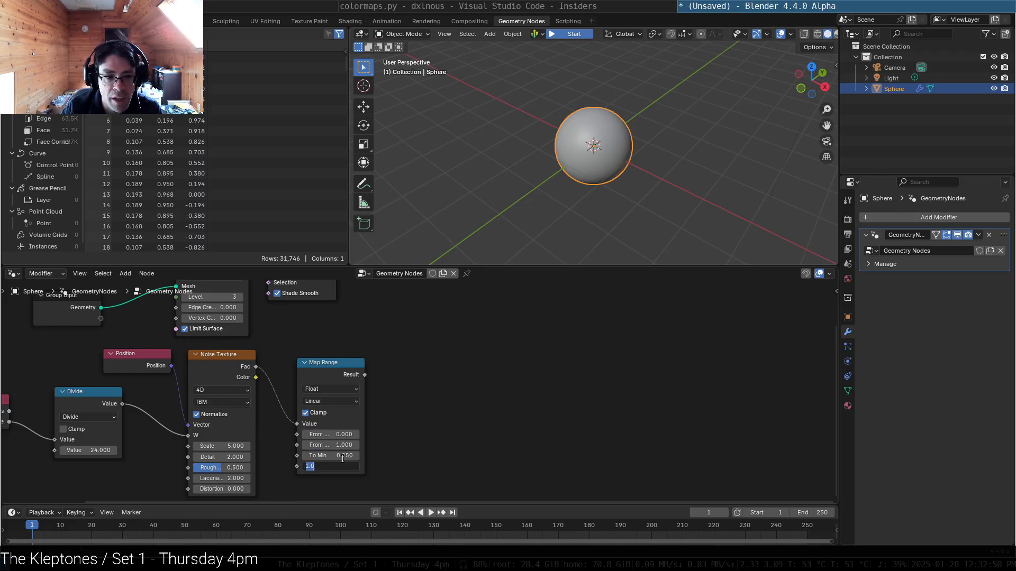
text(5)
key(Return)
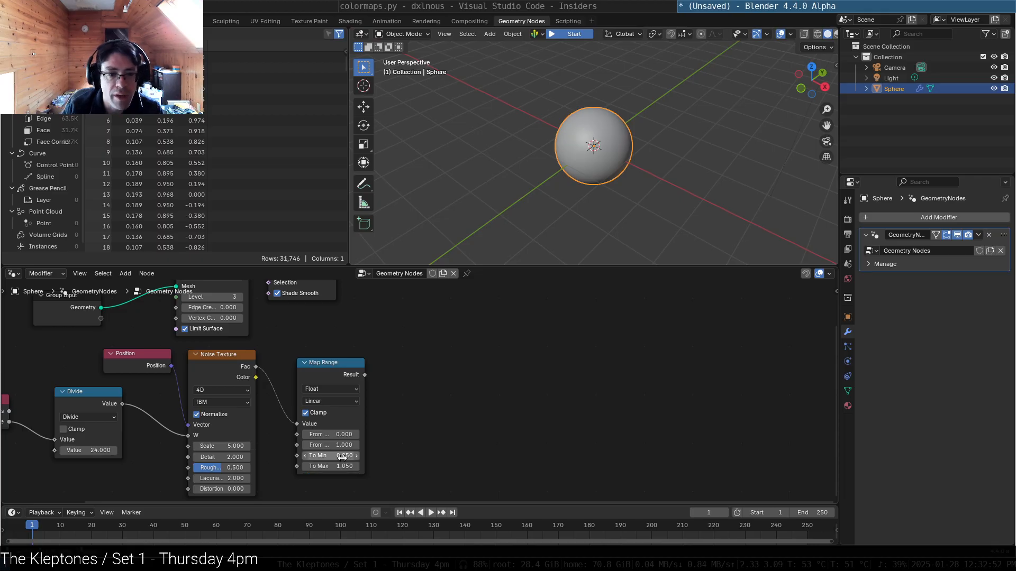
middle_drag(471, 302, 413, 354)
drag(271, 415, 246, 386)
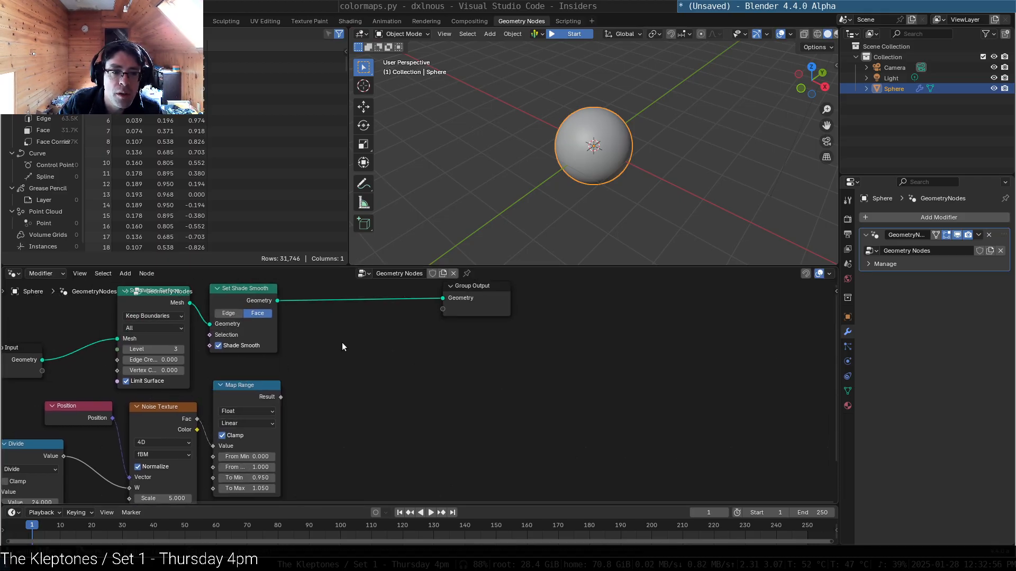
Step: Add a Vector Math node between the Map Range and Group Output nodes
key(shift+a)
mouse_move(357, 358)
key(shift+a)
mouse_move(403, 373)
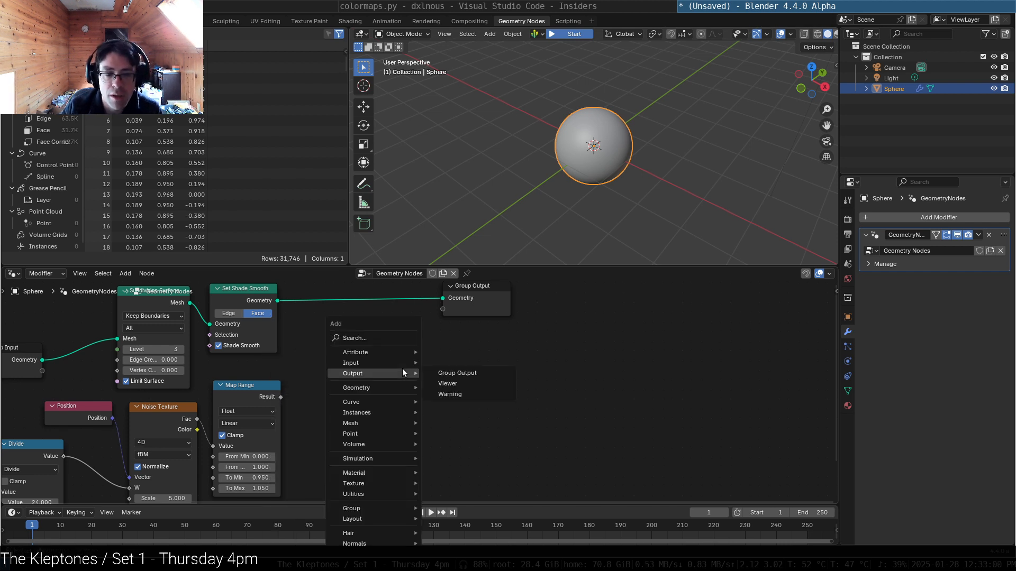
text(math)
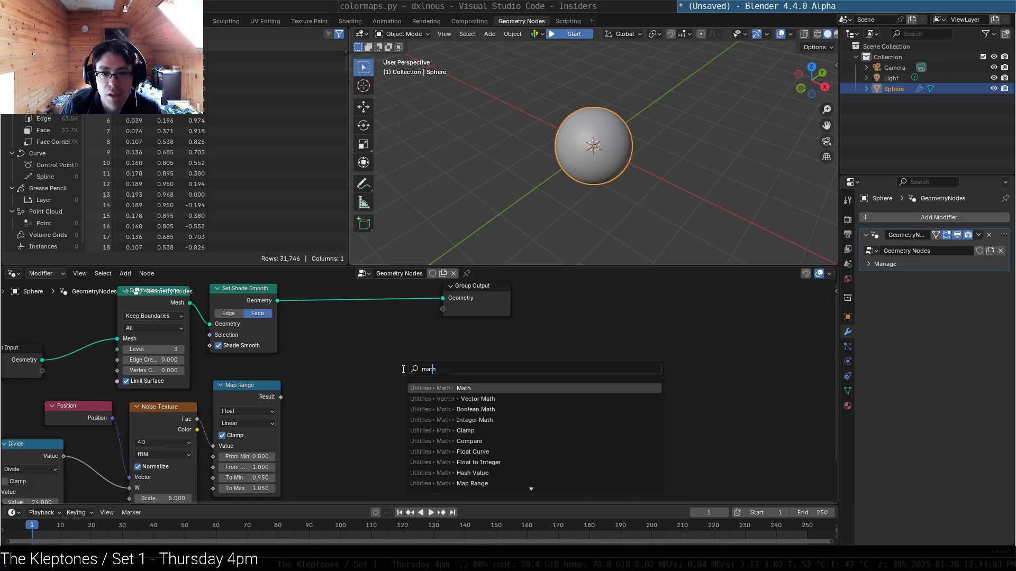
key(Down)
key(Return)
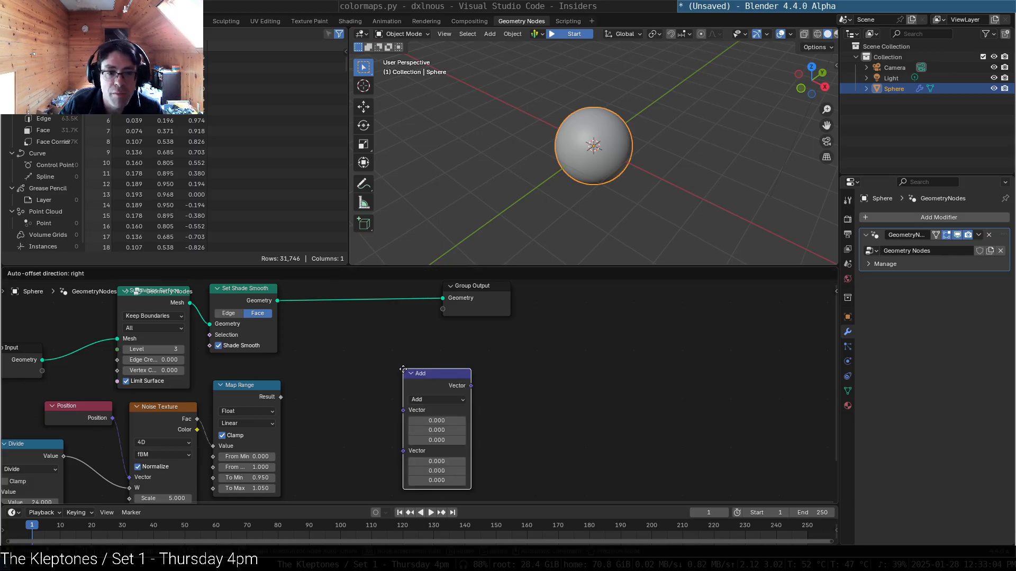
click(334, 340)
Step: Set the Vector Math node to Scale, with Position feeding its Vector input and Map Range's Result feeding its Scale input
drag(113, 419, 338, 374)
click(364, 363)
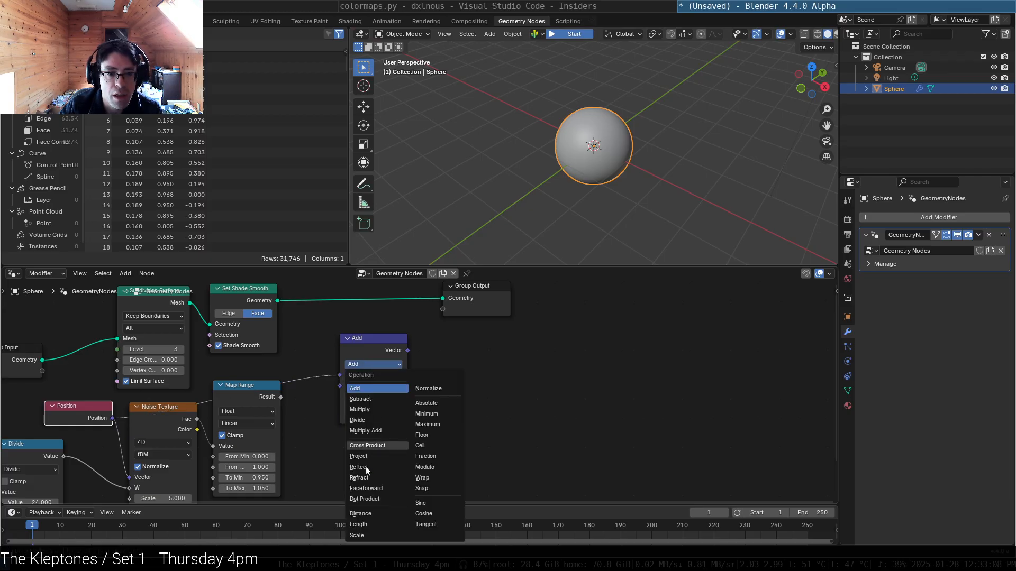
click(389, 534)
drag(280, 397, 341, 385)
drag(378, 339, 354, 336)
Step: Insert a Set Position node on the link between Set Shade Smooth and Group Output
middle_drag(463, 313, 420, 387)
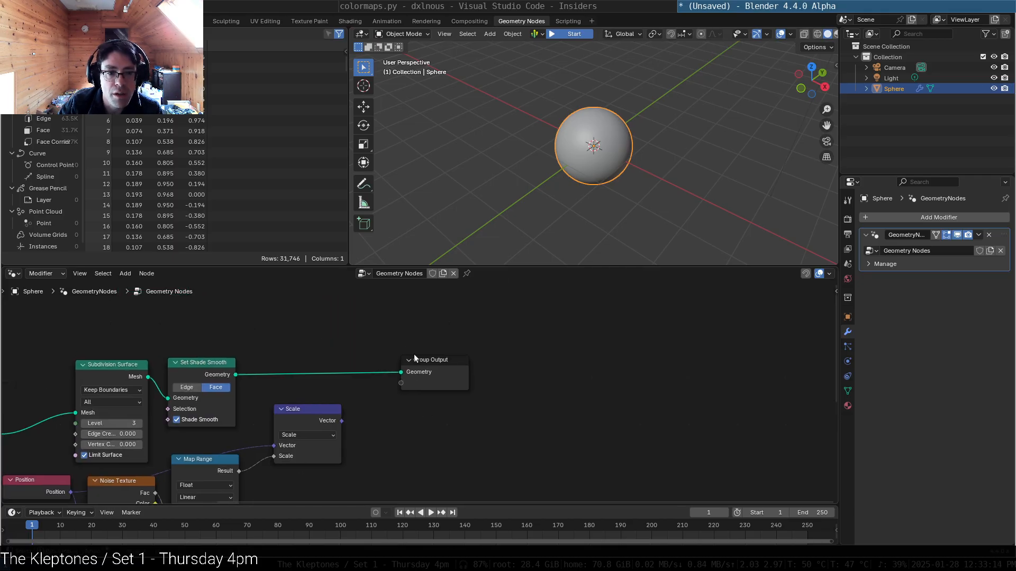
key(shift+a)
text(set pos)
key(Return)
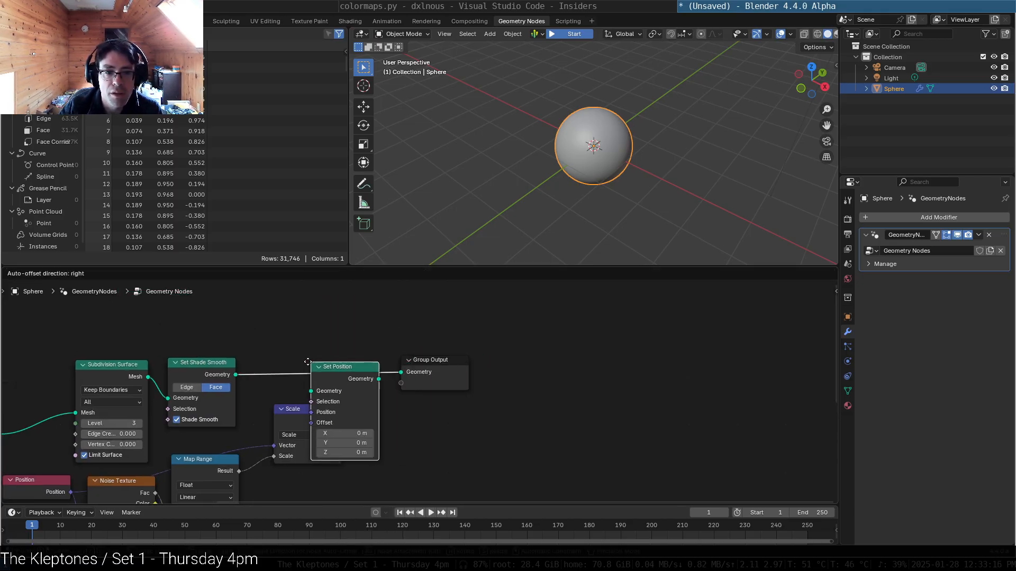
click(323, 348)
Step: Connect the Scale node's Vector output to Set Position's Position input and spread the nodes out for more room
drag(295, 413, 304, 386)
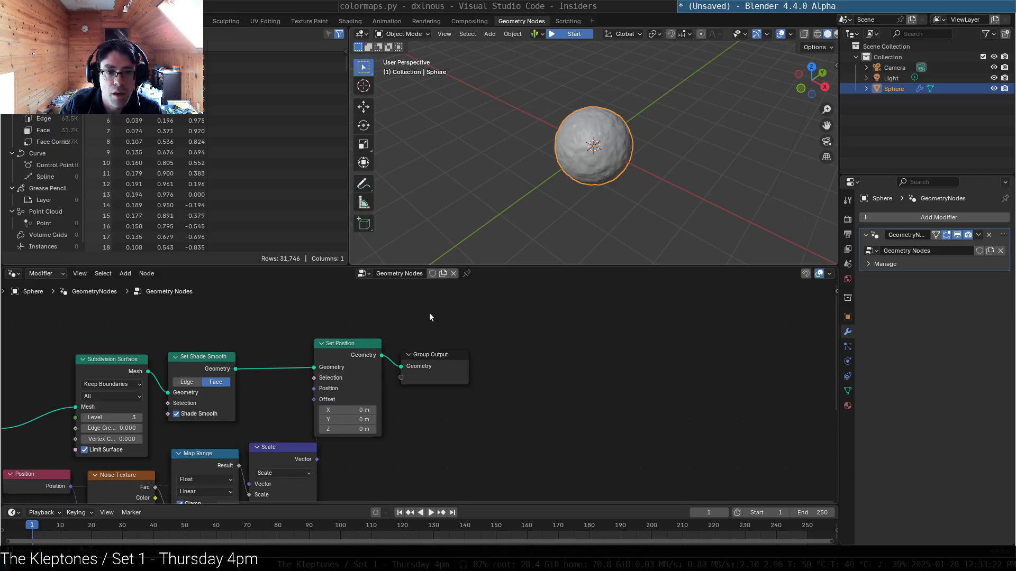
scroll(626, 156, up, 1)
scroll(625, 157, up, 2)
drag(352, 341, 402, 346)
middle_drag(610, 200, 606, 146)
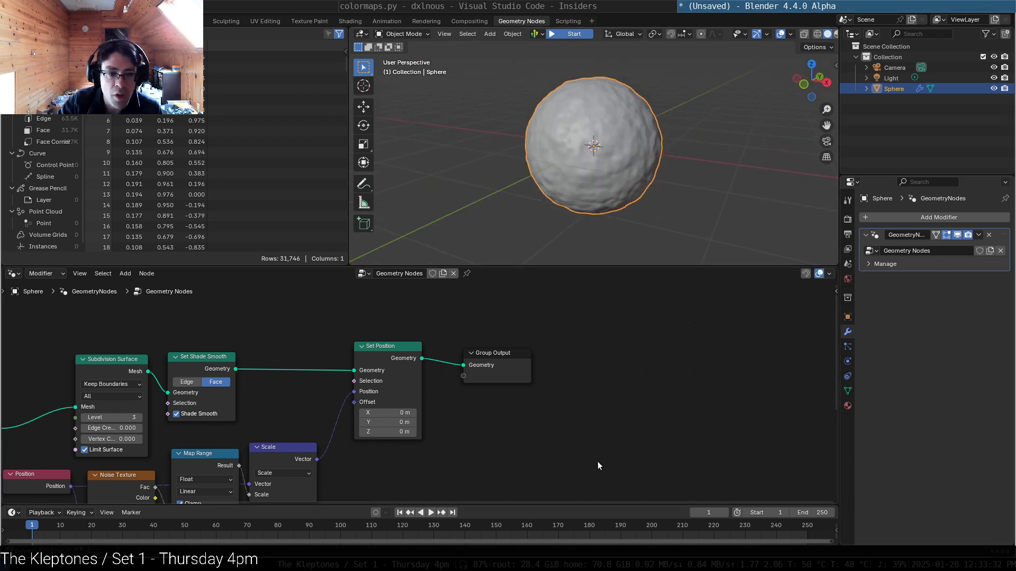
Step: Nudge the Map Range node and add a Store Named Attribute node below the Scale node
middle_drag(598, 464, 592, 392)
mouse_move(205, 386)
mouse_down()
mouse_move(188, 391)
mouse_move(214, 394)
mouse_up()
middle_drag(436, 476, 478, 393)
key(shift+a)
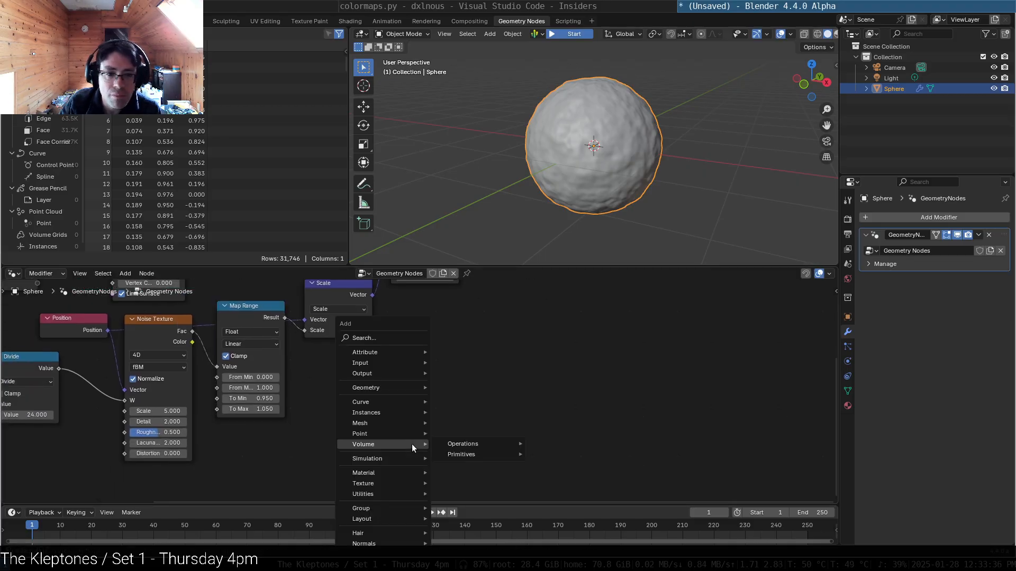
text(store)
key(Return)
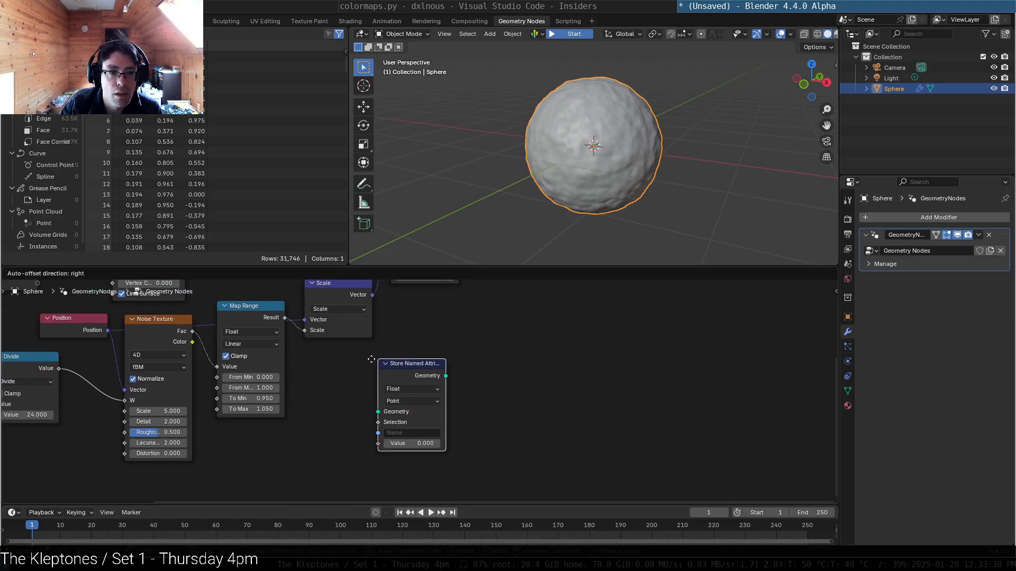
click(329, 388)
Step: Connect the Noise Texture's Fac output to Store Named Attribute's Value and name the attribute "noiseval"
drag(192, 331, 340, 475)
click(355, 465)
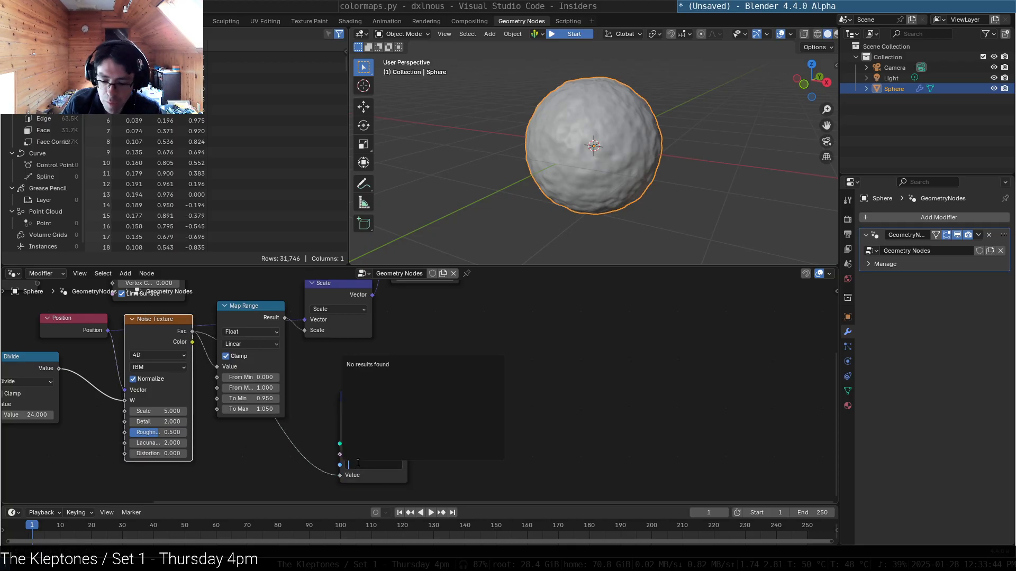
text(noiseval)
key(Return)
drag(379, 395, 373, 380)
Step: Move Store Named Attribute between Set Shade Smooth and Set Position and route the geometry link through it
middle_drag(489, 340, 450, 437)
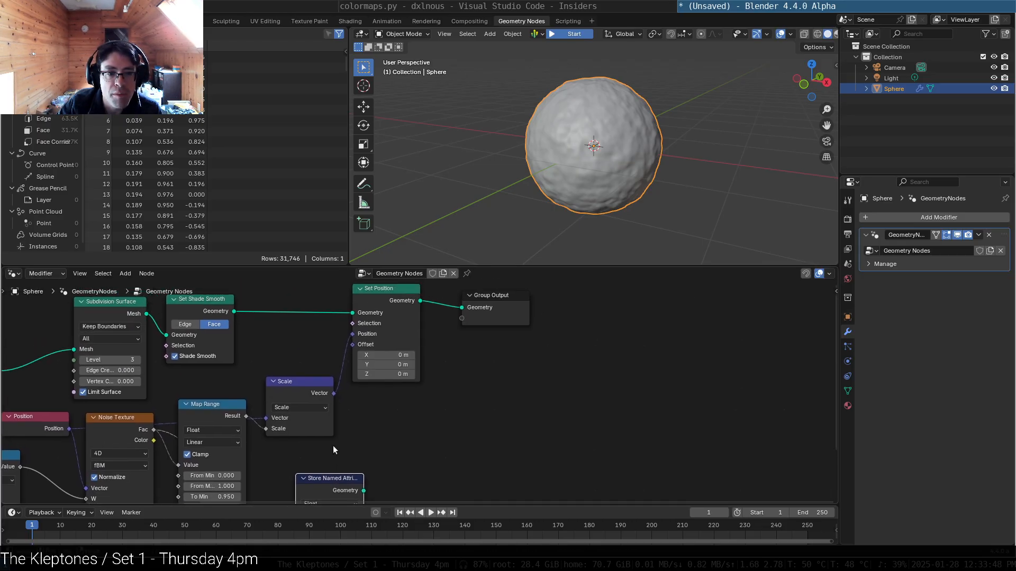
drag(337, 478, 305, 314)
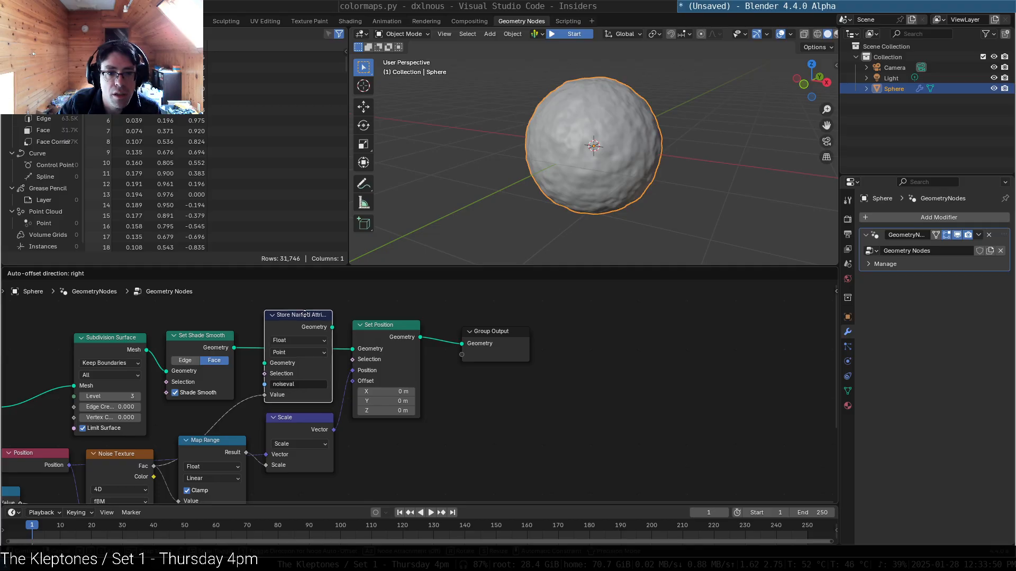
drag(234, 347, 264, 362)
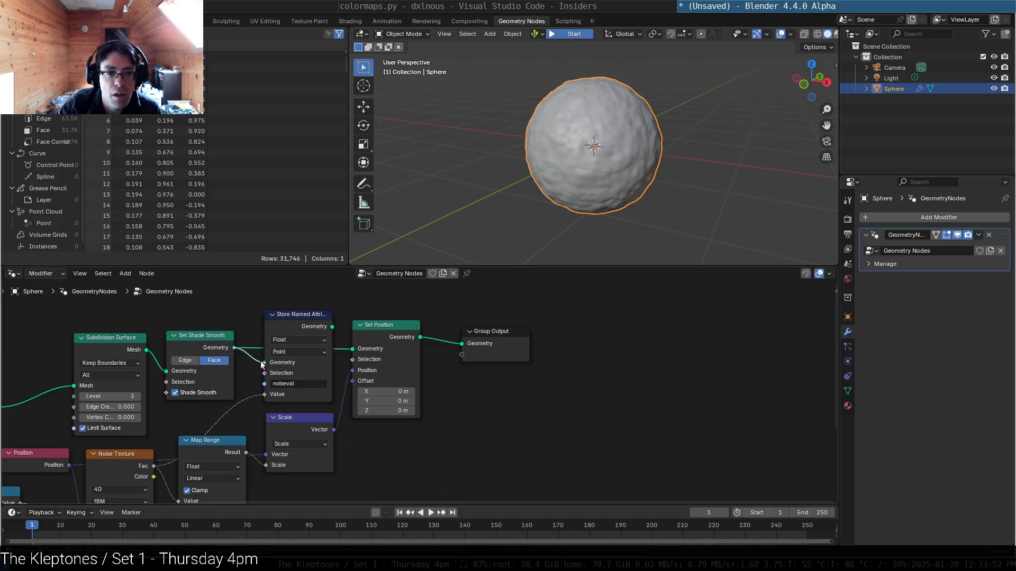
drag(332, 326, 352, 348)
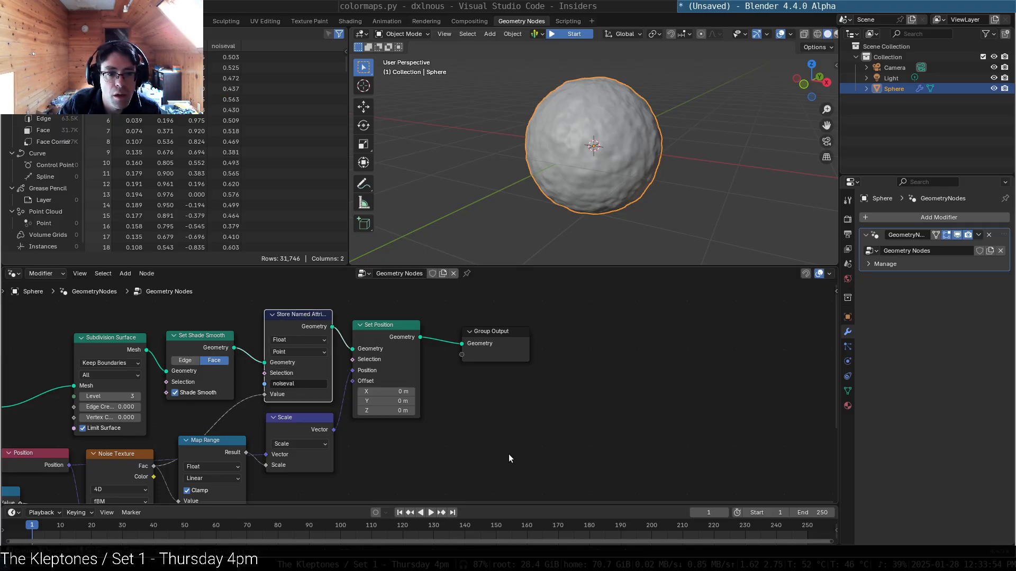
Step: Examine the stored noiseval values across the sphere's points in the spreadsheet
scroll(242, 182, down, 5)
scroll(236, 184, down, 20)
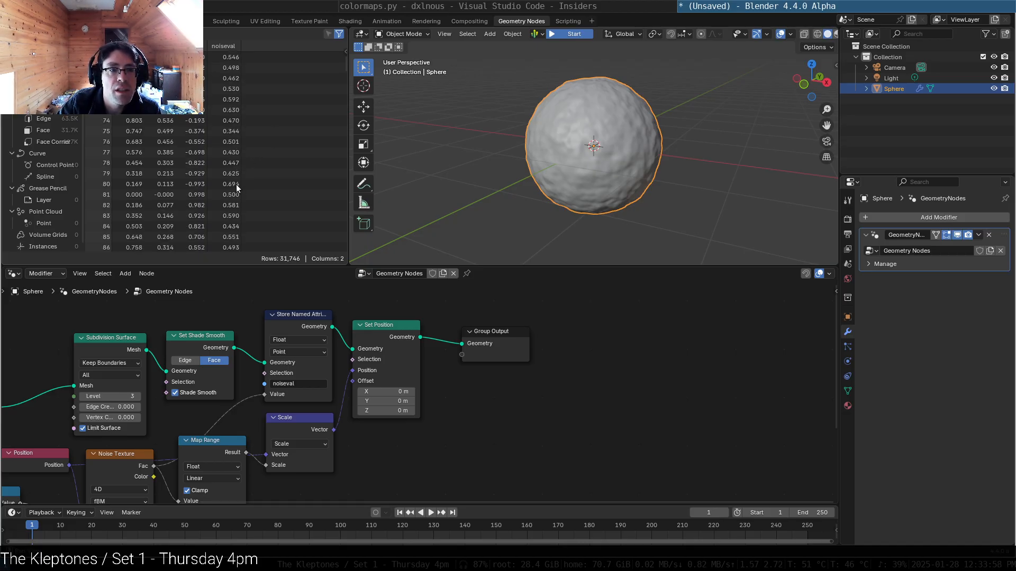
scroll(236, 185, down, 10)
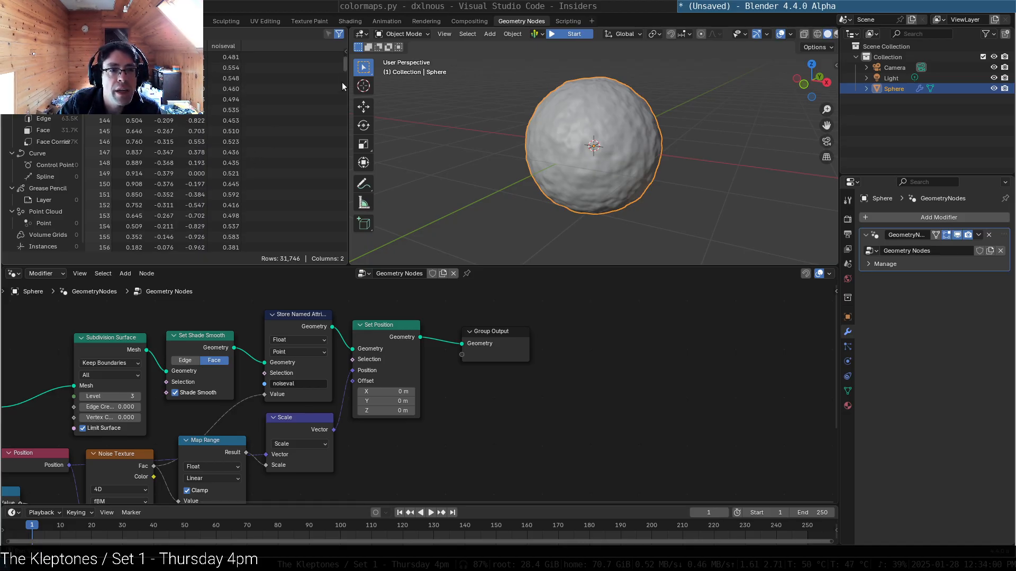
mouse_move(344, 65)
mouse_down()
mouse_move(342, 262)
mouse_move(345, 62)
mouse_up()
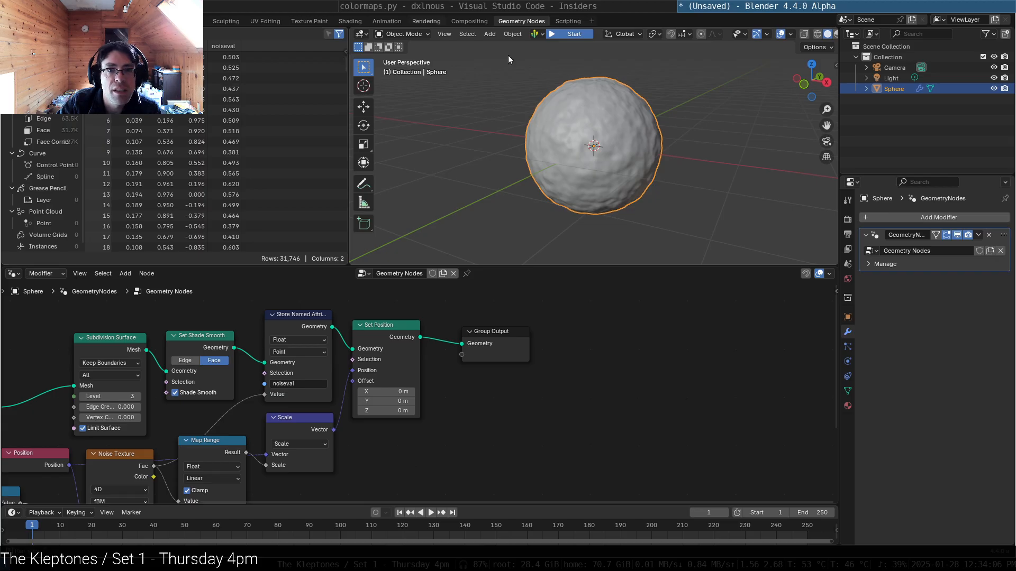
Step: Move Group Output farther away from Set Position to leave room for more nodes
middle_drag(553, 458, 602, 370)
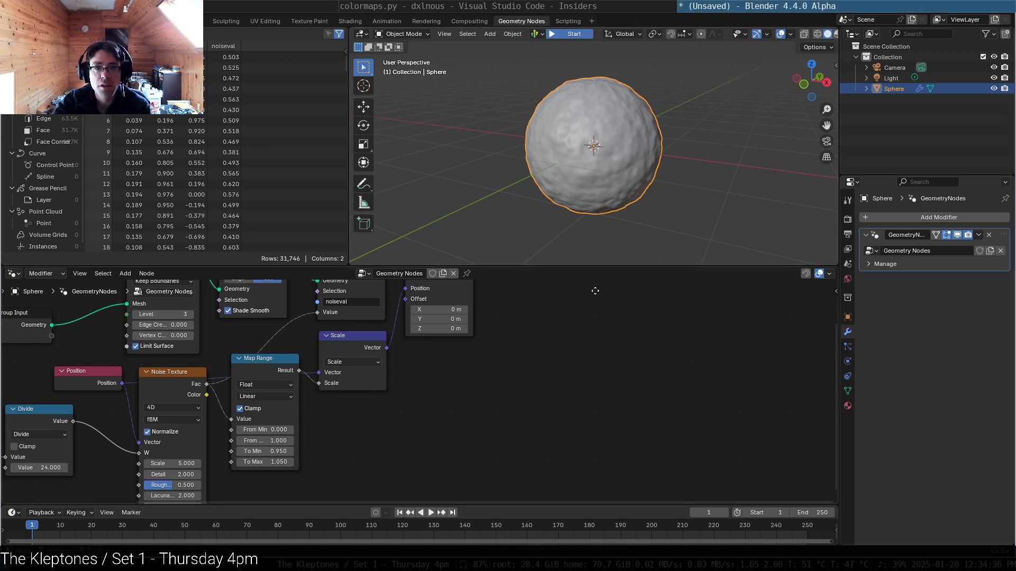
middle_drag(595, 289, 541, 388)
drag(529, 359, 600, 331)
click(493, 300)
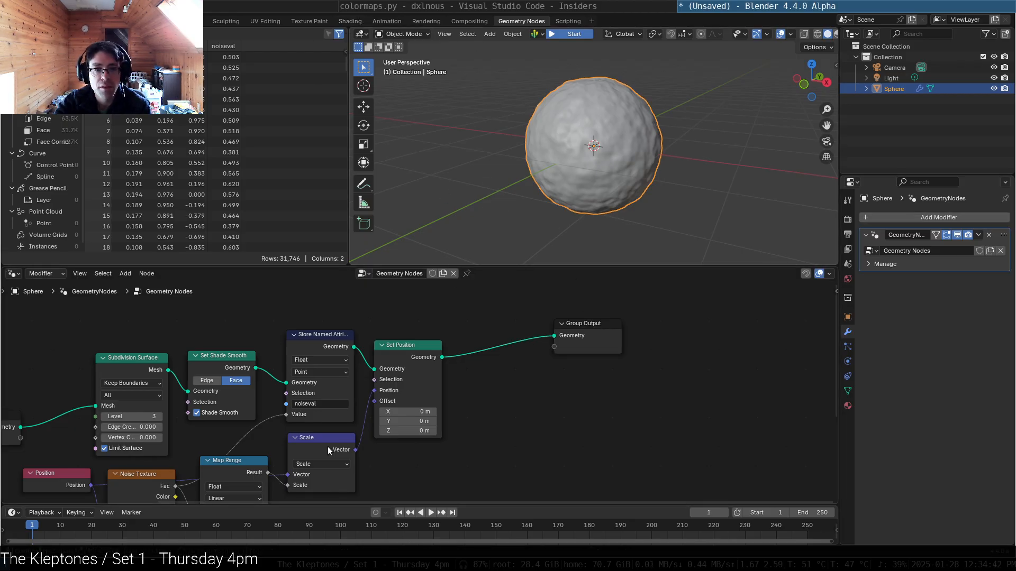
Step: Play the noise animation on the sphere, stop it and return the timeline to frame 0
click(432, 513)
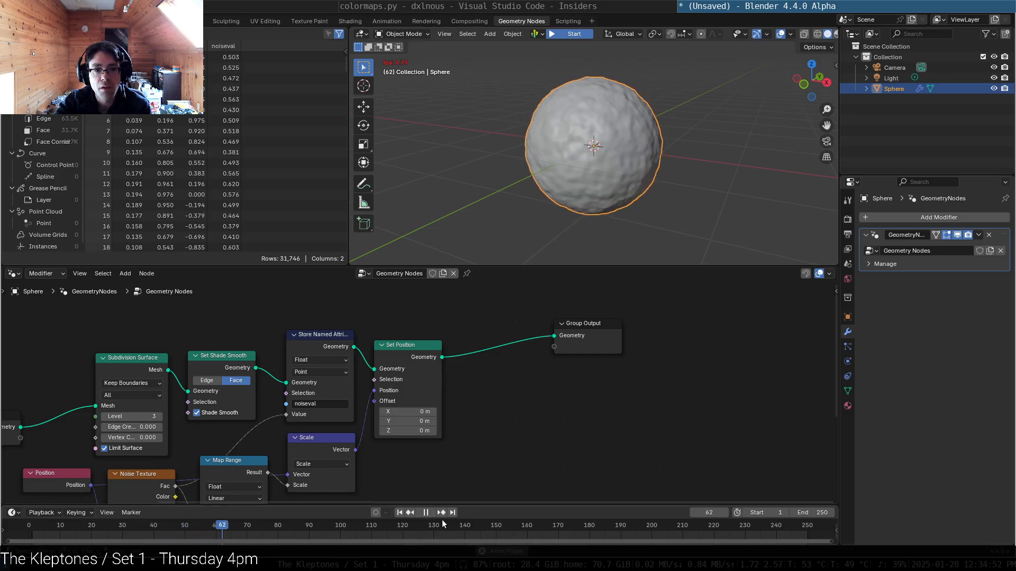
click(426, 513)
drag(248, 529, 7, 545)
Step: Try playing the animation with Store Named Attribute deleted and Set Shade Smooth linked directly to Set Position's Geometry
middle_drag(567, 399, 619, 379)
click(386, 309)
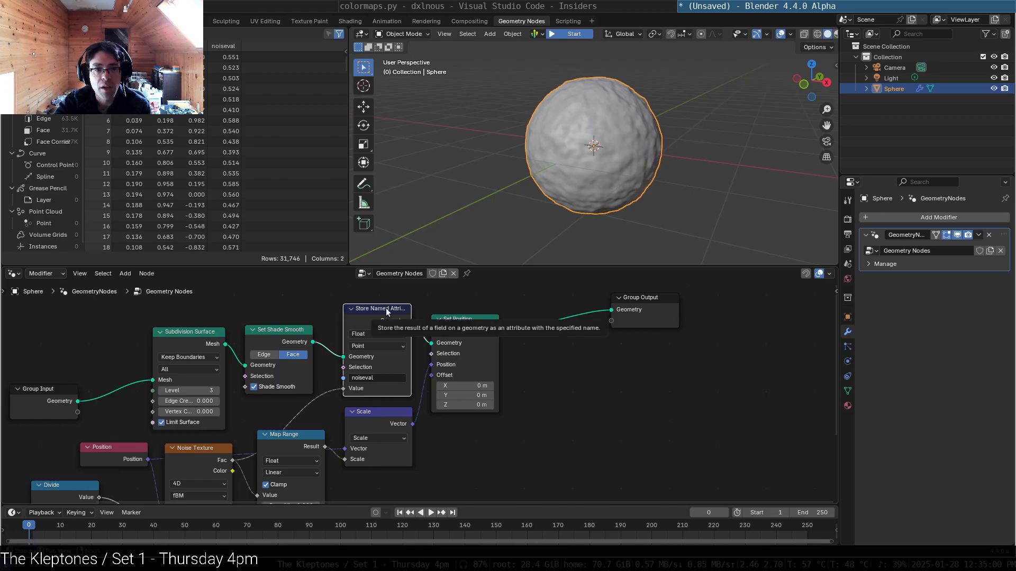
key(x)
drag(312, 342, 432, 342)
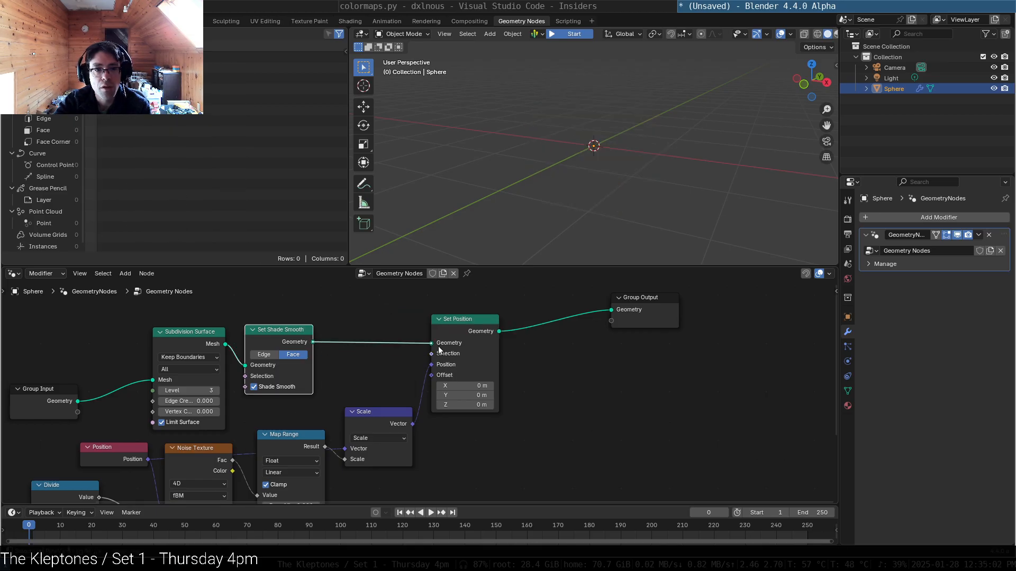
click(430, 512)
click(429, 513)
Step: Undo the relinking and deletion of Store Named Attribute, and return the timeline to frame 0
key(ctrl+z)
key(ctrl+z)
key(ctrl+z)
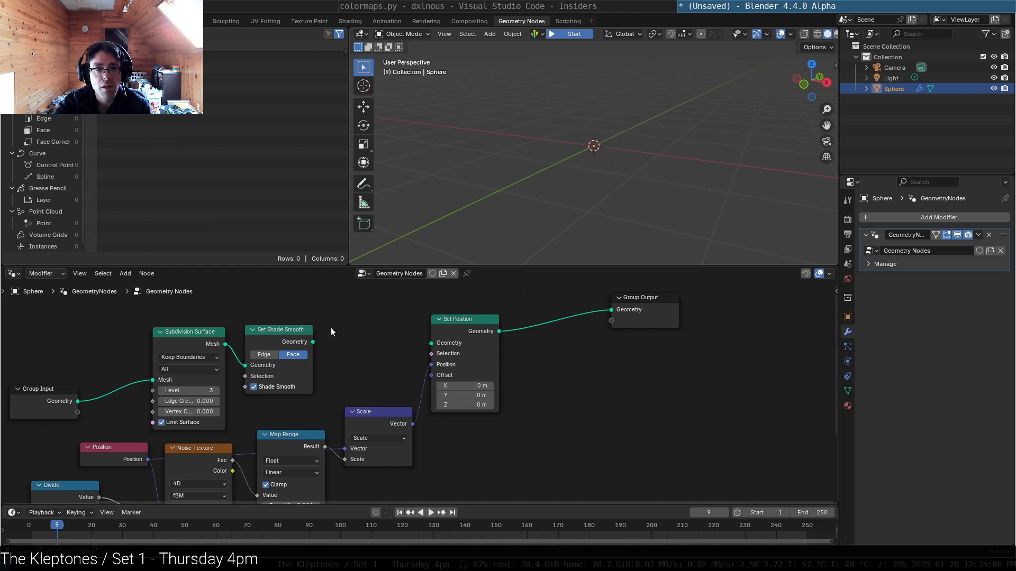
drag(157, 525, 27, 525)
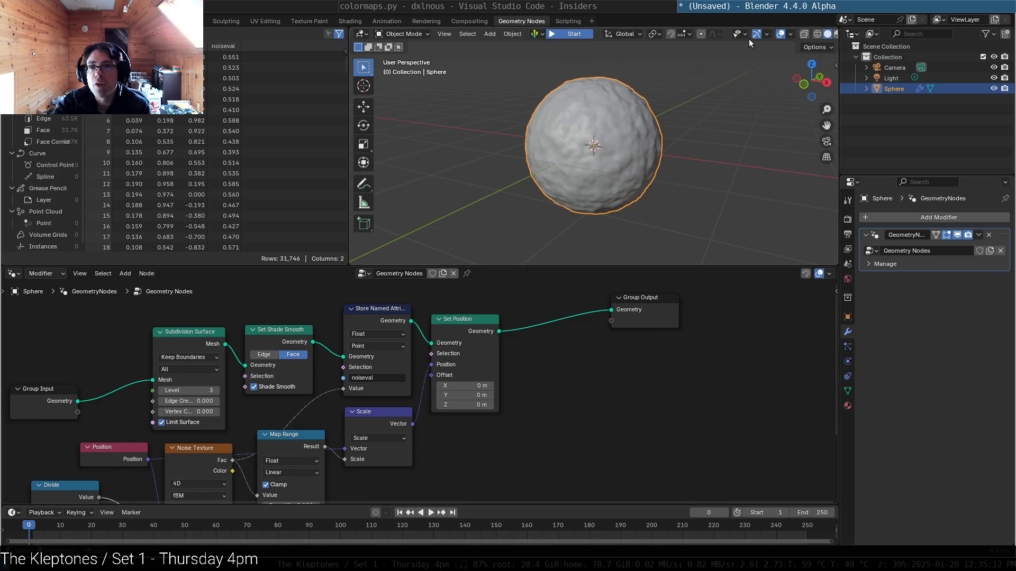
Step: Move the Divide node slightly closer to Noise Texture and link Scene Time's Seconds output directly to Noise Texture's W
mouse_move(839, 68)
mouse_down()
mouse_move(872, 67)
mouse_move(858, 69)
mouse_up()
middle_drag(650, 386, 672, 299)
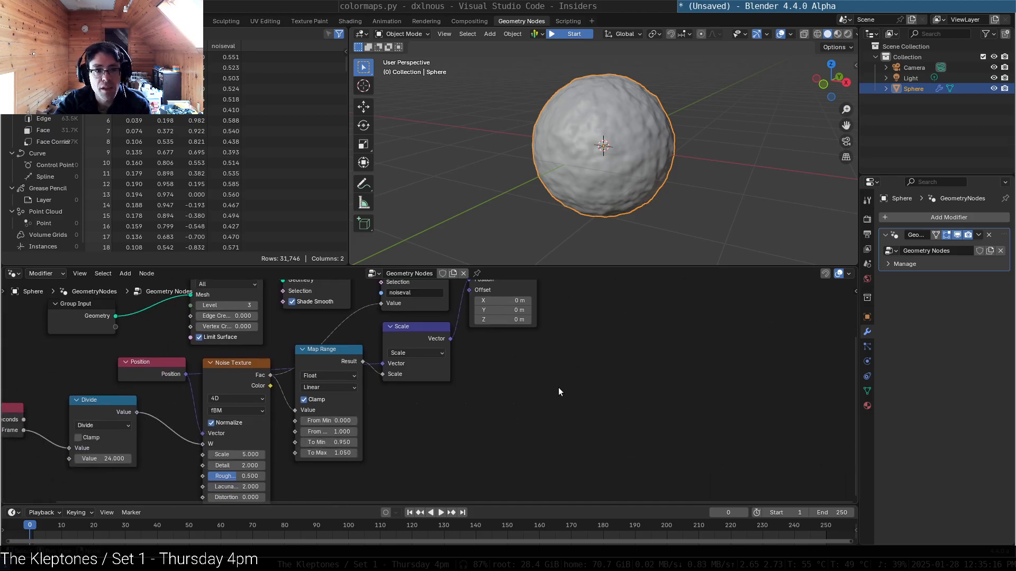
middle_drag(74, 374, 144, 363)
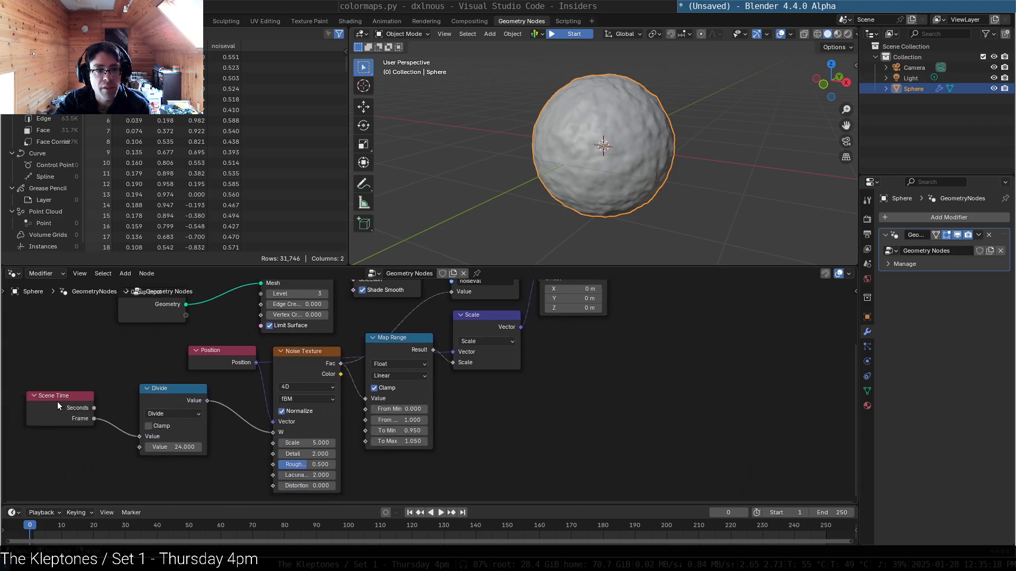
drag(159, 399, 177, 398)
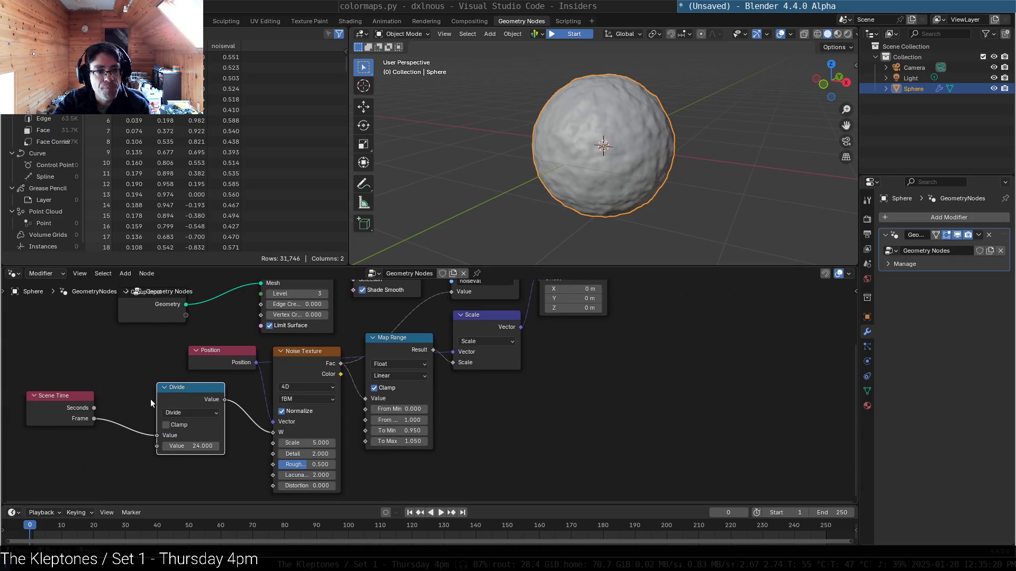
drag(95, 408, 156, 436)
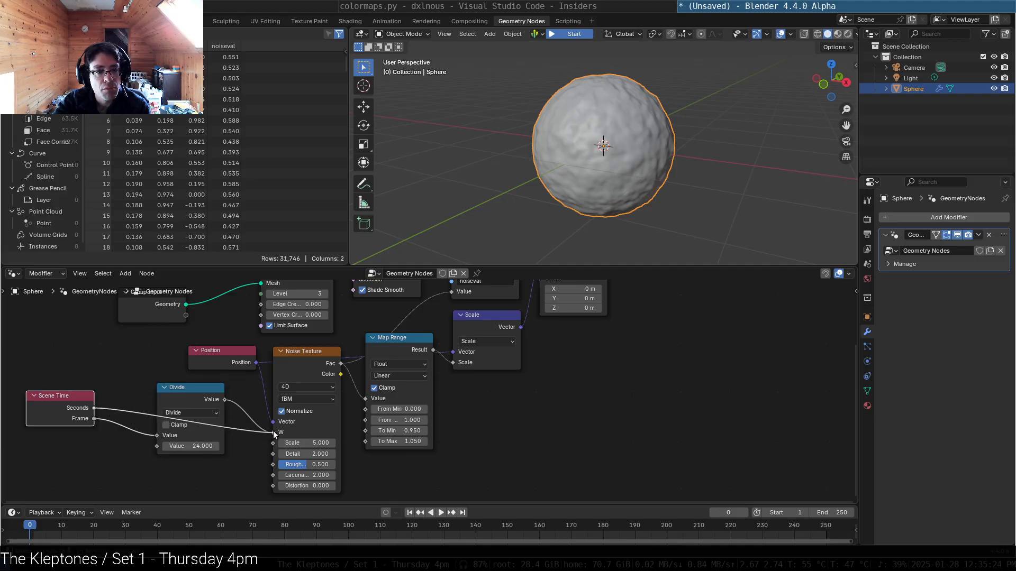
Step: Preview the animation, reset it to frame 0 and disconnect Scene Time's Seconds from Noise Texture's W
click(439, 514)
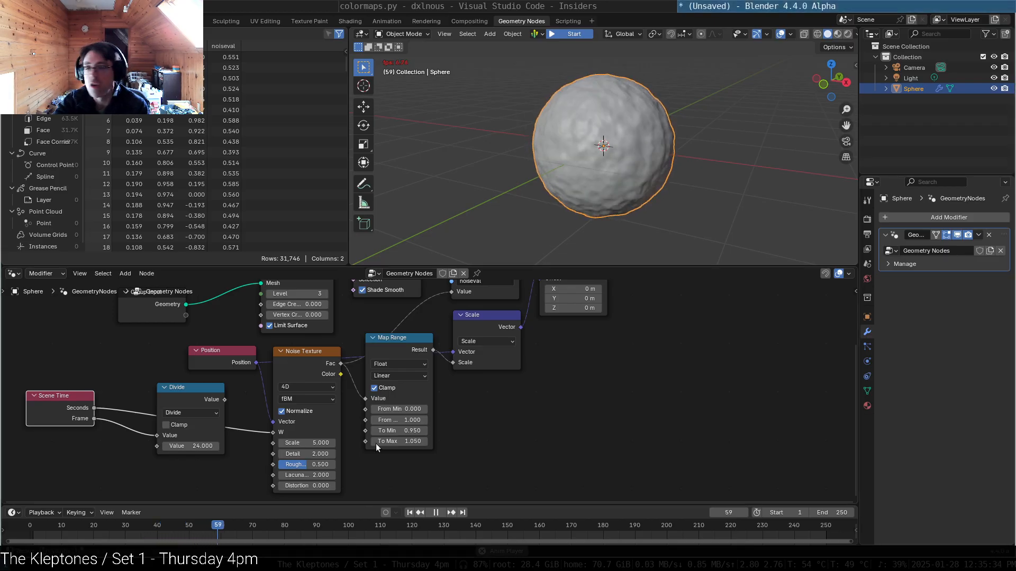
click(436, 513)
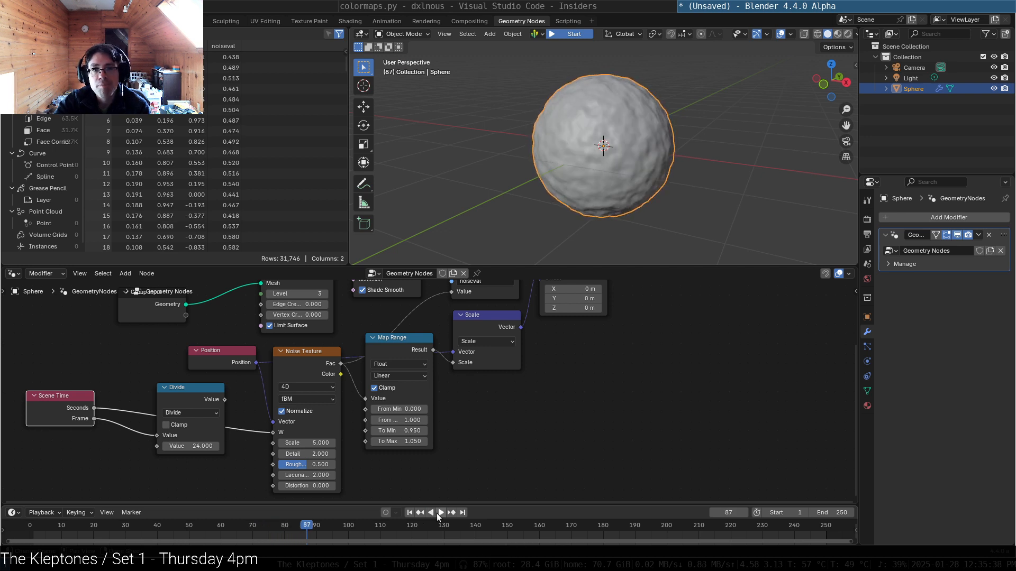
drag(306, 527, 30, 527)
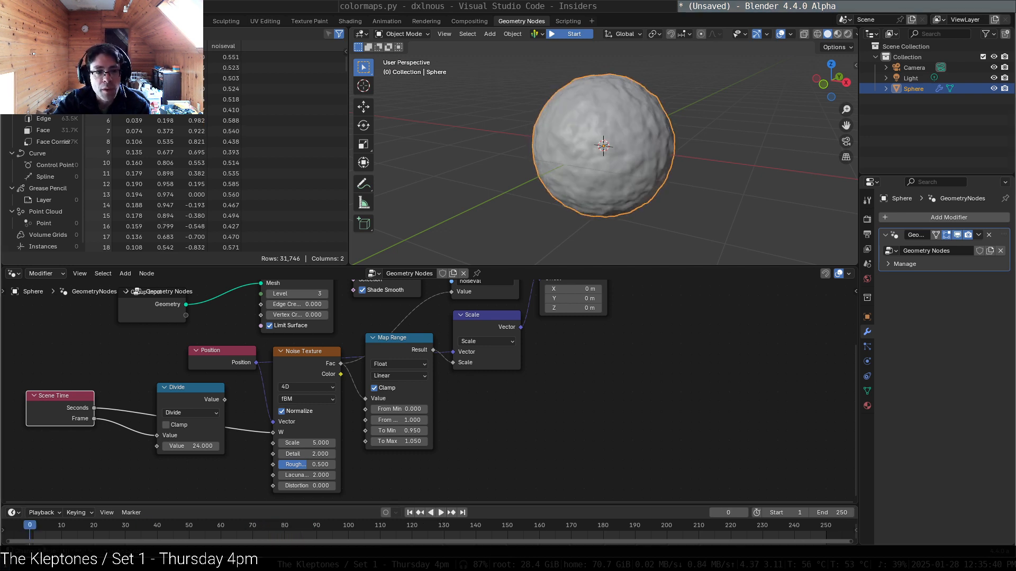
drag(270, 431, 81, 368)
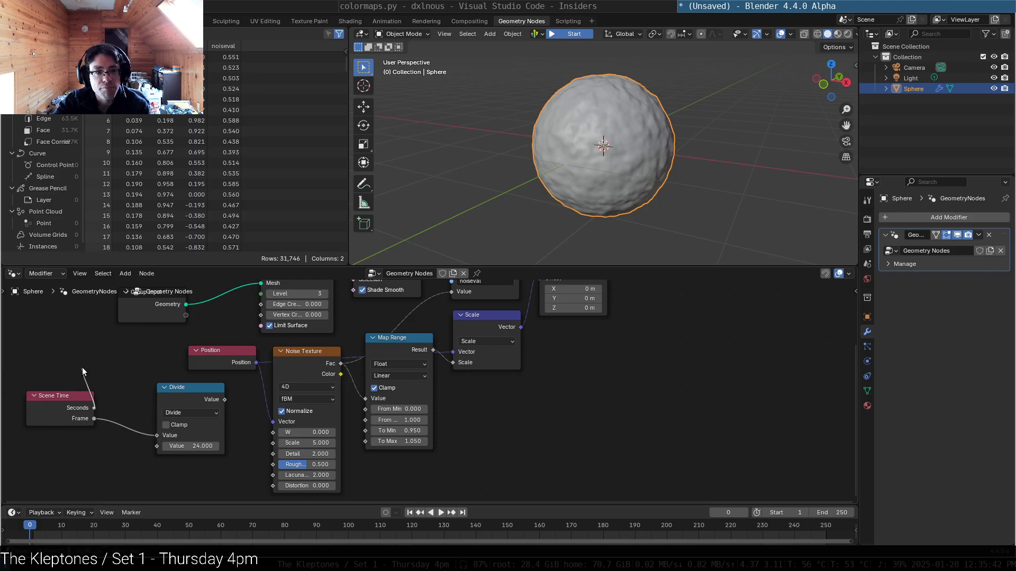
Step: Insert a Set Material node between Set Position and Group Output and assign the existing Material in it
middle_drag(690, 356, 573, 439)
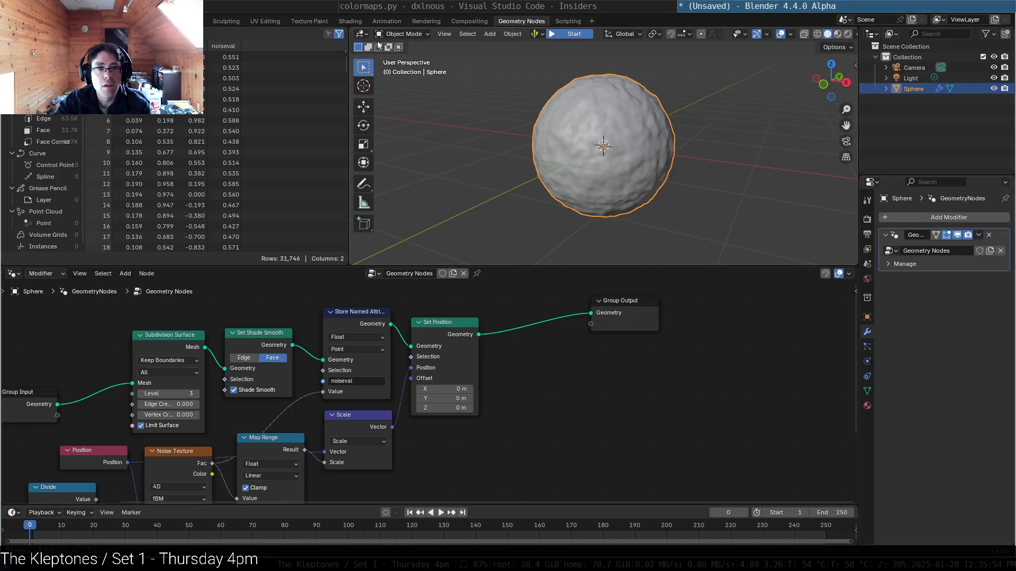
key(shift+a)
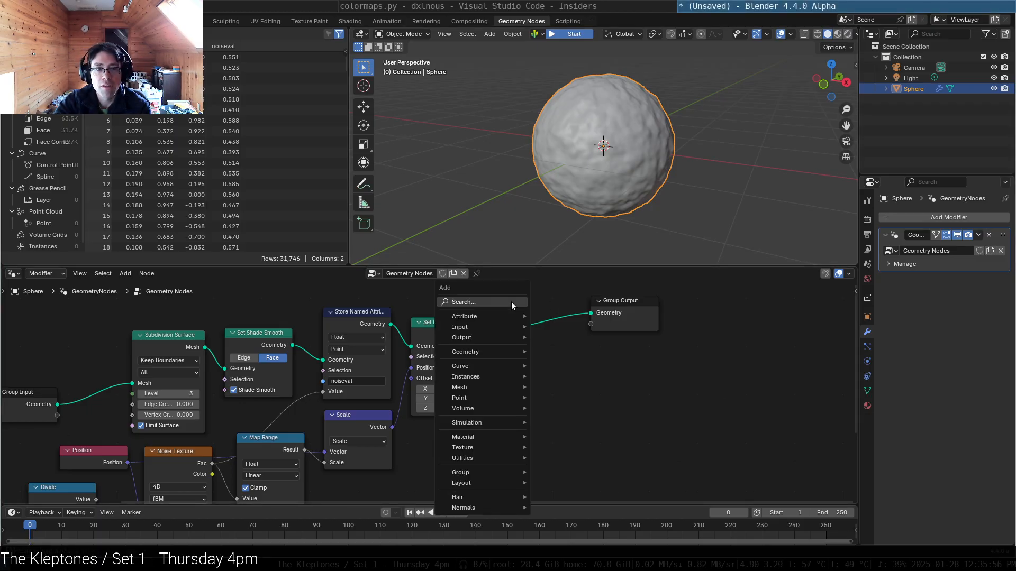
text(mater)
key(Return)
click(512, 307)
click(532, 354)
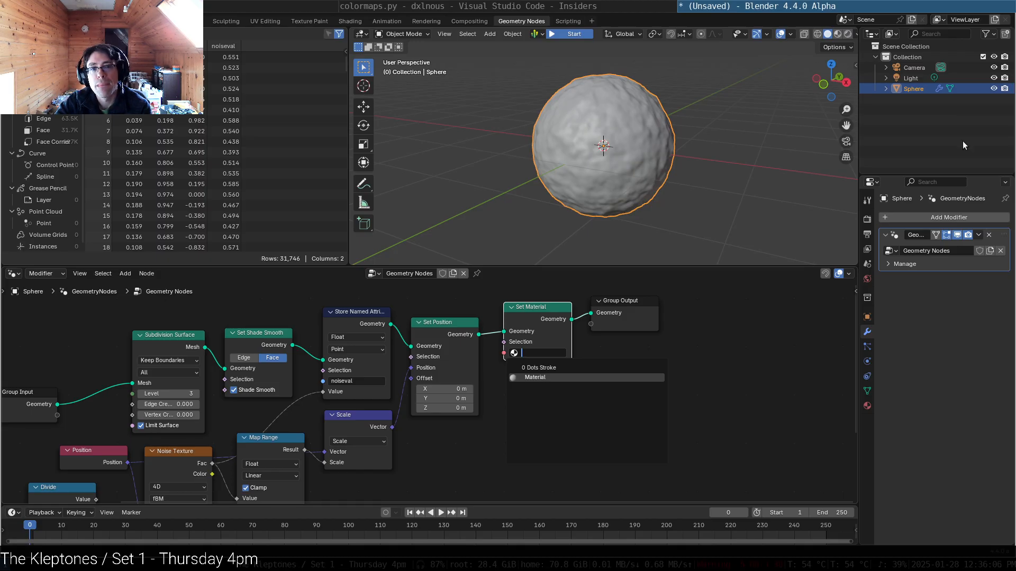
key(Return)
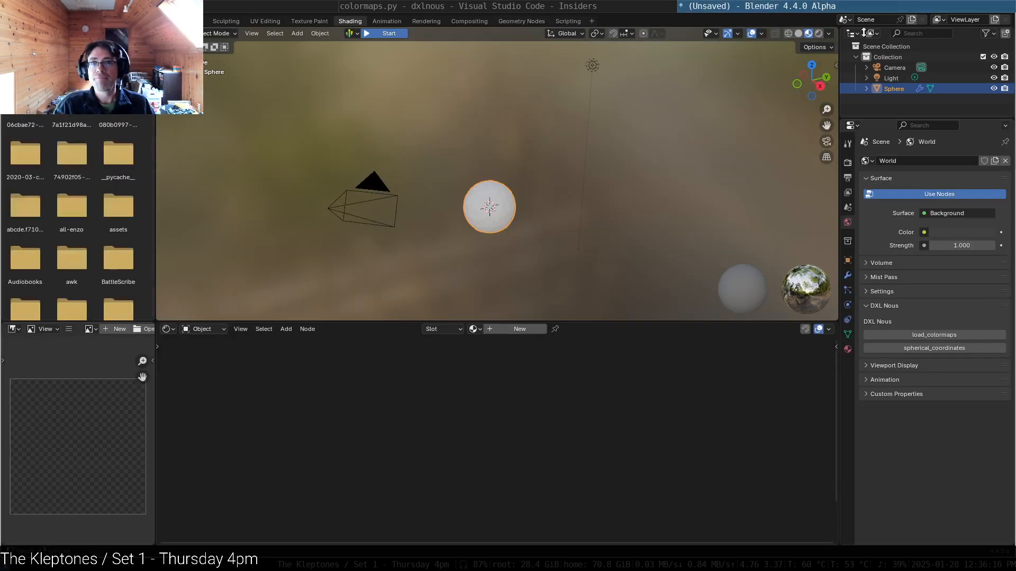
Step: In the Shading workspace, assign the existing Material to the sphere and rename it "Noisy Bumps"
scroll(483, 211, up, 6)
middle_drag(465, 246, 494, 361)
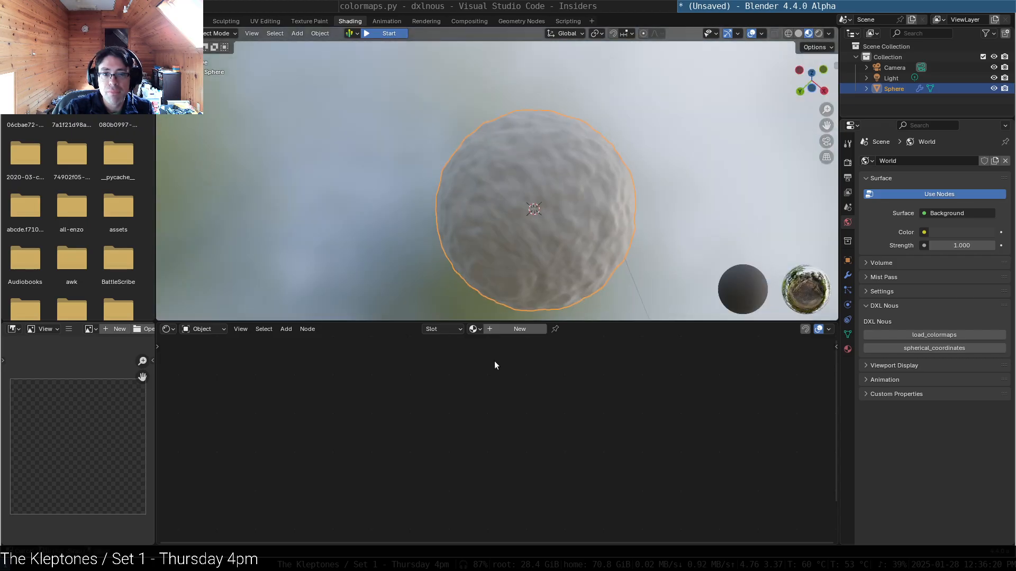
click(476, 329)
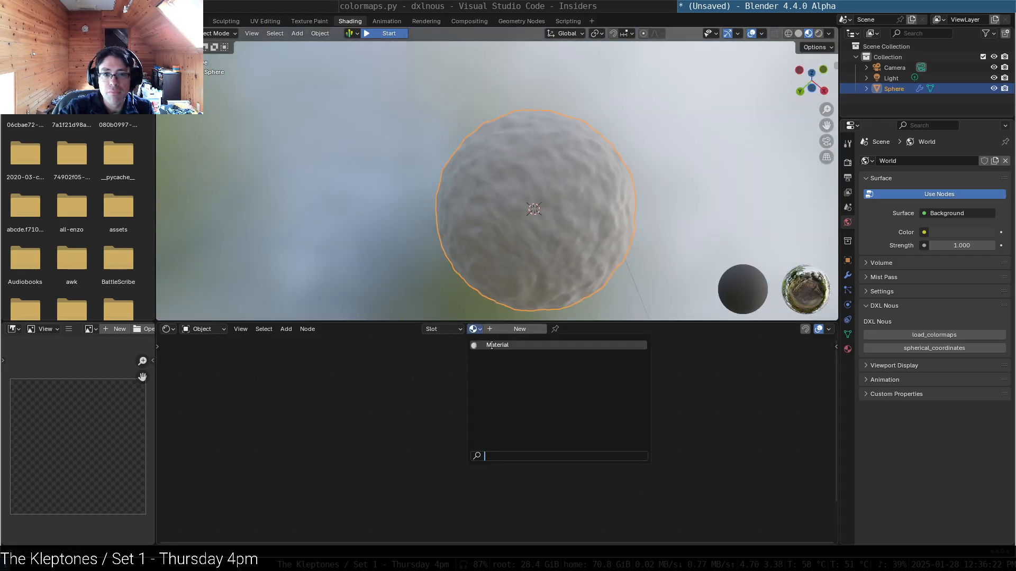
click(490, 345)
click(494, 330)
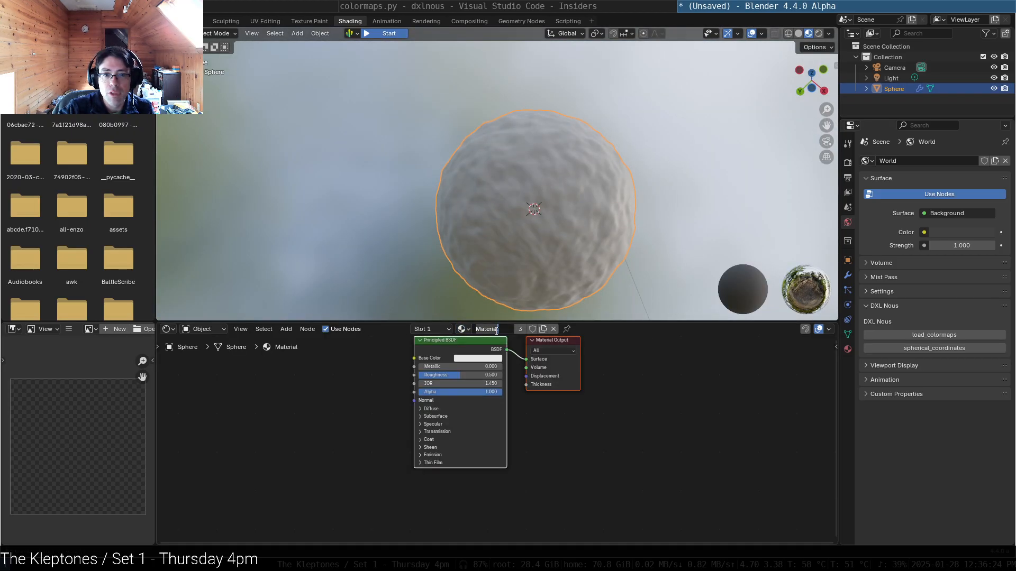
text(N)
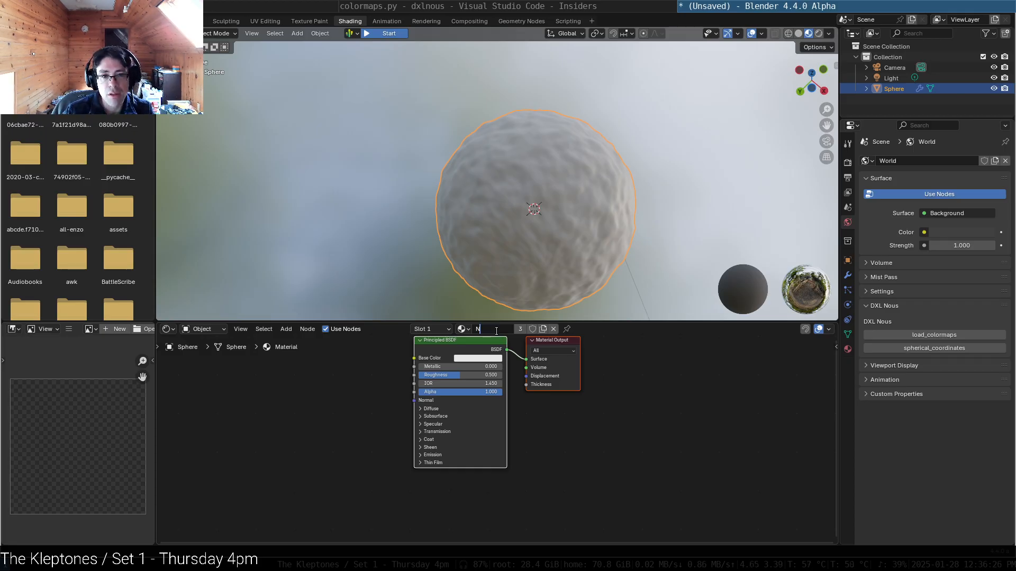
text(oisy Bumps)
key(Return)
Step: Add an Attribute node to the Noisy Bumps material, well to the left of Principled BSDF
click(637, 360)
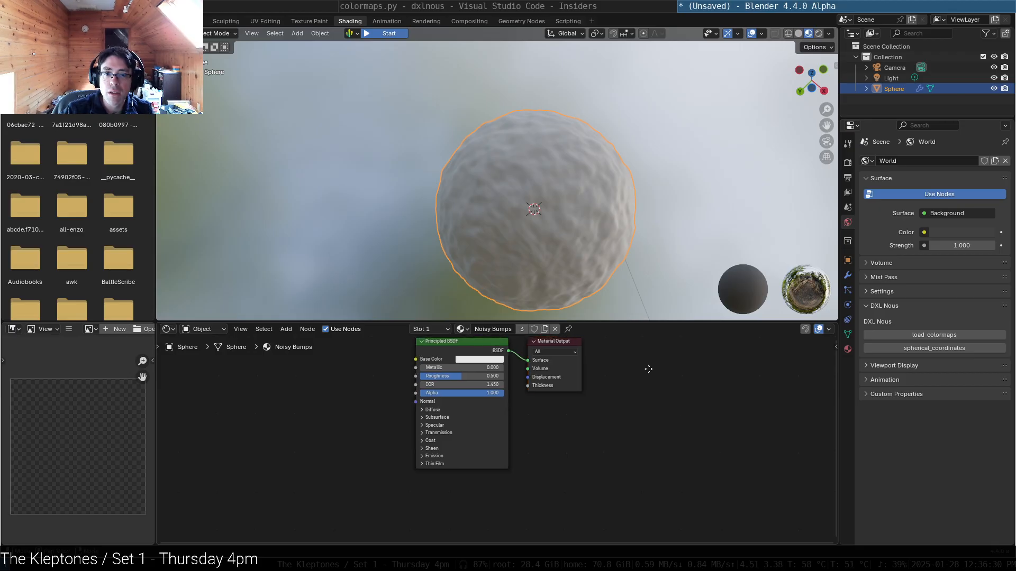
middle_drag(637, 361, 675, 412)
mouse_move(491, 385)
mouse_down()
mouse_move(458, 389)
mouse_move(508, 374)
mouse_up()
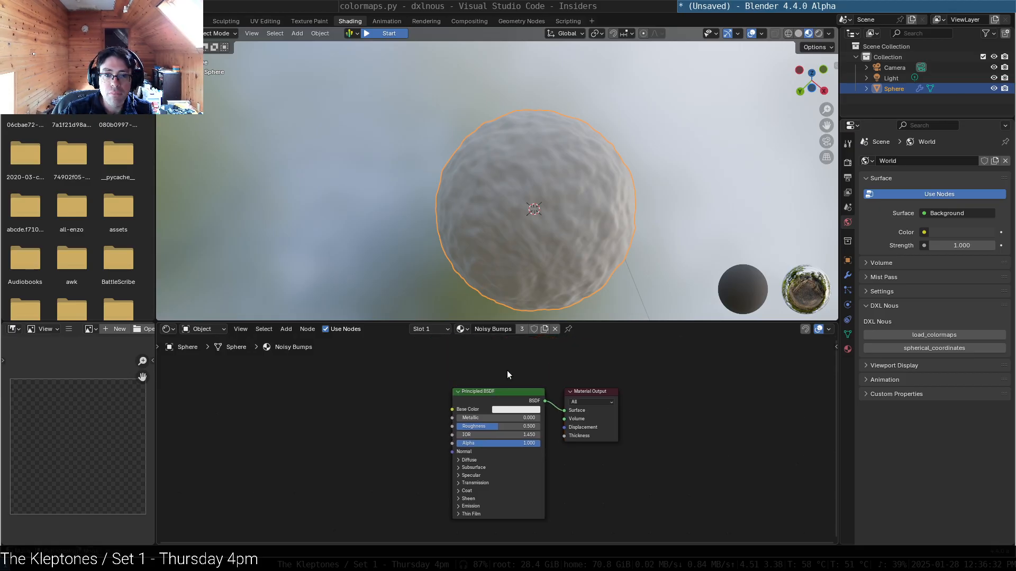
key(shift+a)
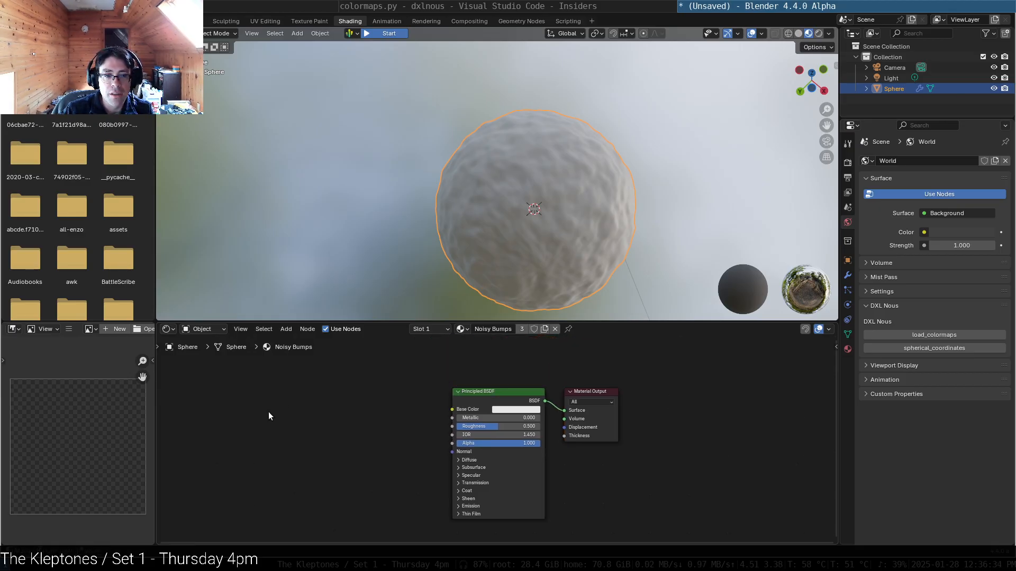
key(shift+a)
click(294, 409)
text(read)
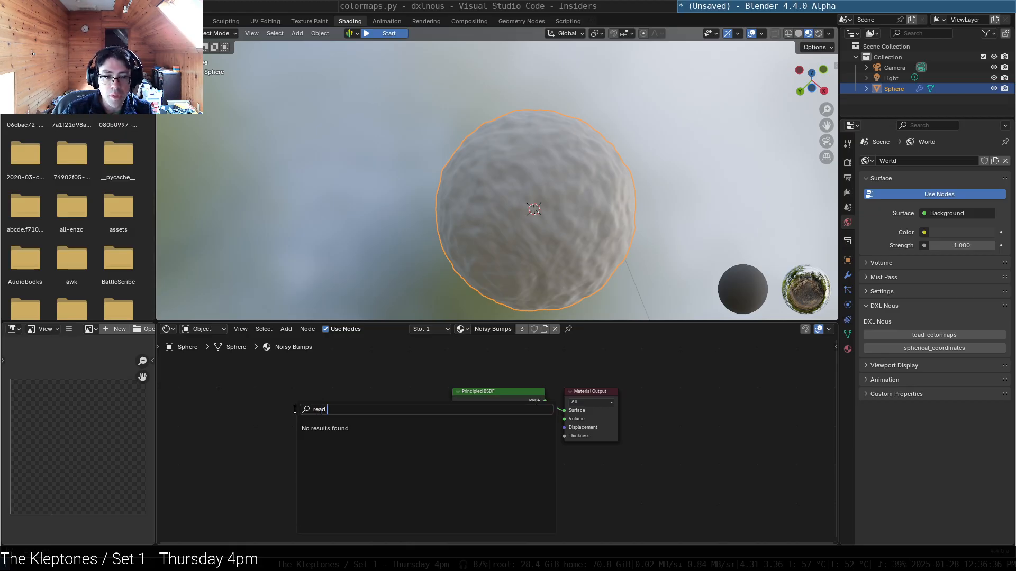
text(attr)
key(Return)
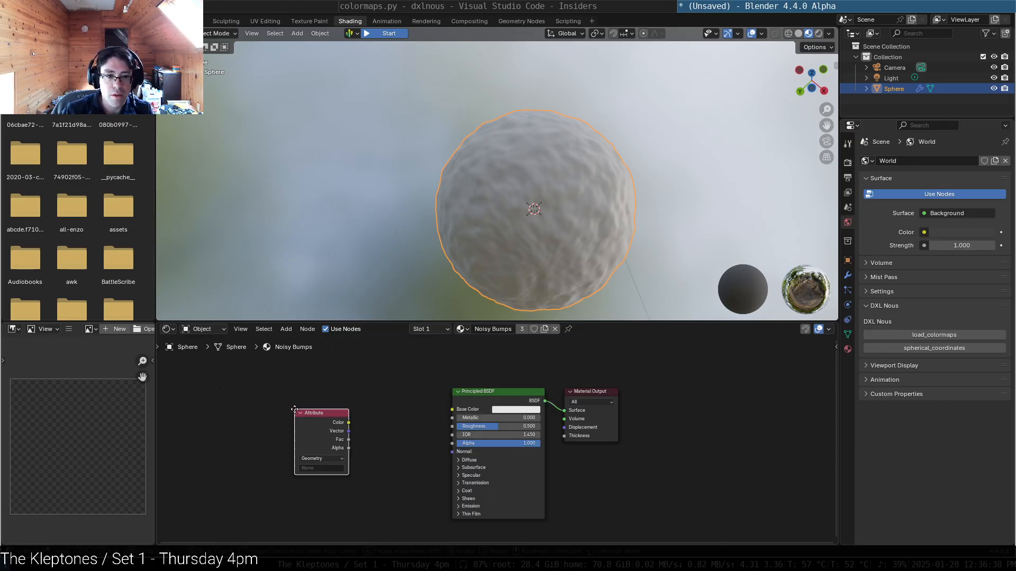
click(236, 395)
Step: Set the Attribute node's geometry attribute name to "noiseval"
click(279, 458)
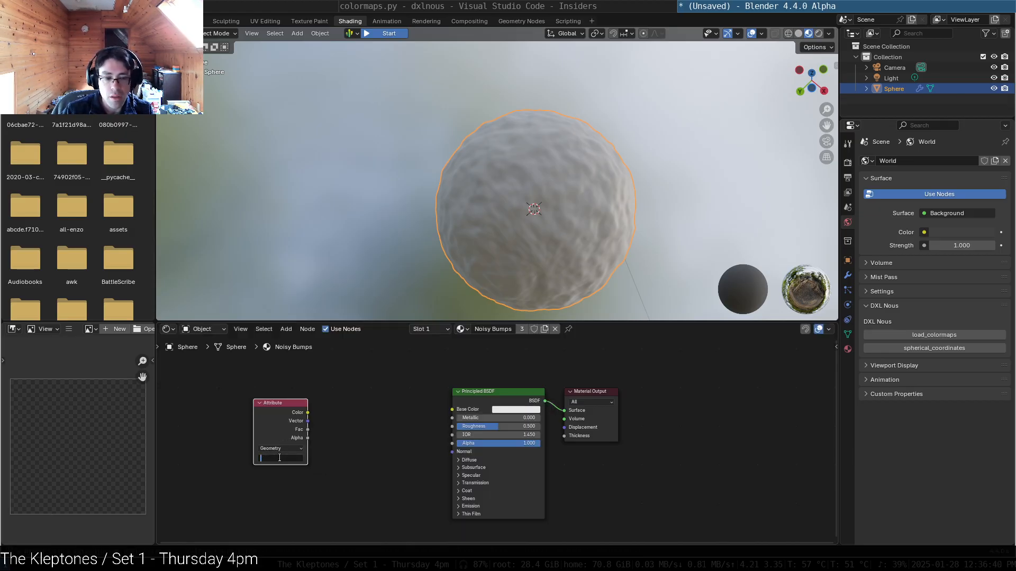
text(noiseval)
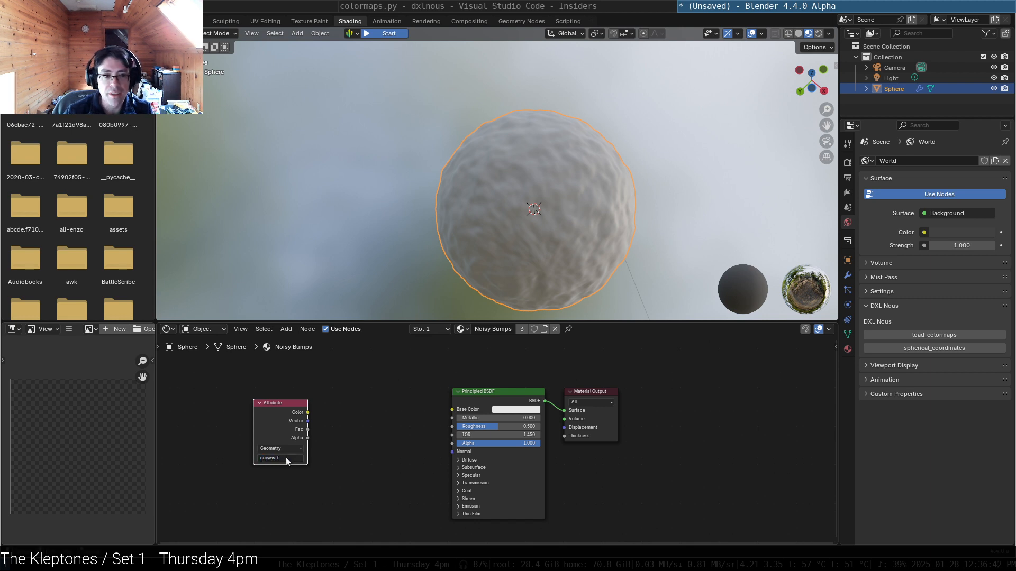
click(360, 425)
Step: Spread the Attribute and Principled BSDF nodes apart and place a Color Ramp node between them
drag(272, 404, 252, 402)
drag(517, 392, 523, 369)
key(shift+a)
text(ma)
key(BackSpace)
key(BackSpace)
text(color ramp)
key(Return)
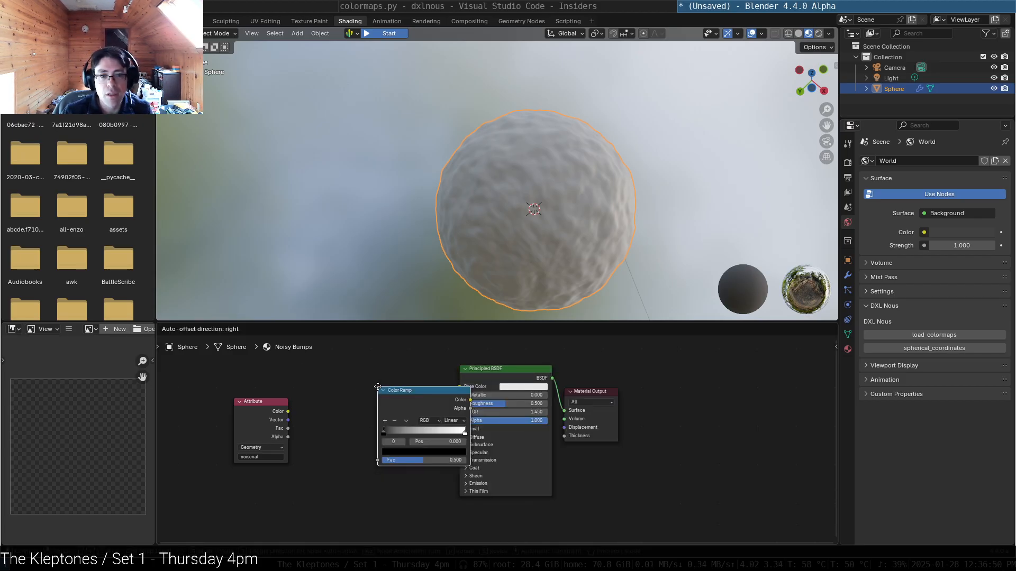
click(326, 379)
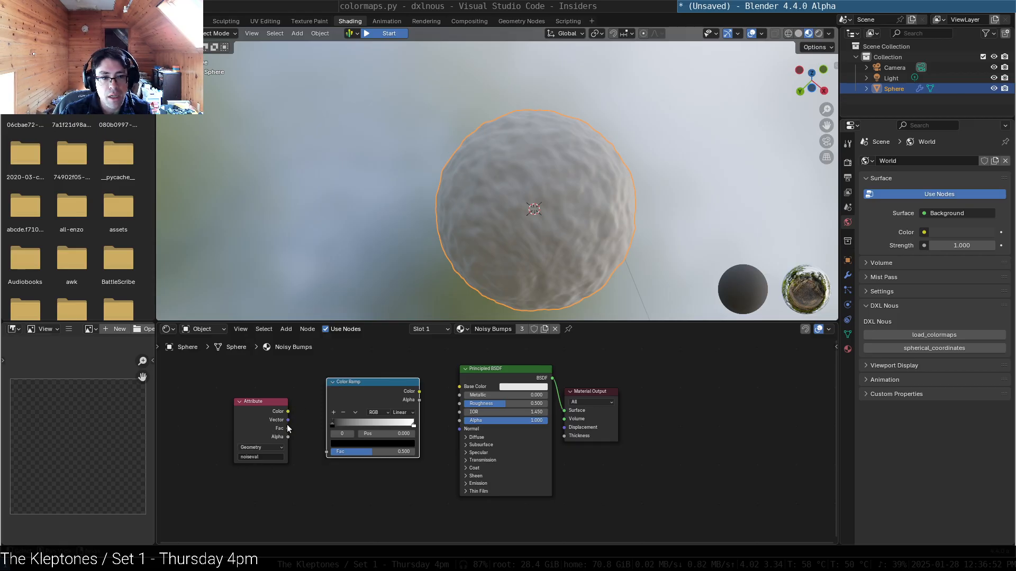
Step: Link the Attribute's Fac to the Color Ramp's Fac and the ramp's Color to Principled BSDF's Base Color
drag(288, 429, 326, 452)
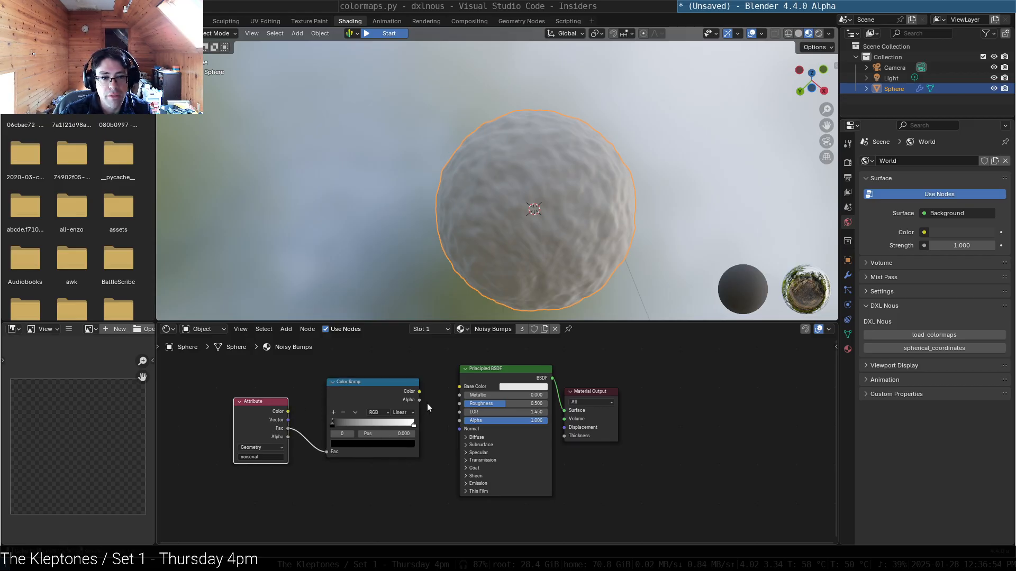
drag(419, 392, 458, 387)
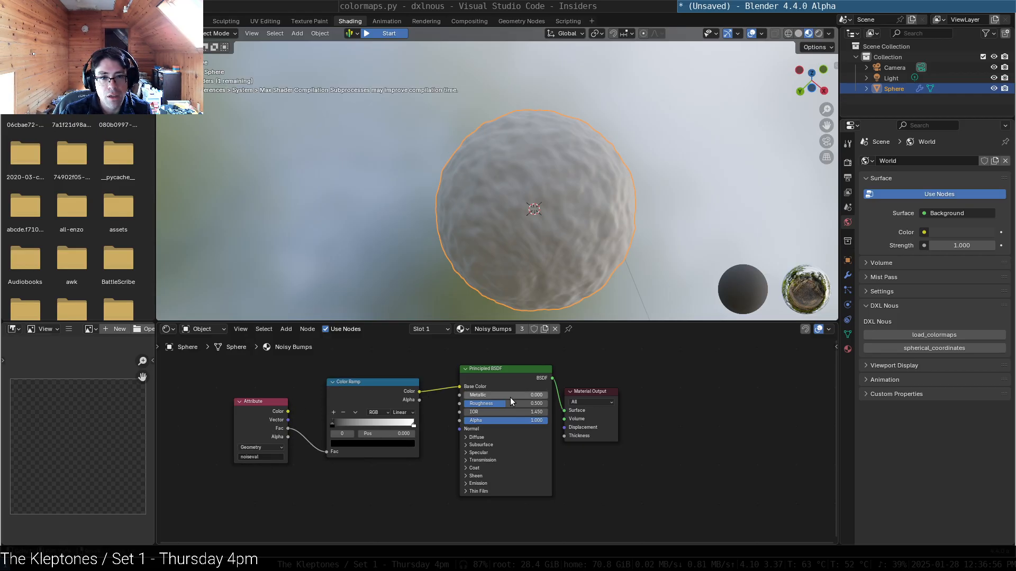
middle_drag(596, 210, 521, 210)
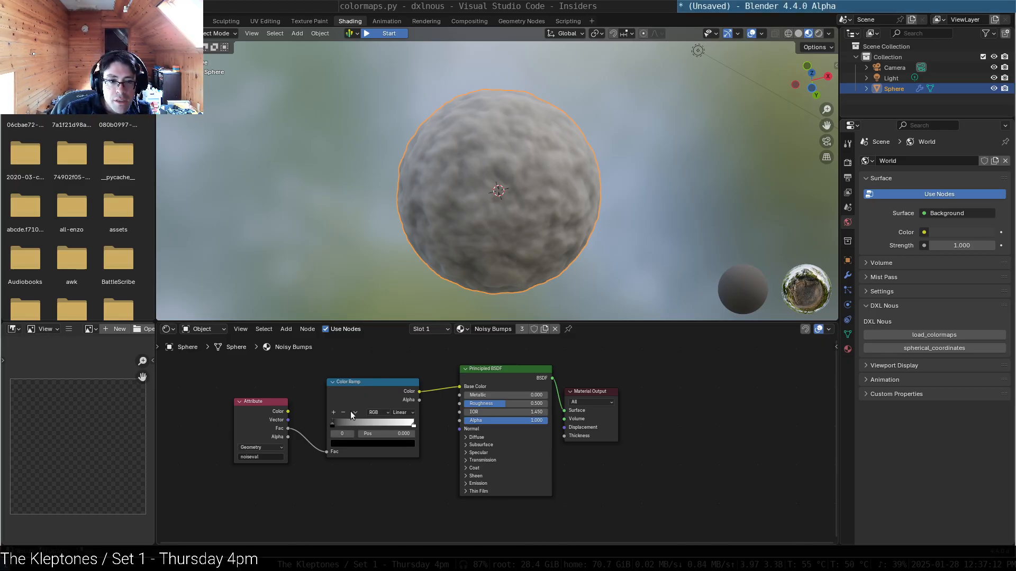
Step: Try making the Color Ramp's black stop transparent by setting its alpha to 0
click(334, 428)
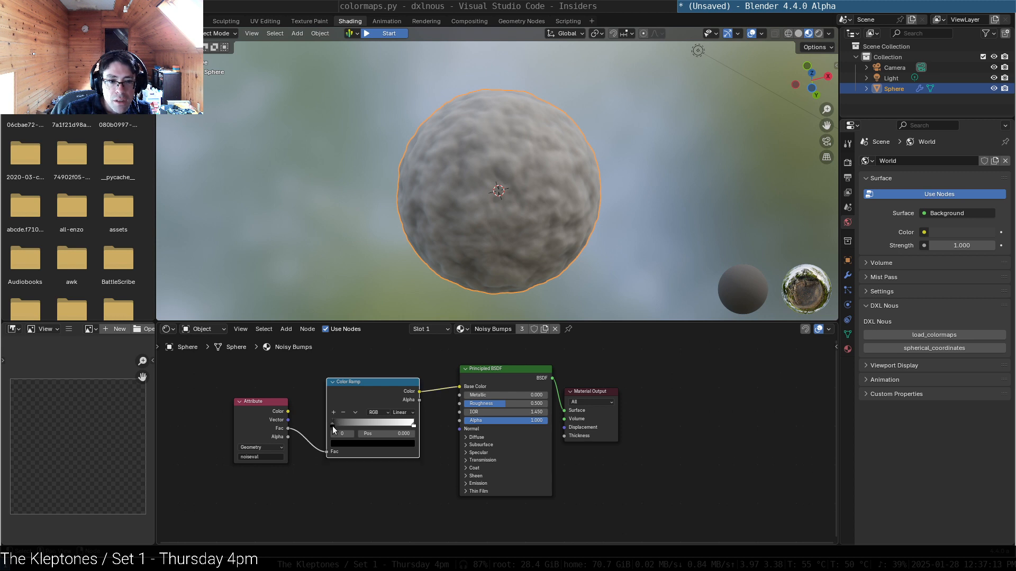
click(386, 447)
click(395, 422)
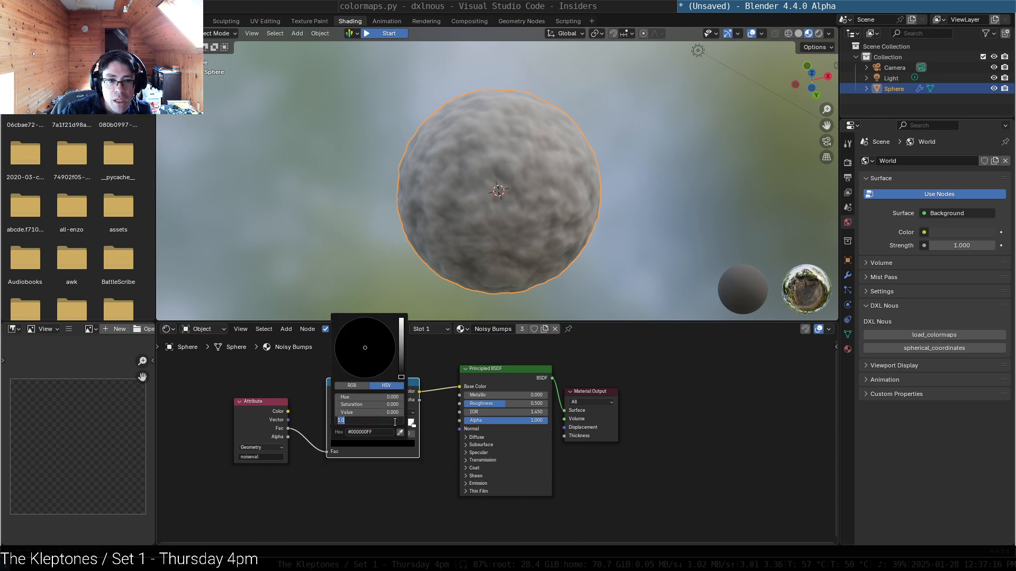
text(0)
key(Return)
click(685, 379)
middle_drag(538, 208, 551, 189)
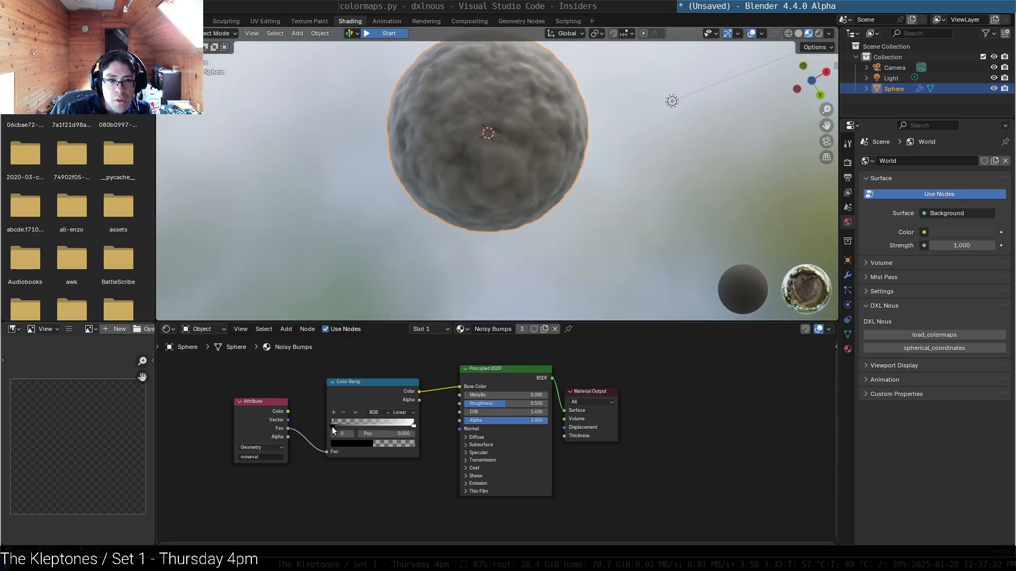
Step: Restore the Color Ramp's black stop to an alpha of 1
click(341, 444)
click(392, 424)
text(1)
key(Return)
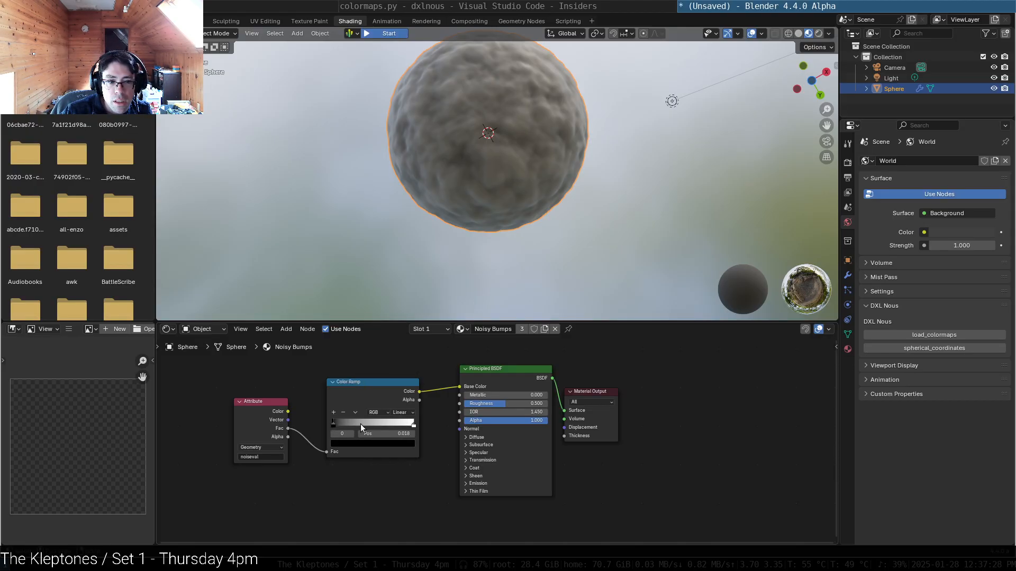
Step: Move the Color Ramp's black stop to position 0.445 and inspect the sphere's contrast from several angles
drag(360, 424, 369, 424)
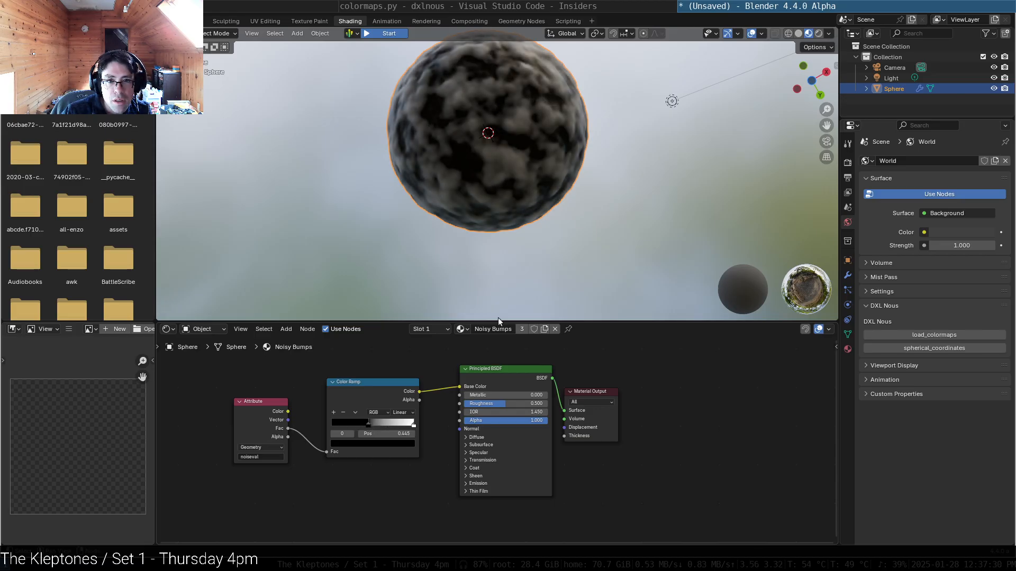
middle_drag(559, 119, 555, 191)
right_click(512, 214)
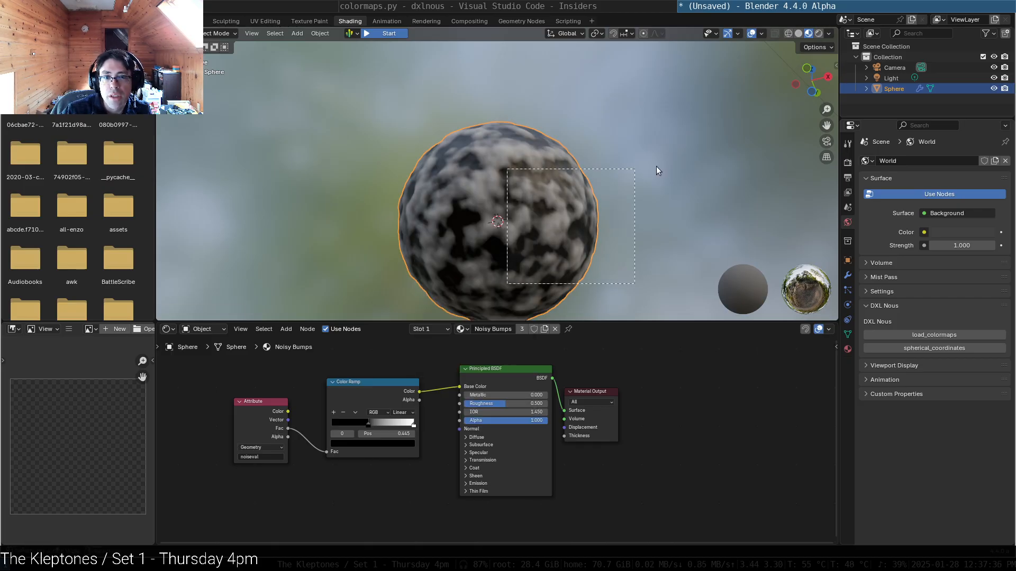
click(537, 214)
right_click(458, 229)
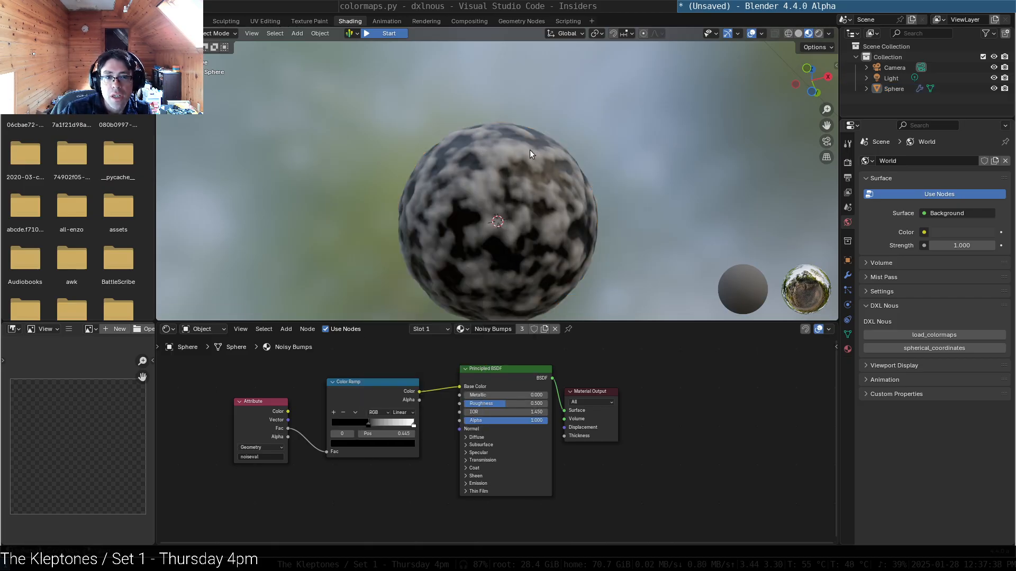
middle_drag(525, 254, 523, 139)
drag(572, 107, 591, 138)
middle_drag(591, 137, 581, 159)
scroll(580, 161, up, 2)
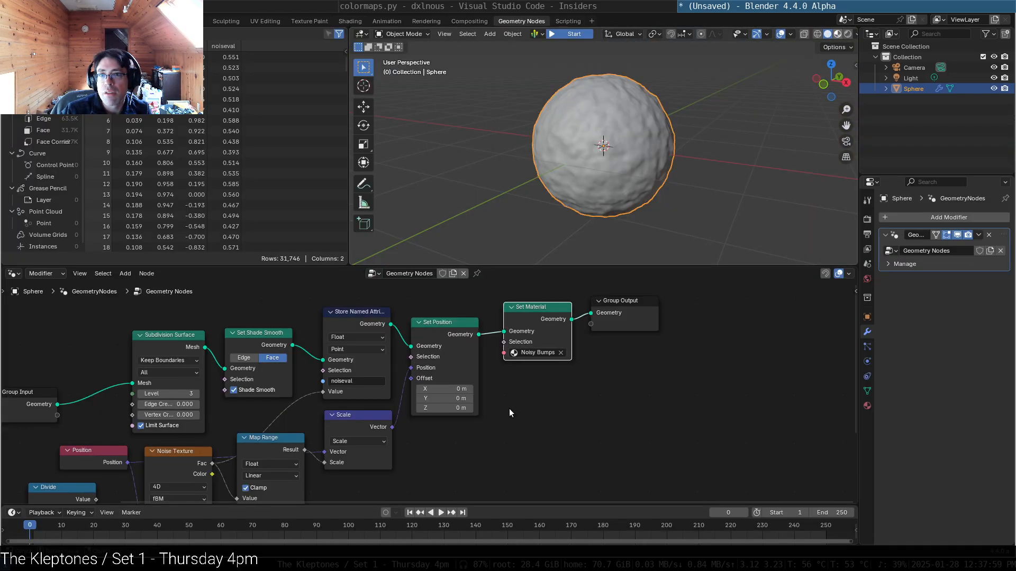
Step: Play the animation in the Geometry Nodes workspace with the sphere in material preview, and return the timeline to frame 0
click(443, 513)
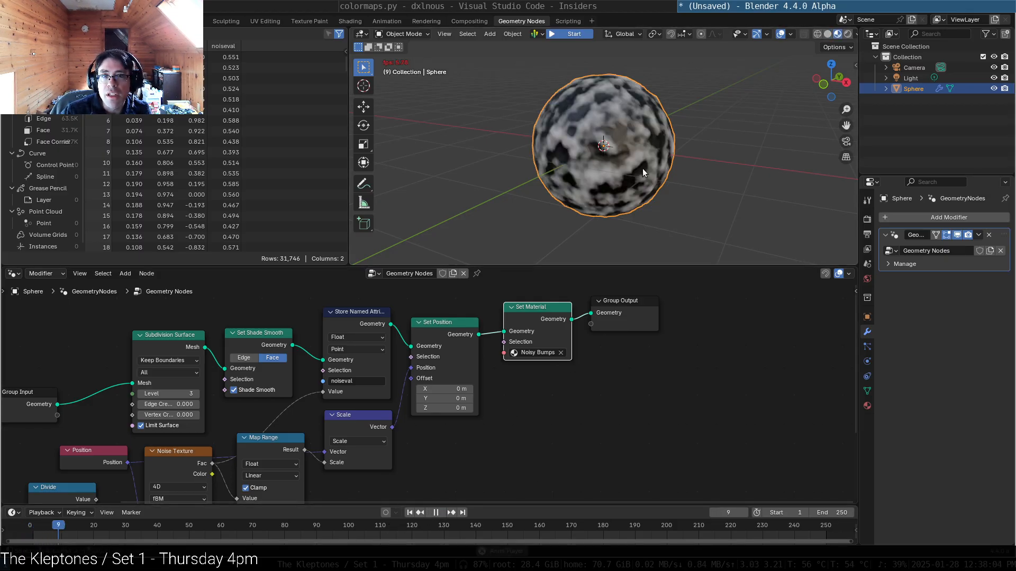
scroll(642, 168, up, 3)
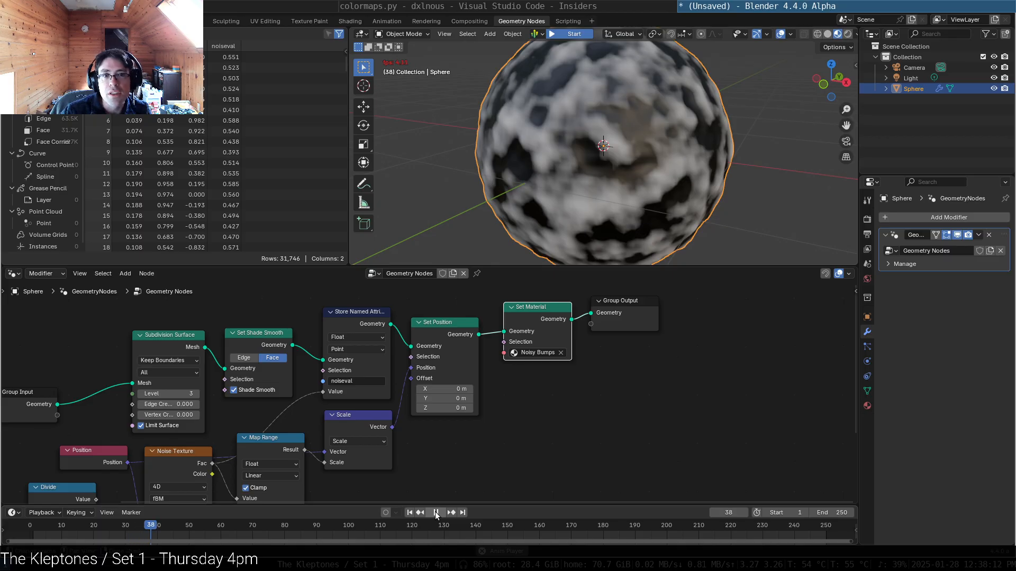
key(space)
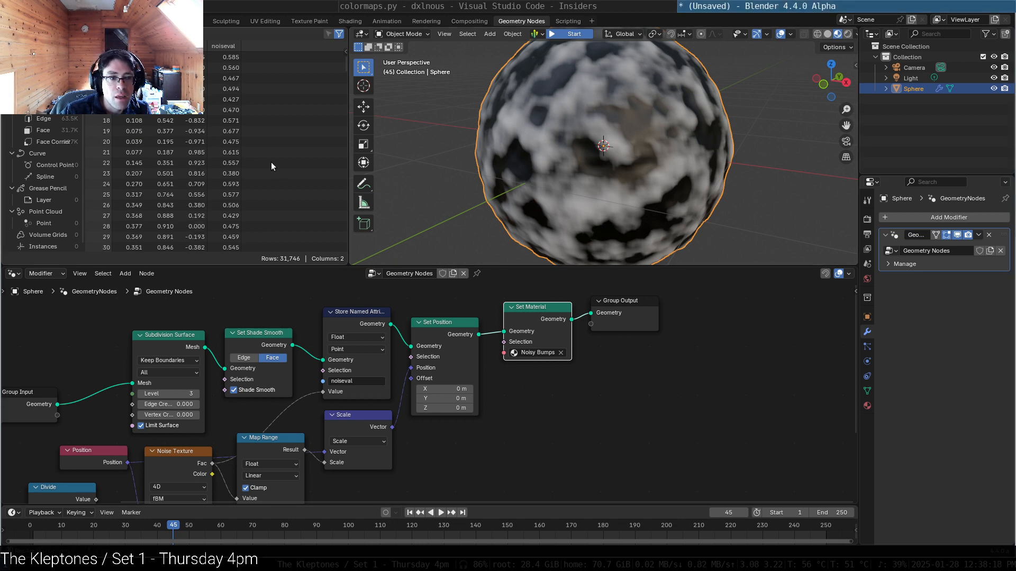
click(627, 386)
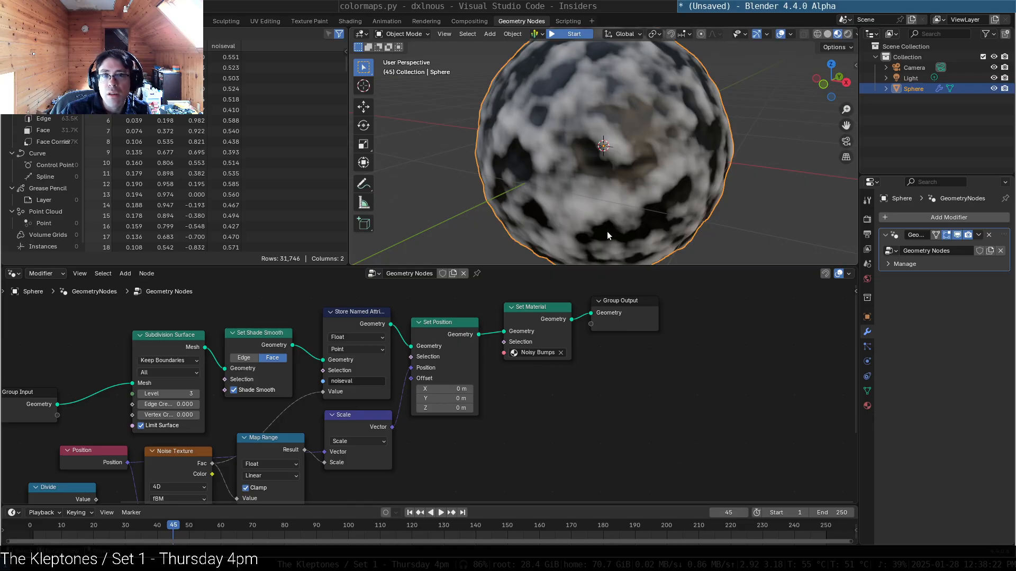
click(442, 513)
click(439, 513)
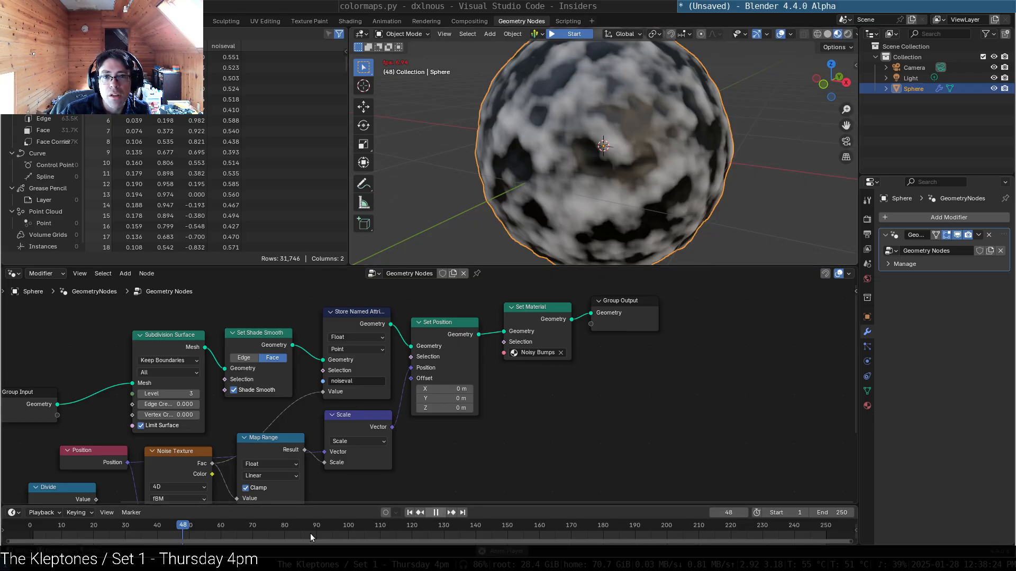
drag(188, 536, 9, 526)
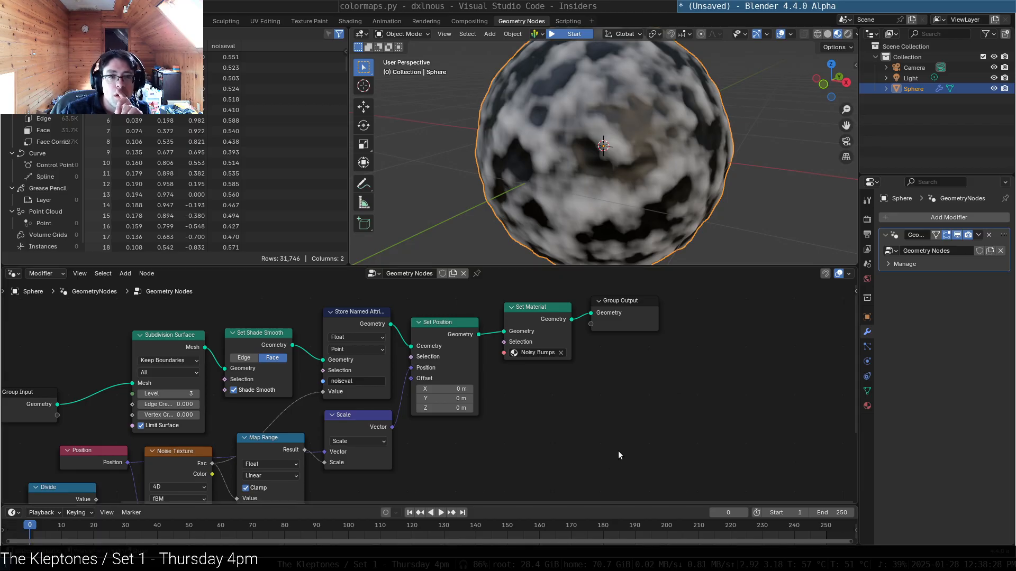
Step: Link the Divide node's Value output to the Noise Texture's W input
middle_drag(87, 430, 189, 308)
drag(204, 341, 183, 336)
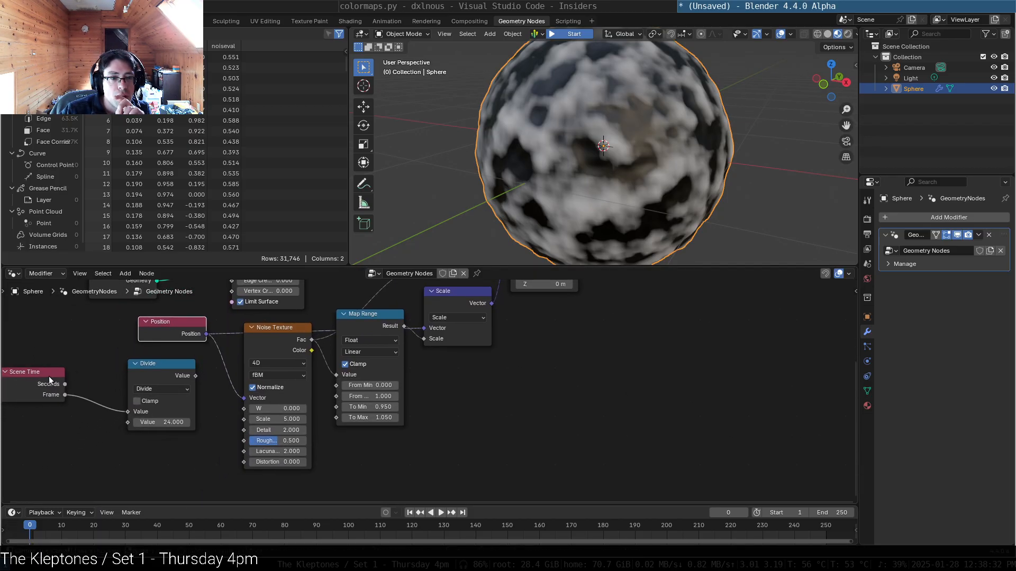
click(197, 377)
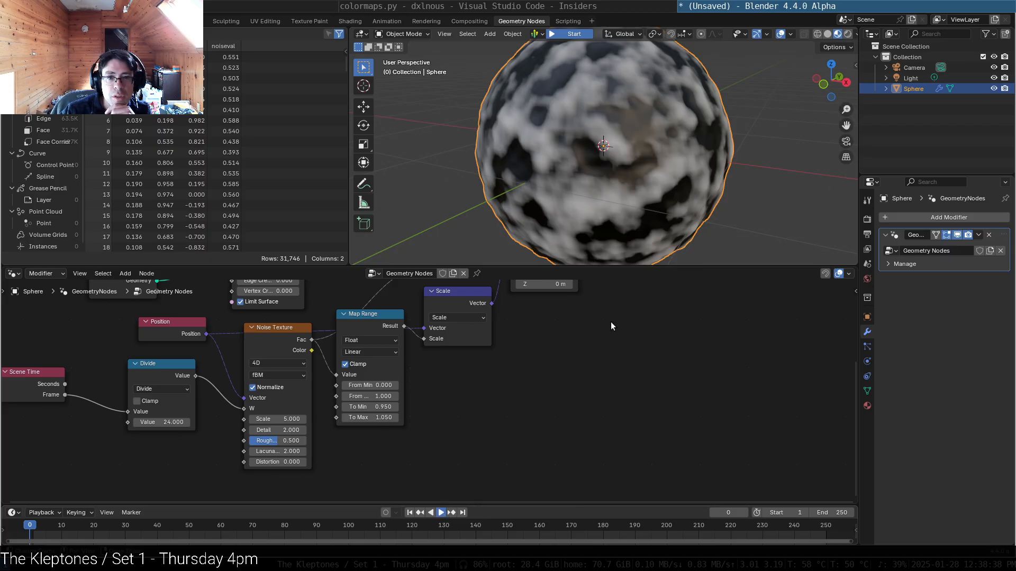
Step: Play the animation to examine the noise on the sphere over time, stopping at frame 50
key(space)
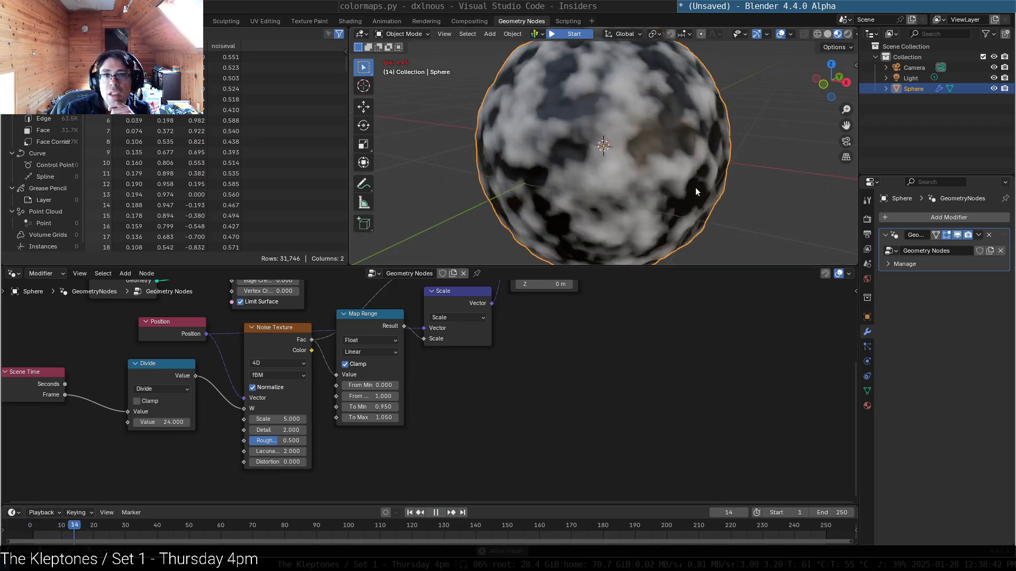
scroll(695, 187, down, 2)
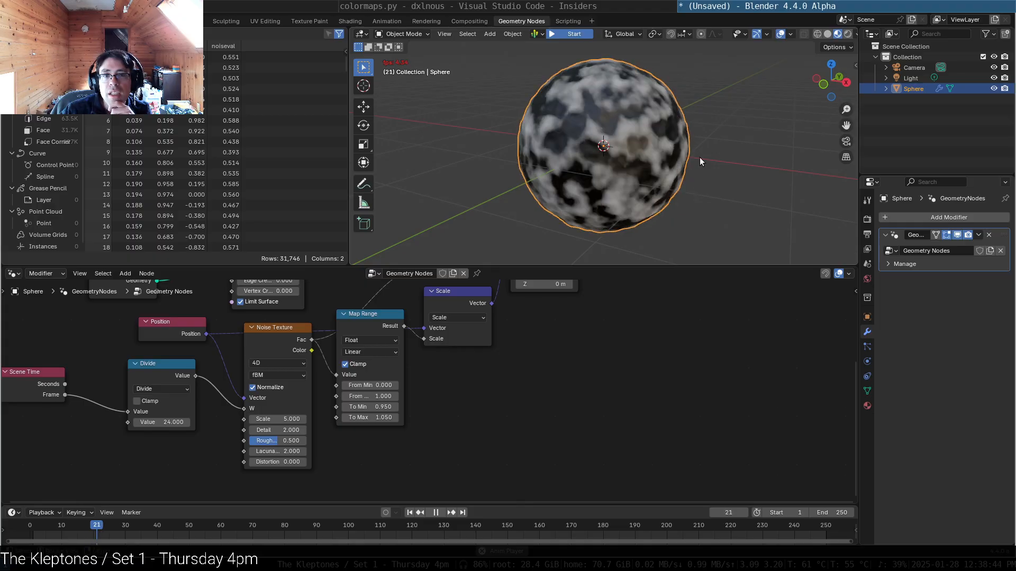
middle_drag(640, 164, 608, 159)
click(433, 512)
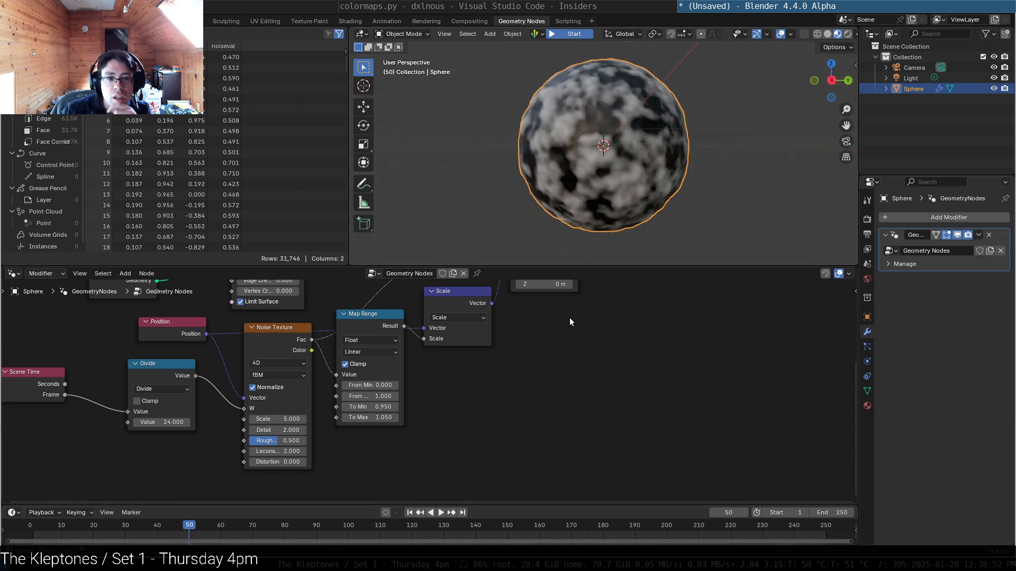
Step: Move the Map Range node slightly lower beside the Noise Texture node
drag(362, 319, 358, 345)
middle_drag(597, 330, 586, 353)
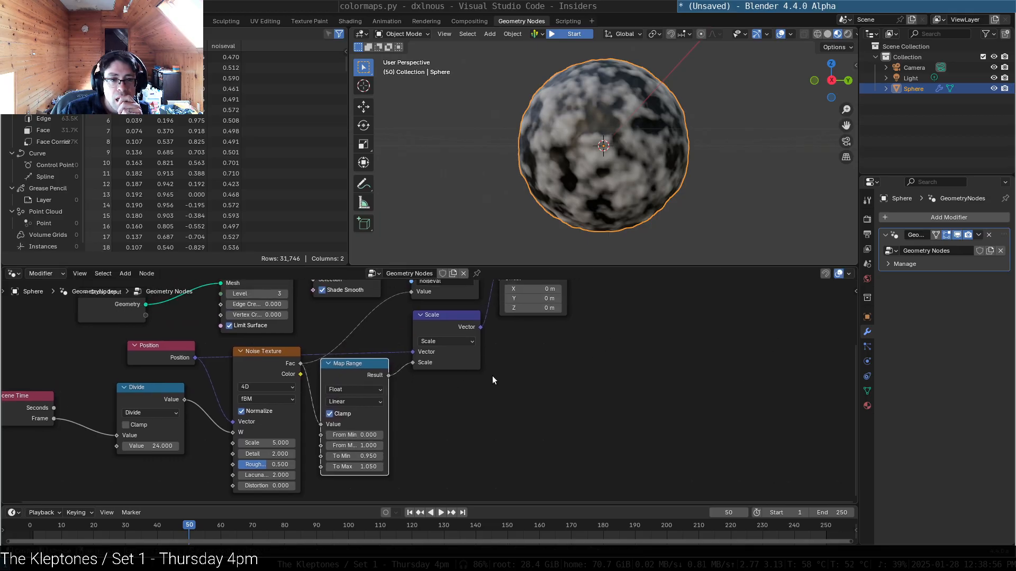
middle_drag(606, 320, 575, 375)
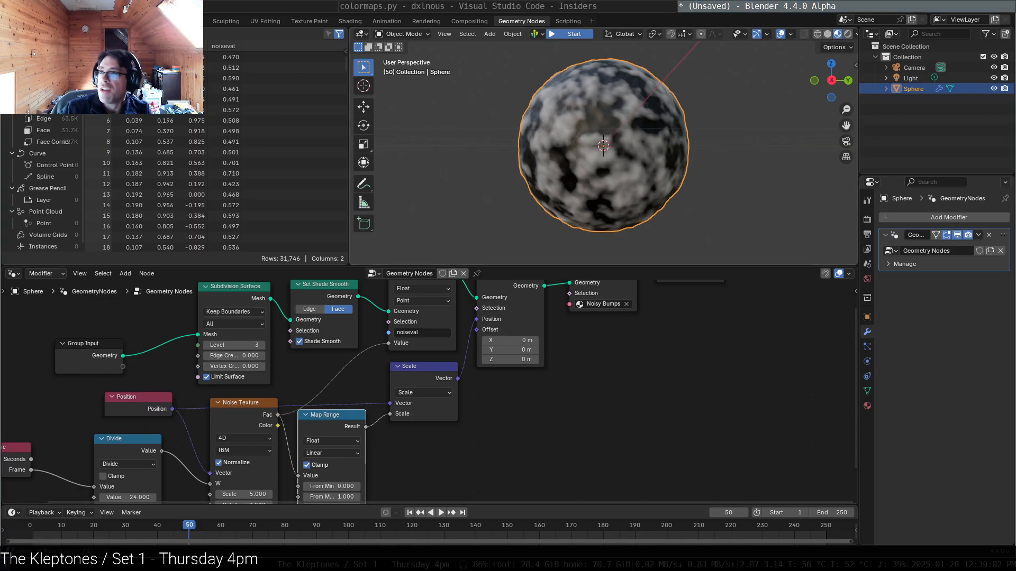
Step: Set the Subdivision Surface level to 2, comparing it with level 1 while the animation plays
click(307, 342)
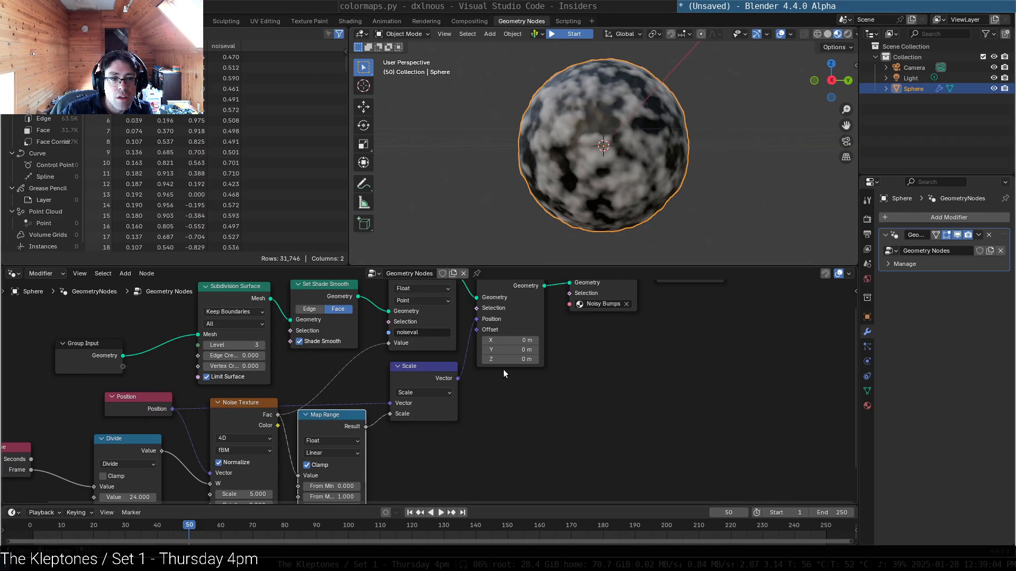
click(316, 341)
click(206, 345)
click(442, 512)
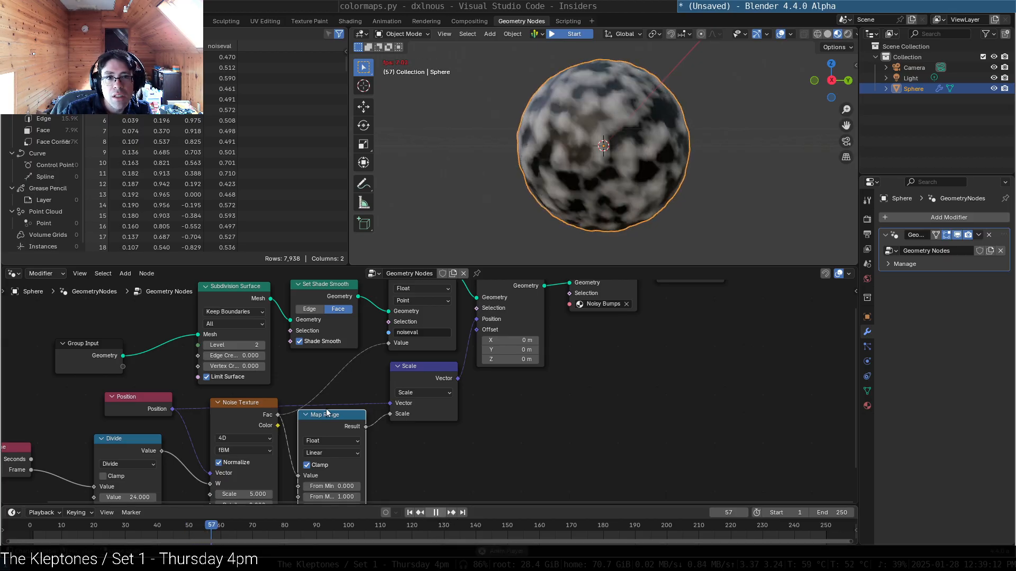
click(206, 345)
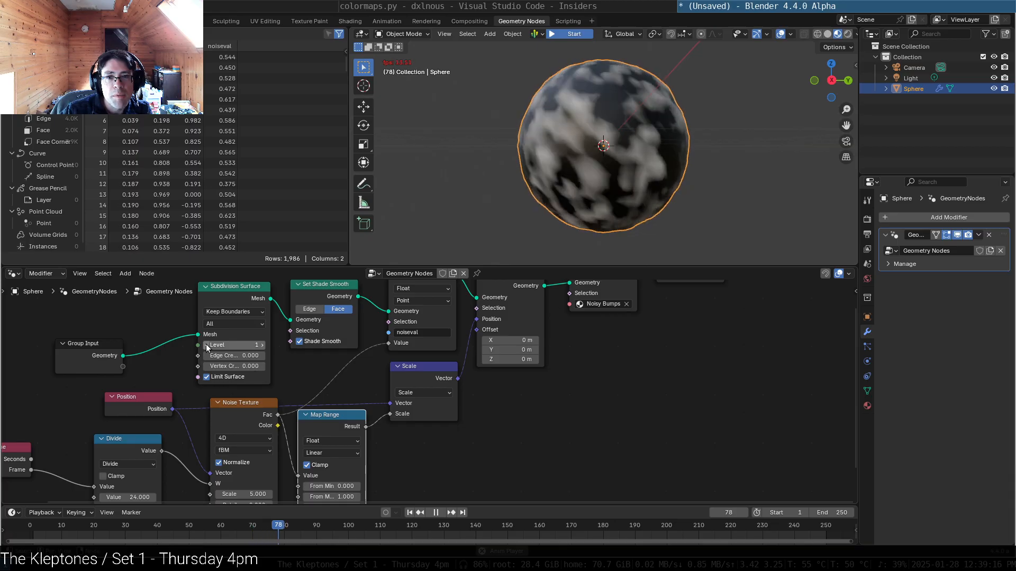
click(262, 344)
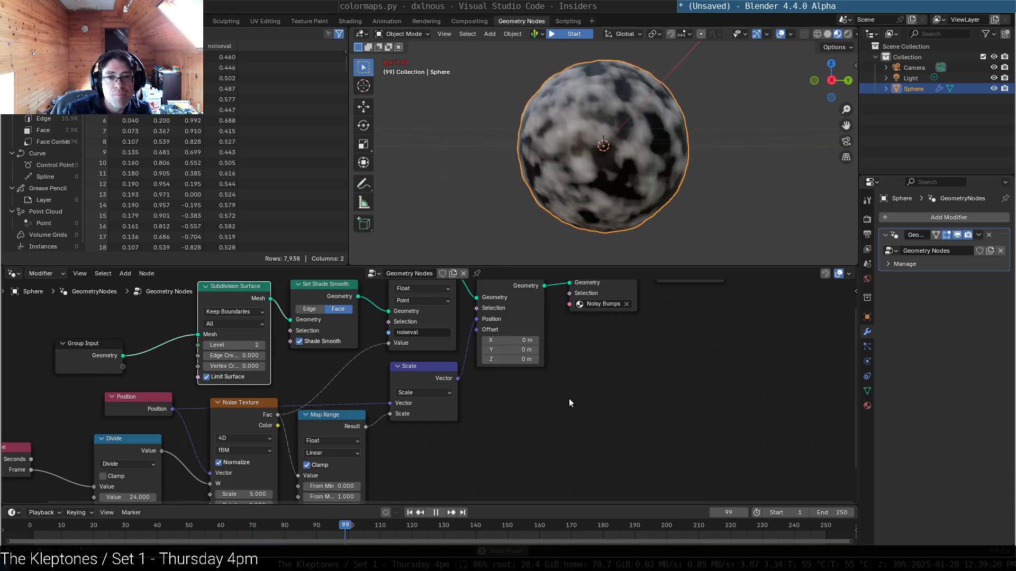
Step: Compare the sphere with Shade Smooth off and back on during playback, and stop the animation at frame 136
click(299, 341)
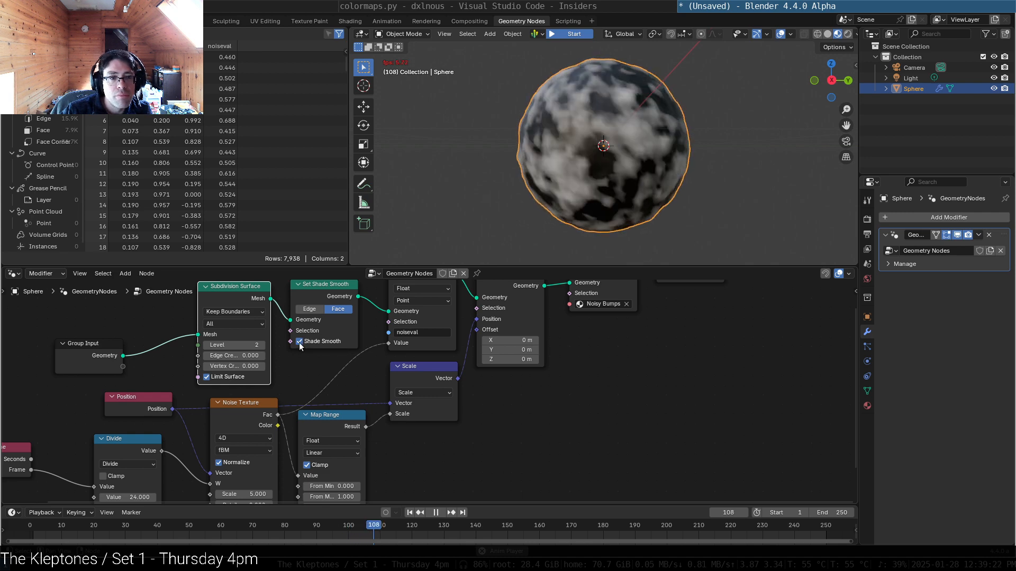
click(299, 341)
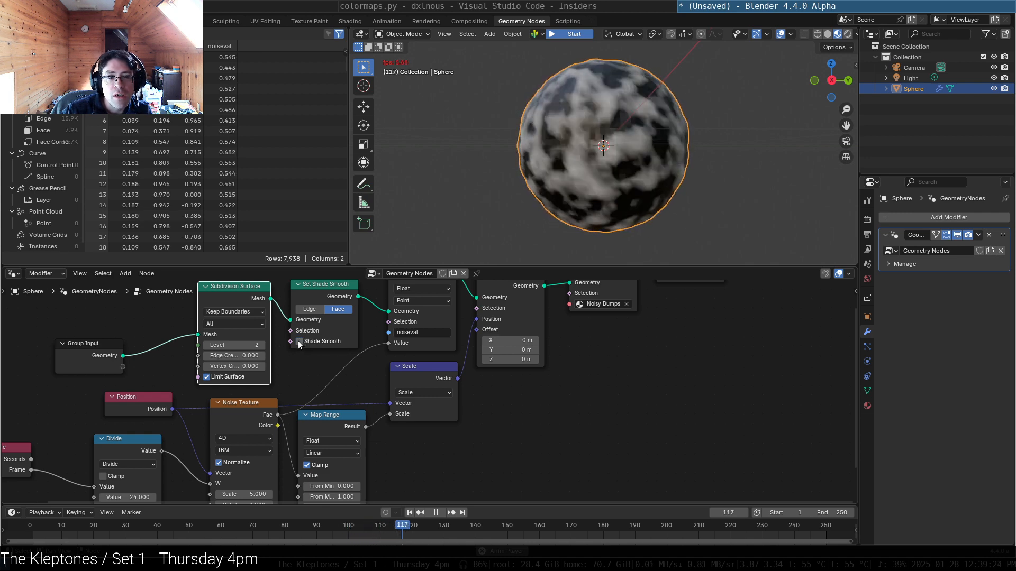
middle_drag(670, 382, 597, 437)
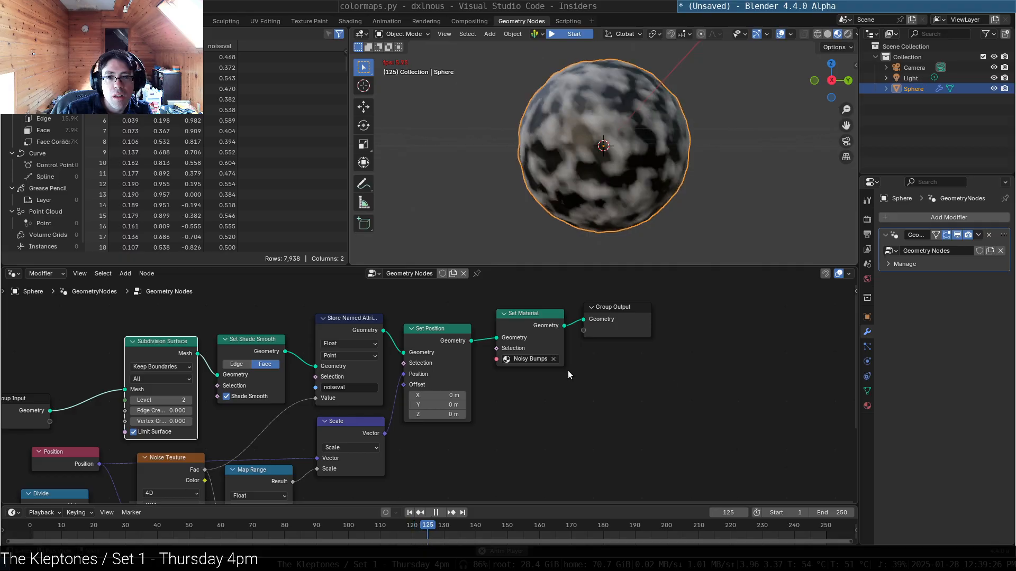
click(435, 512)
Step: Set the Noise Texture's scale to 2.9, detail to 4.5, roughness to 0.675 and lacunarity to 1.5, and briefly play the animation
middle_drag(551, 422, 663, 303)
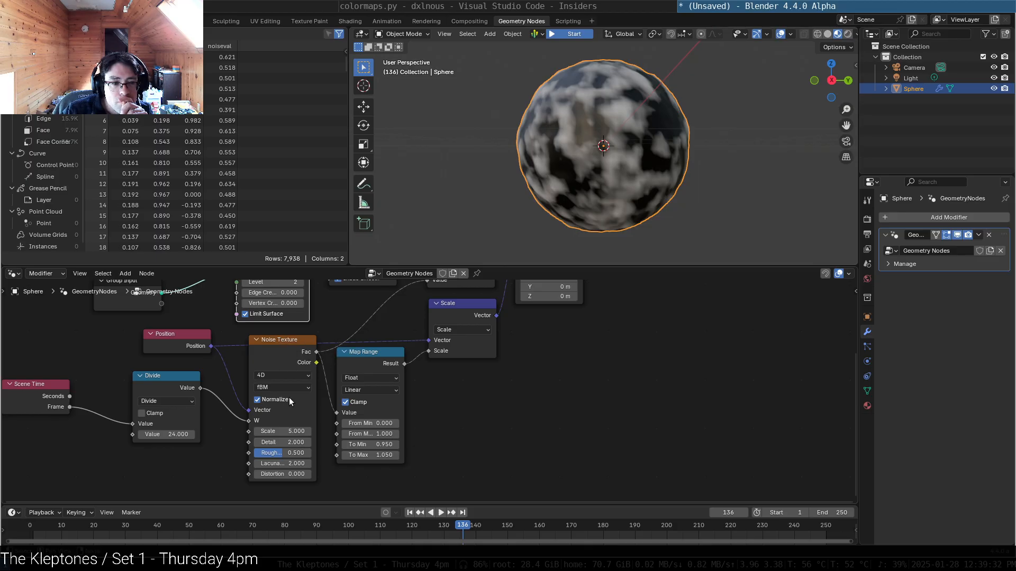
drag(282, 432, 260, 431)
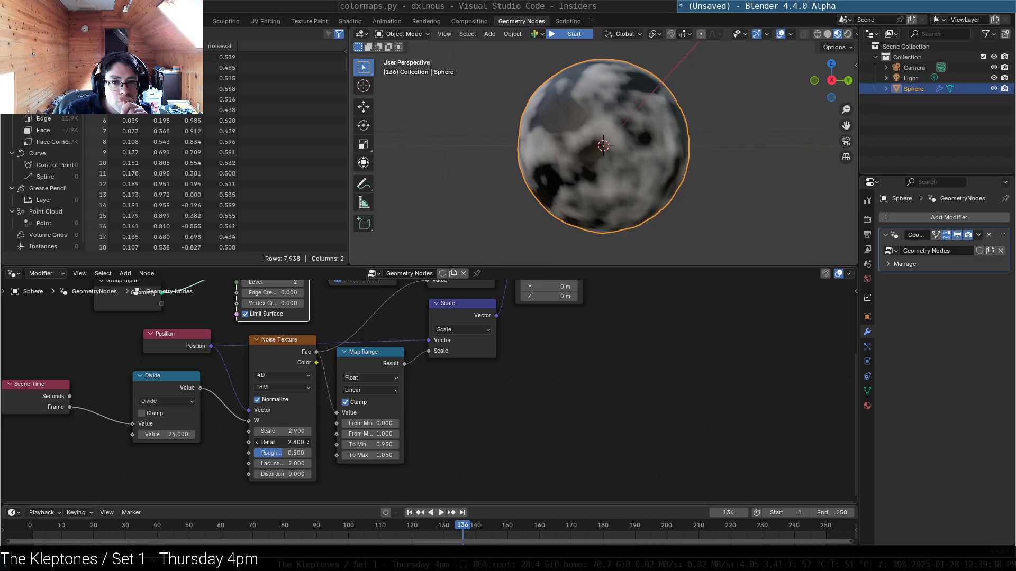
drag(296, 453, 278, 464)
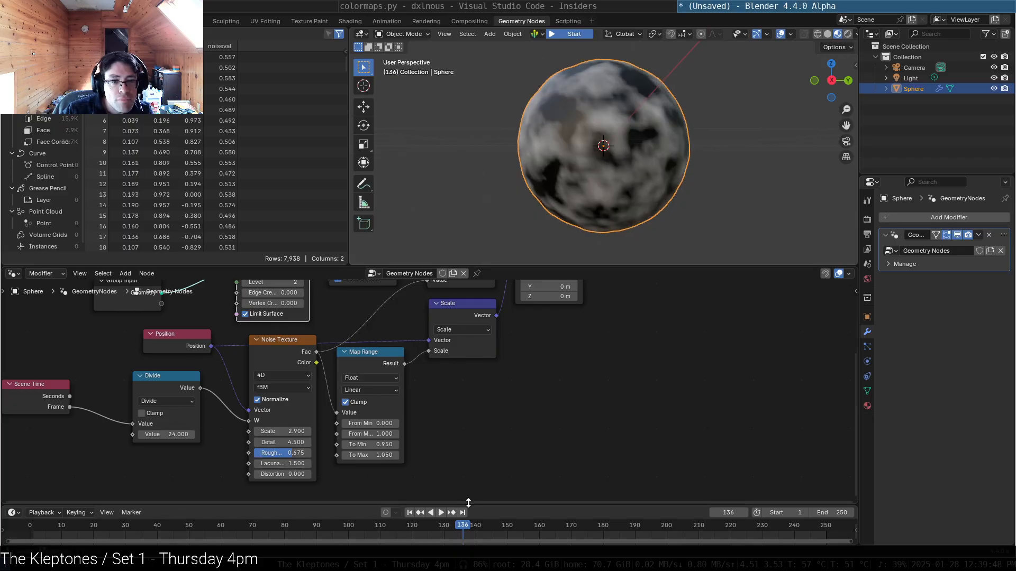
click(442, 514)
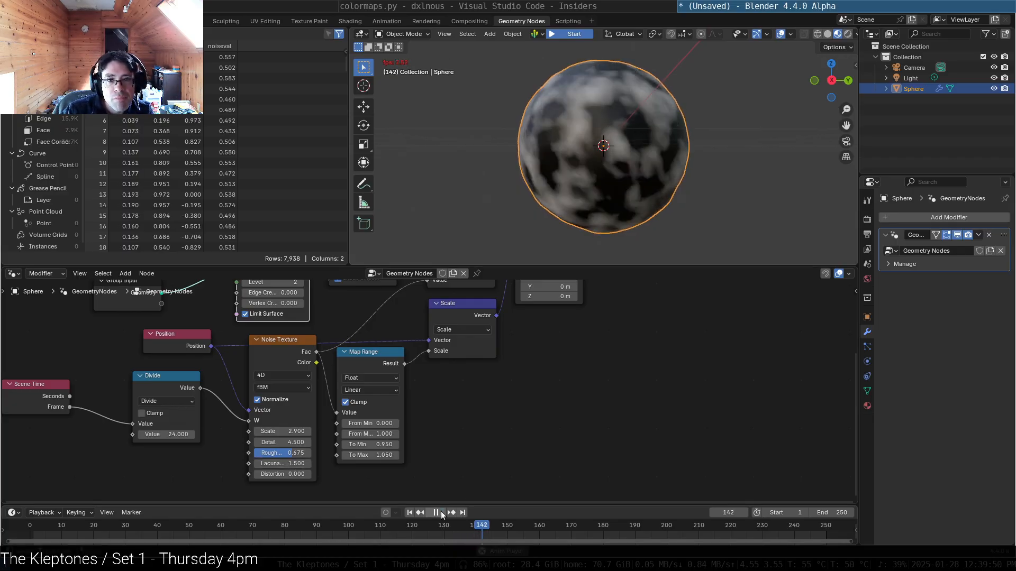
key(space)
Step: Turn off Normalize on the Noise Texture node
right_click(296, 399)
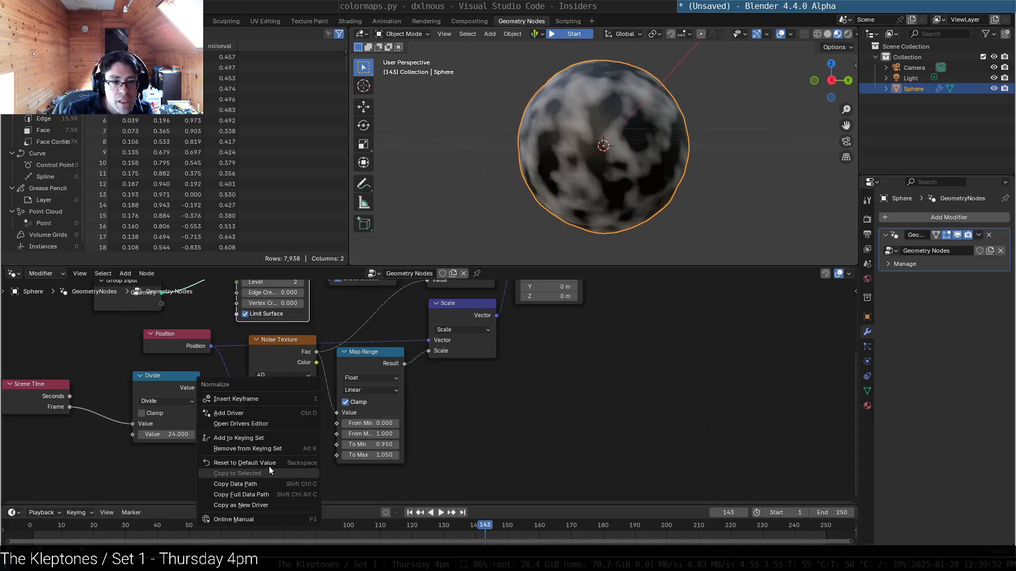
click(249, 463)
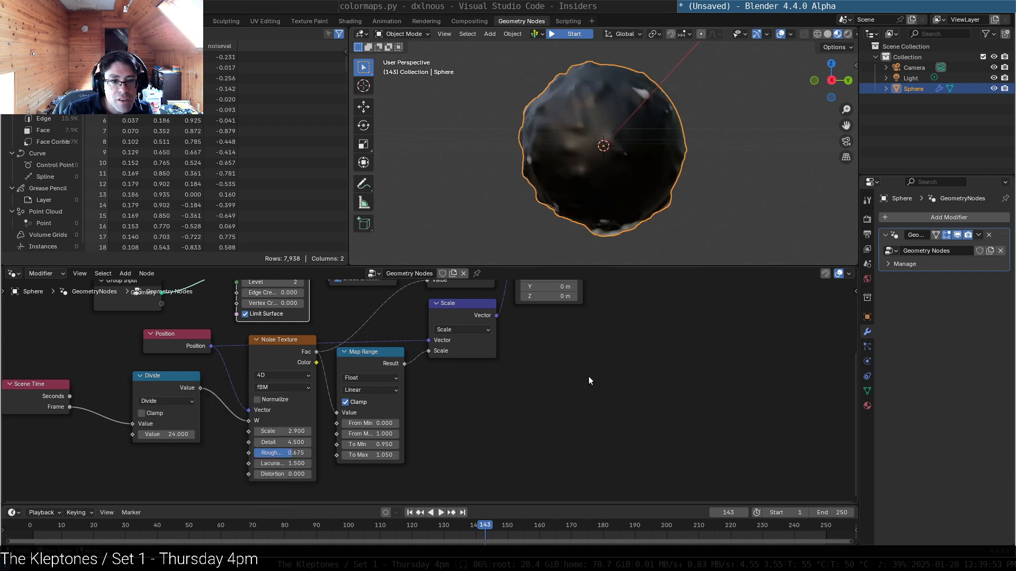
click(258, 400)
click(268, 402)
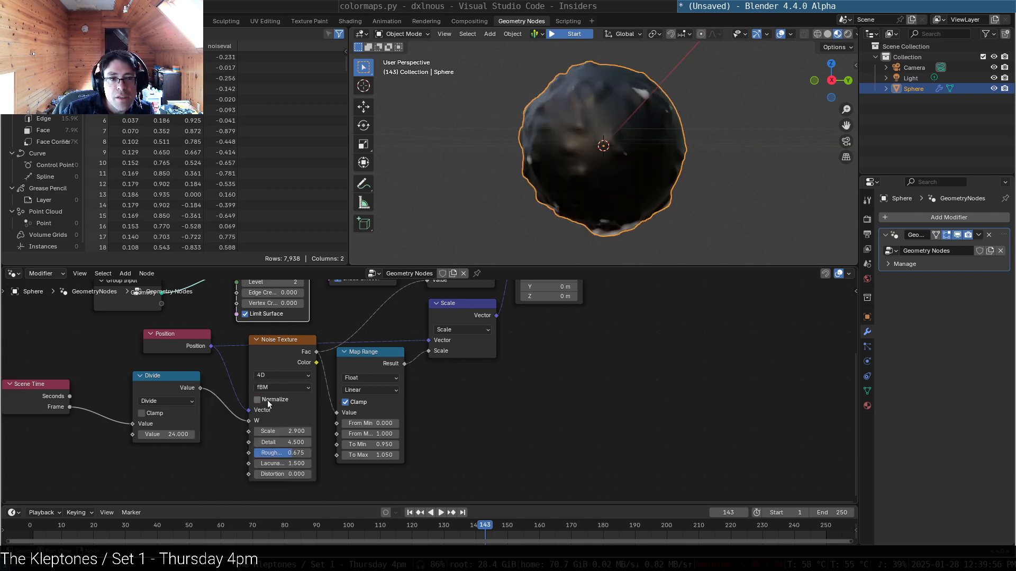
Step: Play the animation to inspect the non-normalized noise on the sphere, stopping at frame 180
middle_drag(538, 158, 423, 177)
click(441, 513)
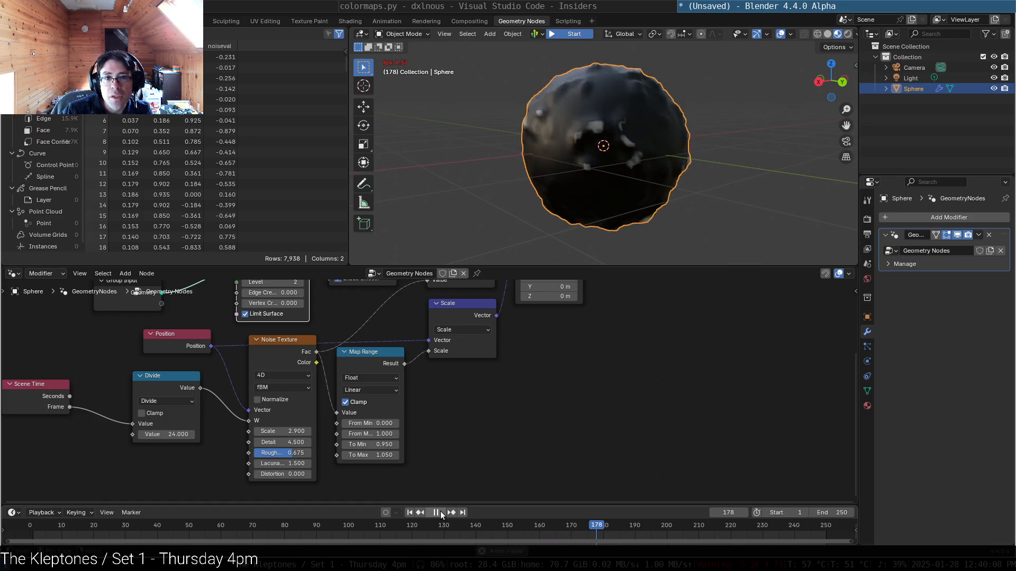
click(437, 512)
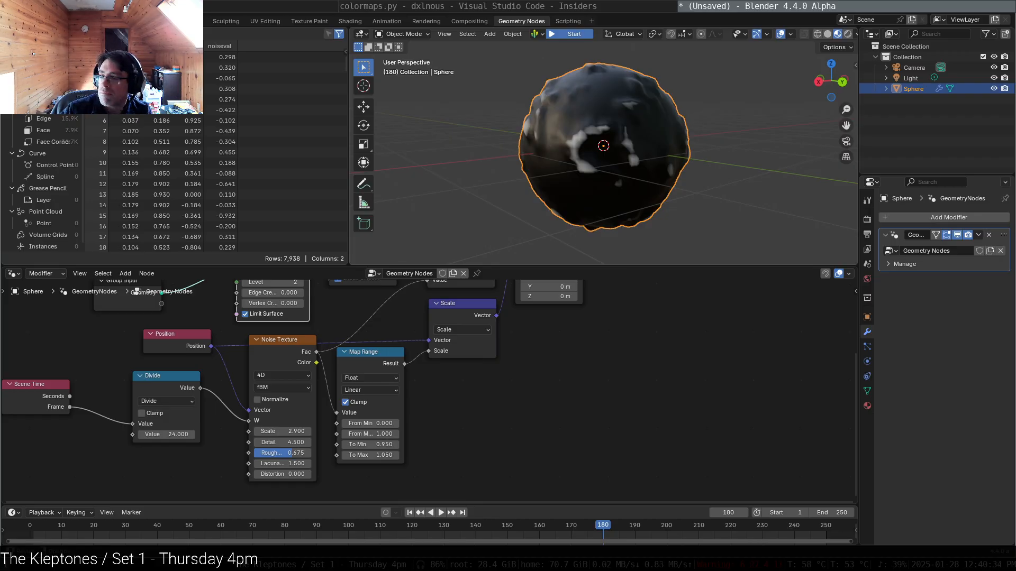
Step: Turn Normalize back on for the Noise Texture node and view its noise types, keeping fBM
click(257, 400)
click(282, 387)
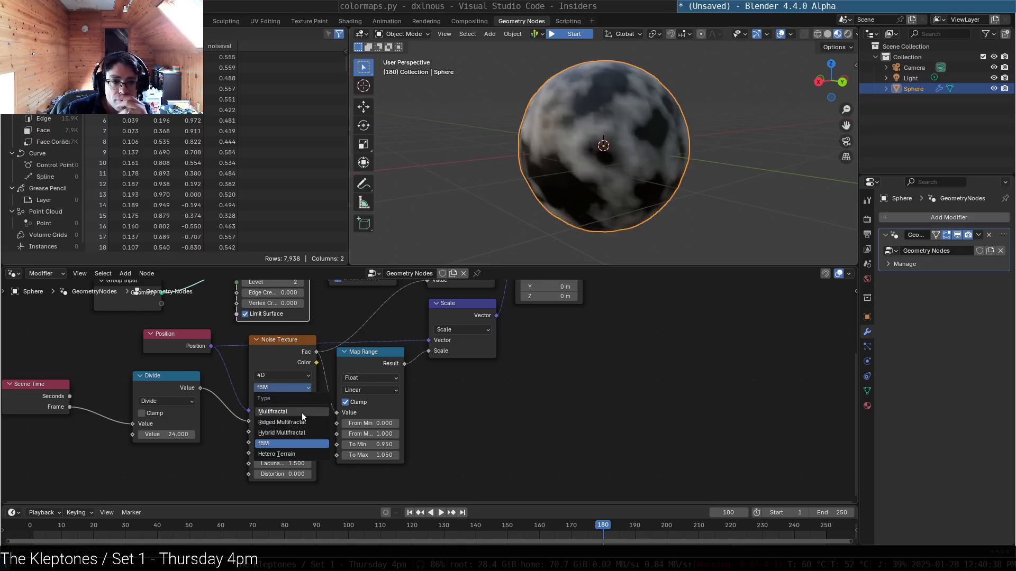
click(638, 412)
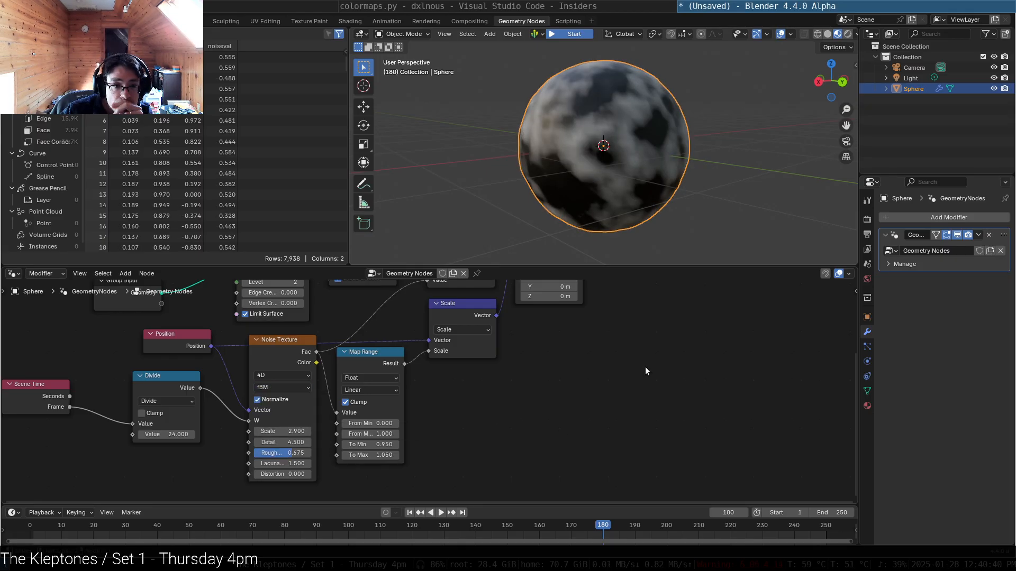
Step: Unlink the Scale node from Set Position's Position input, play the animation to frame 209, and restore the link
middle_drag(645, 372, 567, 416)
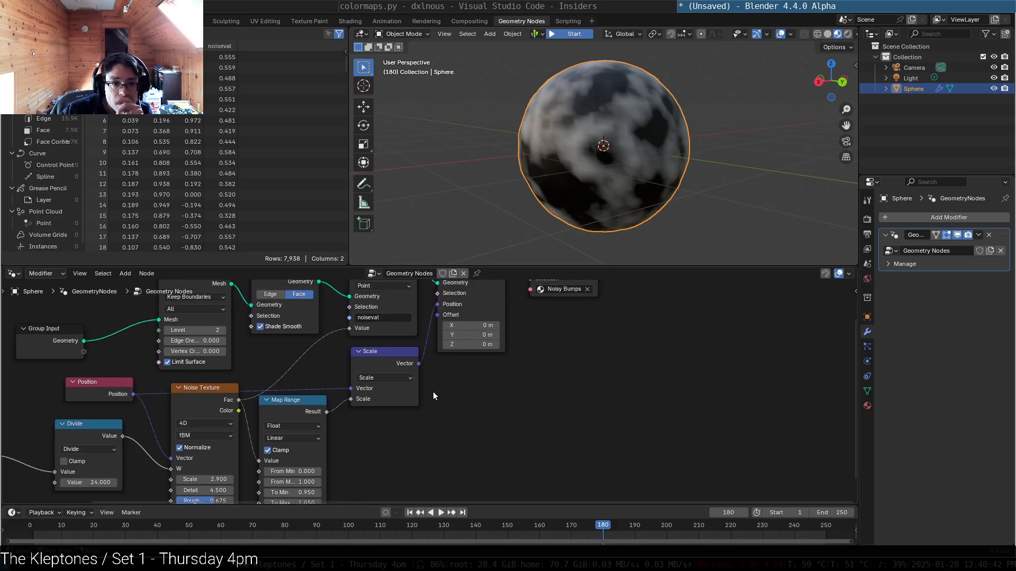
drag(437, 305, 426, 339)
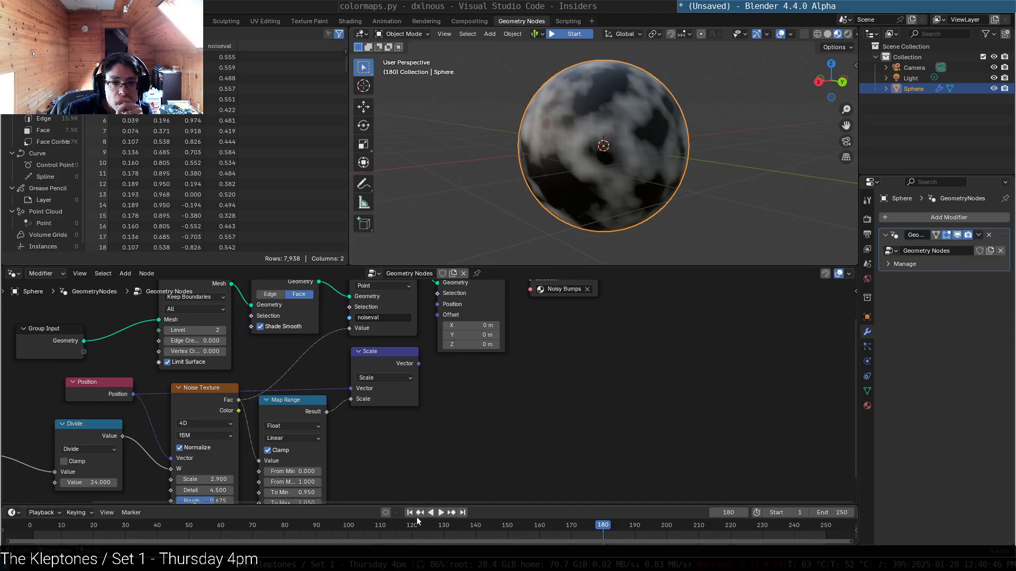
click(441, 512)
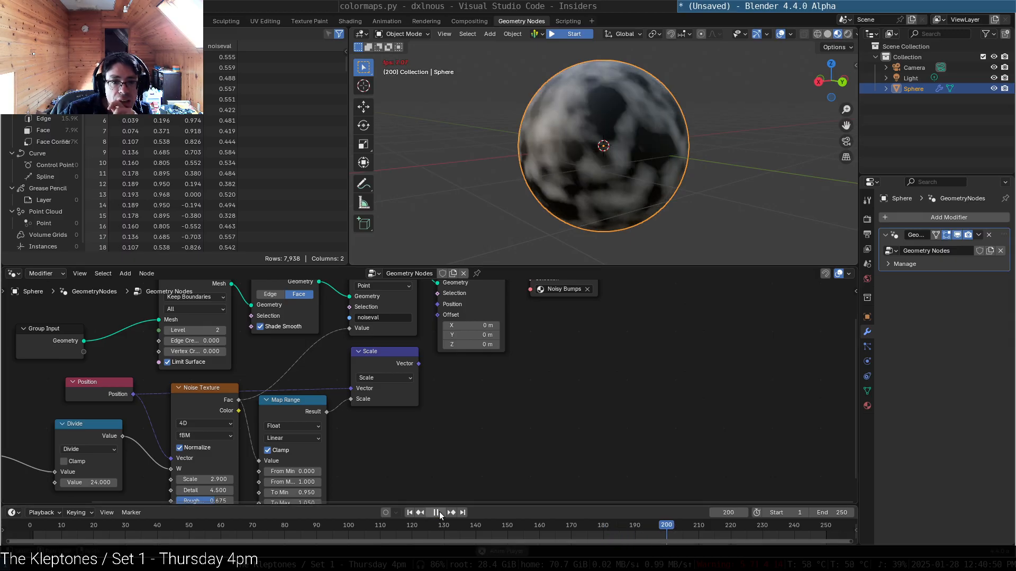
click(439, 512)
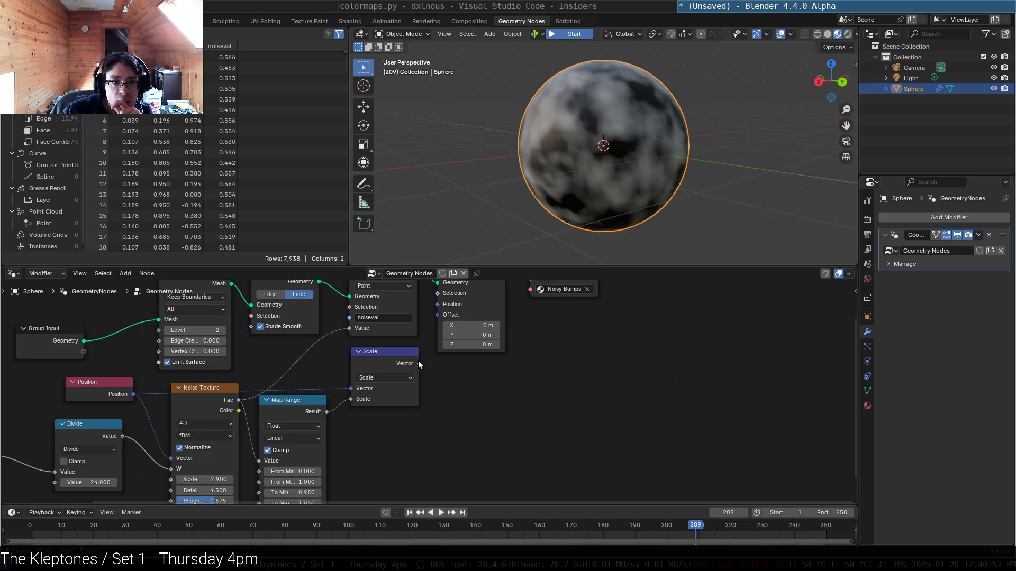
drag(420, 345, 436, 305)
middle_drag(652, 334, 617, 408)
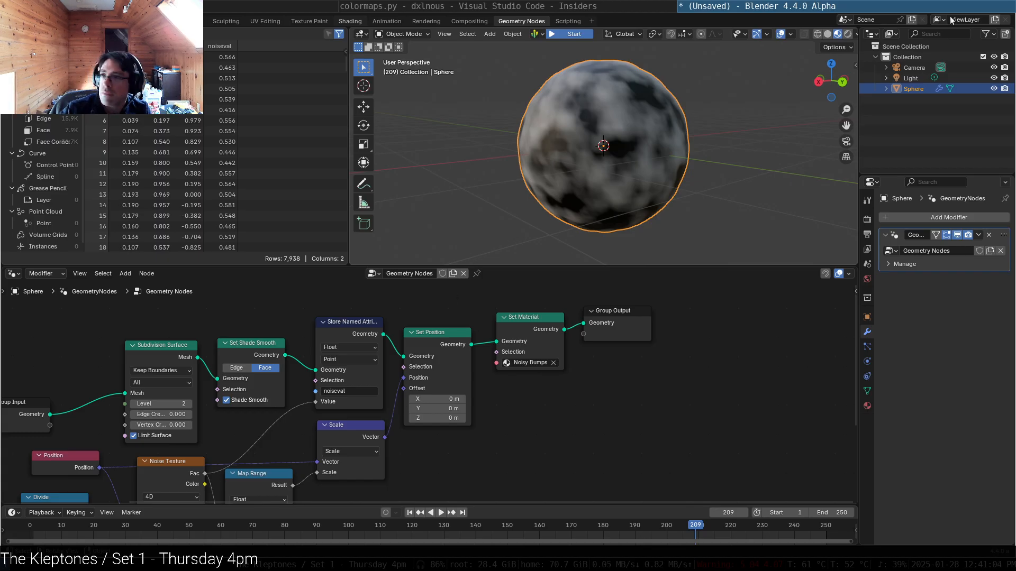
Step: In the Shading workspace, add a Color Ramp stop at position 0.723 between black and white and darken its grey
click(350, 21)
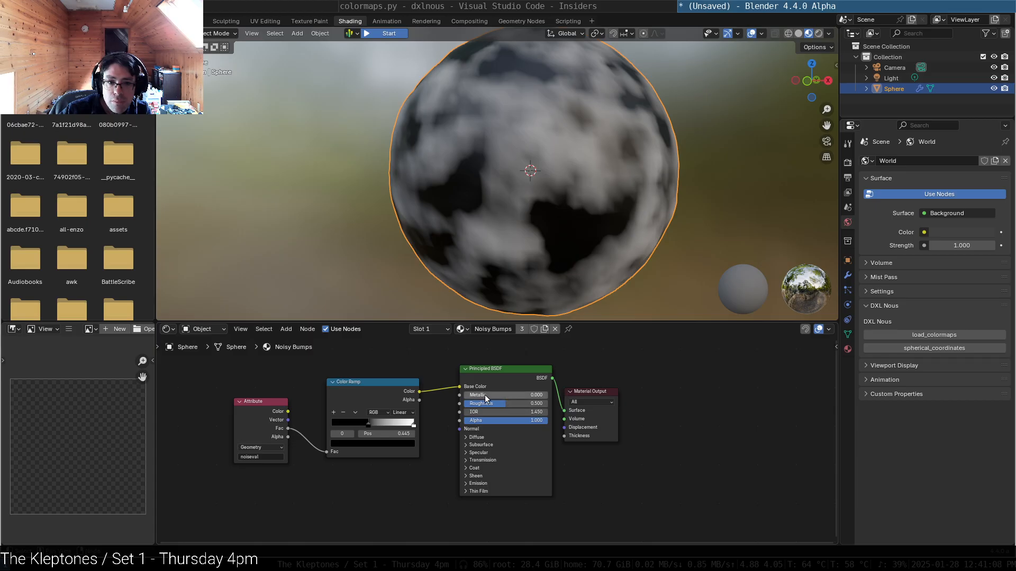
mouse_move(466, 395)
mouse_down()
mouse_move(540, 396)
mouse_move(461, 395)
mouse_up()
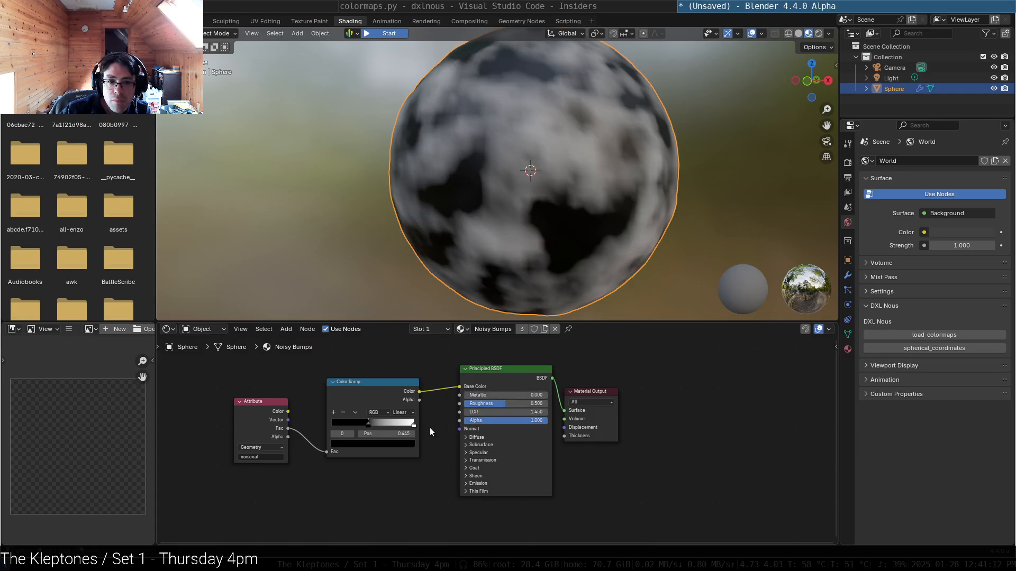
click(413, 427)
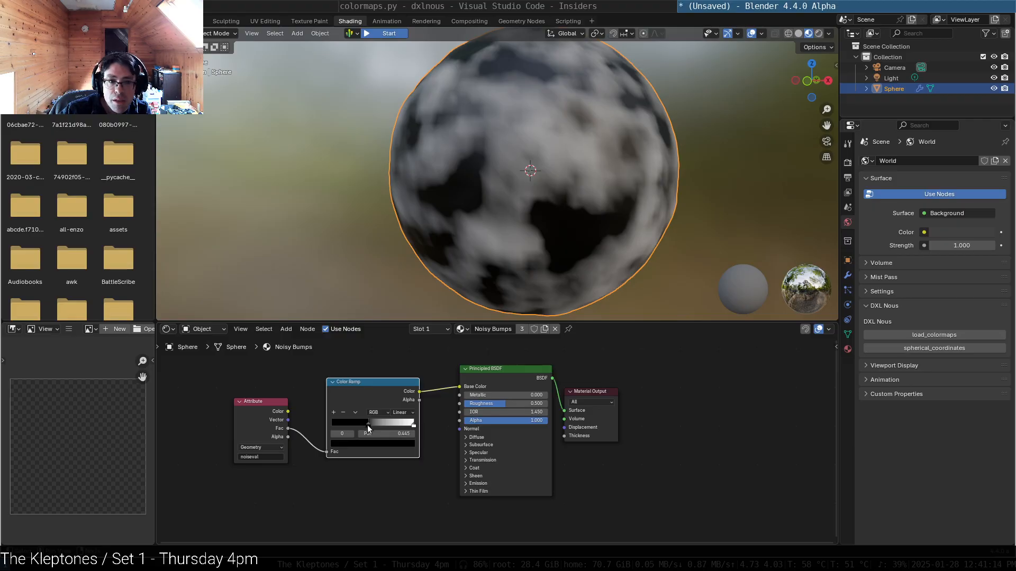
click(333, 412)
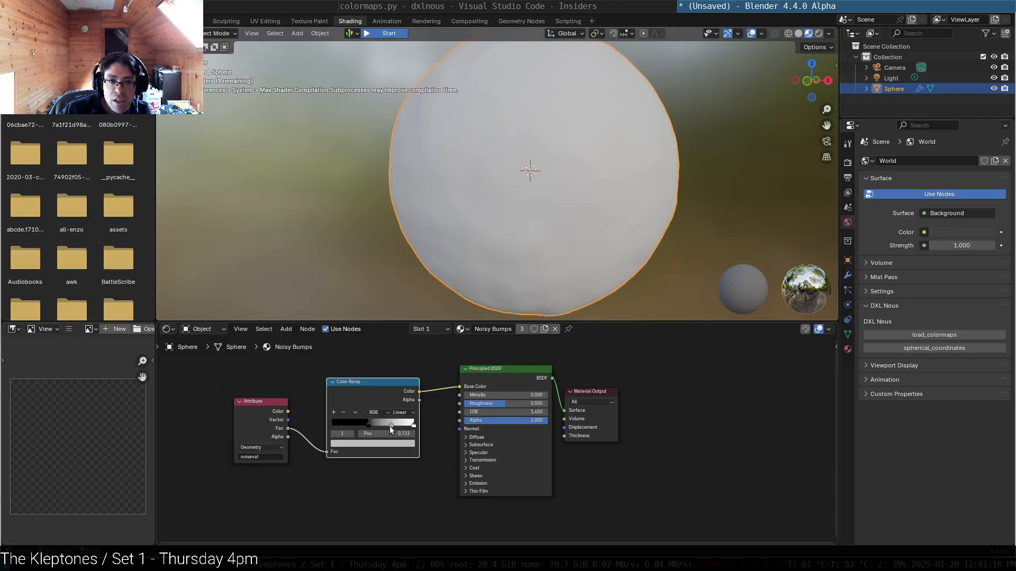
drag(392, 422, 385, 422)
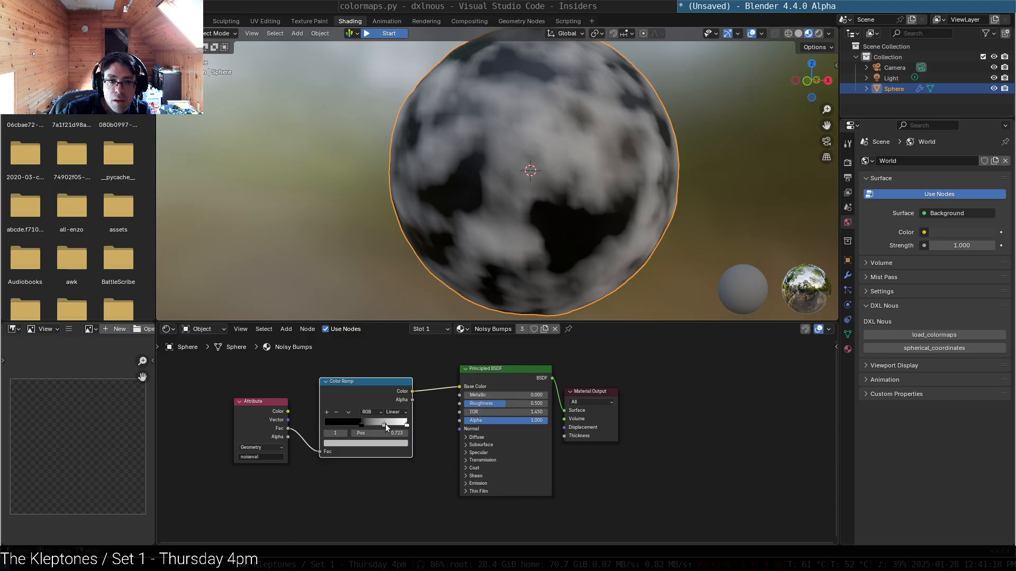
click(373, 443)
click(394, 349)
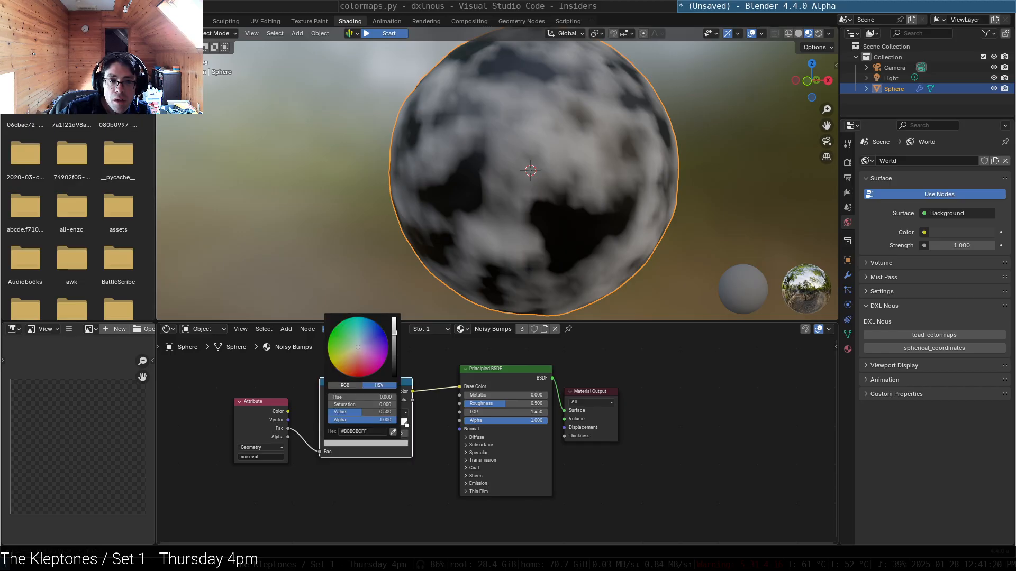
click(417, 352)
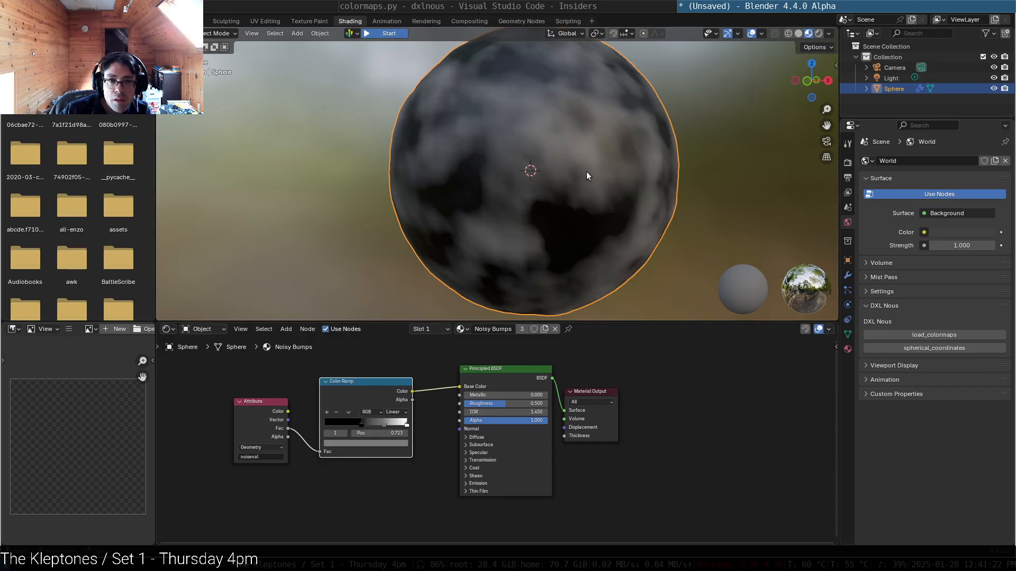
Step: Change the Color Ramp's white end stop at position 1.000 to bright magenta
click(406, 424)
click(392, 444)
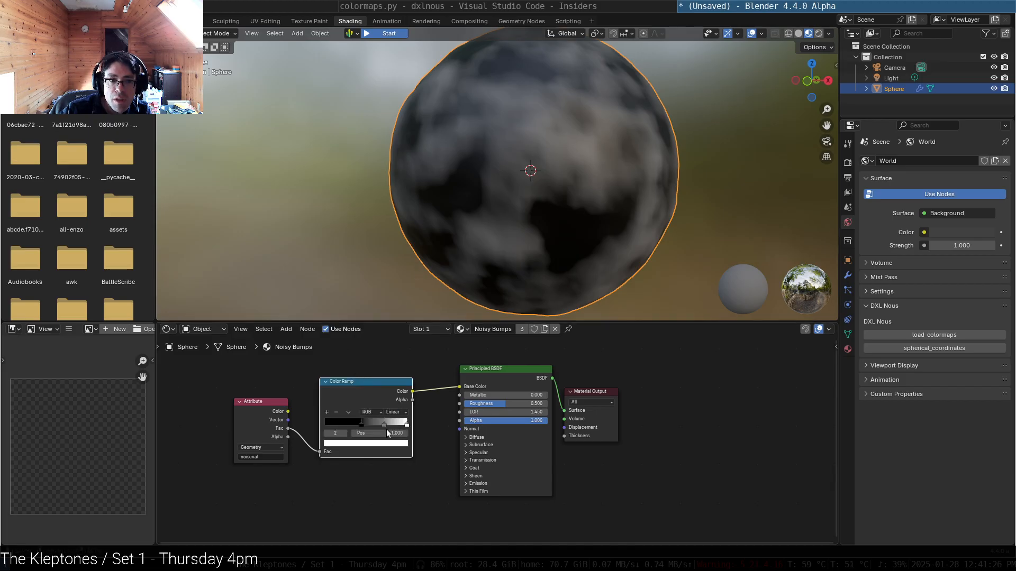
click(383, 443)
drag(358, 374, 383, 364)
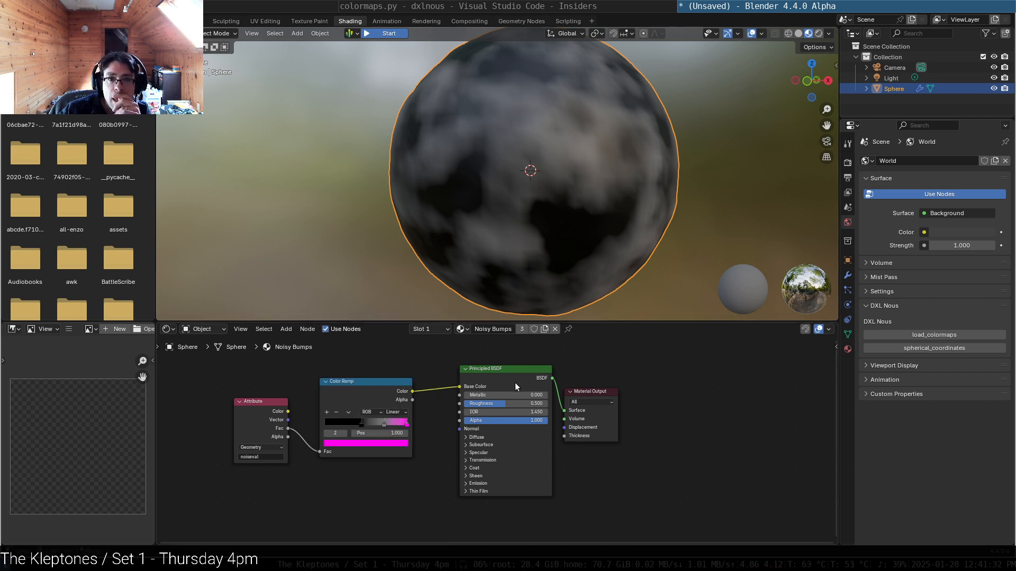
Step: Change the Color Ramp's middle stop to dark purple and inspect the coloured sphere from another side
click(384, 425)
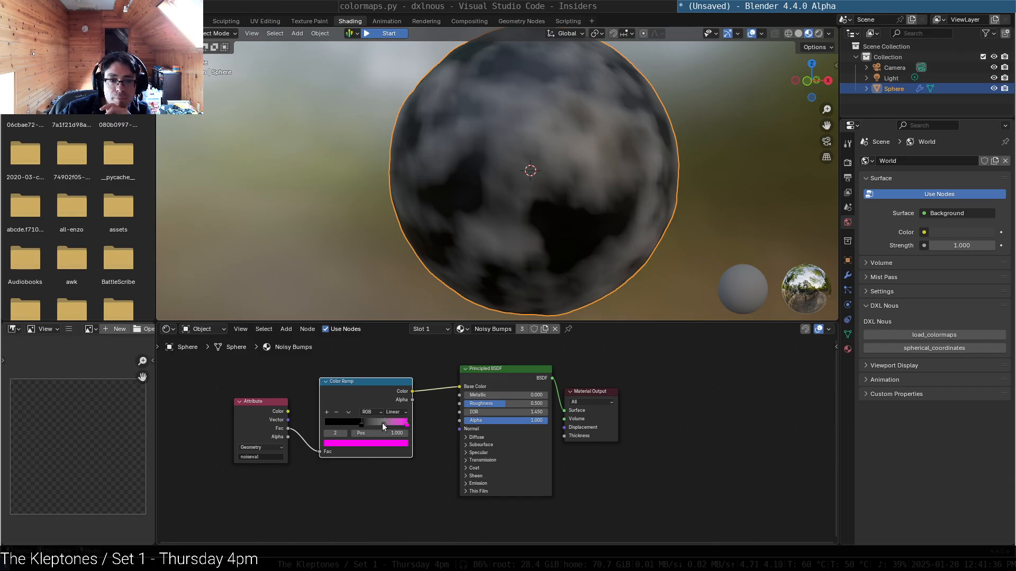
click(385, 423)
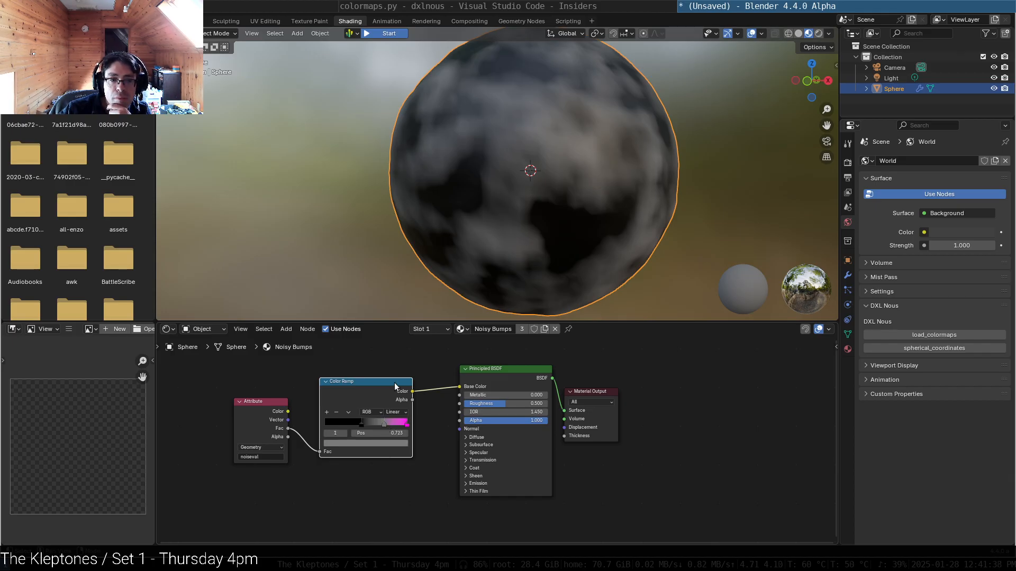
click(380, 443)
click(380, 358)
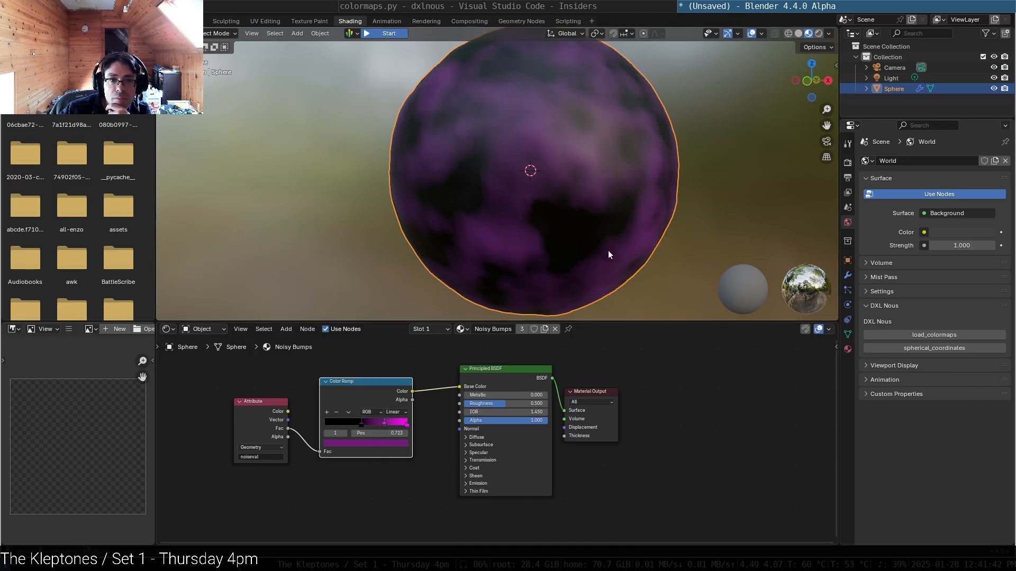
middle_drag(646, 215, 505, 227)
scroll(530, 213, down, 5)
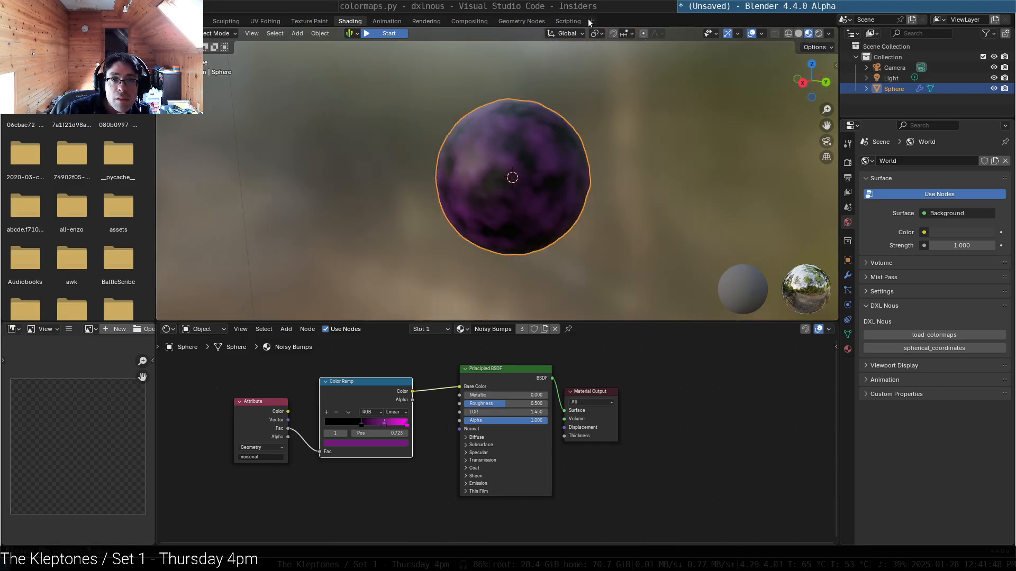
Step: In the Geometry Nodes workspace, set the Map Range node's To Min to 0.9 and To Max to 1.1
click(571, 23)
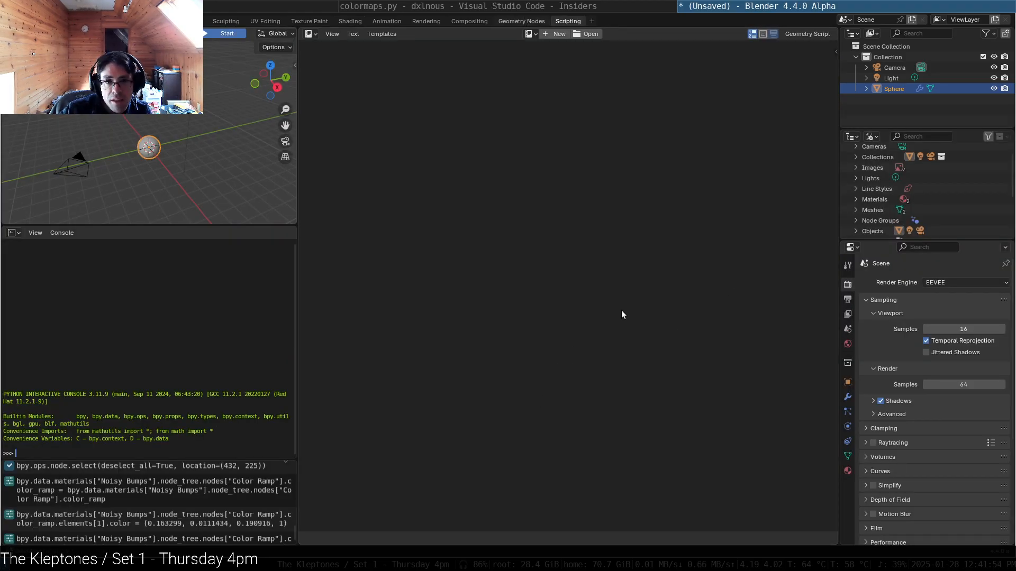
click(519, 22)
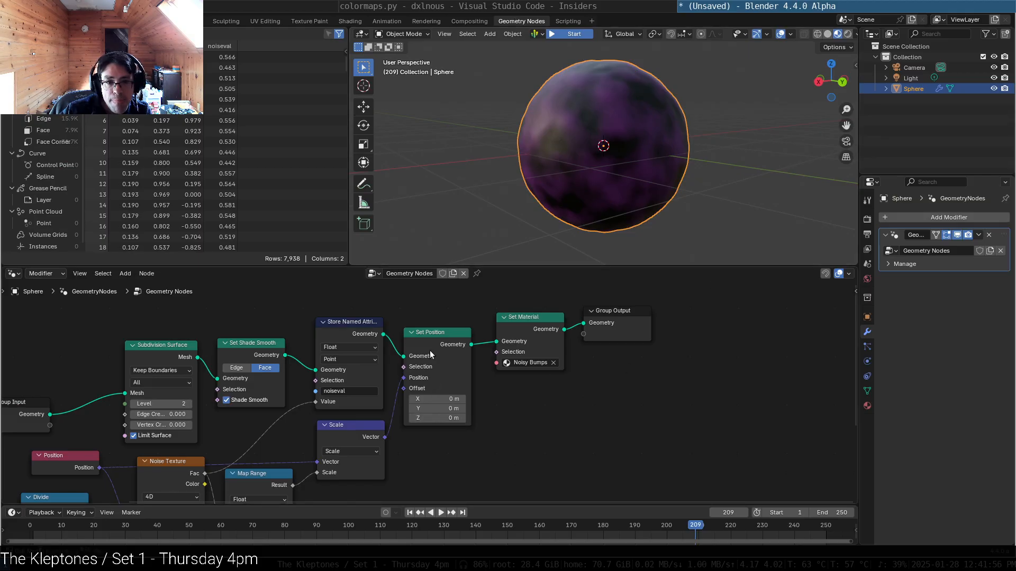
click(435, 335)
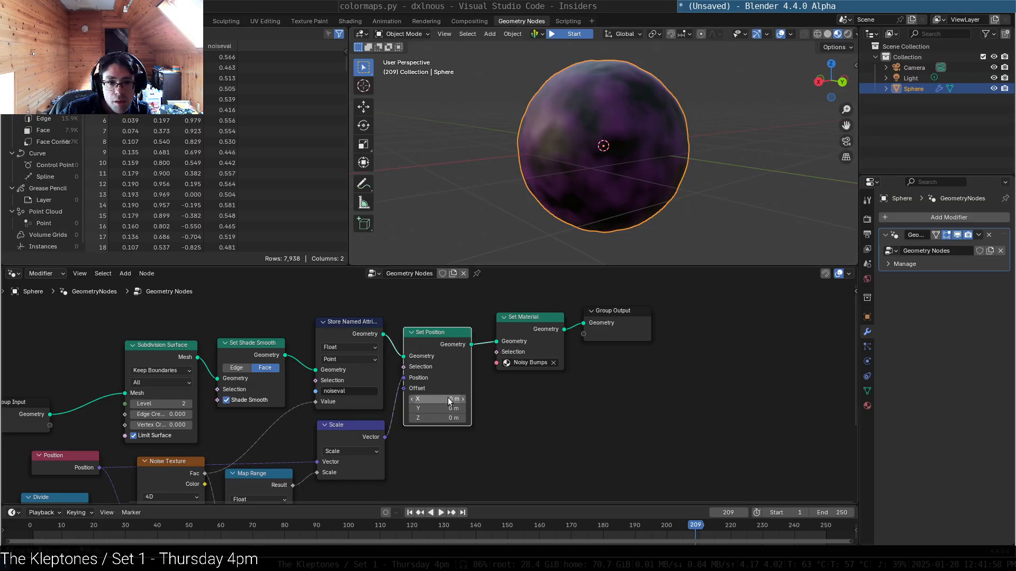
middle_drag(562, 443, 616, 347)
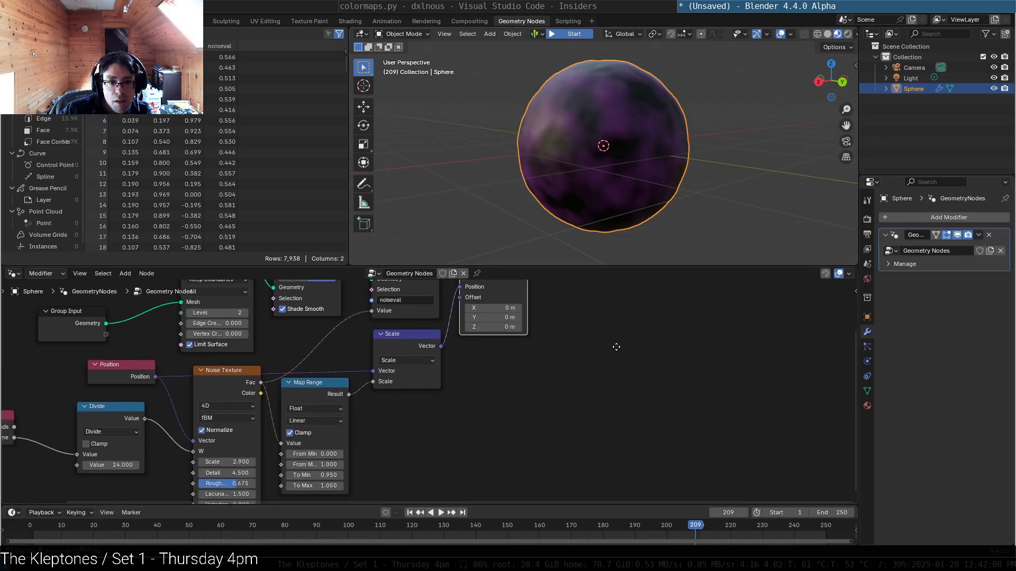
click(343, 475)
text(0)
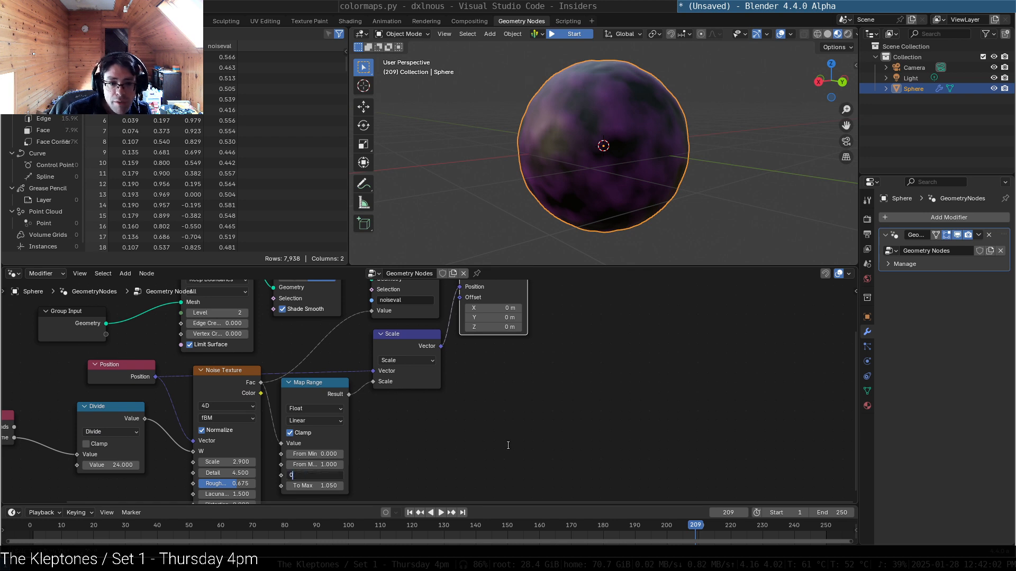
text(.9)
key(Tab)
text(1.1)
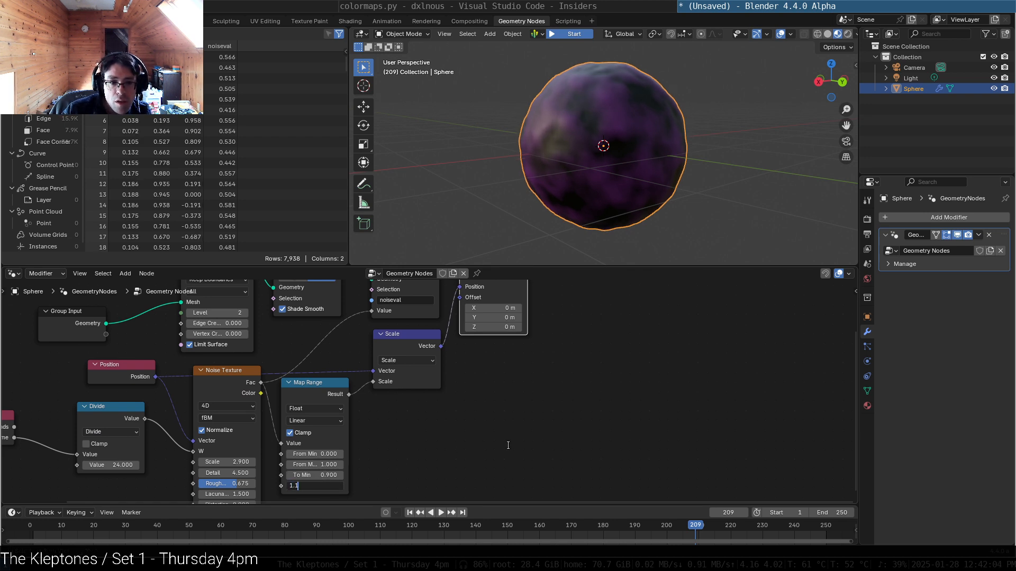
key(Return)
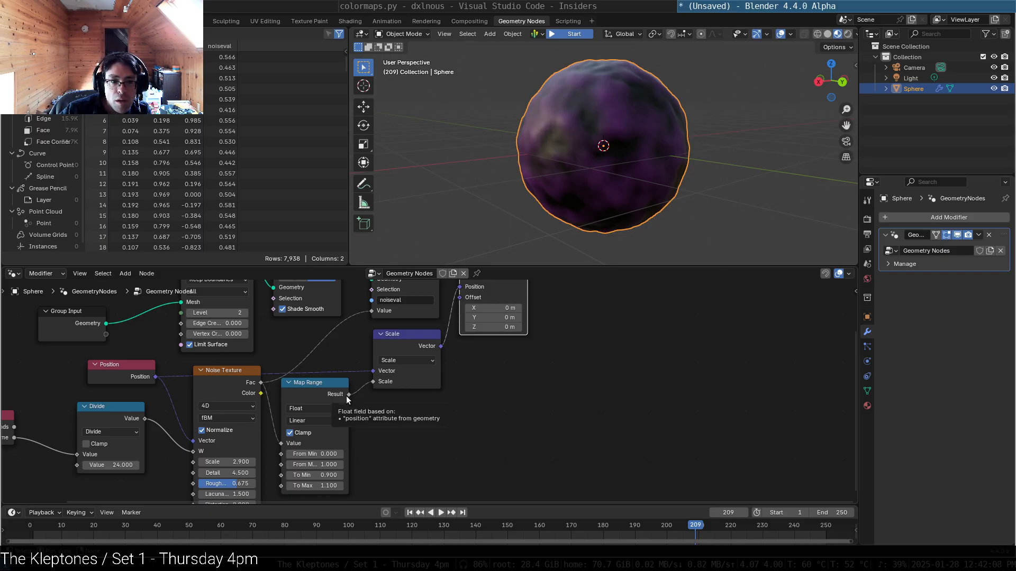
Step: Play the animation while examining the displaced purple sphere from several sides, stopping at frame 39
middle_drag(631, 326, 574, 369)
middle_drag(608, 156, 559, 170)
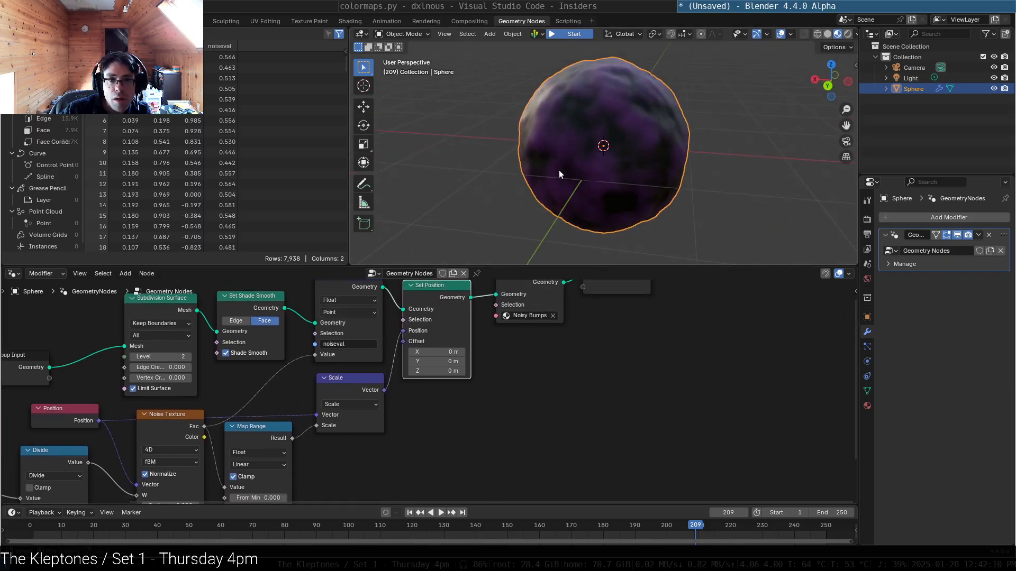
scroll(559, 170, up, 2)
middle_drag(200, 472, 316, 349)
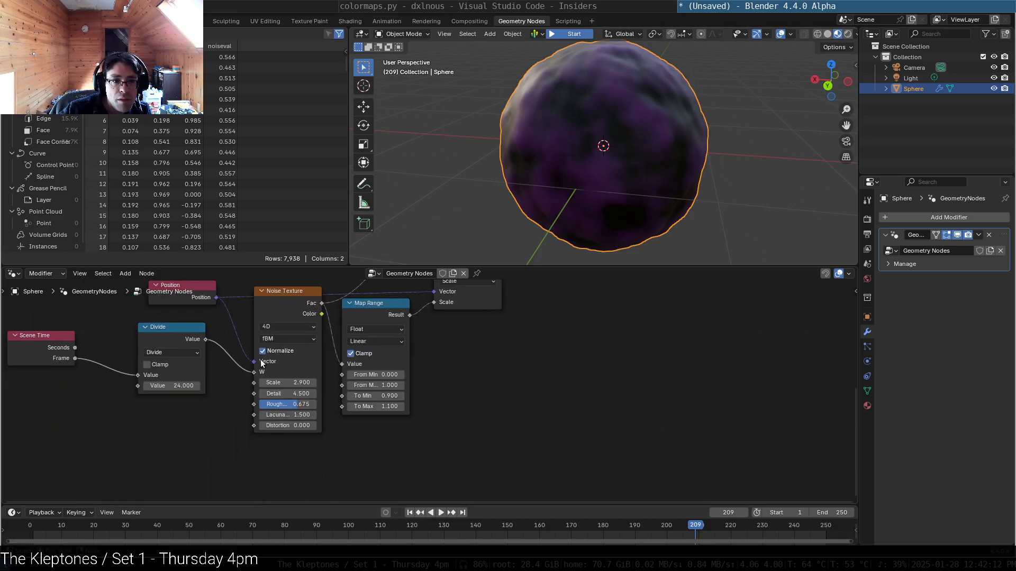
middle_drag(237, 335, 163, 384)
click(438, 513)
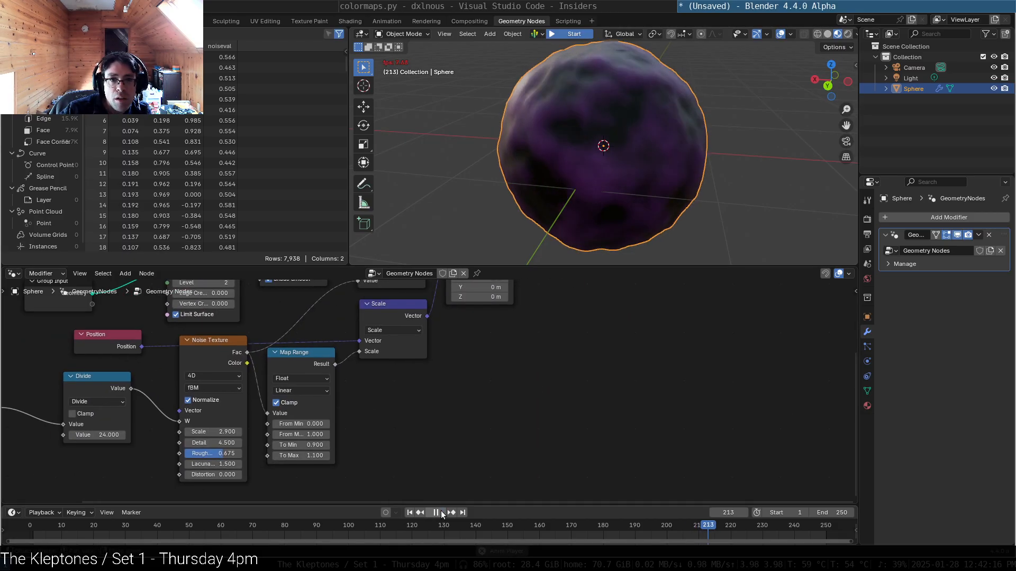
scroll(632, 186, up, 2)
middle_drag(631, 186, 541, 160)
scroll(624, 146, down, 3)
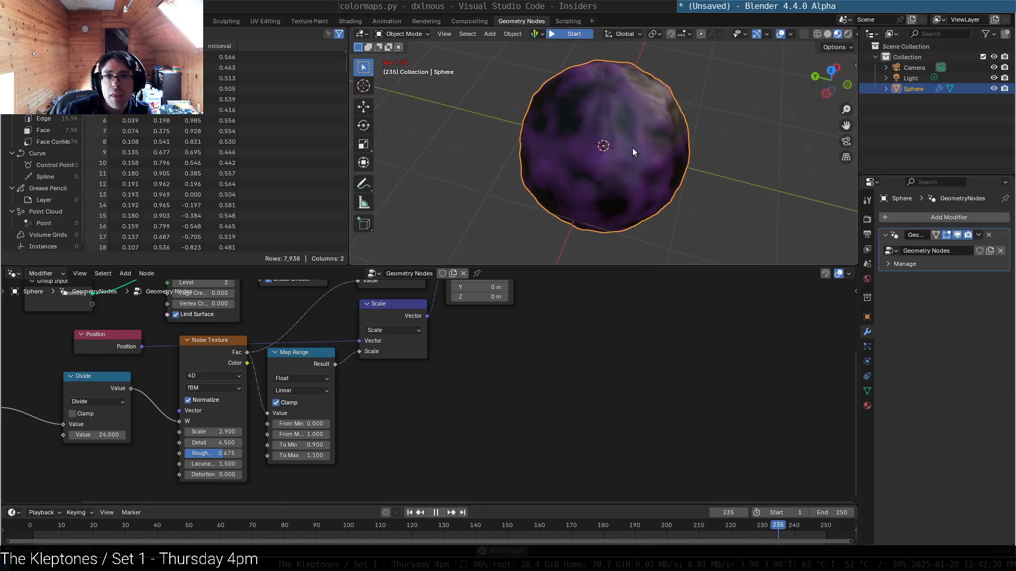
middle_drag(628, 145, 639, 184)
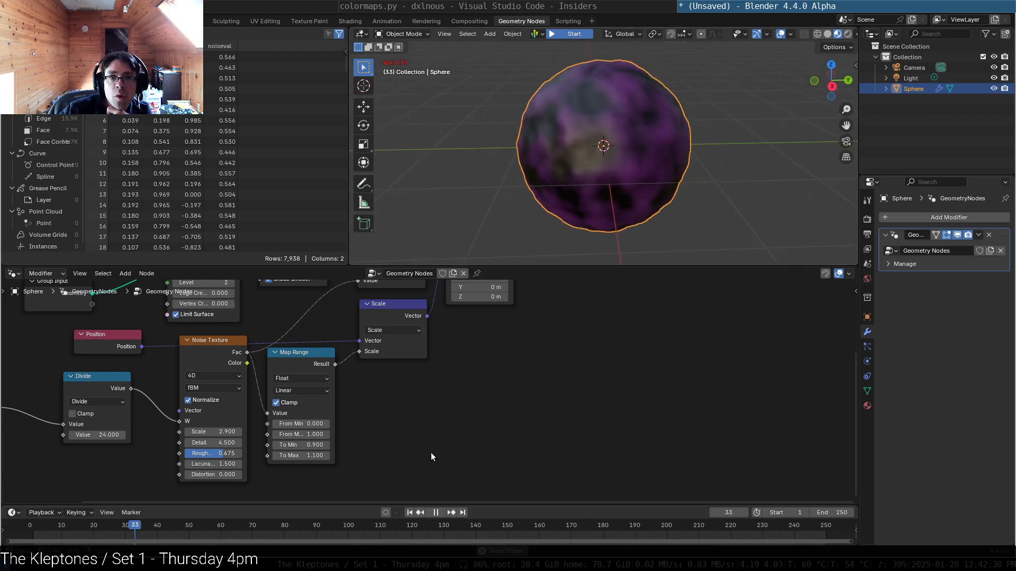
key(space)
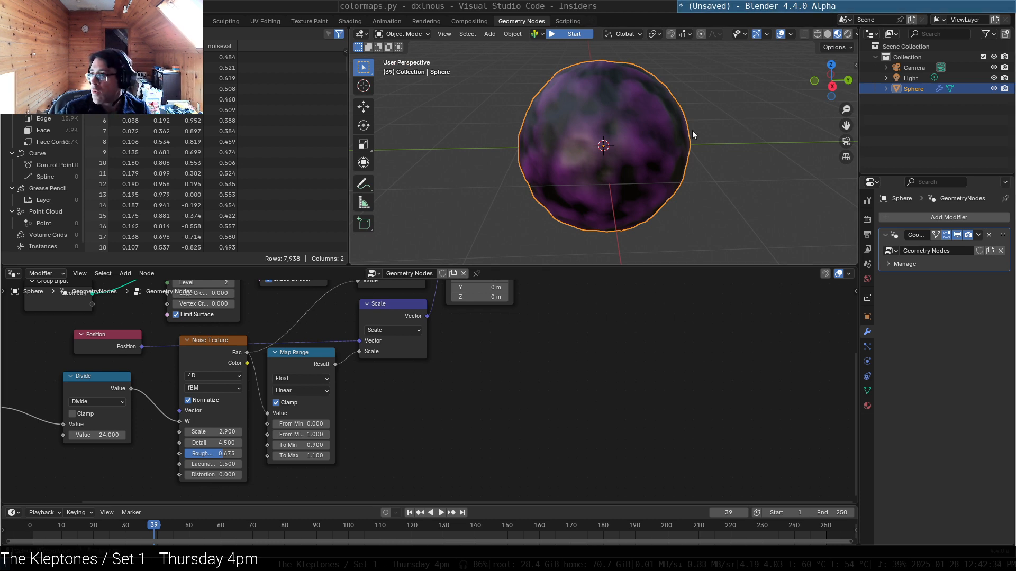
Step: Set the Map Range node's To Min to 1 and To Max to 1.25
scroll(650, 141, down, 2)
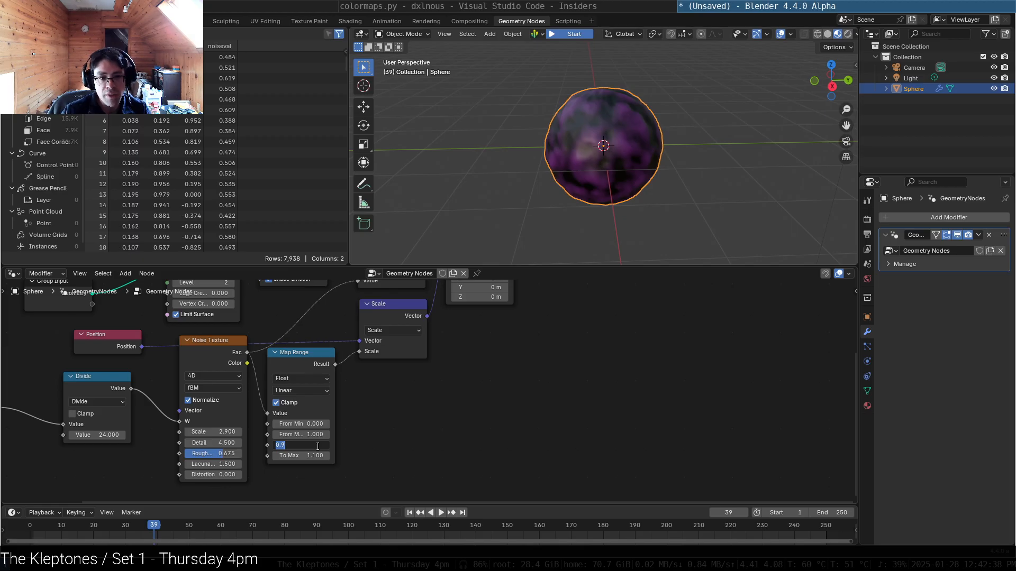
text(1)
key(Tab)
text(1.25)
key(Return)
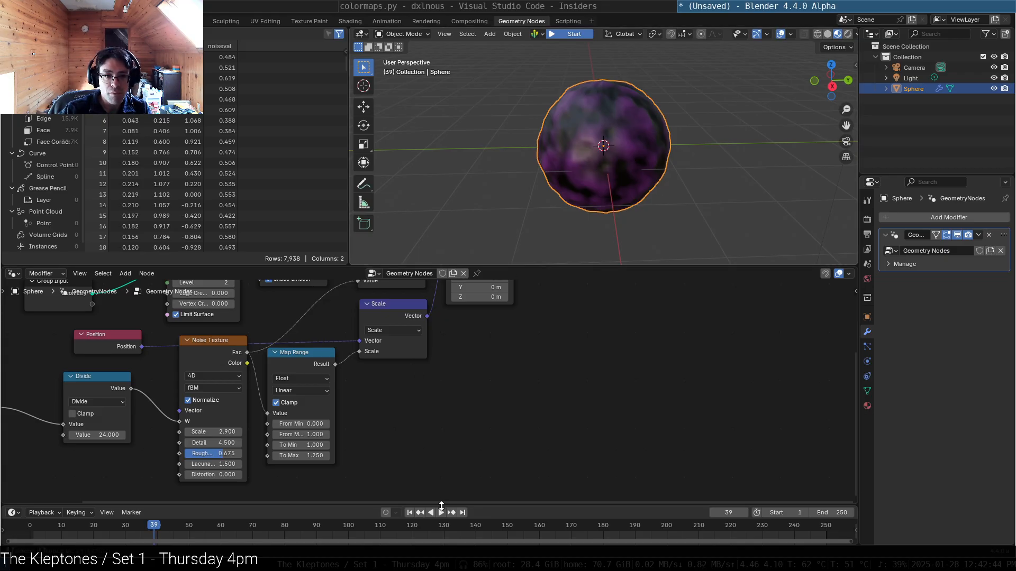
Step: Connect the Position output to the Noise Texture's Vector input and play the animation while viewing the sphere from another side
drag(142, 347, 177, 416)
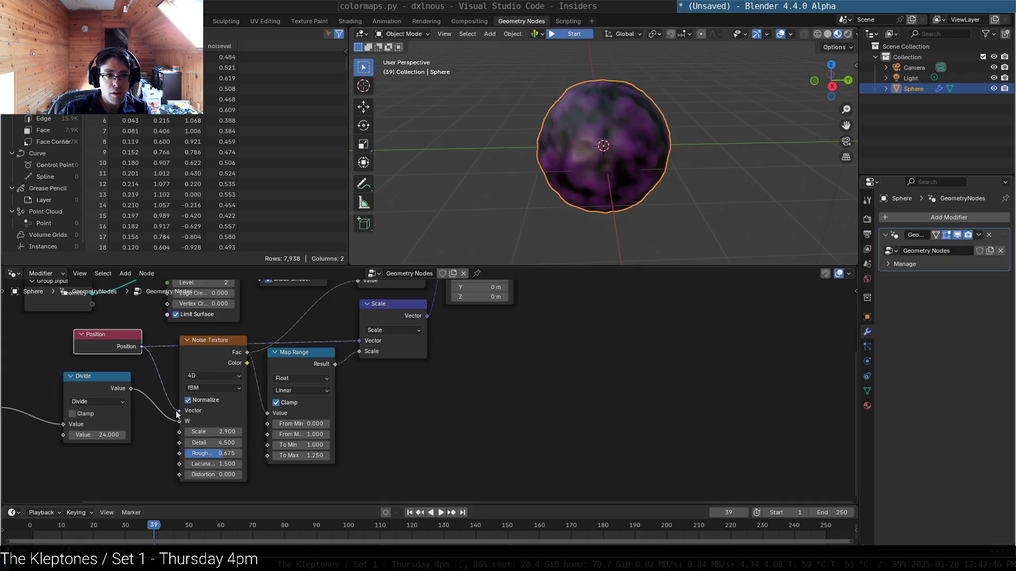
click(441, 513)
middle_drag(671, 186, 705, 168)
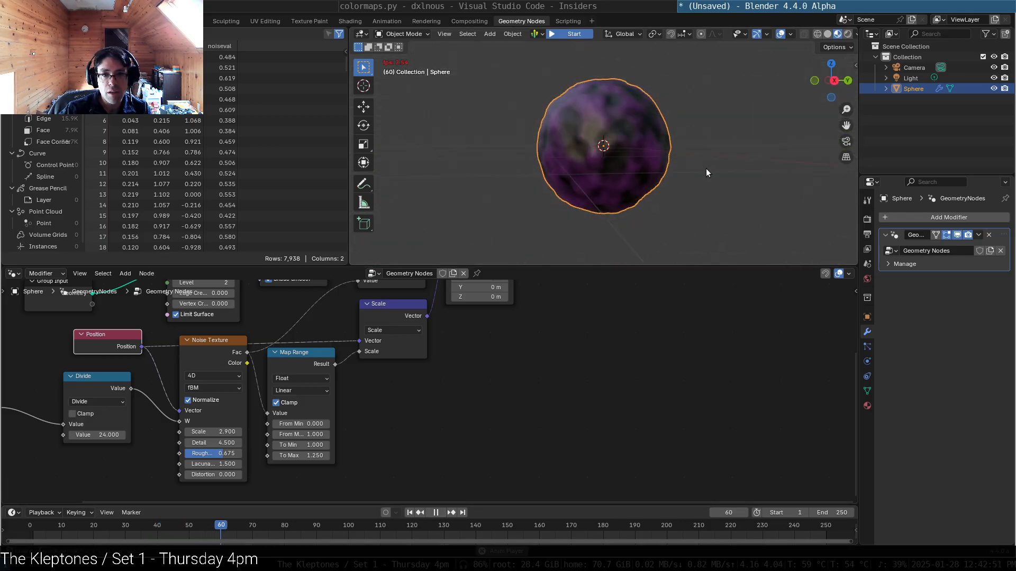
Step: Set the Map Range node's To Max to 1.5, examine the playing sphere from above, and stop playback at frame 164
click(312, 455)
text(1.5)
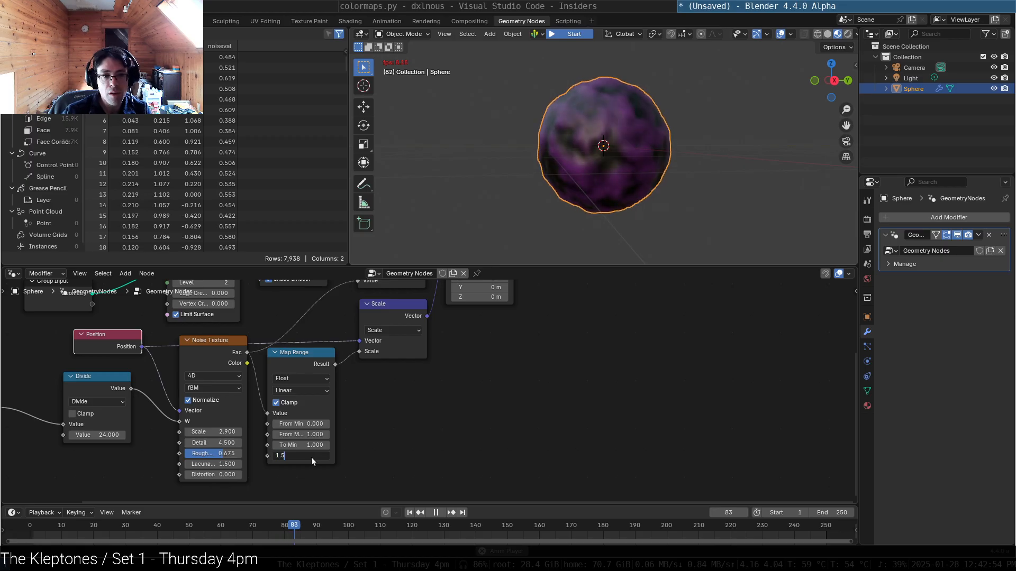
key(Return)
middle_drag(694, 134, 653, 163)
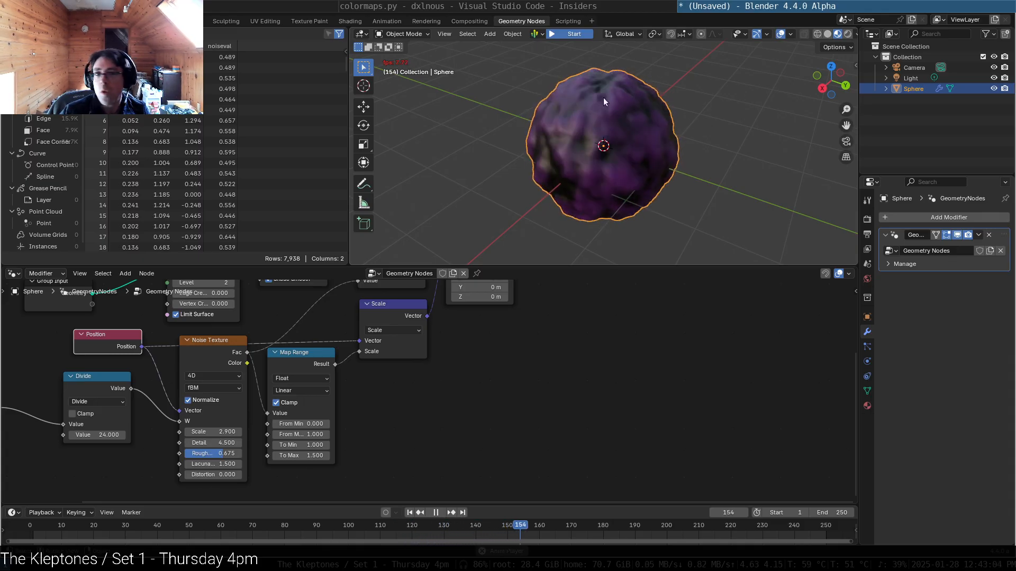
key(space)
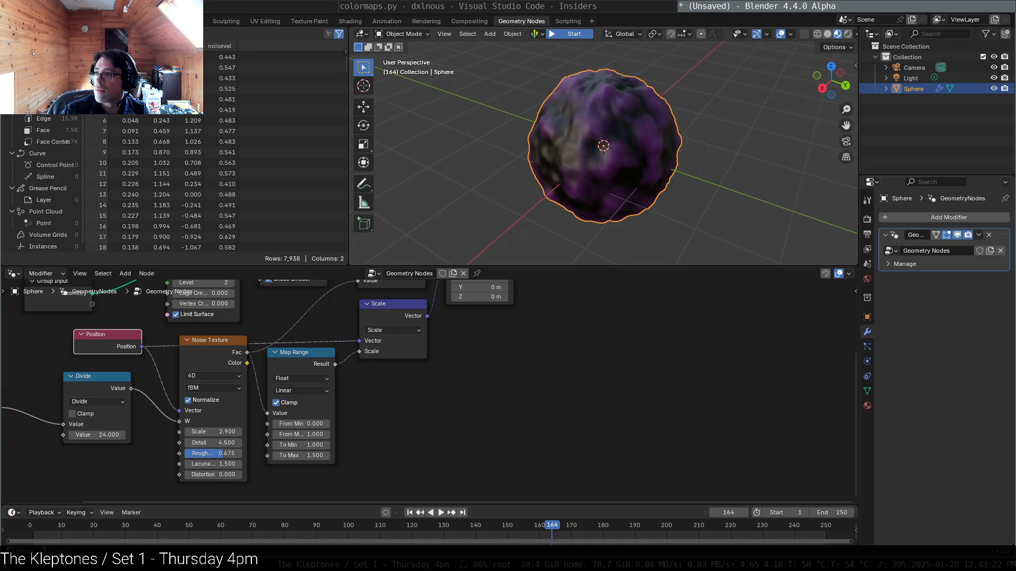
Step: Tidy the node tree by moving Group Output slightly right and the Noise Texture node slightly down
click(622, 378)
middle_drag(590, 360, 647, 457)
middle_drag(767, 396, 705, 441)
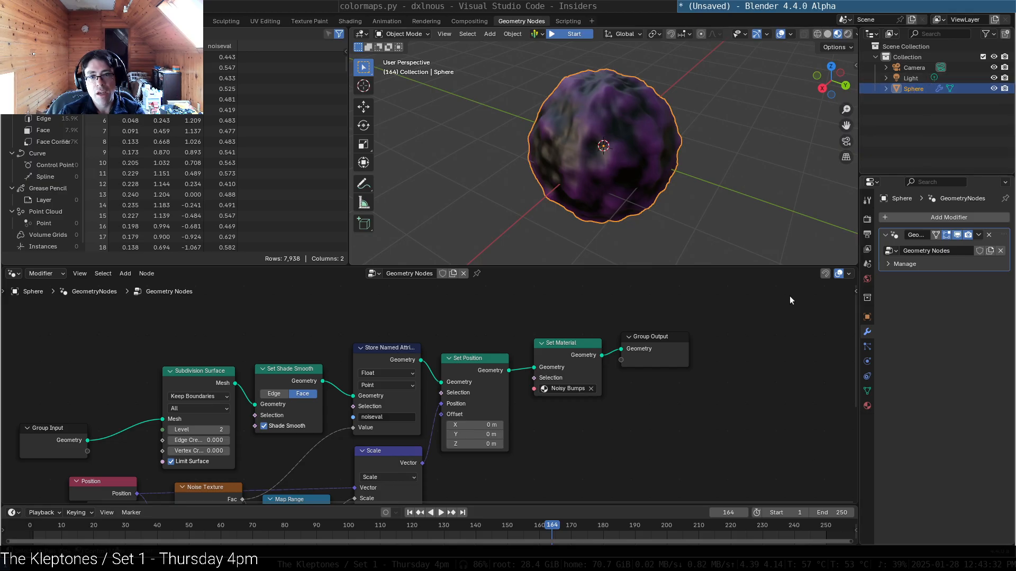
drag(662, 355, 682, 354)
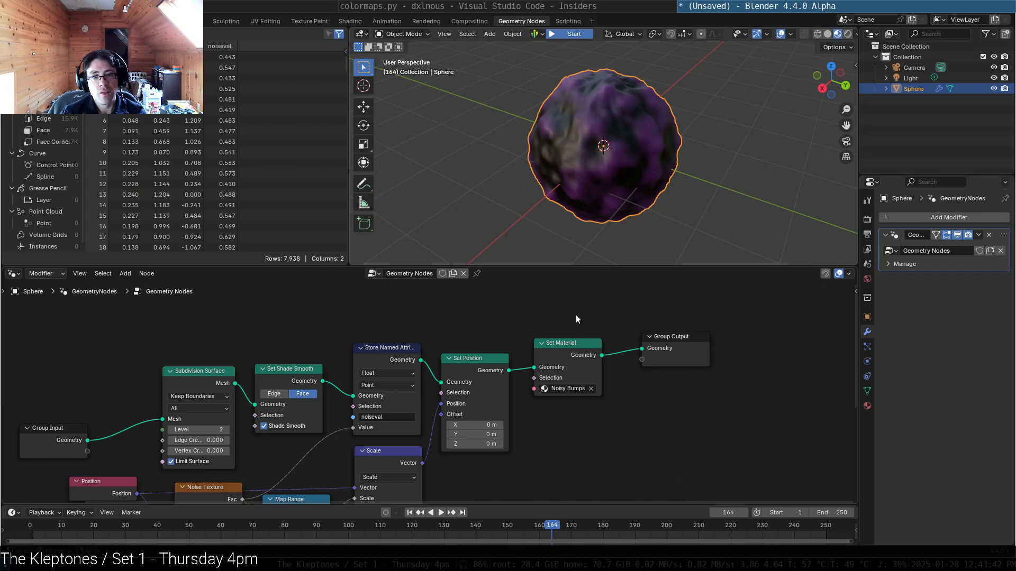
middle_drag(520, 316, 688, 230)
click(370, 404)
click(429, 374)
drag(373, 405, 376, 426)
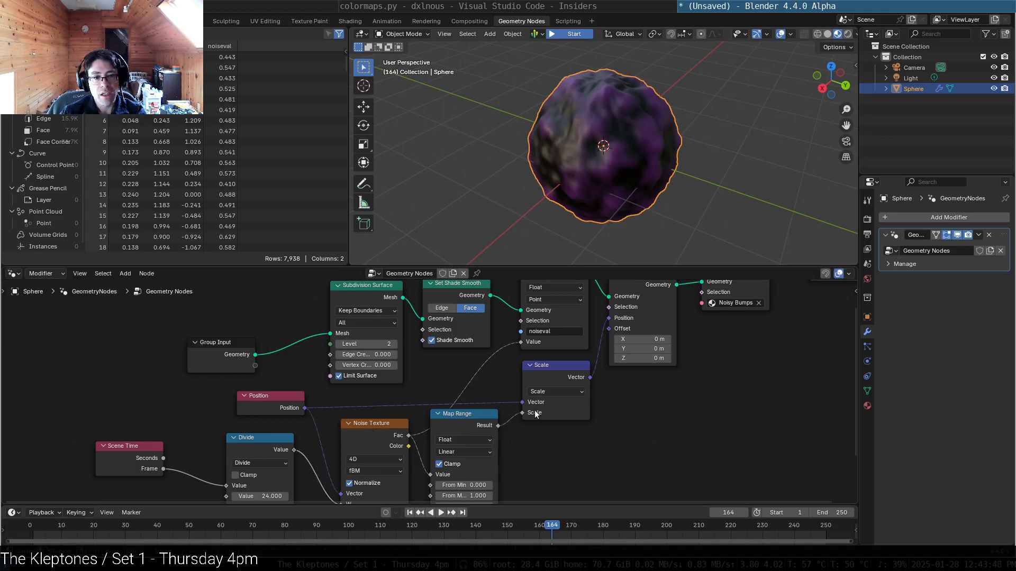
middle_drag(309, 420, 319, 358)
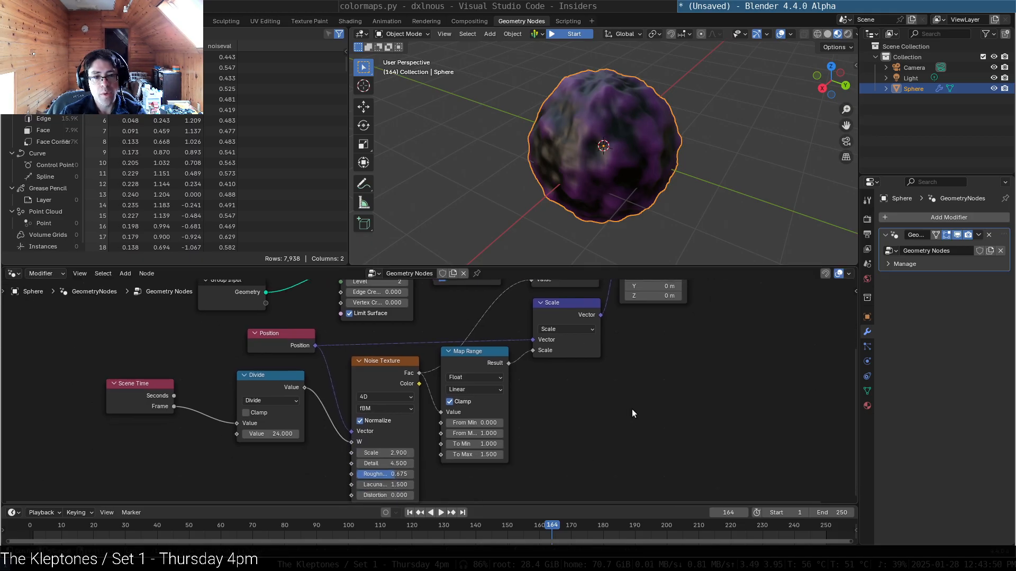
Step: Turn off Normalize on the Noise Texture and reset its Scale, Detail, Roughness, Lacunarity and Distortion to their default values
right_click(408, 424)
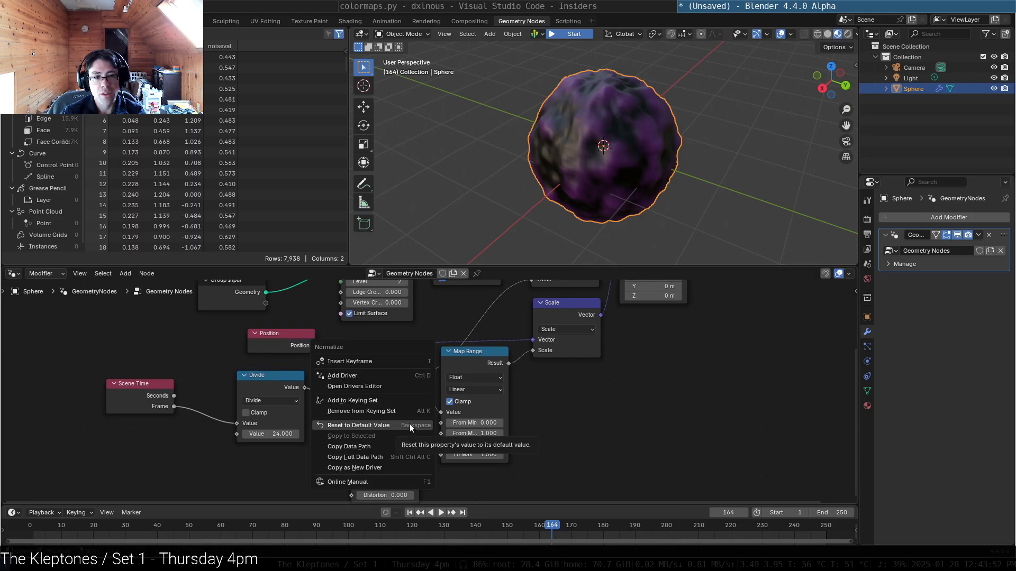
click(408, 422)
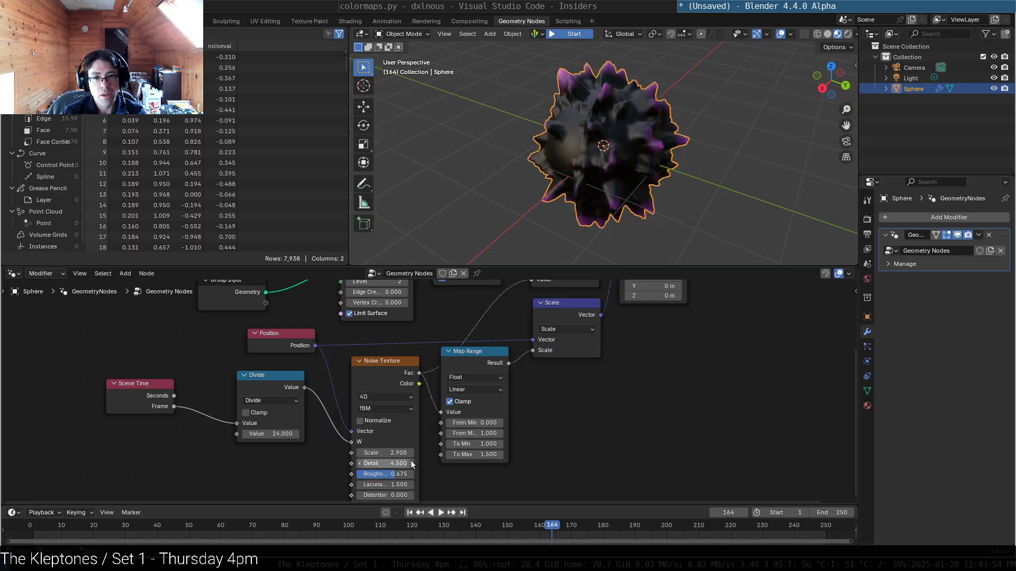
right_click(386, 453)
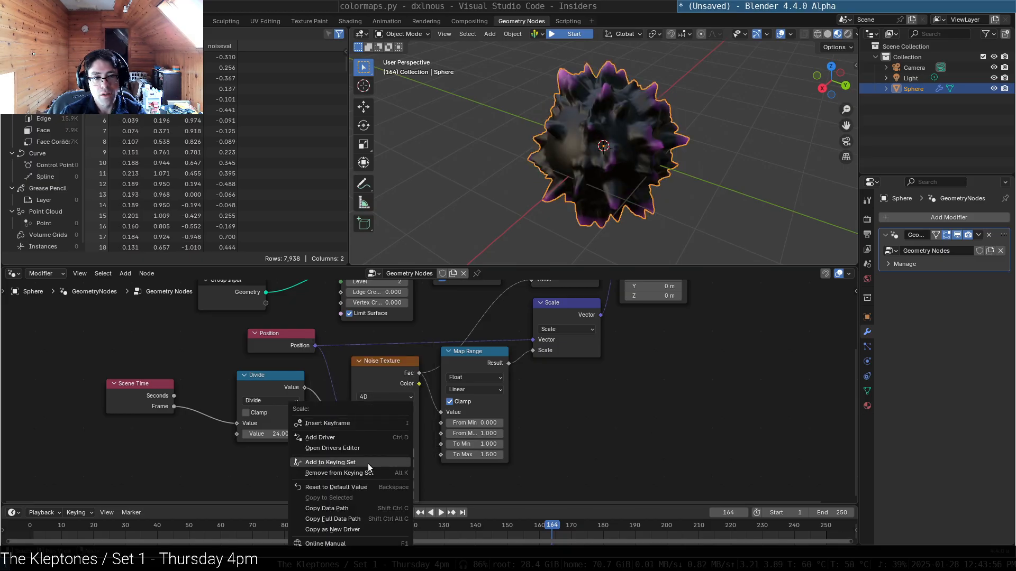
click(350, 486)
right_click(389, 463)
click(365, 485)
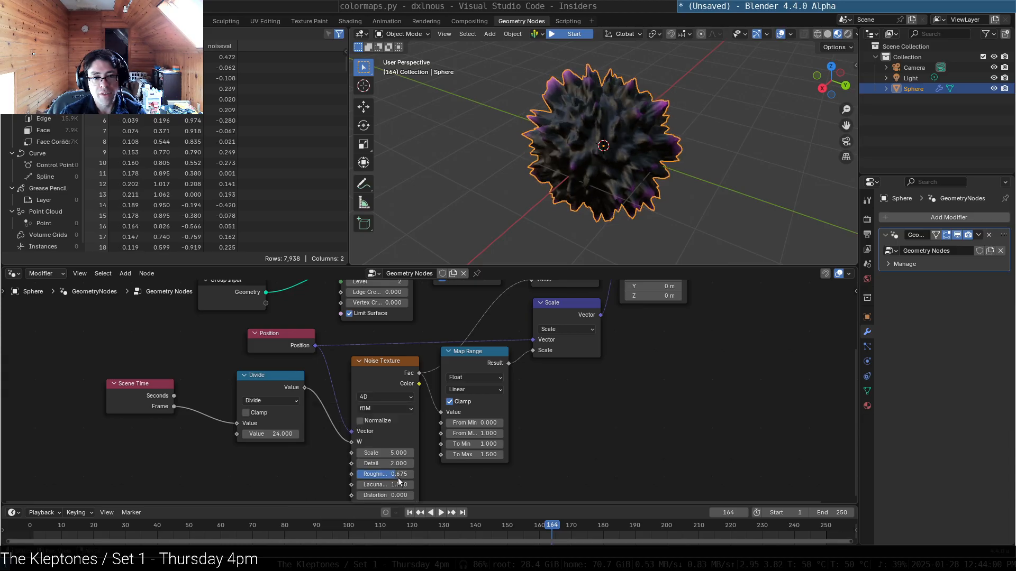
right_click(394, 474)
click(366, 485)
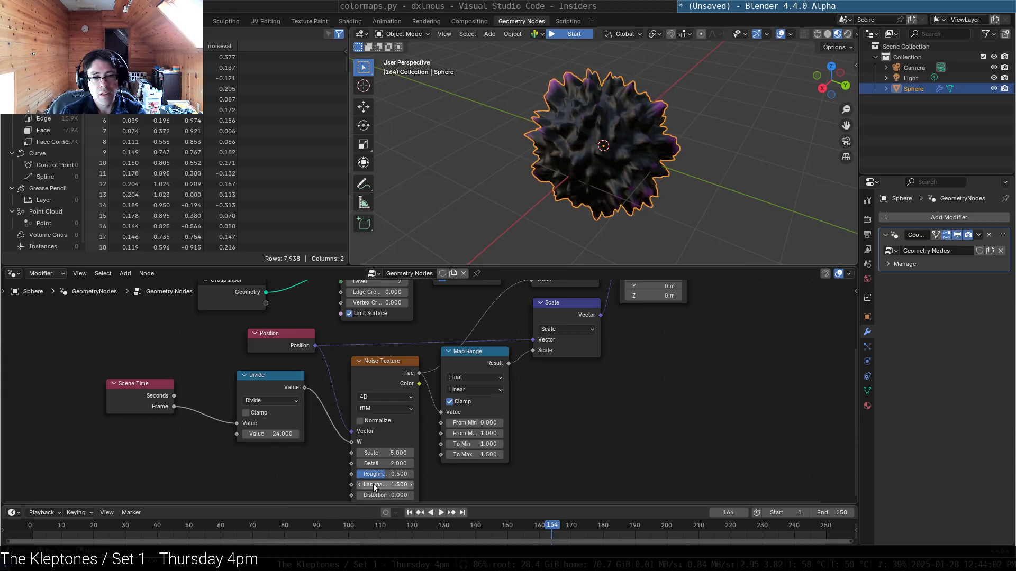
right_click(386, 485)
click(386, 484)
right_click(394, 496)
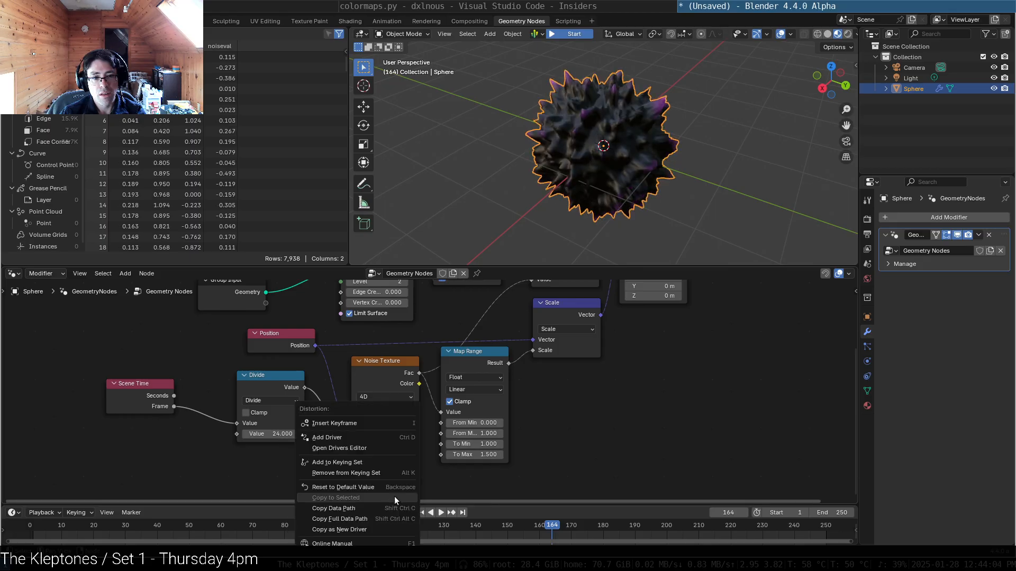
click(363, 487)
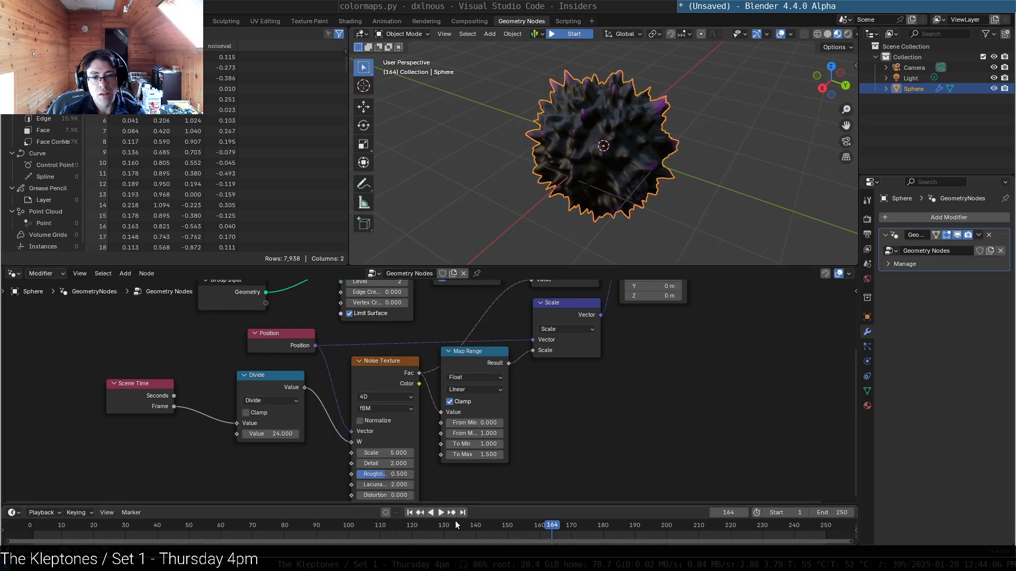
Step: Play the animation up to frame 243 and inspect the spiky sphere from another side
click(440, 512)
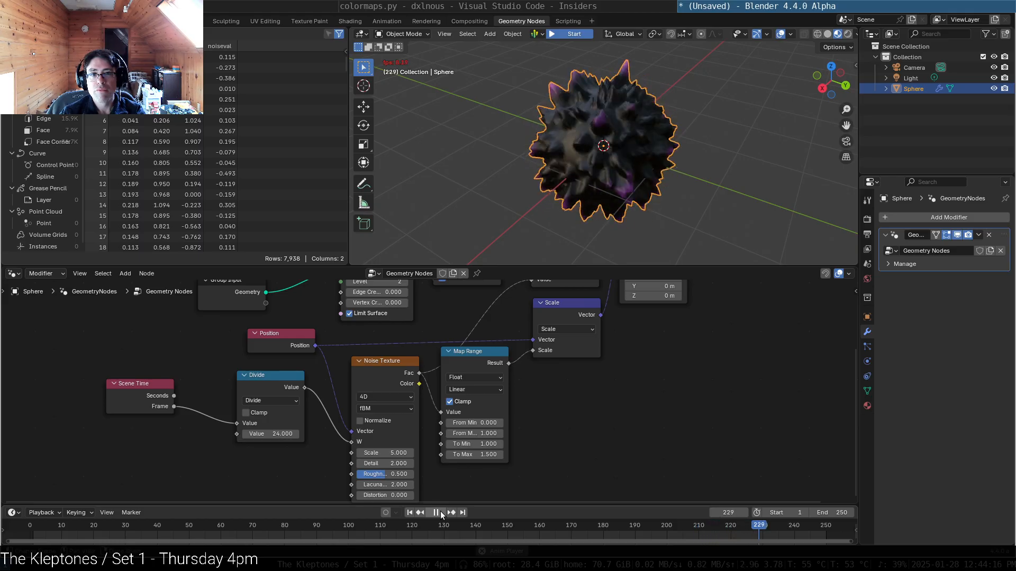
click(436, 512)
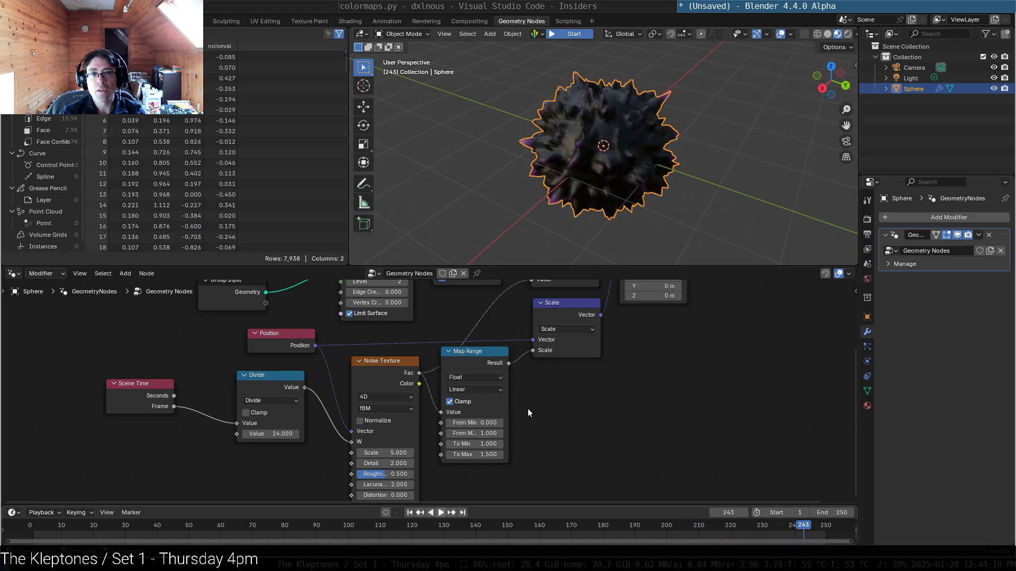
middle_drag(674, 210, 675, 129)
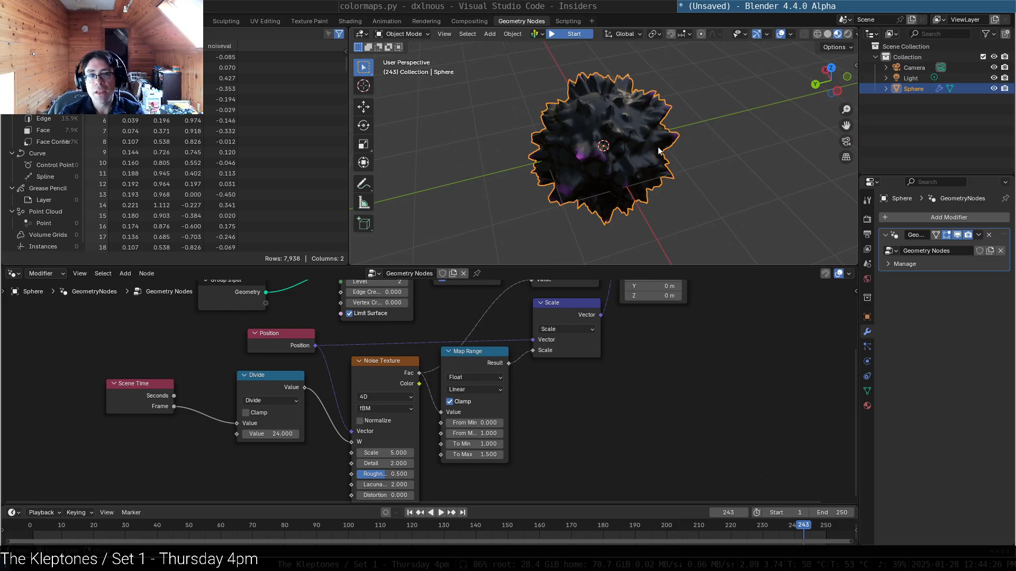
Step: Rearrange the Noise Texture, Divide and Position nodes to space out the noise part of the tree
middle_drag(639, 407, 705, 350)
drag(445, 306, 435, 306)
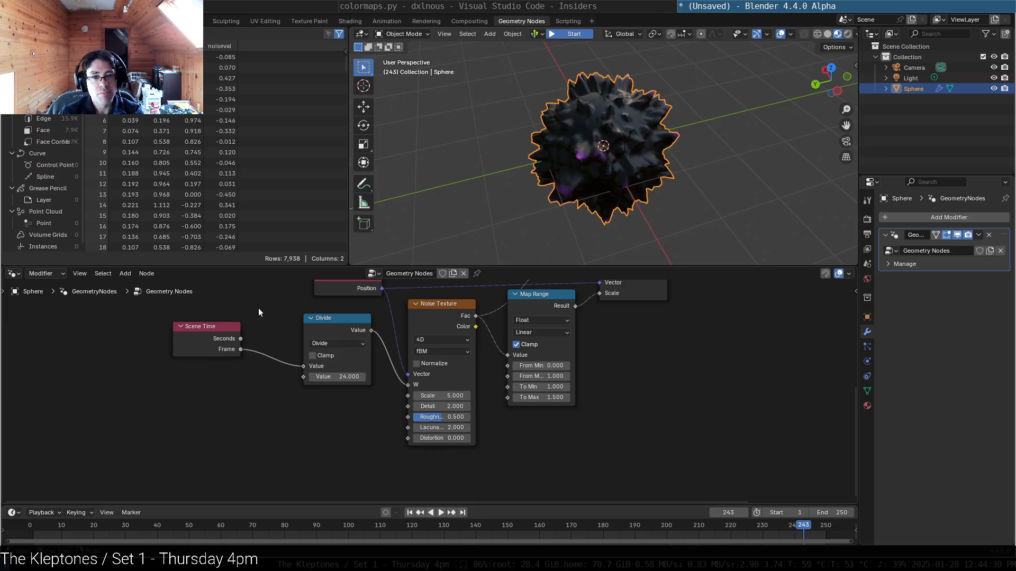
drag(322, 318, 328, 337)
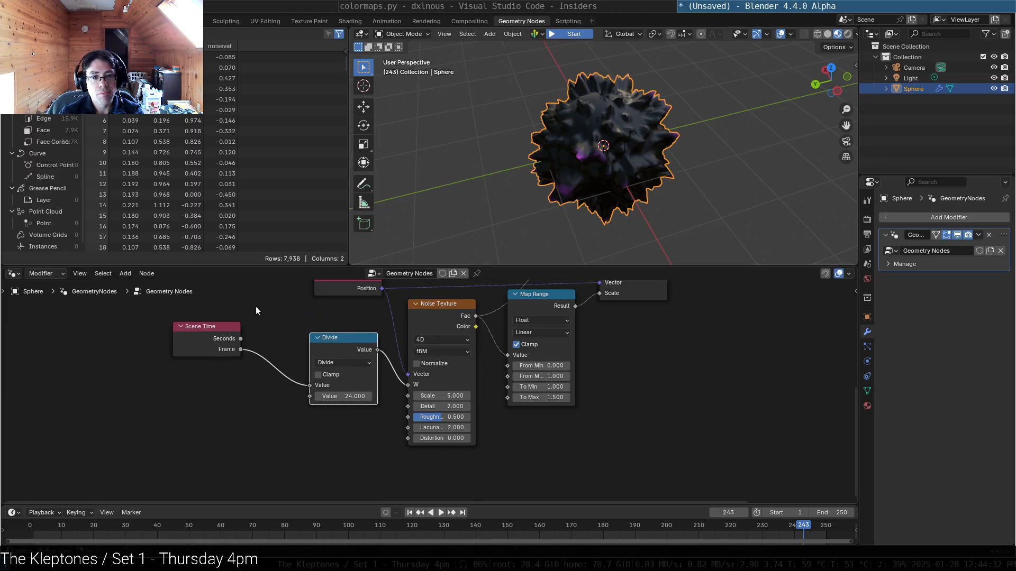
middle_drag(273, 300, 247, 371)
drag(302, 352, 276, 366)
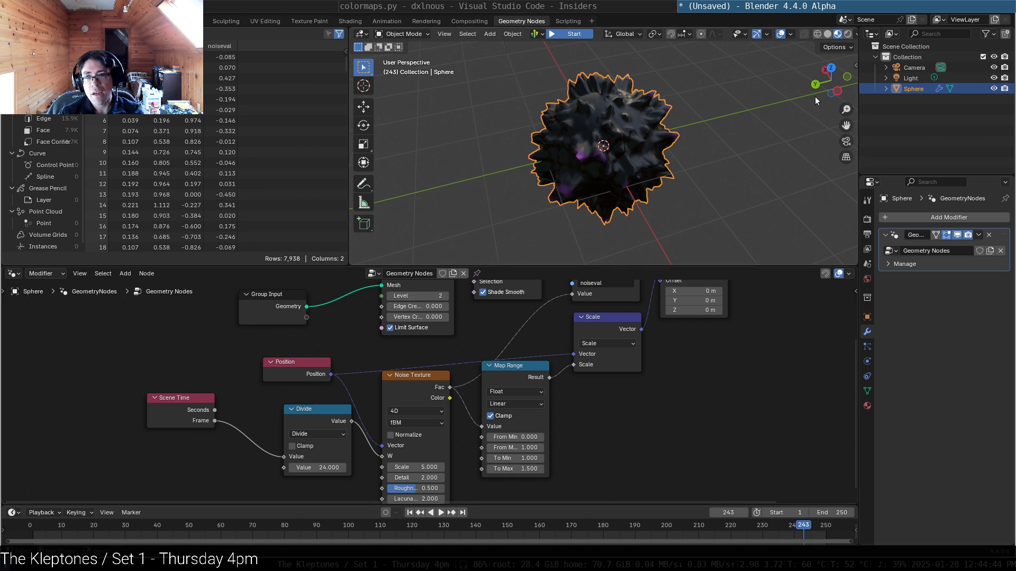
Step: Add a Duplicate Elements node to the tree and place it in the free space beside the Scale node
click(915, 109)
click(643, 164)
key(shift+a)
text(duplic)
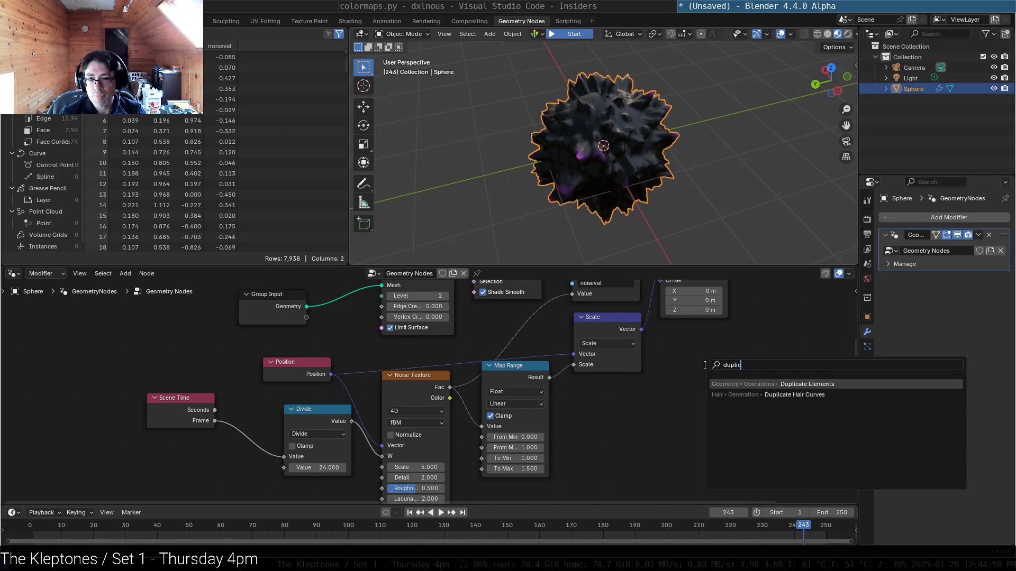
key(Return)
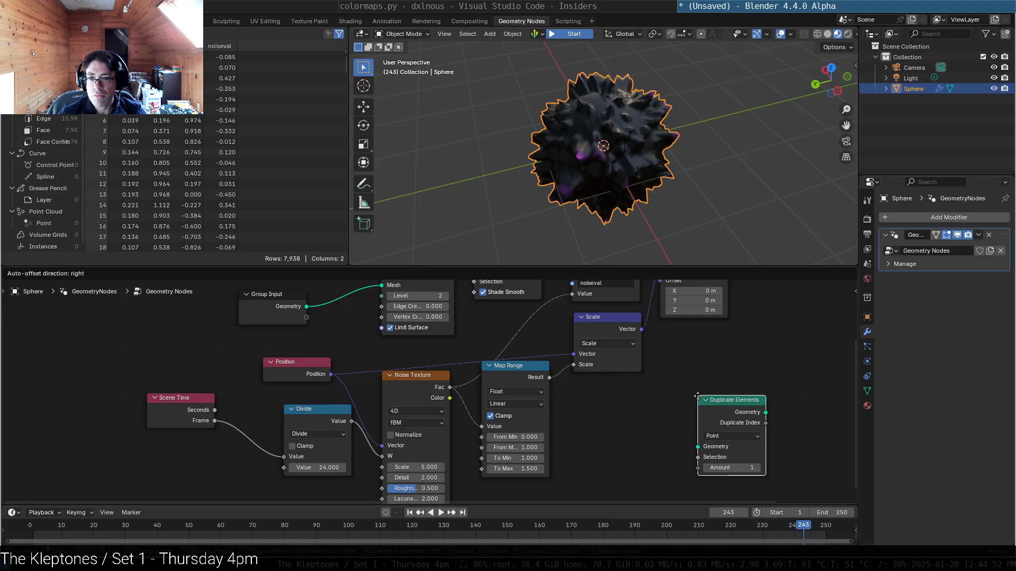
click(698, 397)
click(728, 435)
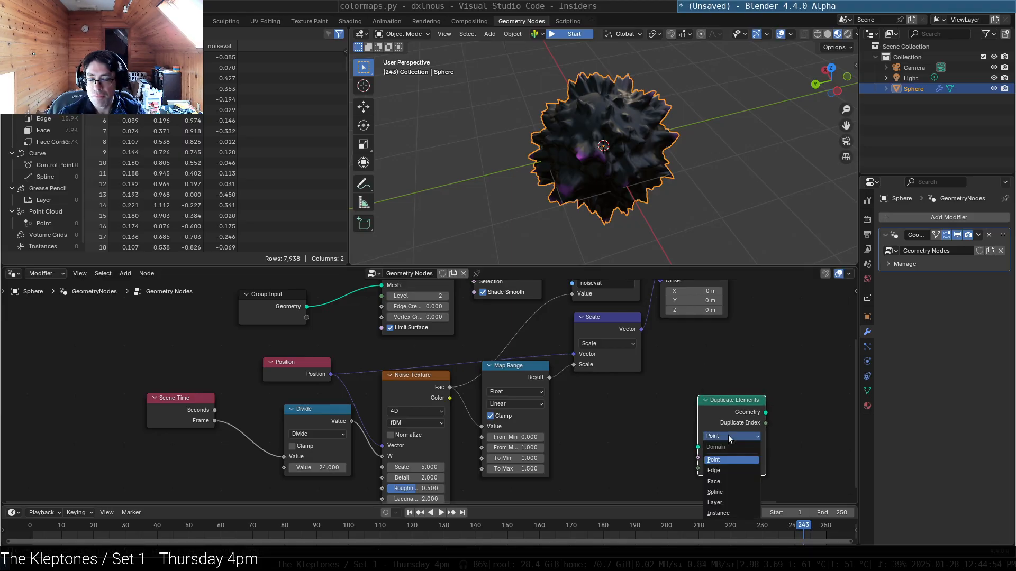
drag(735, 400, 710, 357)
click(755, 332)
click(708, 358)
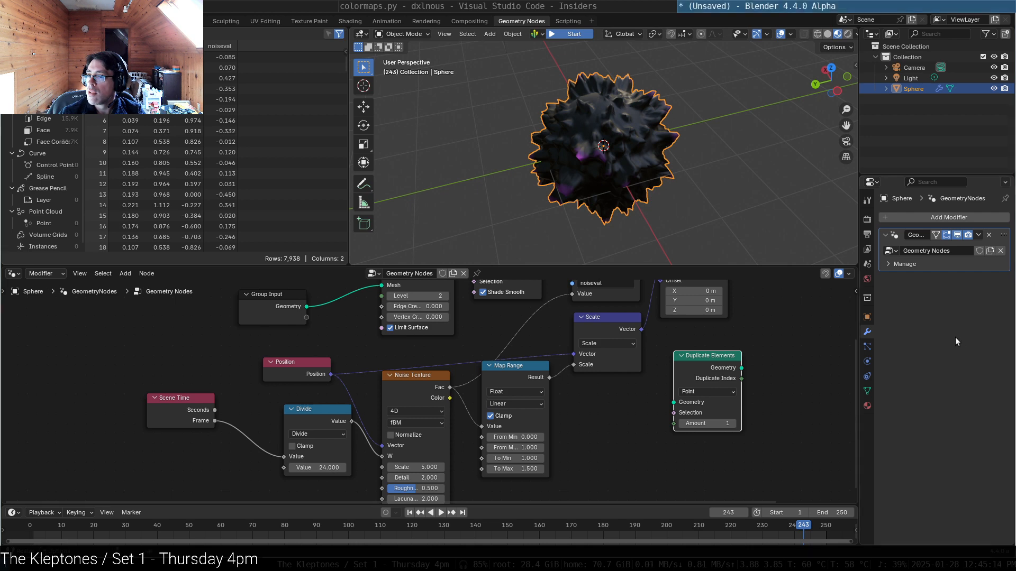
Step: Wire the Duplicate Elements node between Set Material and Group Output, moving Group Output further right
middle_drag(752, 347, 663, 404)
drag(637, 412, 754, 367)
middle_drag(743, 295, 597, 335)
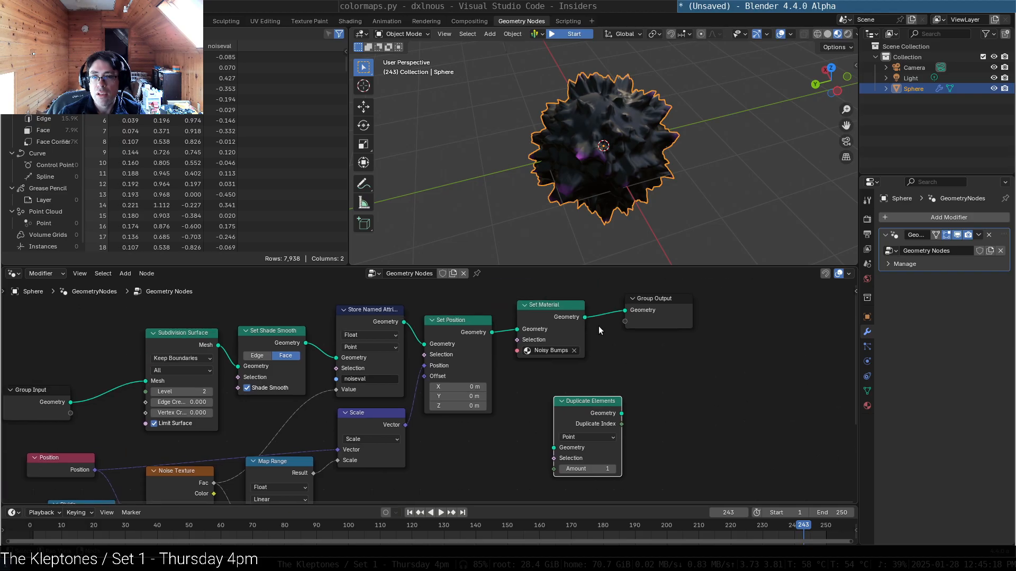
drag(584, 317, 554, 448)
drag(601, 405, 625, 310)
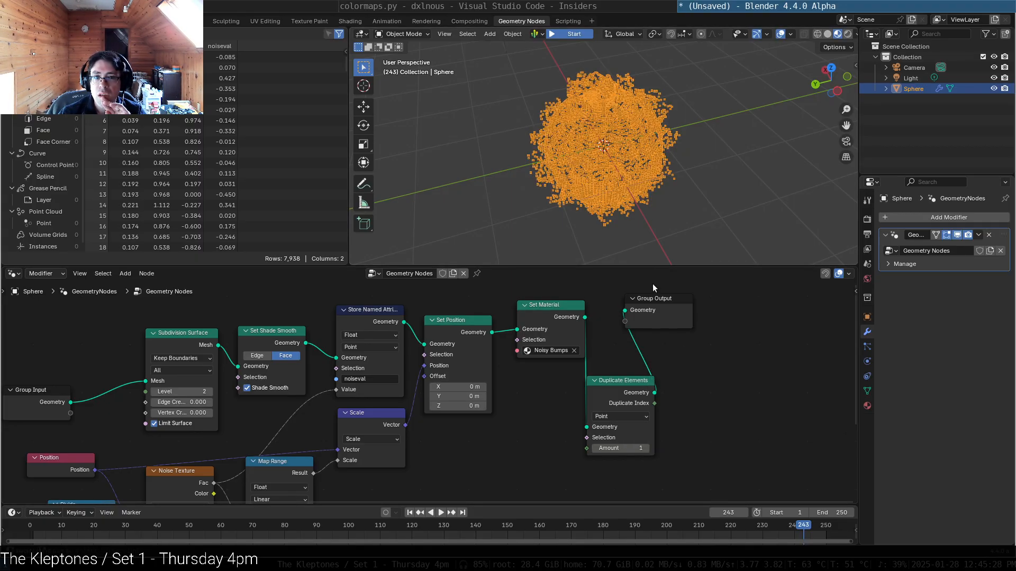
drag(660, 304, 733, 299)
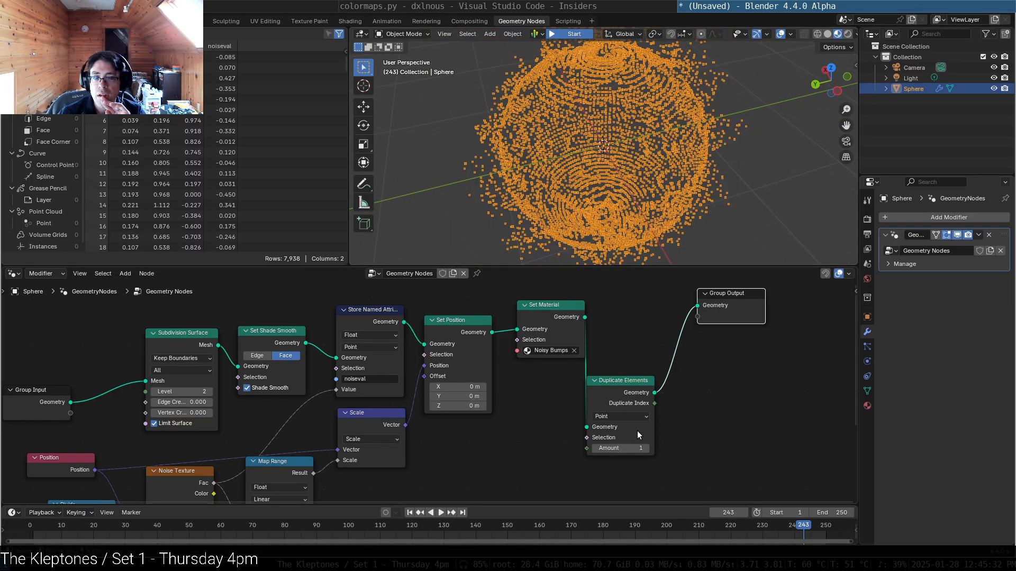
Step: Try the Instance and Face domains on the Duplicate Elements node, and delete the node
click(630, 417)
click(623, 481)
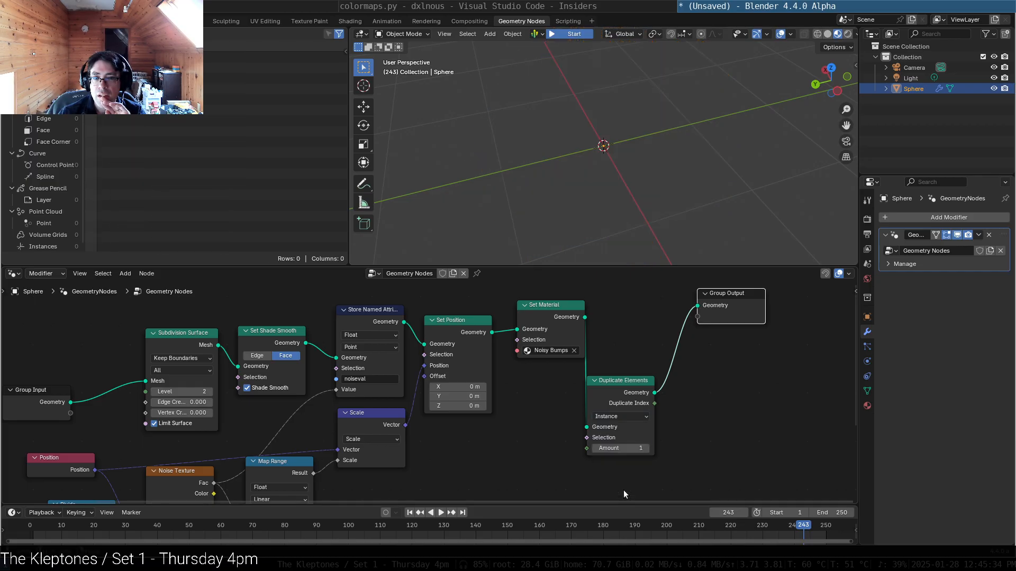
click(613, 417)
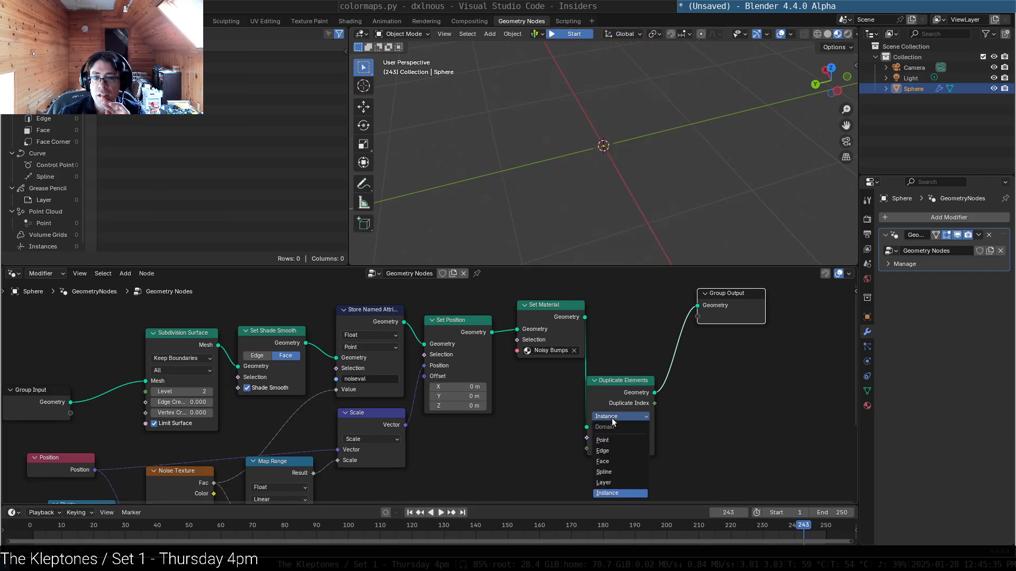
click(618, 462)
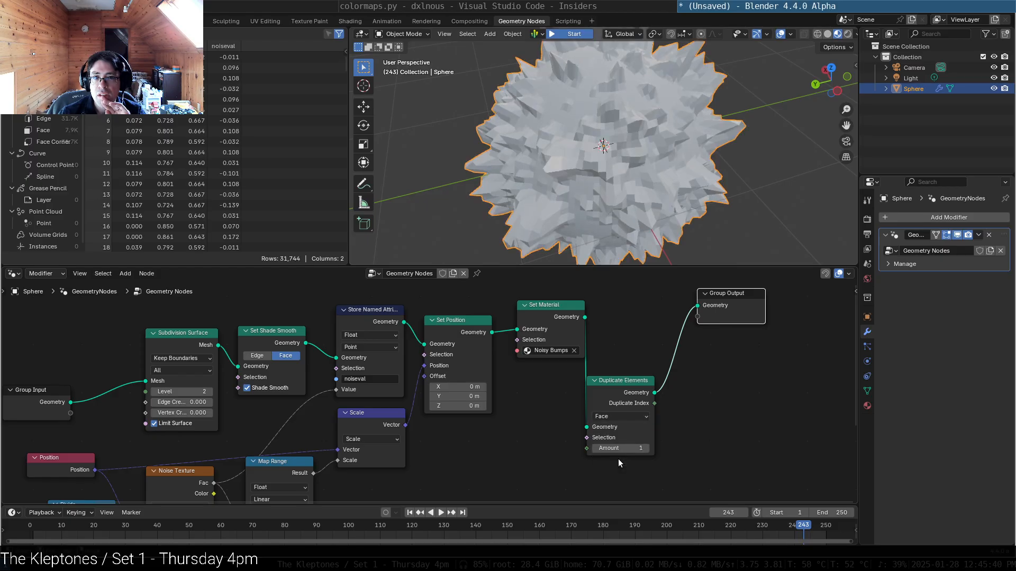
click(625, 381)
key(x)
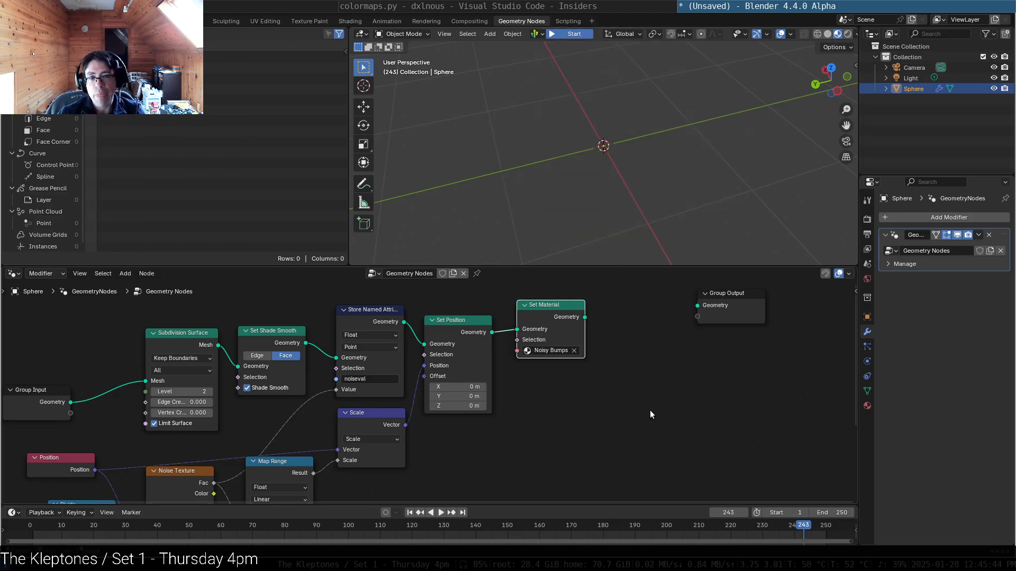
key(shift+a)
mouse_move(650, 411)
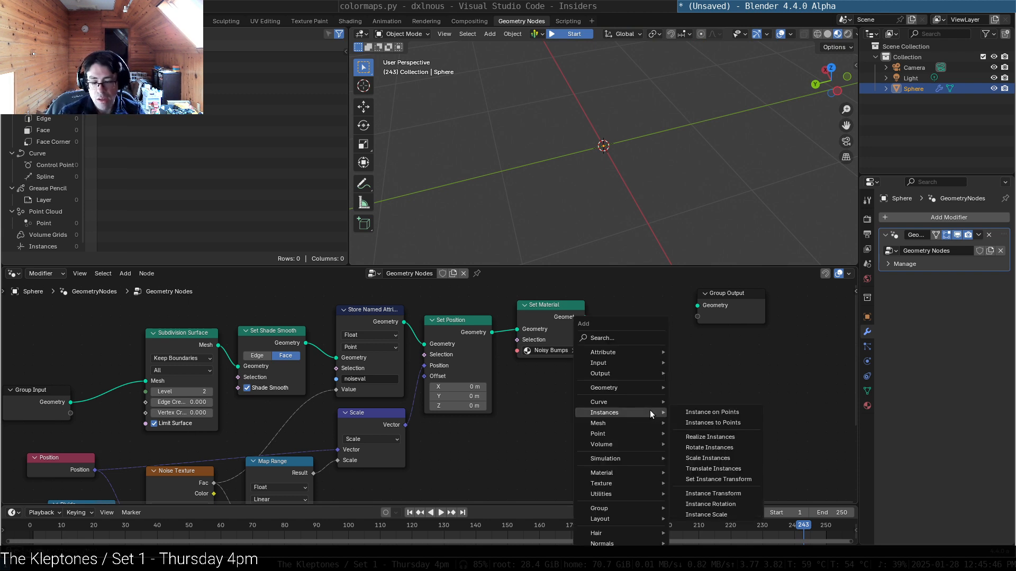
key(Escape)
Step: Move the Group Output node closer to Set Material and delete the Scene Time node
drag(722, 293, 631, 305)
middle_drag(233, 297, 472, 457)
click(173, 435)
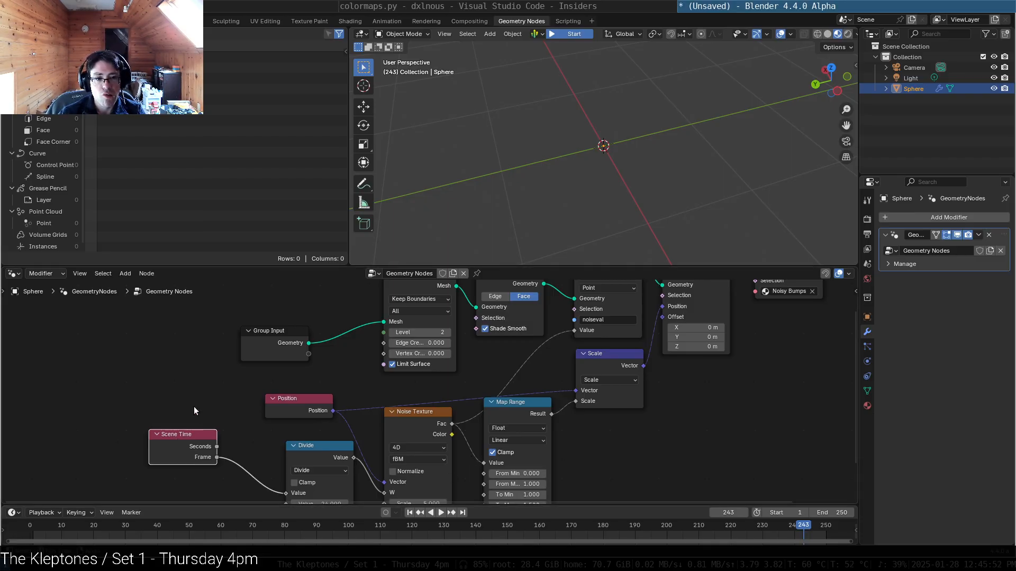
key(x)
Step: Connect the Set Material node's Geometry output to the Group Output node
middle_drag(328, 378, 315, 304)
middle_drag(697, 341, 462, 503)
drag(549, 352, 572, 353)
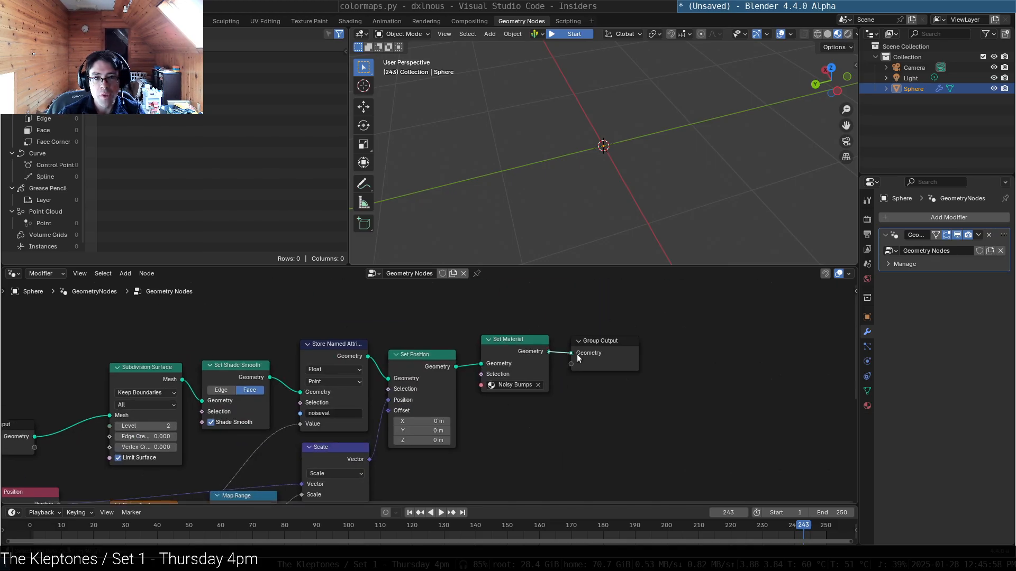
Step: Replace the Divide node with a W group input wired to the Noise Texture's W socket
middle_drag(503, 464, 798, 343)
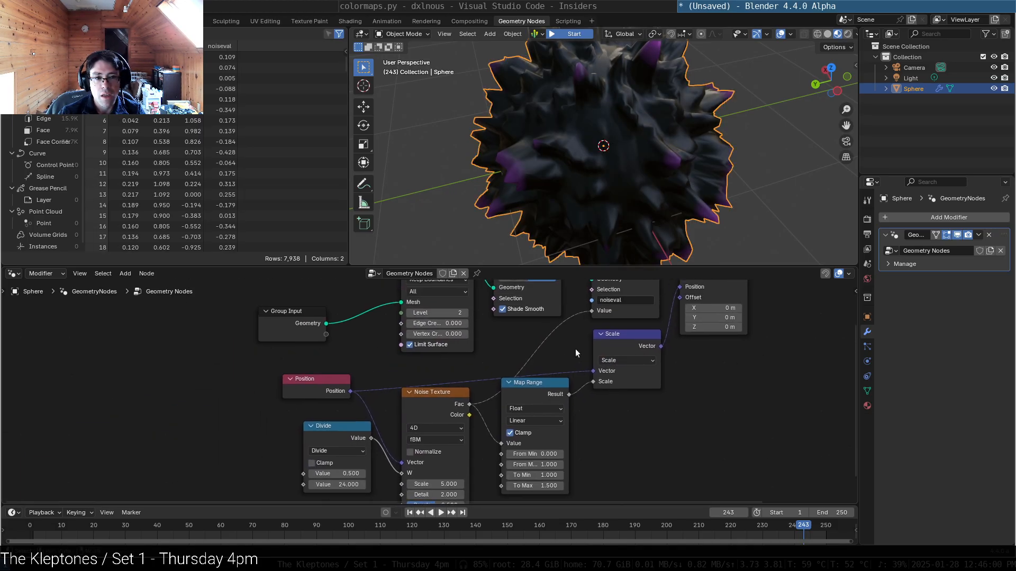
drag(288, 322, 403, 475)
click(352, 427)
key(x)
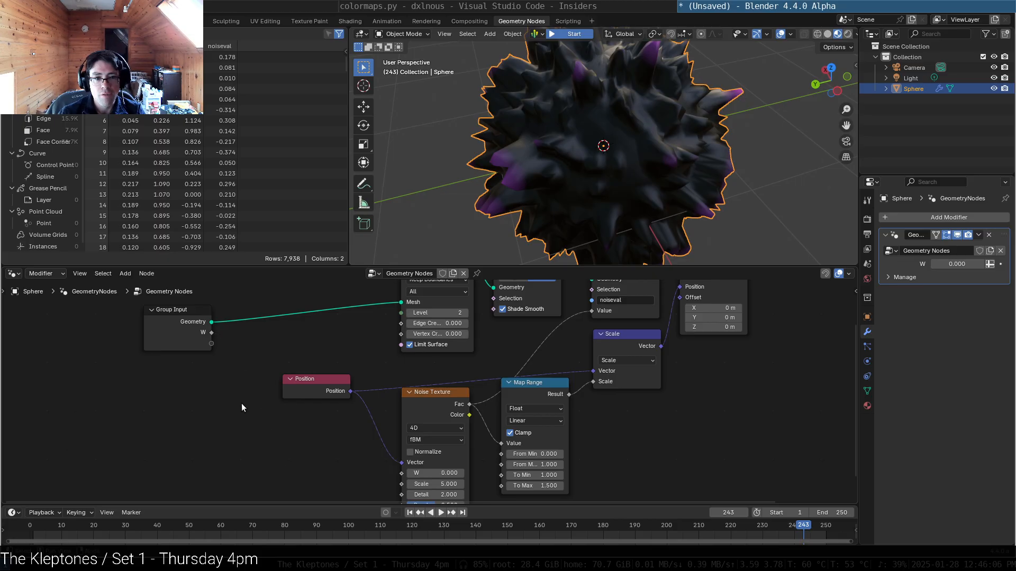
drag(211, 333, 402, 473)
click(368, 327)
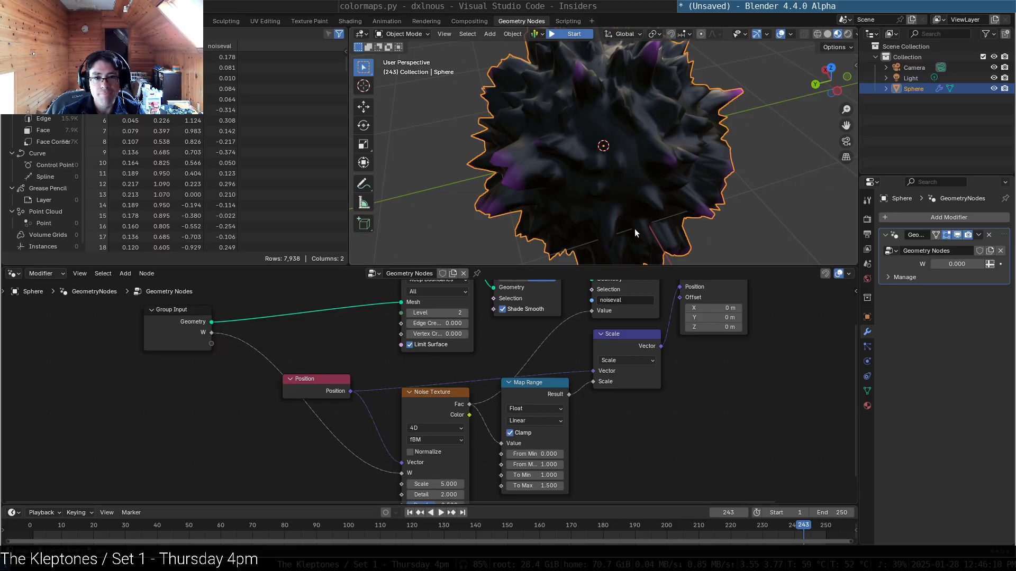
Step: Rename the sphere's geometry node group as "Roiling Sphere"
click(423, 273)
text(Roiling Sphere)
key(Return)
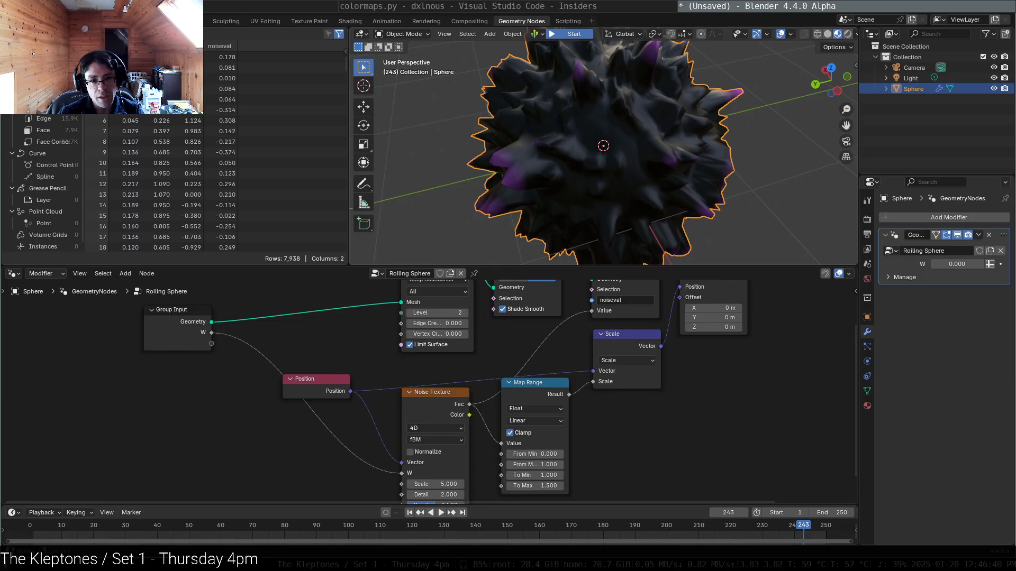
Step: Switch to Visual Studio Code to look over colormaps.py, and return to Blender
middle_drag(799, 286, 753, 421)
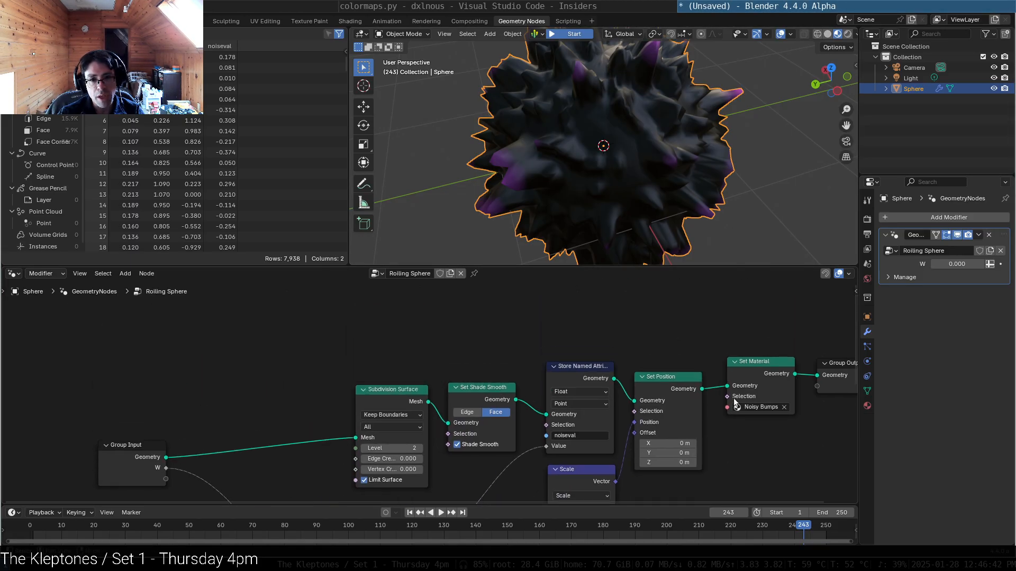
middle_drag(640, 190, 529, 92)
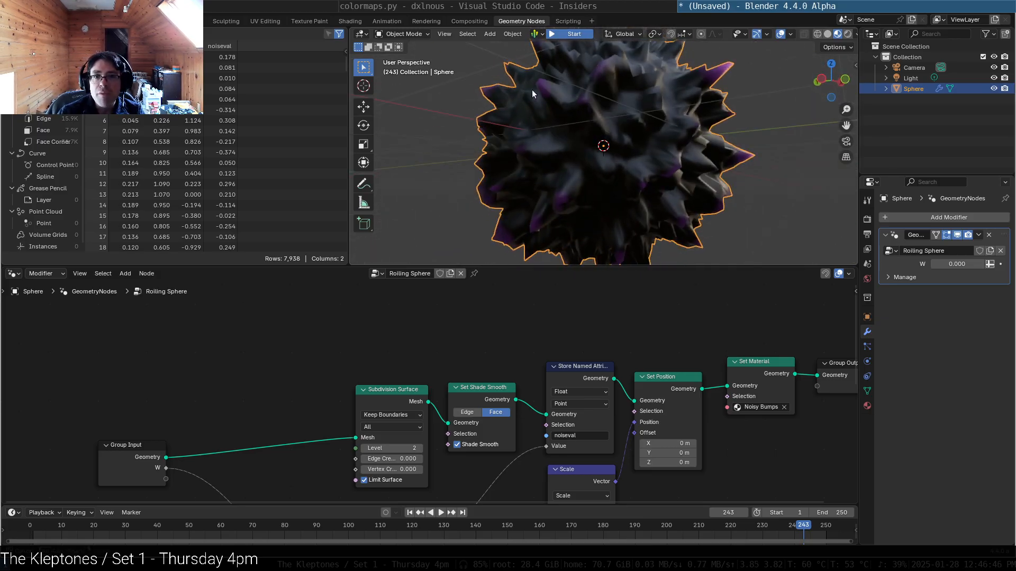
click(646, 6)
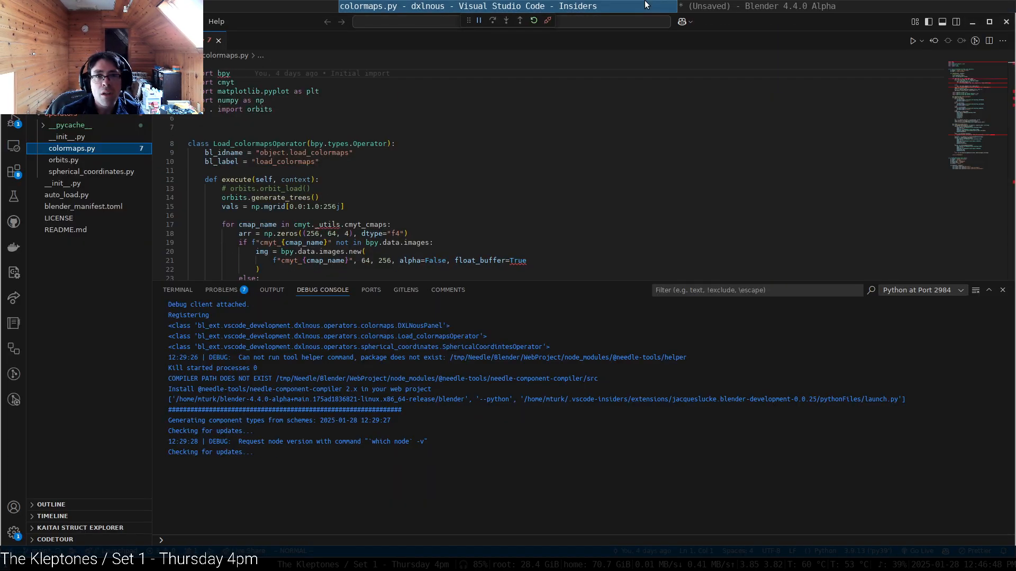
scroll(560, 159, down, 3)
scroll(561, 158, up, 3)
click(561, 101)
key(alt+Tab)
Step: Inspect the spiky sphere from several angles and glance at the Scripting and Texture Paint workspaces before returning to Geometry Nodes
middle_drag(557, 124, 538, 145)
scroll(621, 130, down, 3)
middle_drag(621, 130, 545, 101)
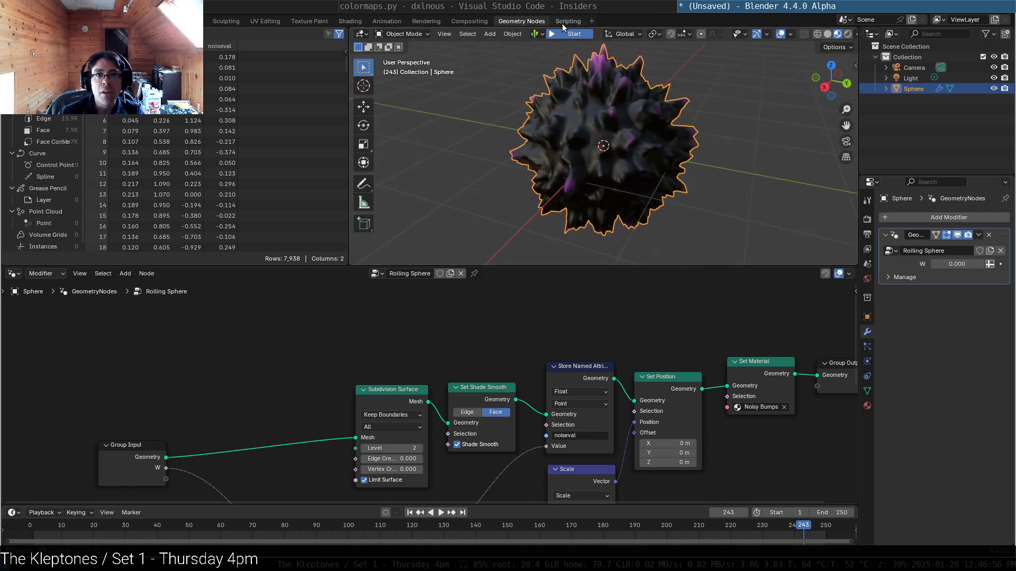
key(ctrl+Page_Down)
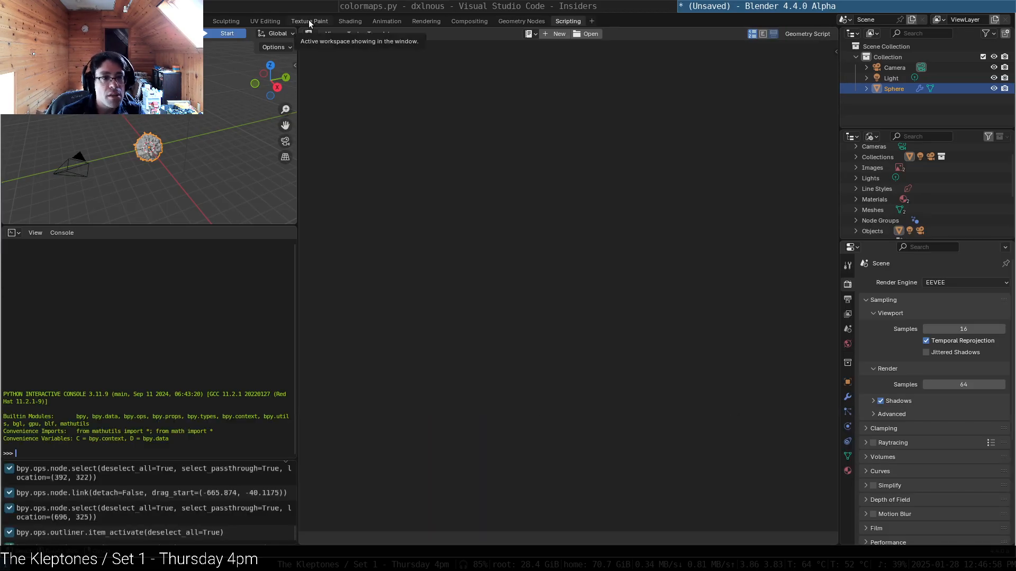
click(309, 20)
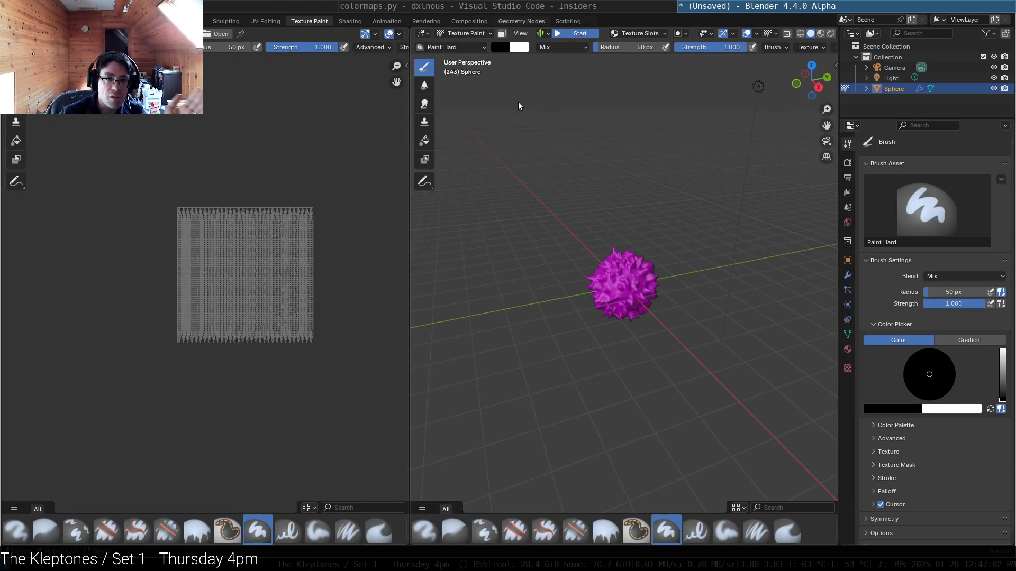
click(522, 21)
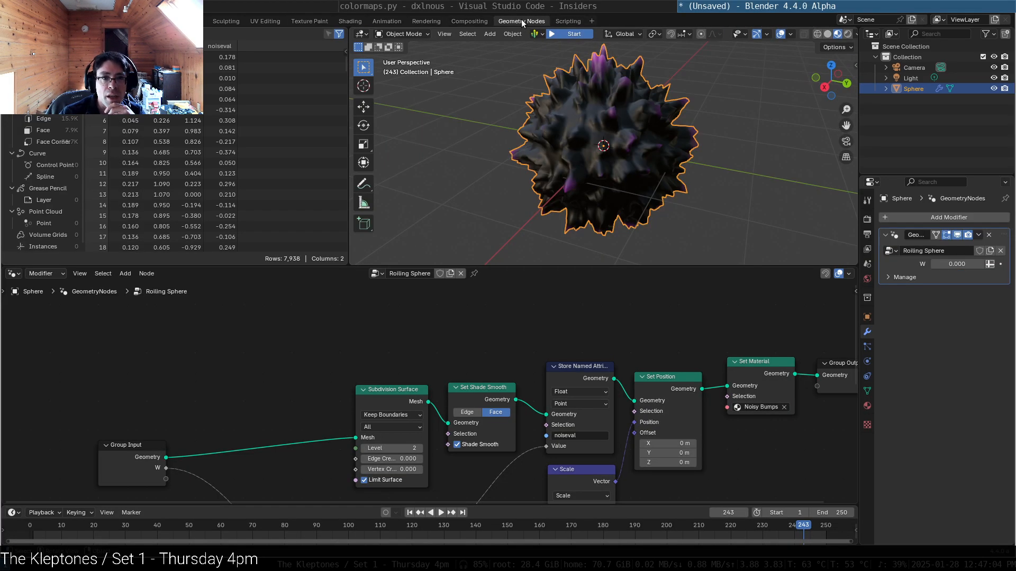
middle_drag(482, 189, 576, 167)
scroll(709, 175, up, 5)
middle_drag(723, 144, 458, 120)
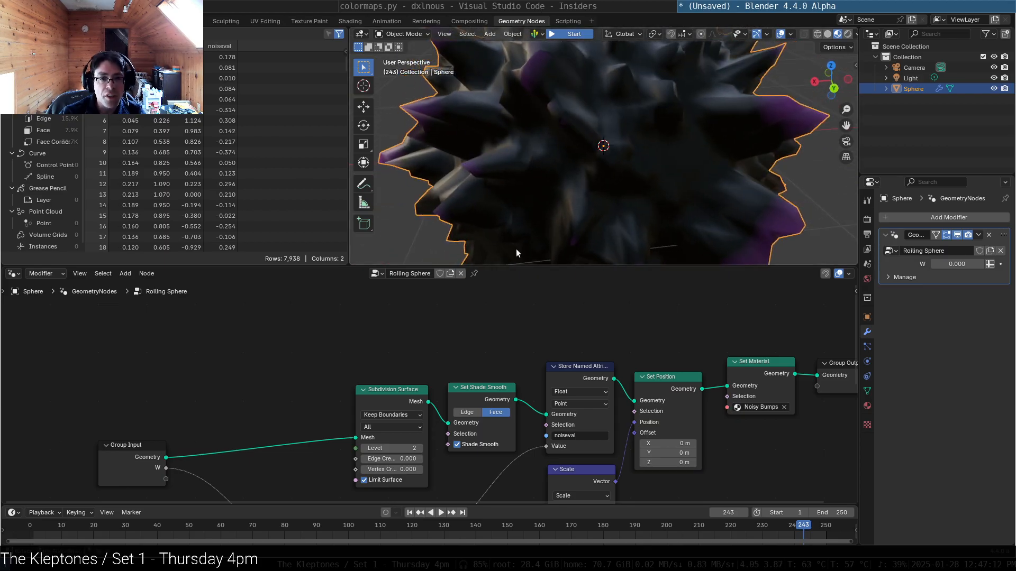
middle_drag(449, 366, 382, 298)
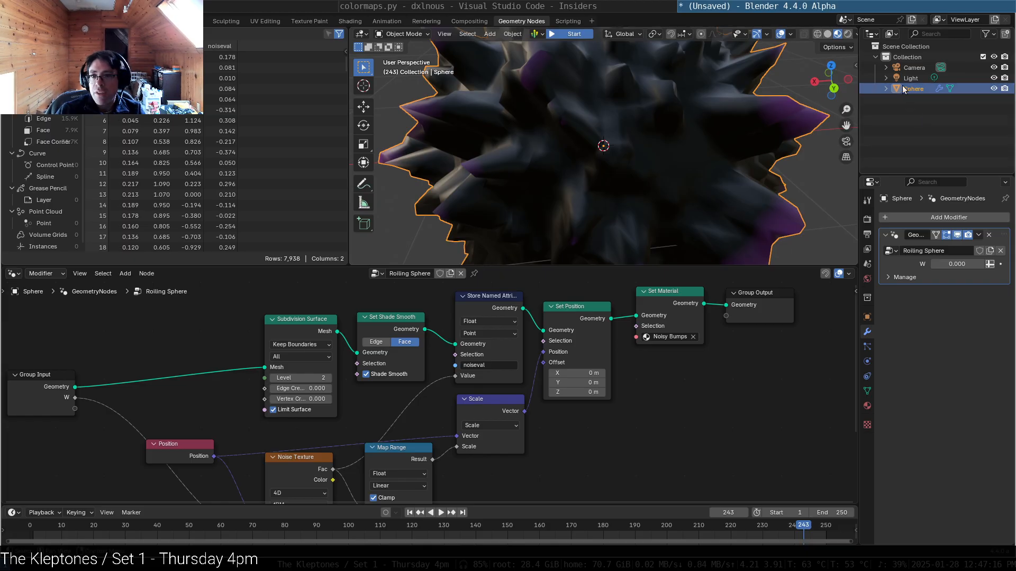
Step: Add a new UV sphere to the scene and hide the original spiky sphere in the viewport
scroll(455, 180, down, 6)
click(926, 107)
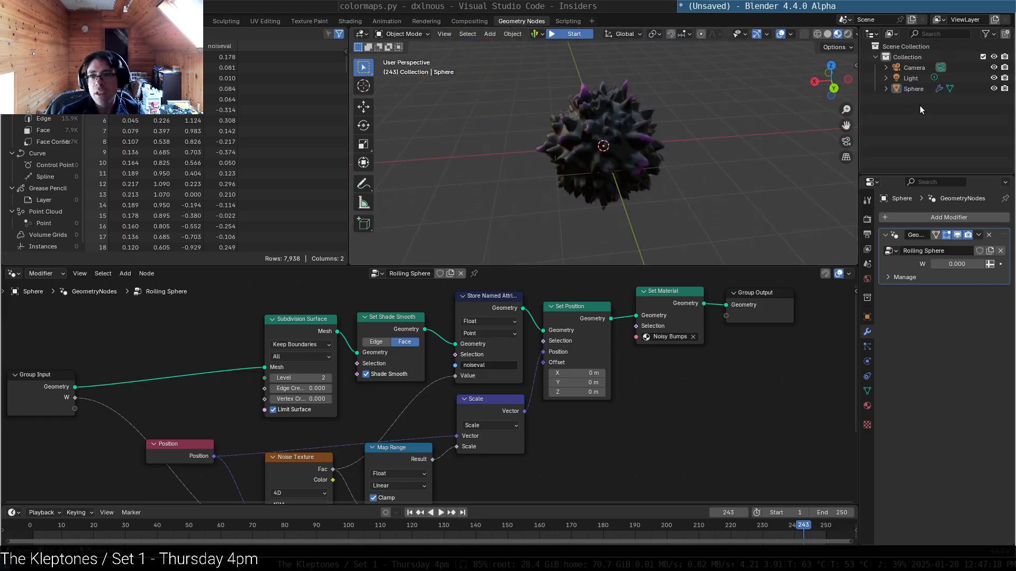
click(490, 33)
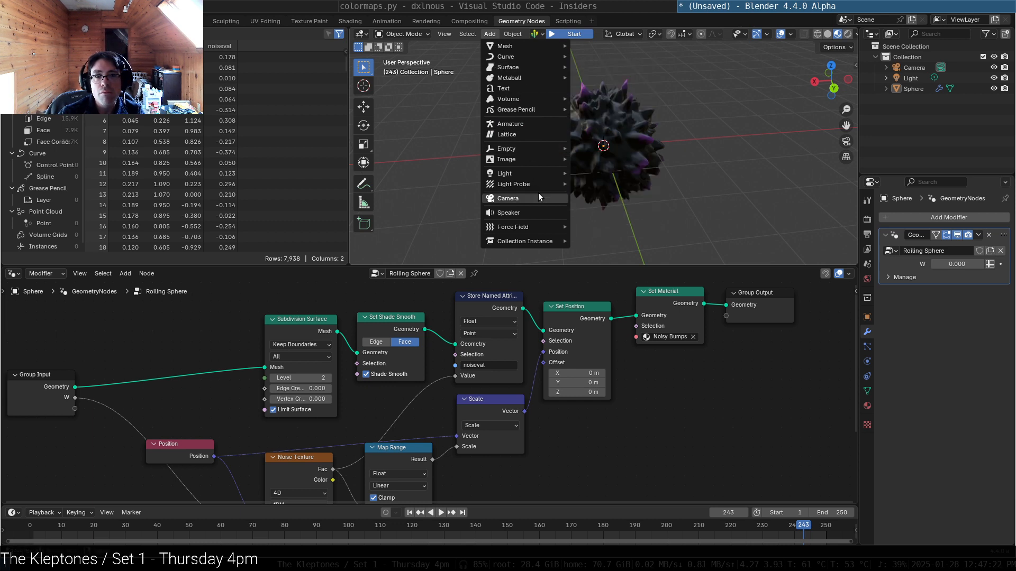
mouse_move(509, 45)
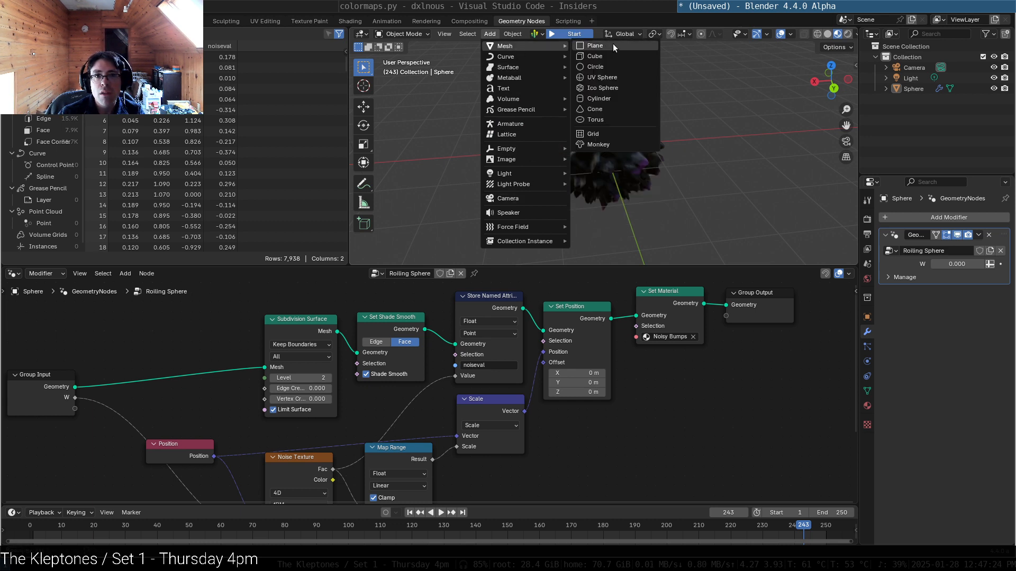
click(608, 78)
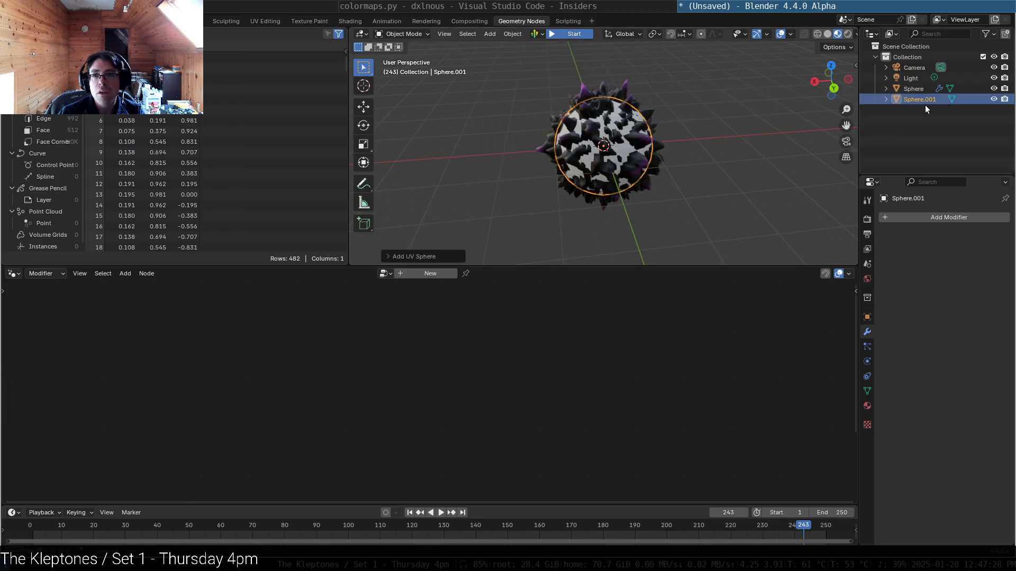
click(993, 89)
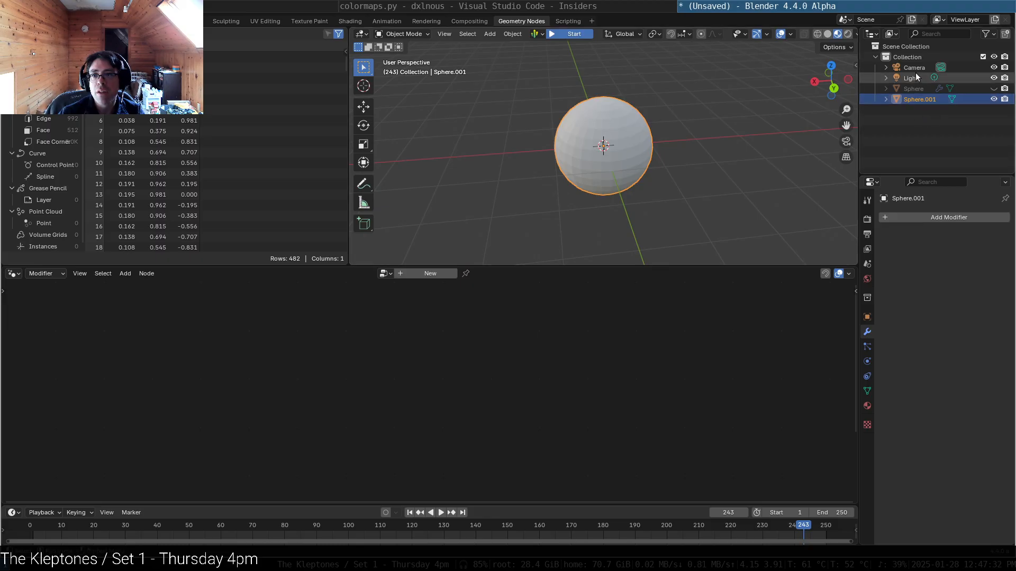
Step: Rename the new UV sphere object as "Emissions"
click(925, 88)
right_click(899, 99)
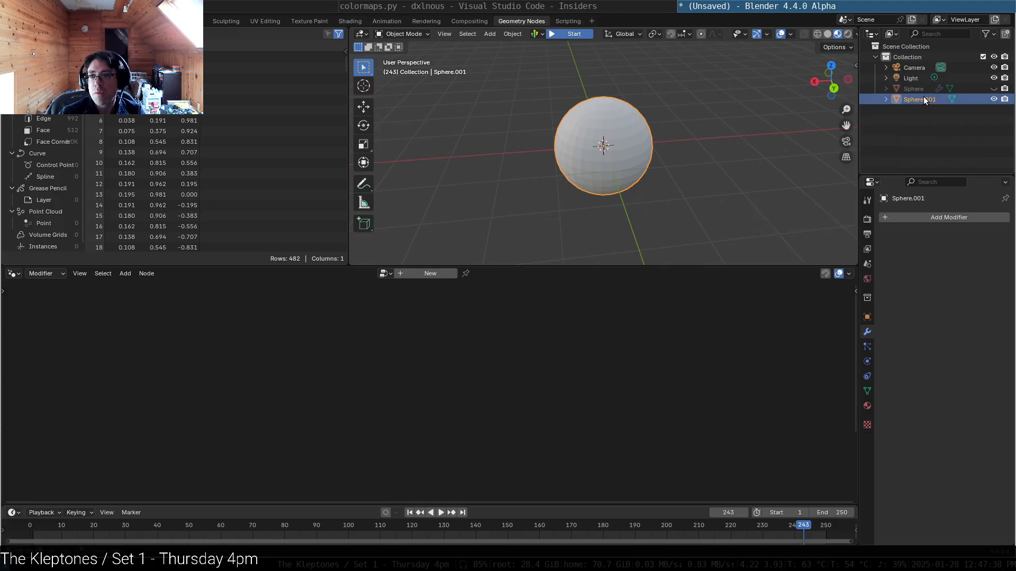
double_click(922, 99)
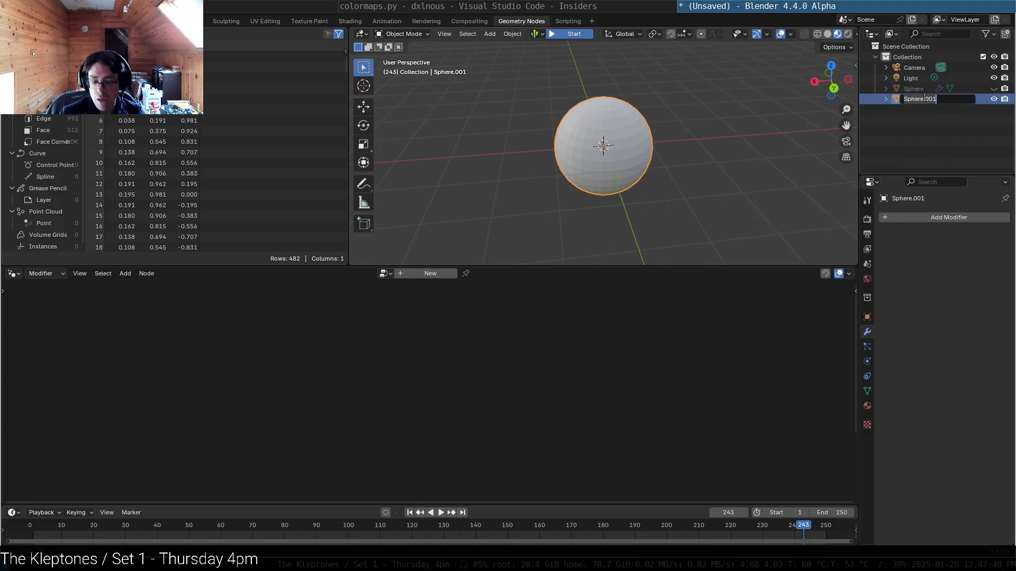
text(Emission)
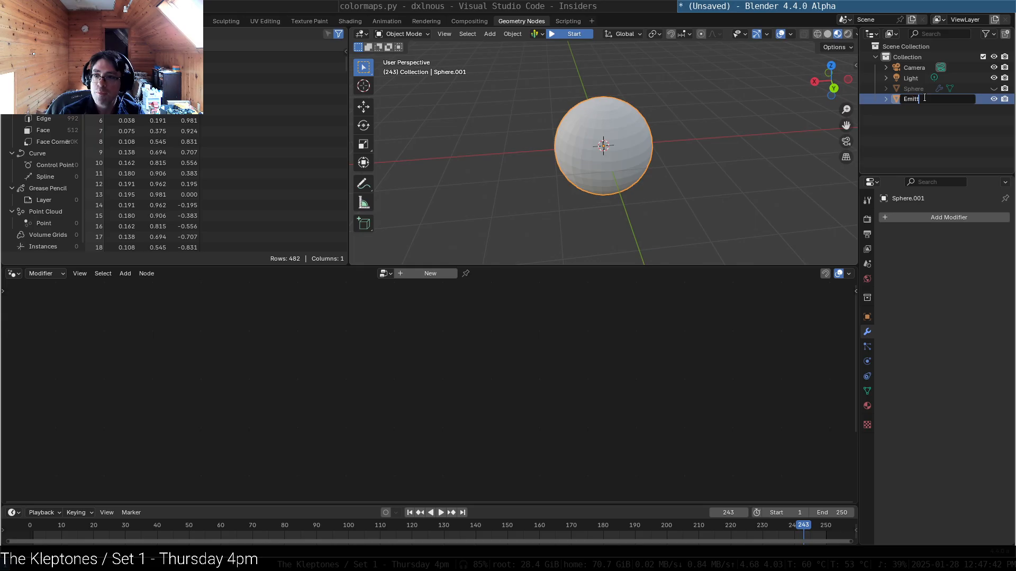
text(s)
key(Return)
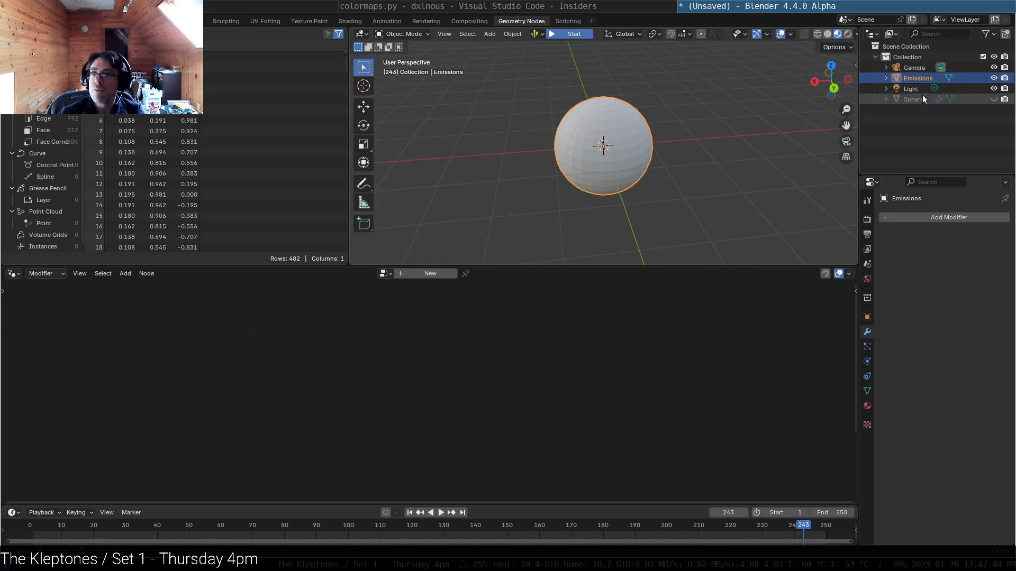
Step: Create a new geometry node tree on the Emissions object and delete its Group Input node
click(431, 273)
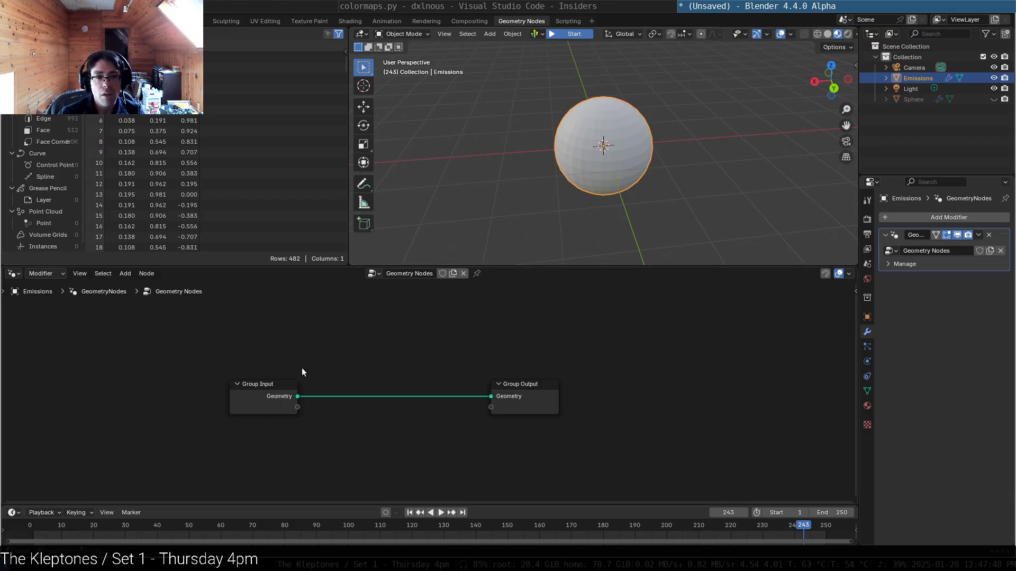
click(272, 391)
key(x)
Step: Add an Instance on Points node and place it ahead of the Group Output node
key(shift+a)
text(instance)
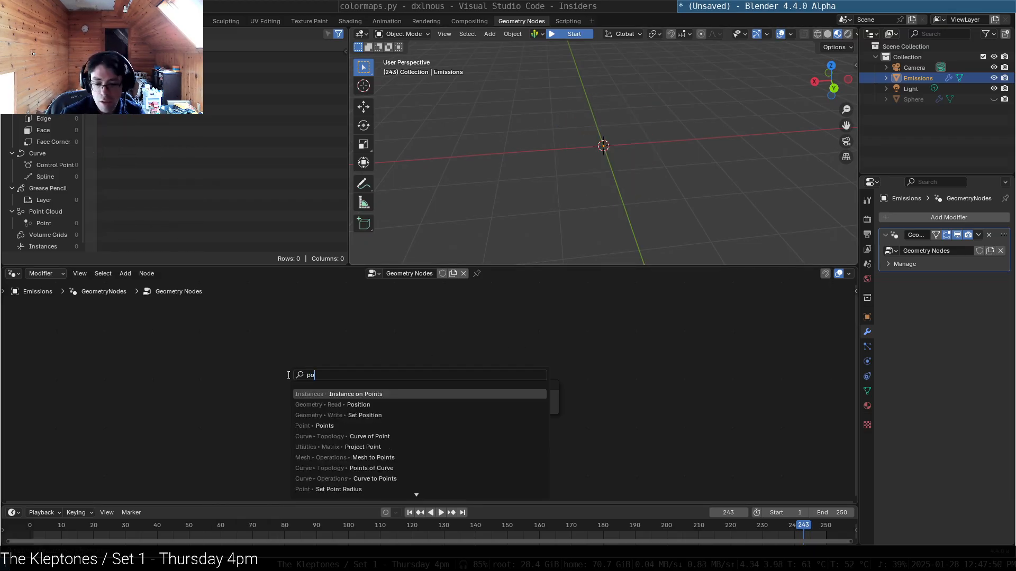
key(Return)
click(259, 329)
Step: Add a Points node and place it in front of the Instance on Points node
key(shift+a)
text(poit)
key(Down)
key(Down)
key(BackSpace)
key(BackSpace)
text(i)
key(Down)
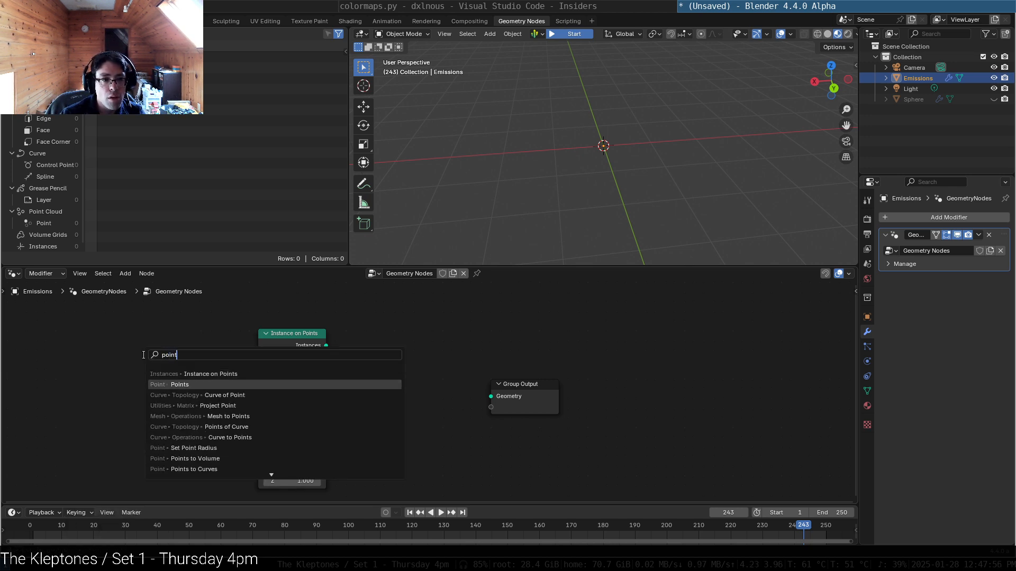
key(Return)
click(146, 379)
Step: Set the Points node's Count to 30 and connect it to the Points input of Instance on Points
click(192, 379)
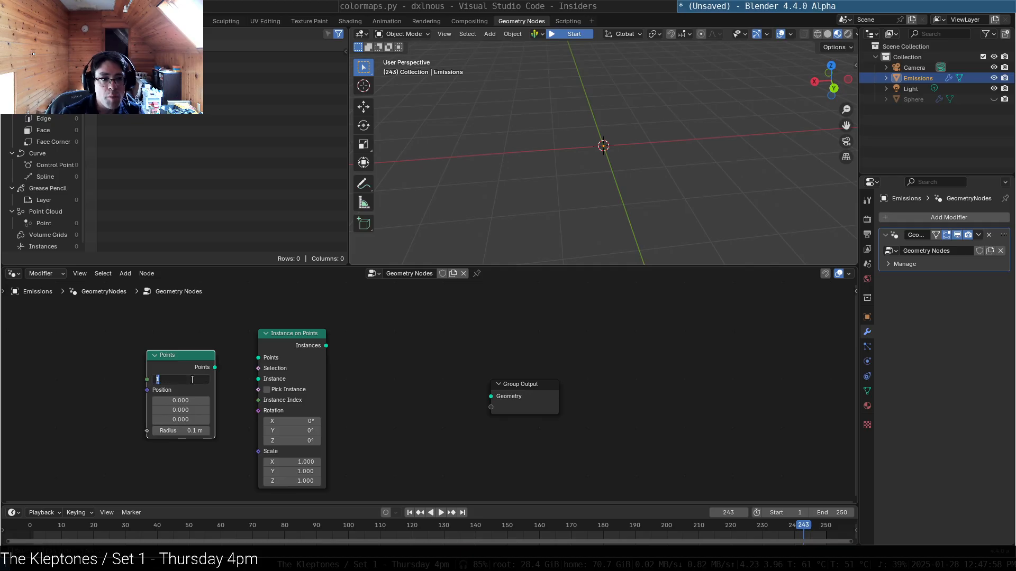
text(30)
key(Return)
drag(215, 368, 254, 359)
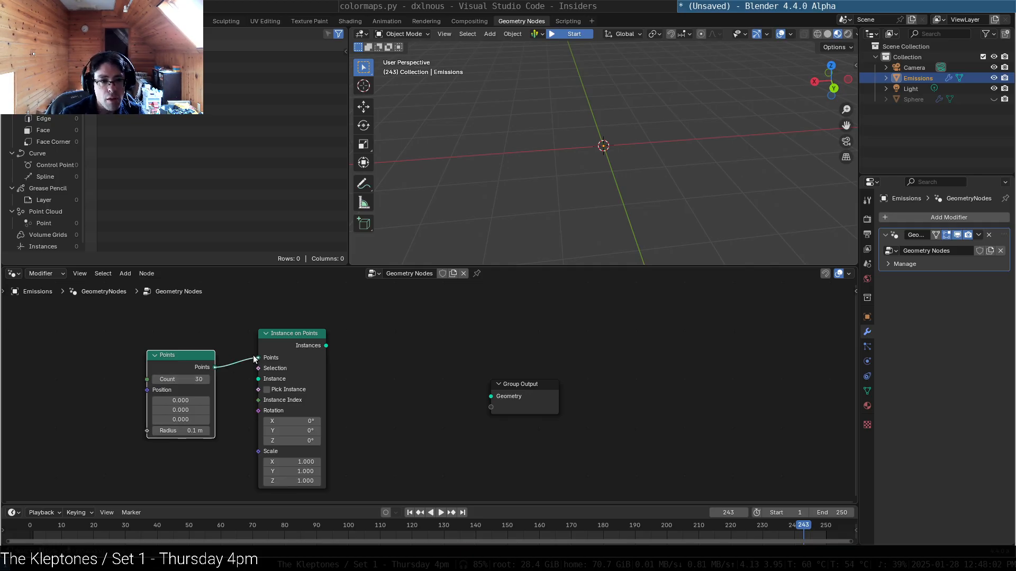
Step: Shift the Points and Instance on Points nodes upward and move Group Output closer to them
drag(179, 350, 177, 332)
mouse_move(294, 333)
mouse_down()
mouse_move(349, 324)
mouse_move(294, 323)
mouse_up()
click(584, 335)
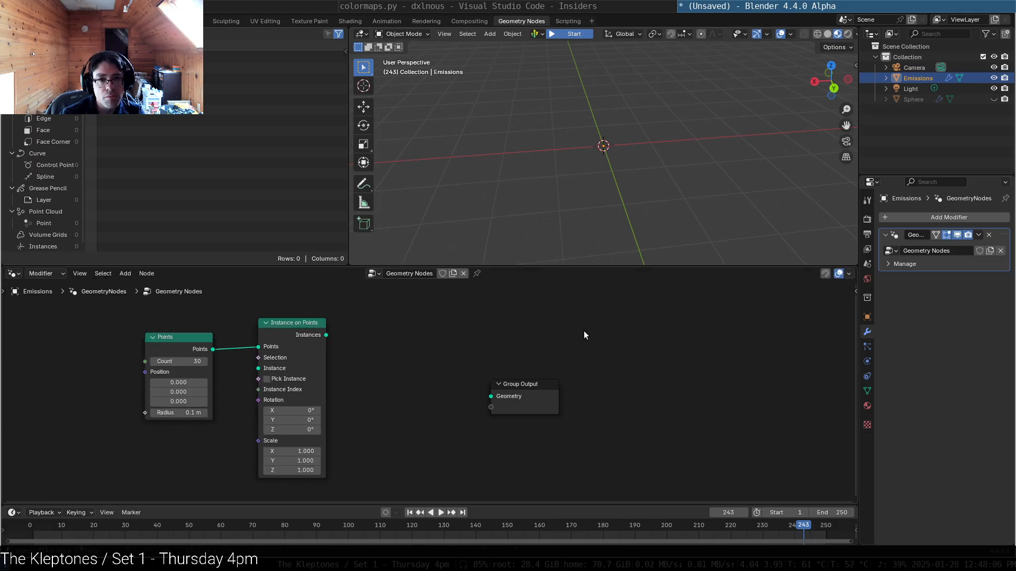
drag(533, 391, 493, 348)
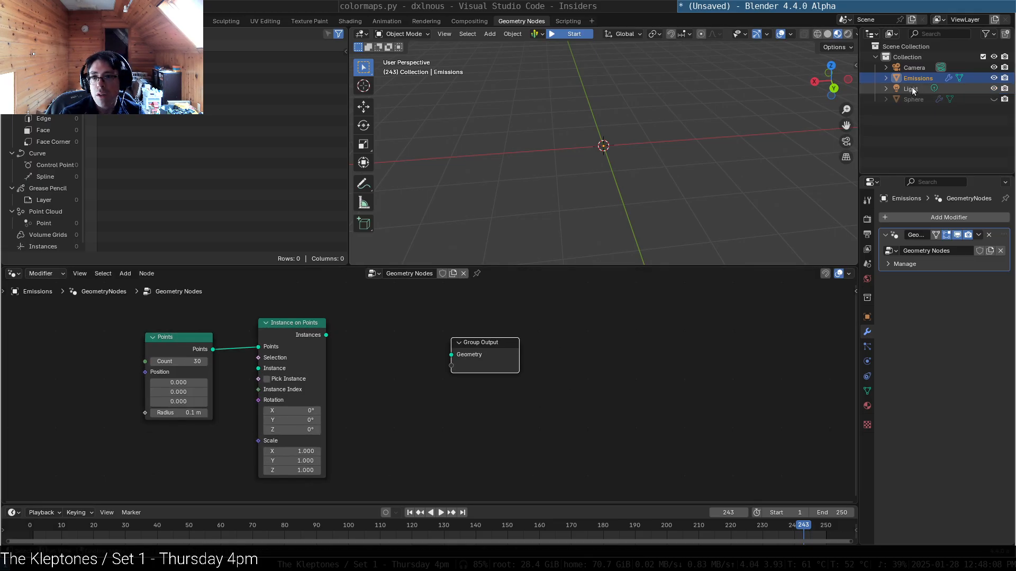
Step: Add the Roiling Sphere group as a node and place it in the free space below Group Output
click(376, 396)
key(shift+a)
text(gr)
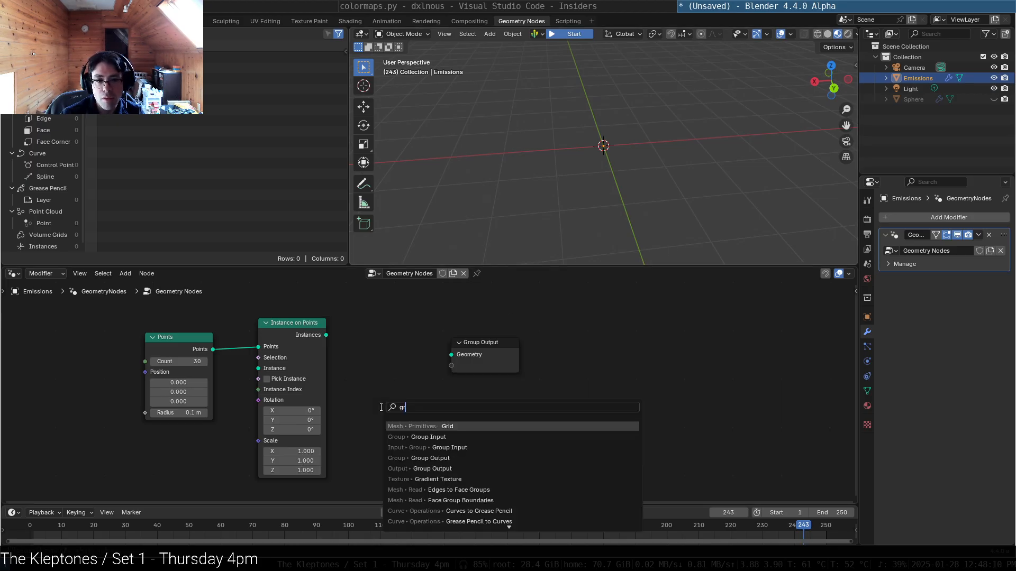
text(oup inpu)
key(ctrl+a)
key(BackSpace)
text(roi)
key(Return)
click(386, 438)
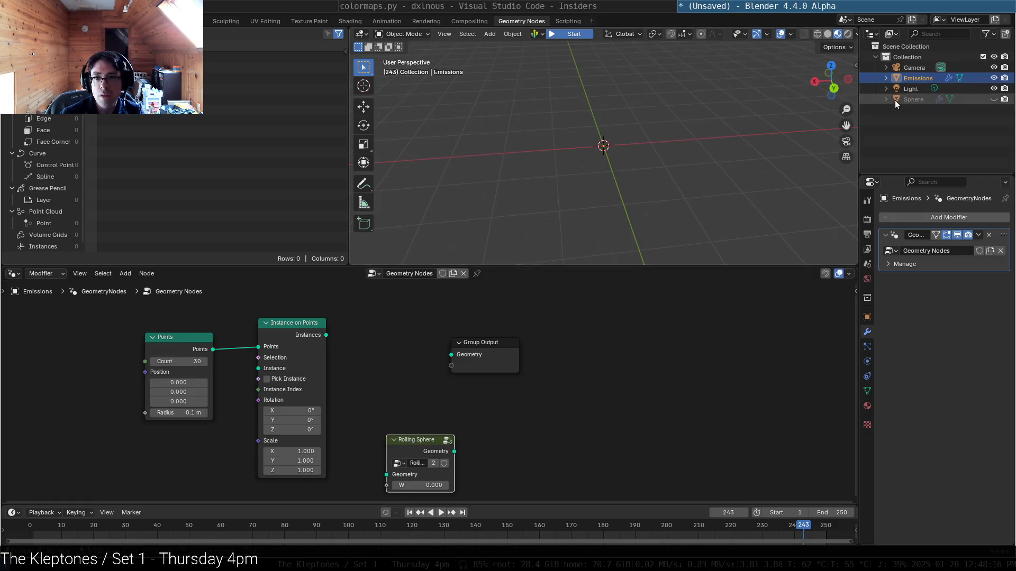
Step: Switch the Emissions object's node tree to Roiling Sphere and shift its Position node slightly aside
click(372, 274)
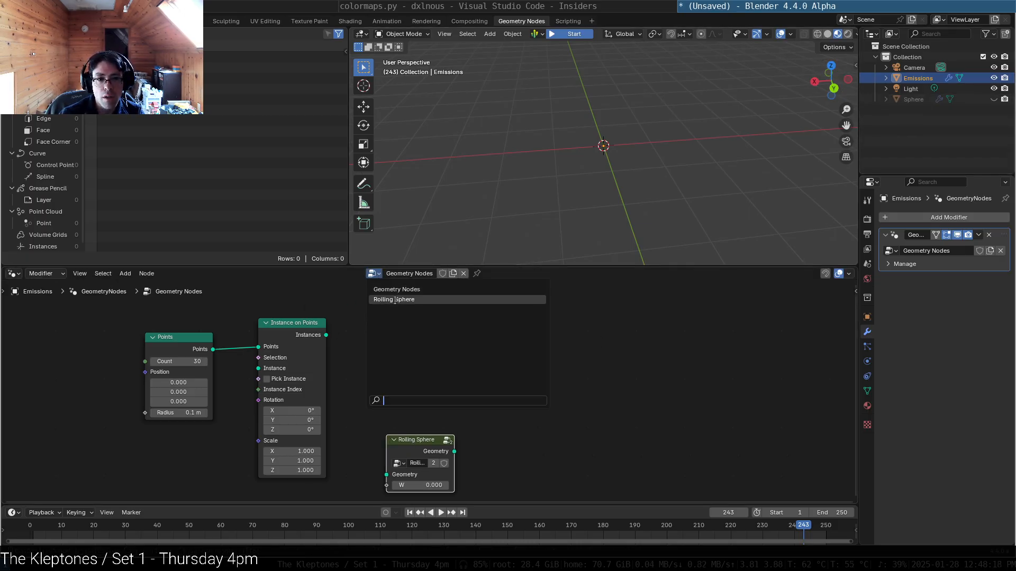
click(424, 297)
middle_drag(369, 408, 549, 392)
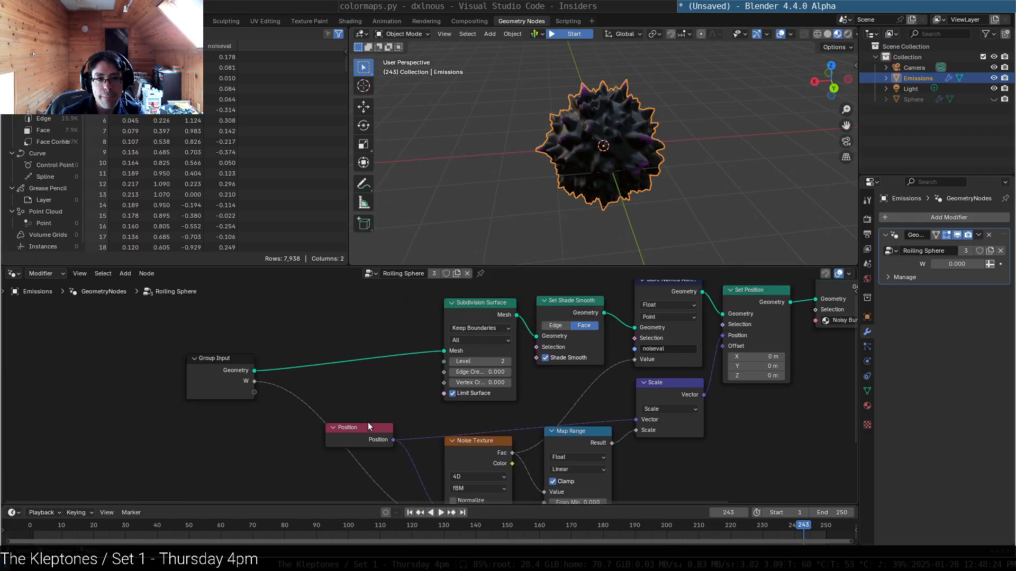
drag(372, 428, 391, 429)
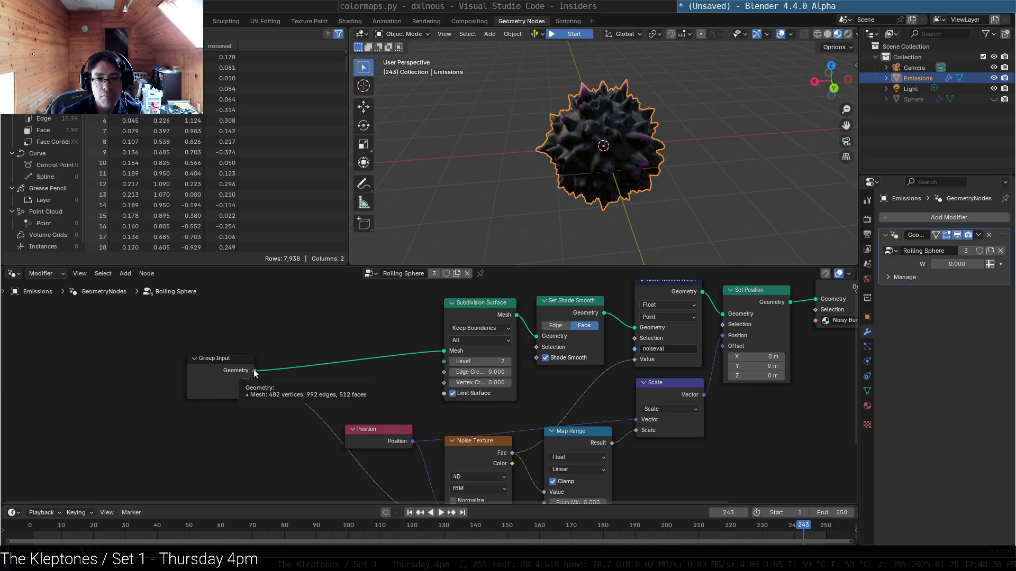
Step: Add a UV Sphere node above the Position node and connect its Mesh output to Subdivision Surface, replacing the Group Input geometry
key(shift+a)
text(uv sphere)
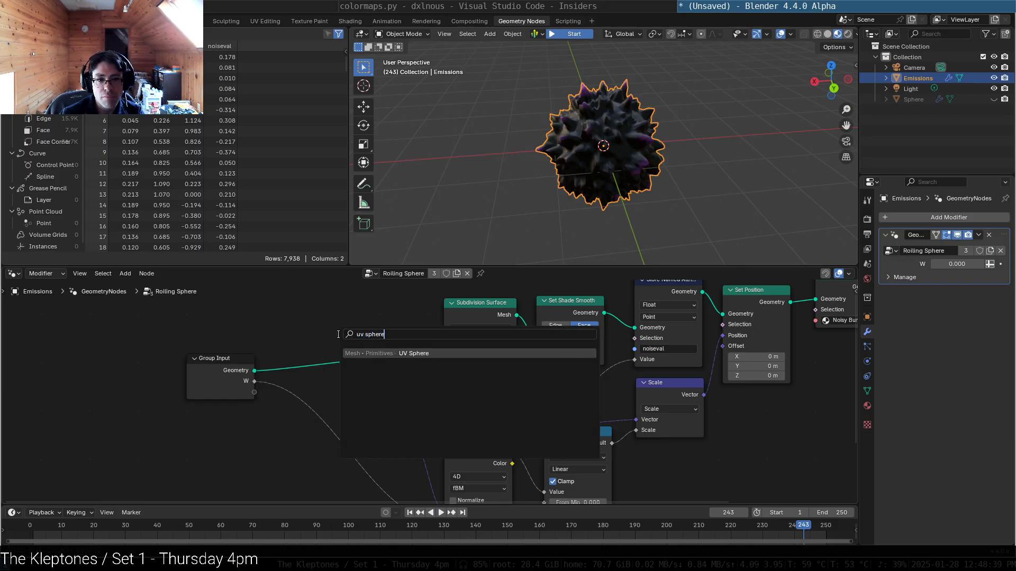
key(Return)
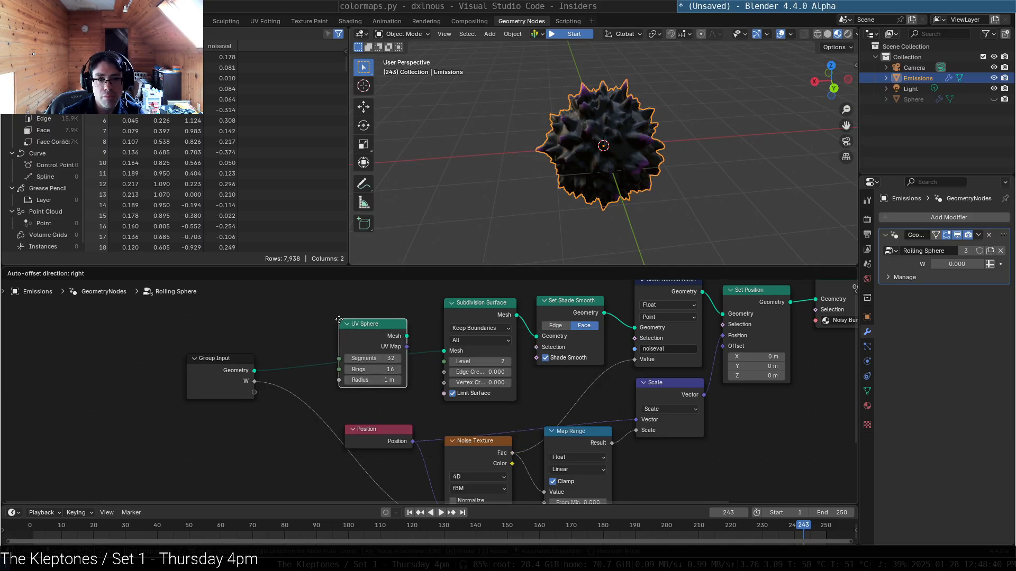
click(339, 320)
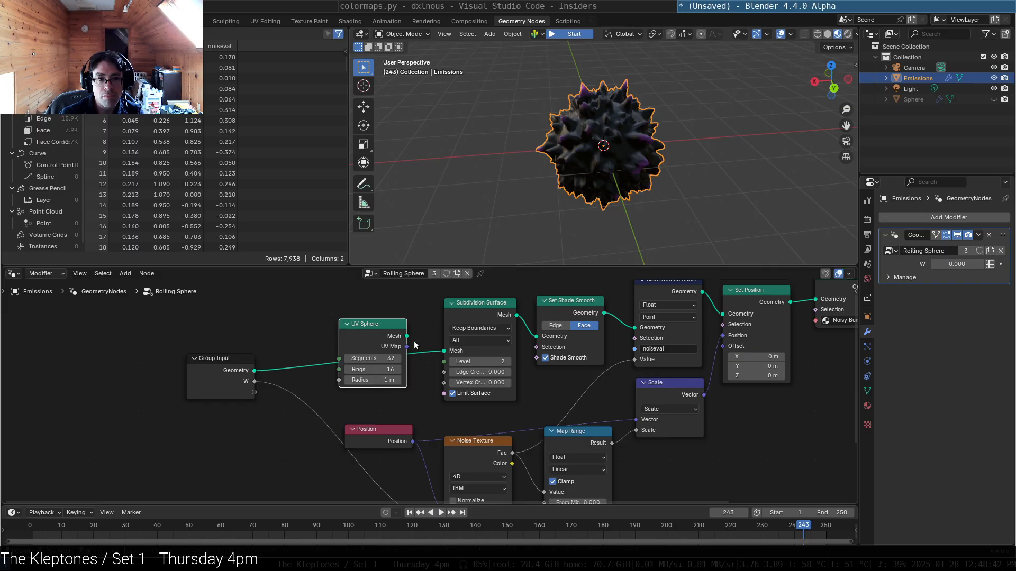
drag(426, 350, 443, 351)
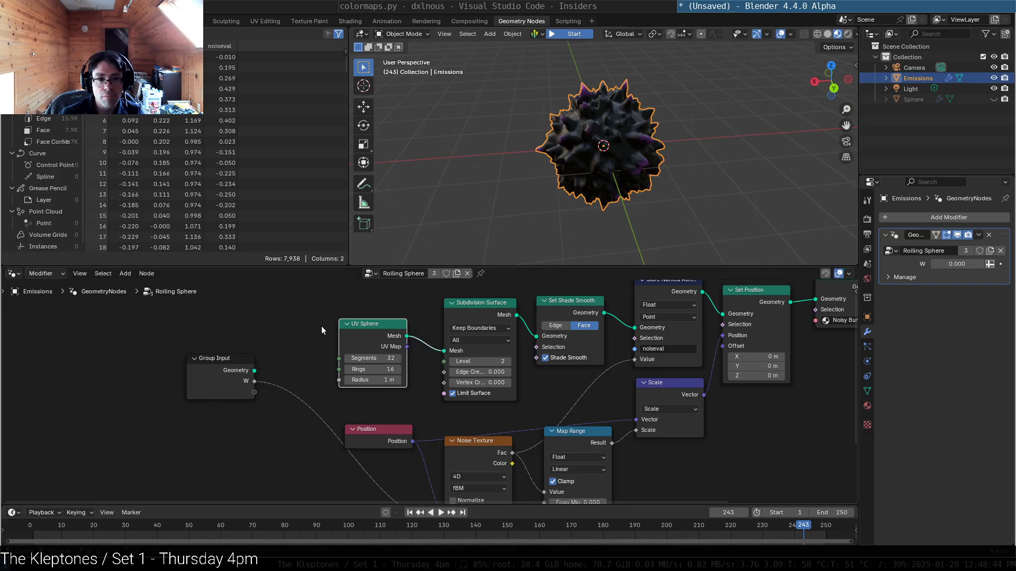
Step: Return the Emissions object to its Geometry Nodes tree after checking the Sphere object's modifier
click(206, 369)
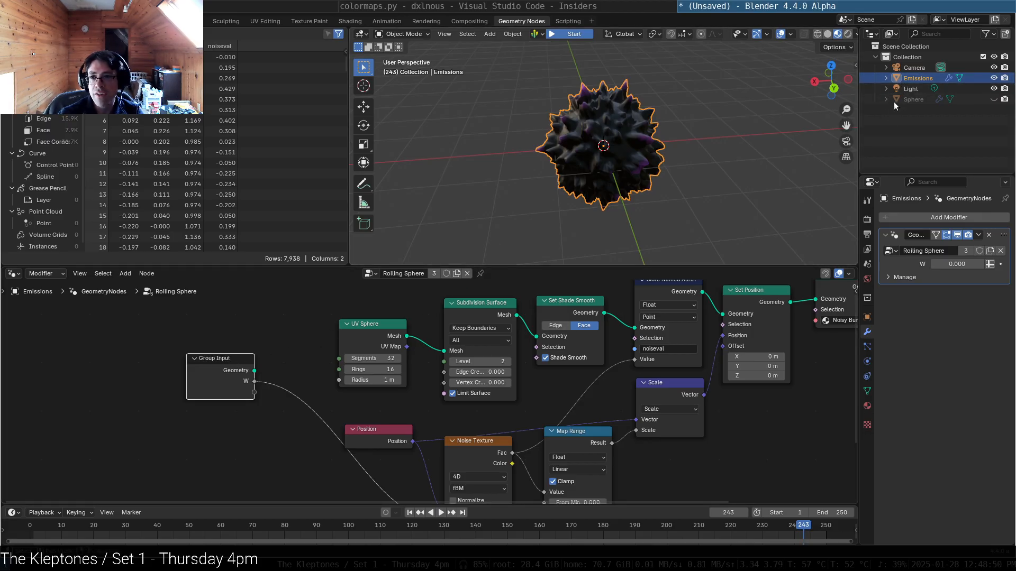
click(907, 100)
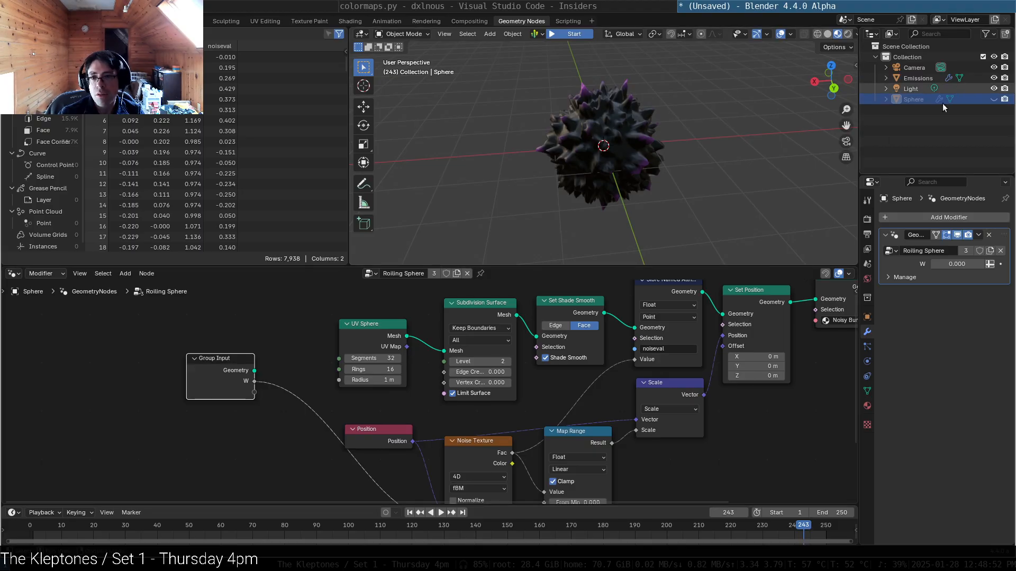
click(910, 80)
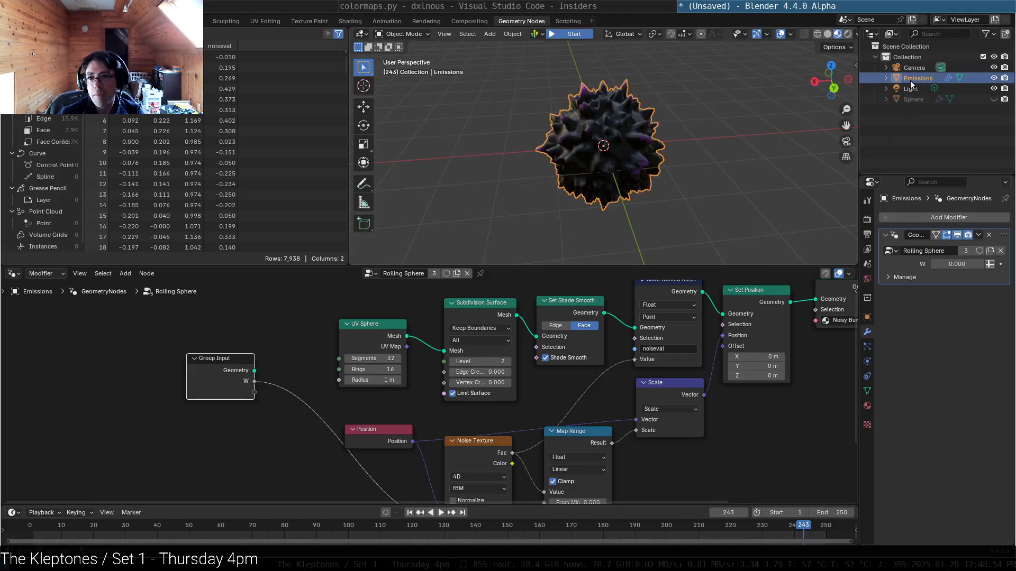
click(376, 273)
click(384, 292)
click(442, 321)
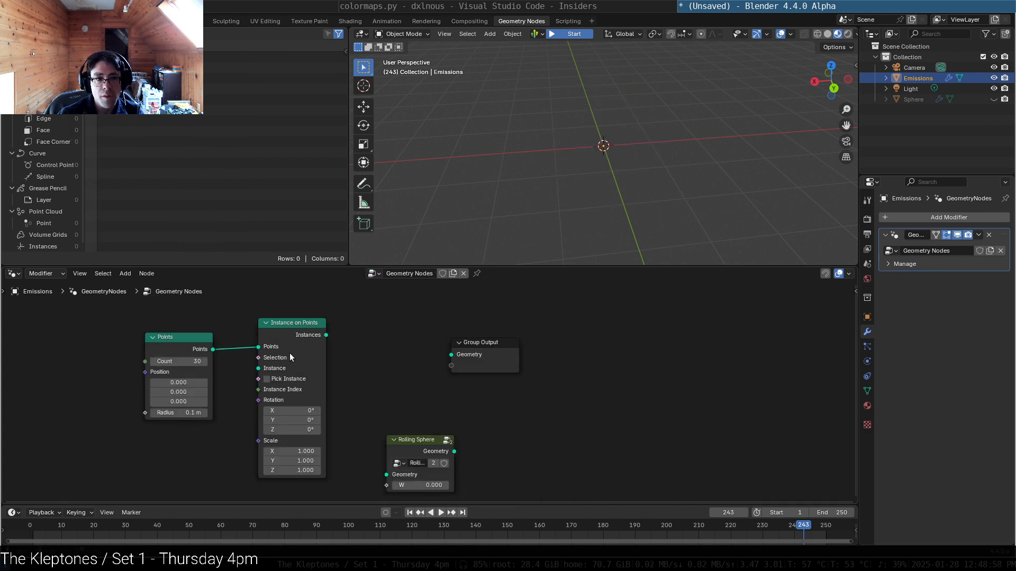
Step: Make room by moving Group Output and Roiling Sphere, and add a For Each Element zone around the Roiling Sphere node
drag(519, 356, 608, 324)
drag(427, 436, 471, 333)
key(shift+a)
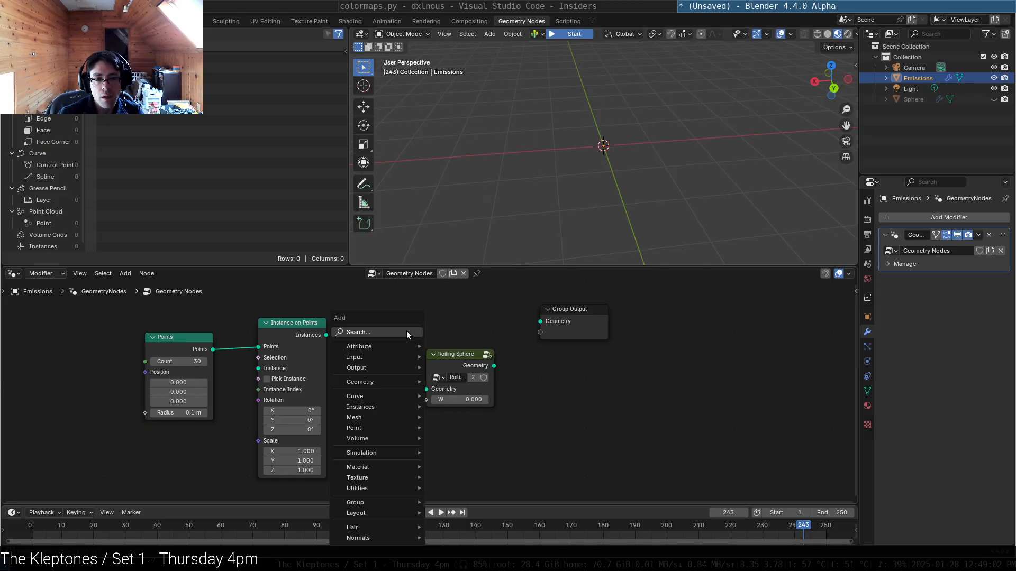
text(for)
key(Return)
click(421, 342)
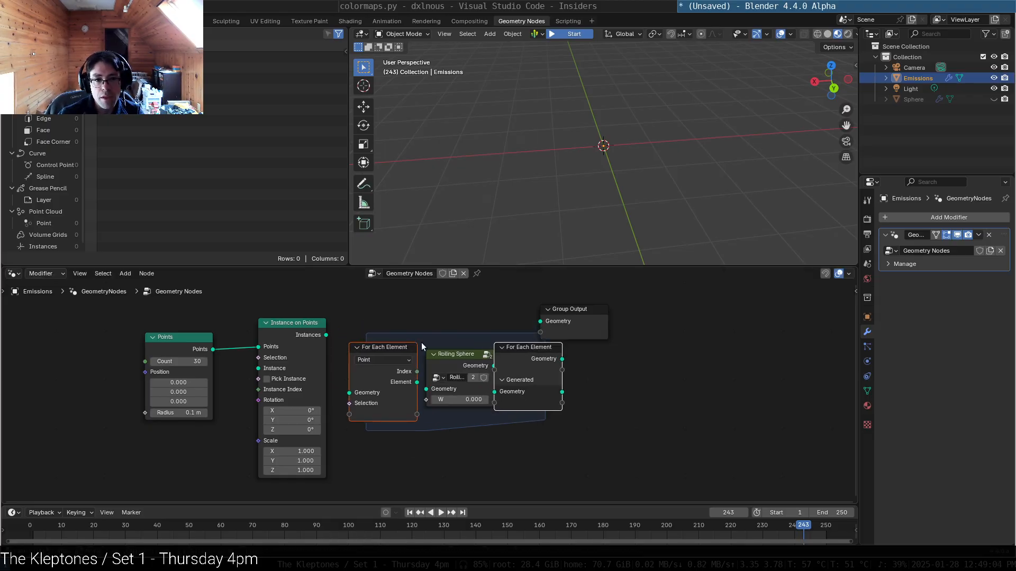
Step: Connect Instances to the For Each Element zone's Geometry input and widen the zone, with Roiling Sphere spaced between its two ends
click(385, 360)
drag(327, 335, 349, 393)
drag(519, 348, 642, 357)
drag(464, 354, 513, 362)
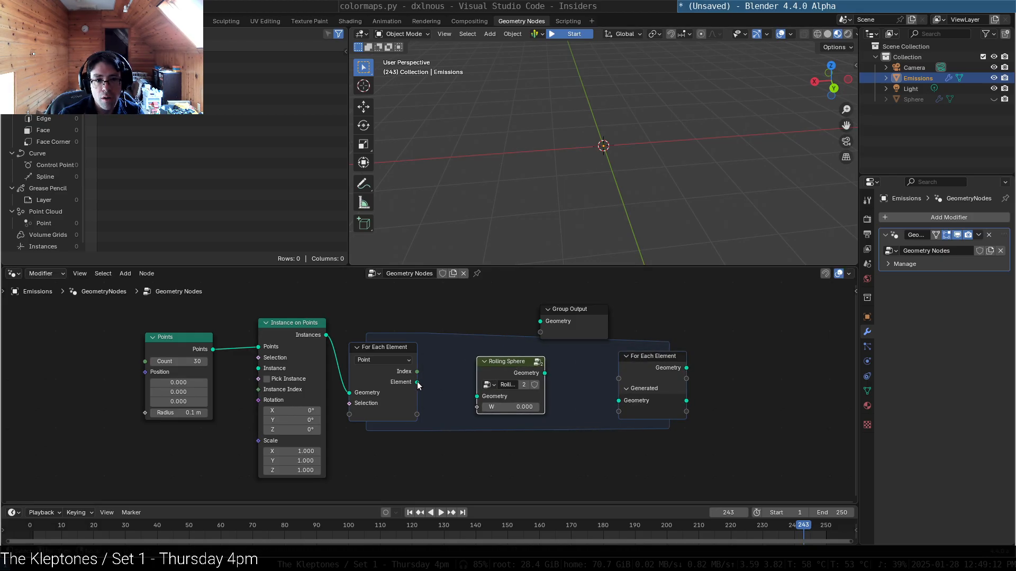
Step: Route the zone's Element through Roiling Sphere into Generated Geometry, and connect that output to Group Output, moved beyond the zone
drag(418, 382, 477, 396)
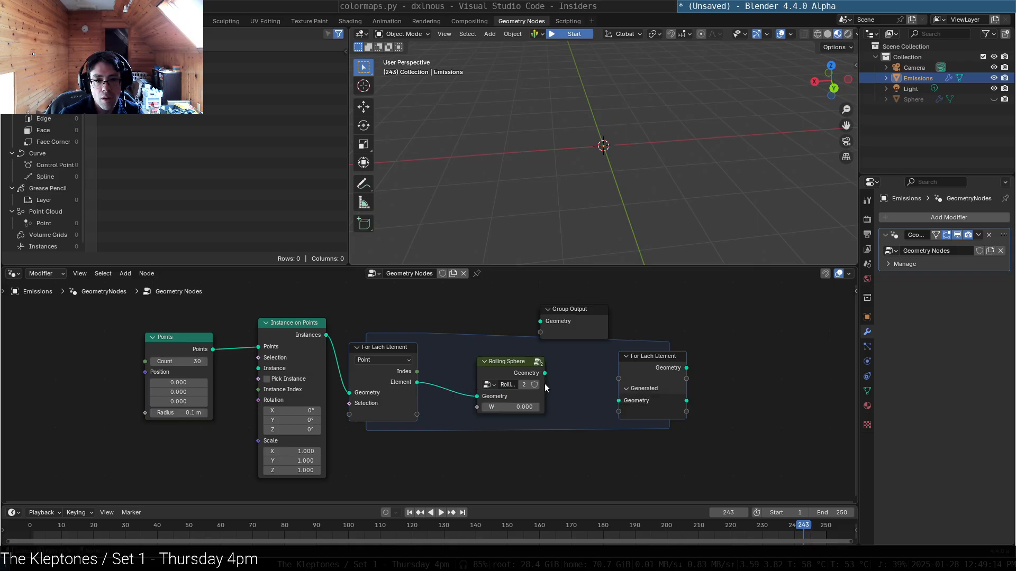
drag(545, 373, 618, 400)
drag(574, 330, 813, 334)
drag(687, 400, 781, 327)
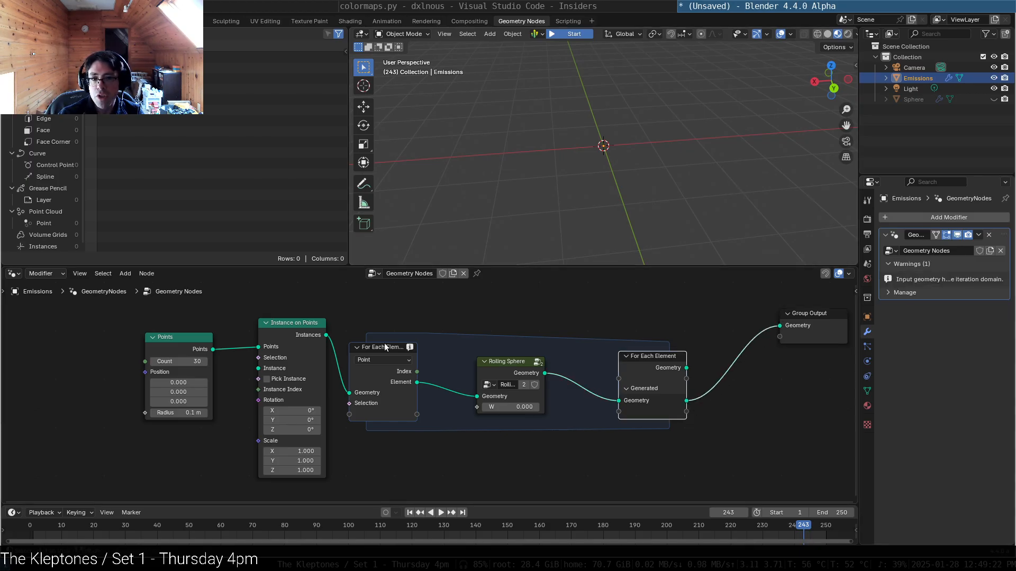
Step: Delete the Instance on Points node and connect the Points node directly to the For Each Element geometry input
mouse_move(410, 350)
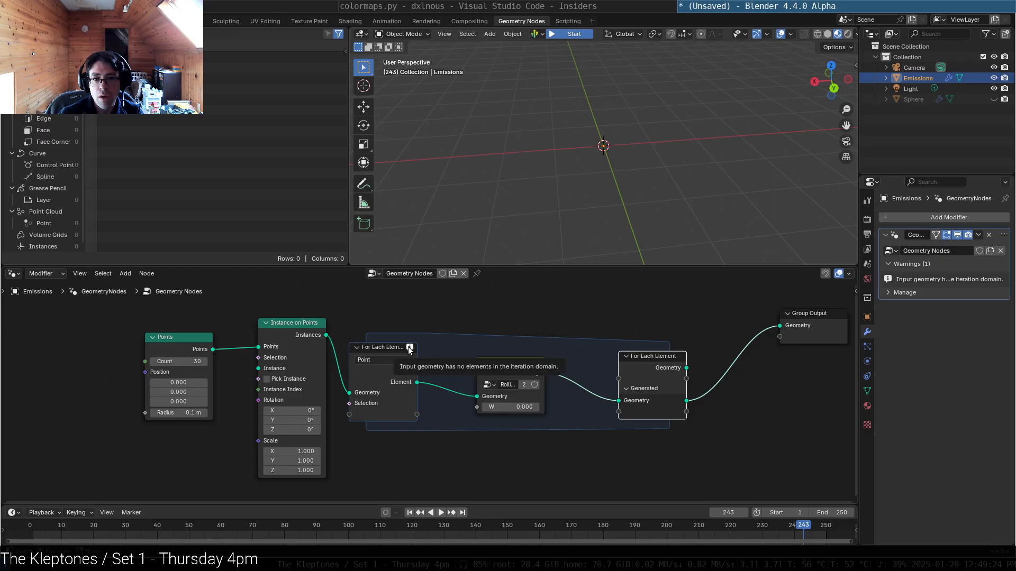
click(385, 360)
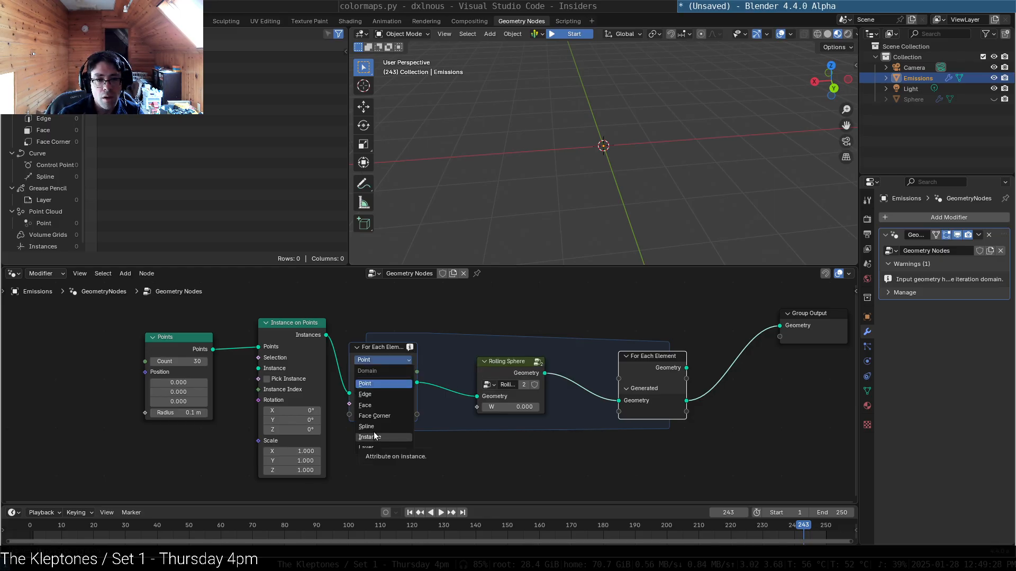
click(315, 339)
key(x)
drag(213, 349, 348, 393)
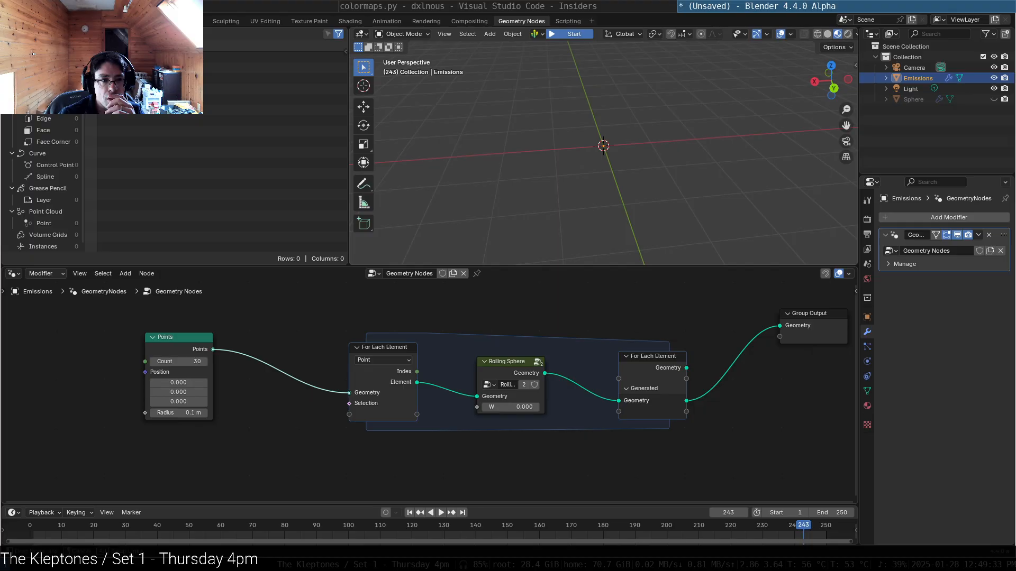
drag(179, 337, 226, 341)
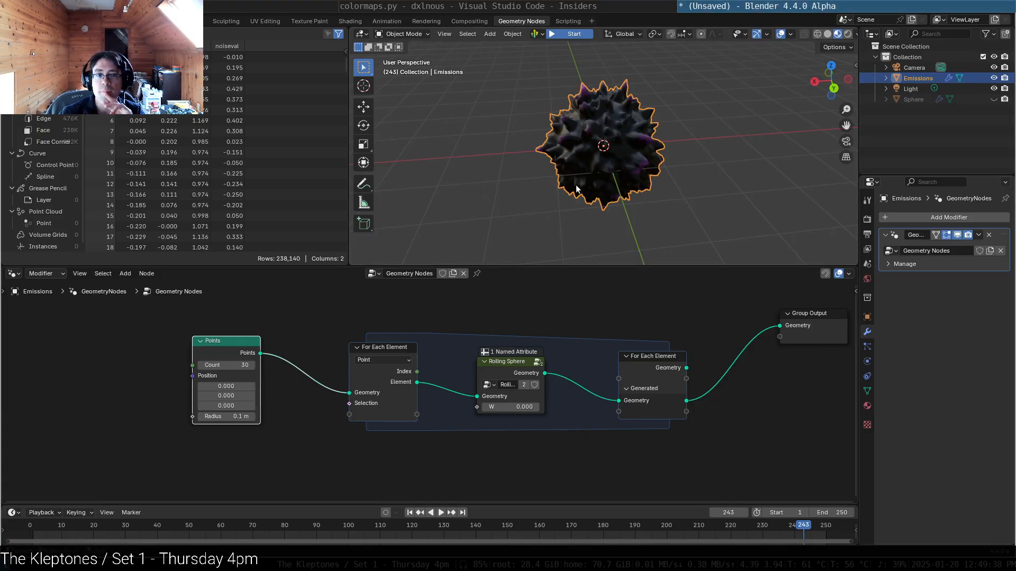
scroll(40, 249, down, 1)
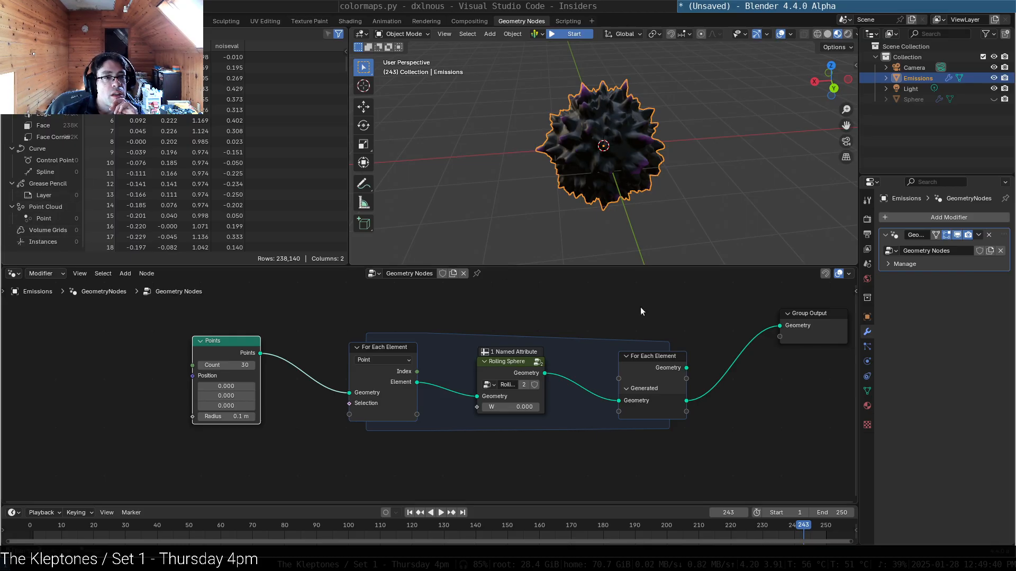
Step: Reposition the Rolling Sphere node within the zone and move the Group Output node closer to it
click(802, 321)
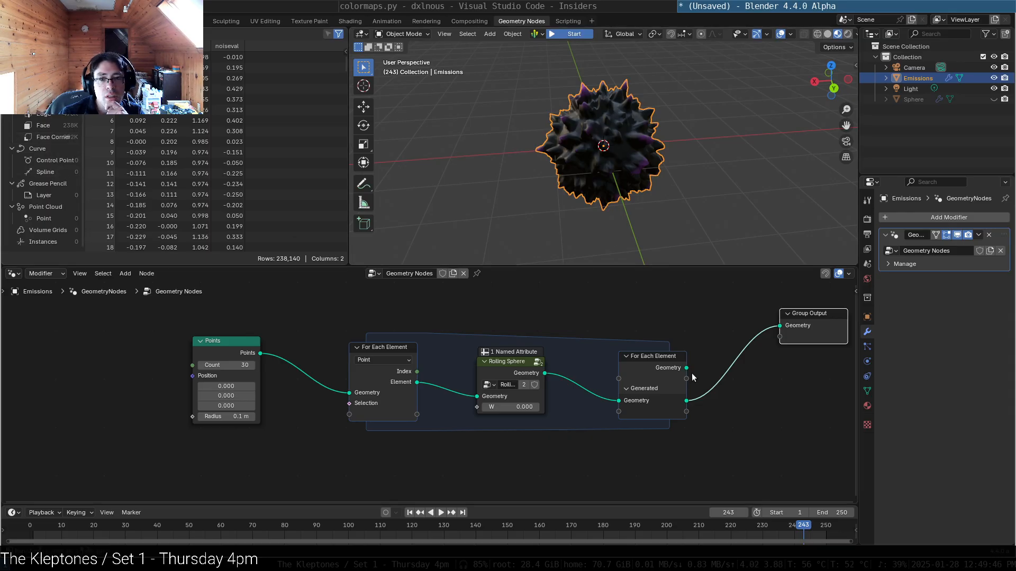
mouse_move(686, 400)
mouse_down()
mouse_move(718, 368)
mouse_move(687, 402)
mouse_up()
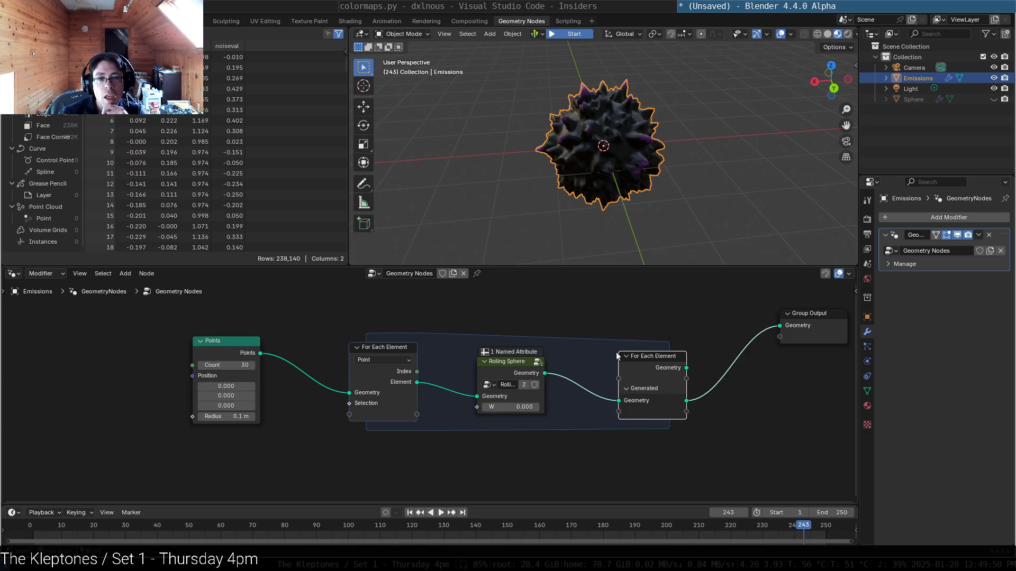
drag(512, 351, 521, 351)
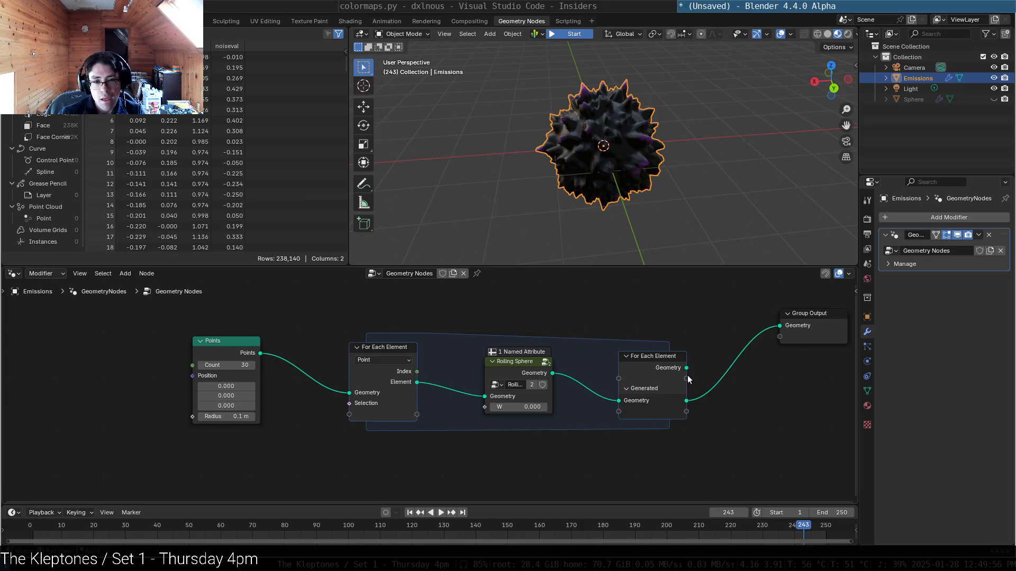
drag(834, 315, 806, 332)
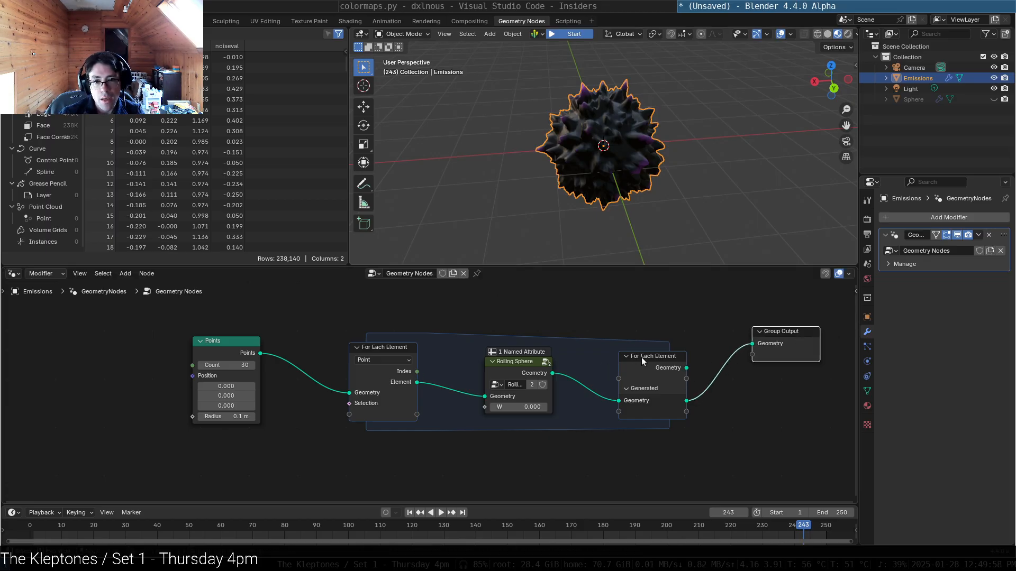
key(shift+a)
text(scale)
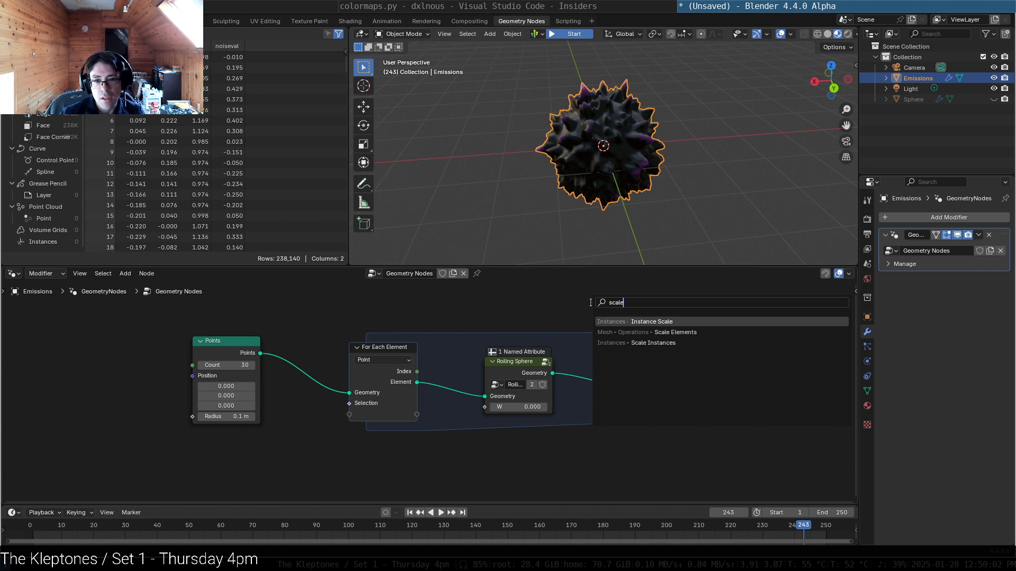
key(Return)
key(Escape)
Step: Insert a Transform Geometry node between Rolling Sphere and the For Each Element generated geometry output
key(shift+a)
text(set scale)
key(ctrl+a)
text(transform)
key(Return)
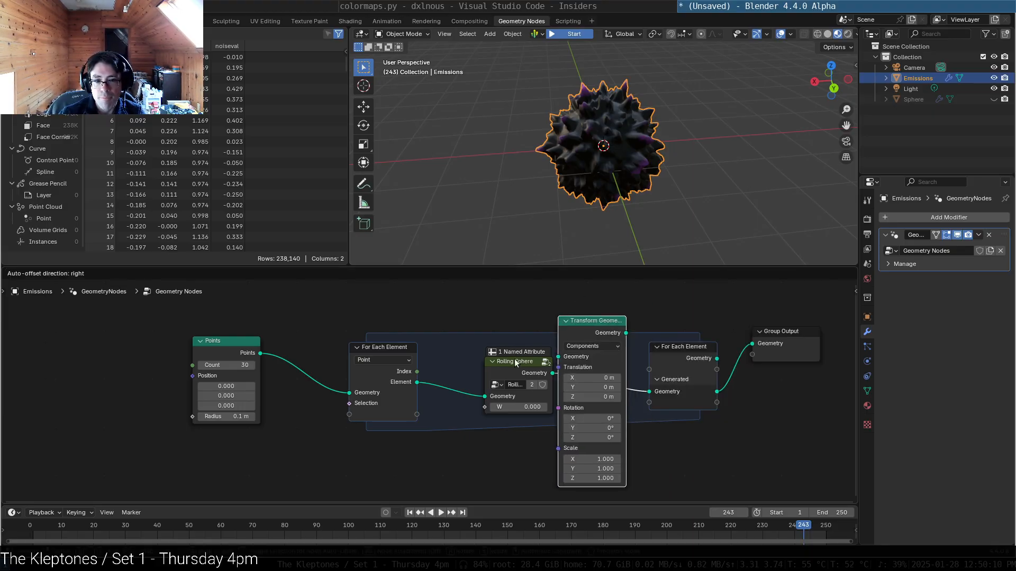
click(632, 298)
Step: Set the Points node's count to 5
click(239, 367)
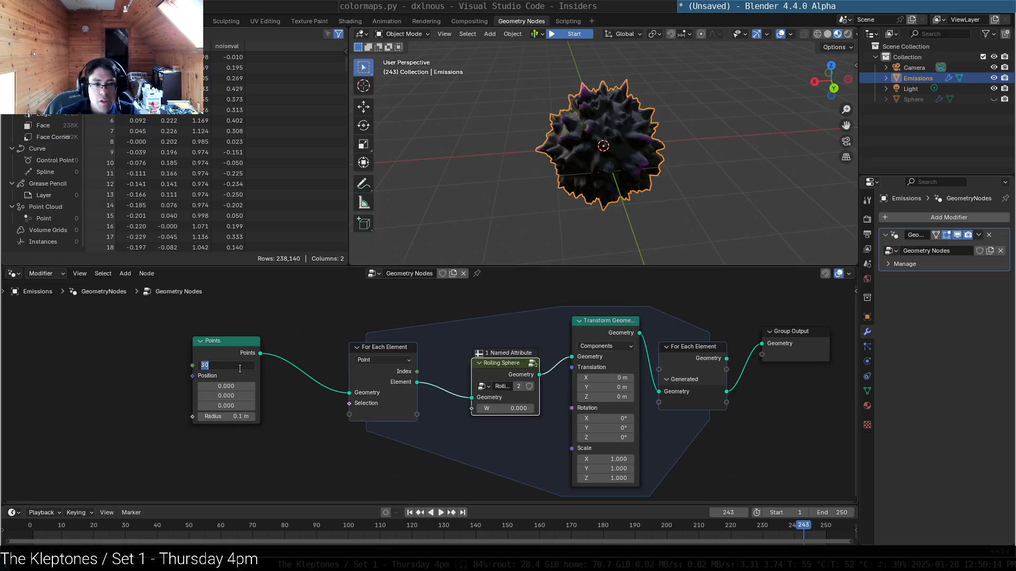
text(5)
key(Return)
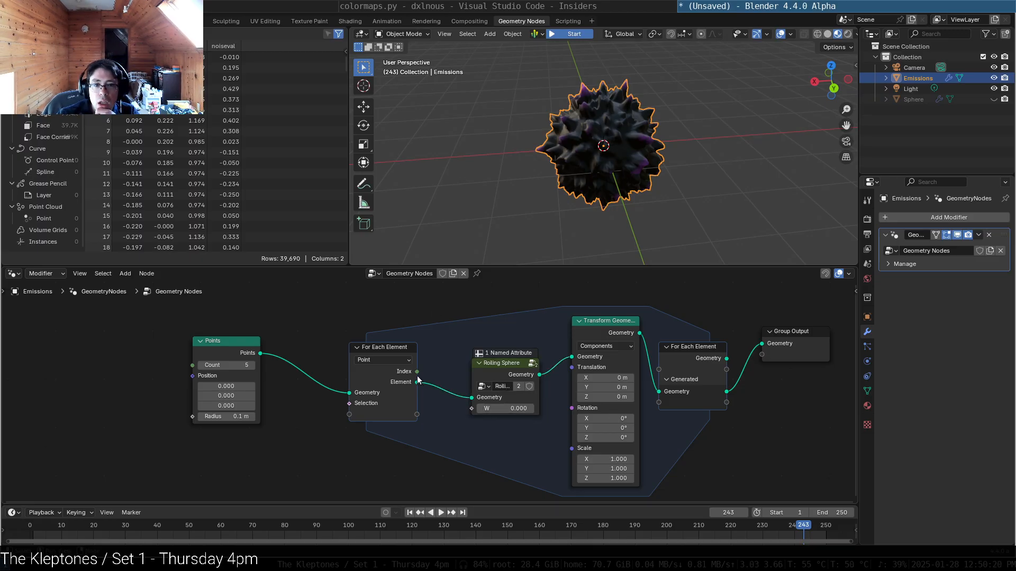
mouse_move(416, 372)
mouse_down()
mouse_move(446, 412)
mouse_move(472, 412)
mouse_move(418, 377)
mouse_up()
click(416, 321)
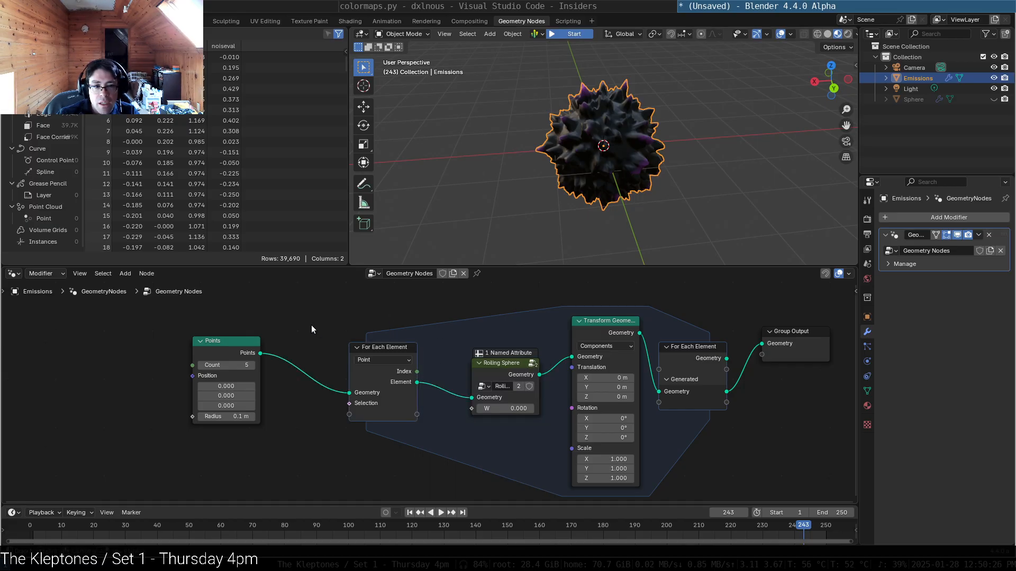
Step: Add a Domain Size node below the Points node, feed it the points, and set its component to Point Cloud
key(shift+a)
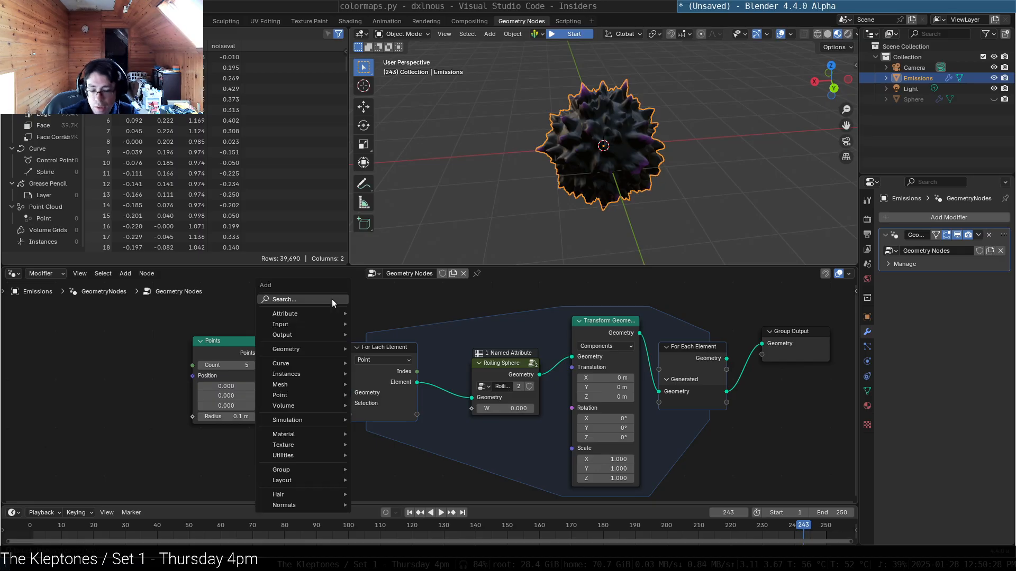
text(domain)
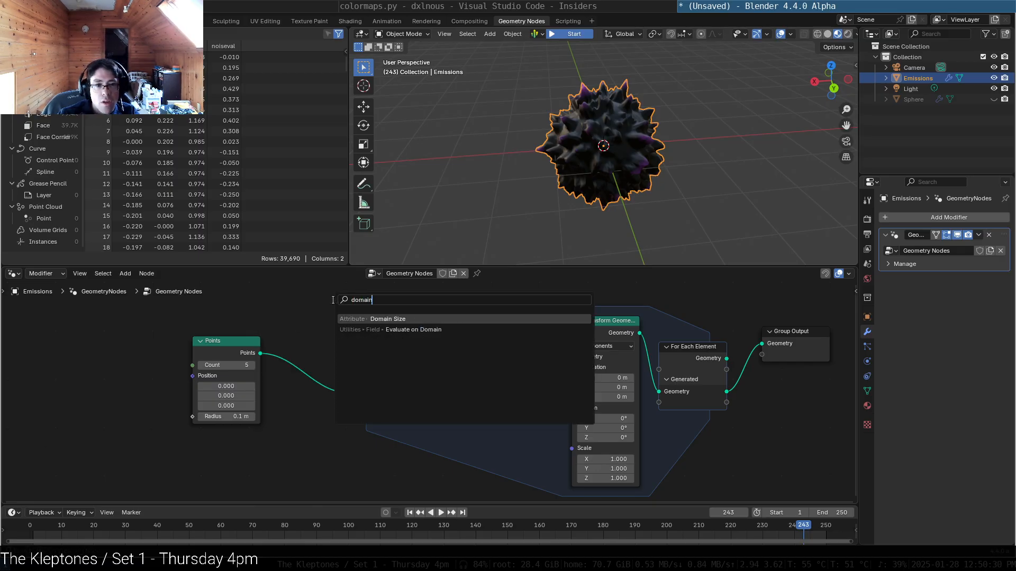
key(Return)
click(274, 449)
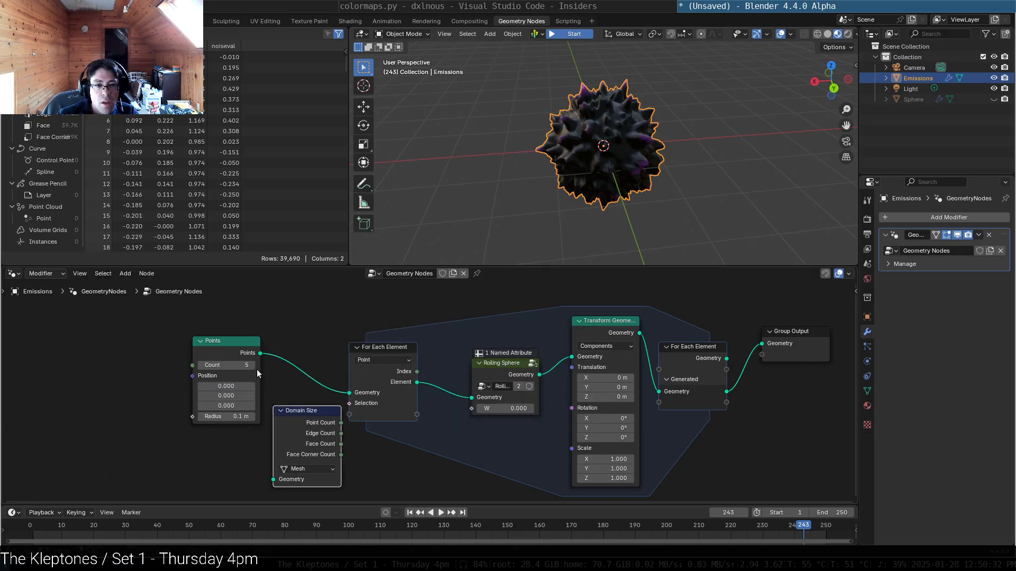
drag(260, 353, 279, 479)
click(305, 470)
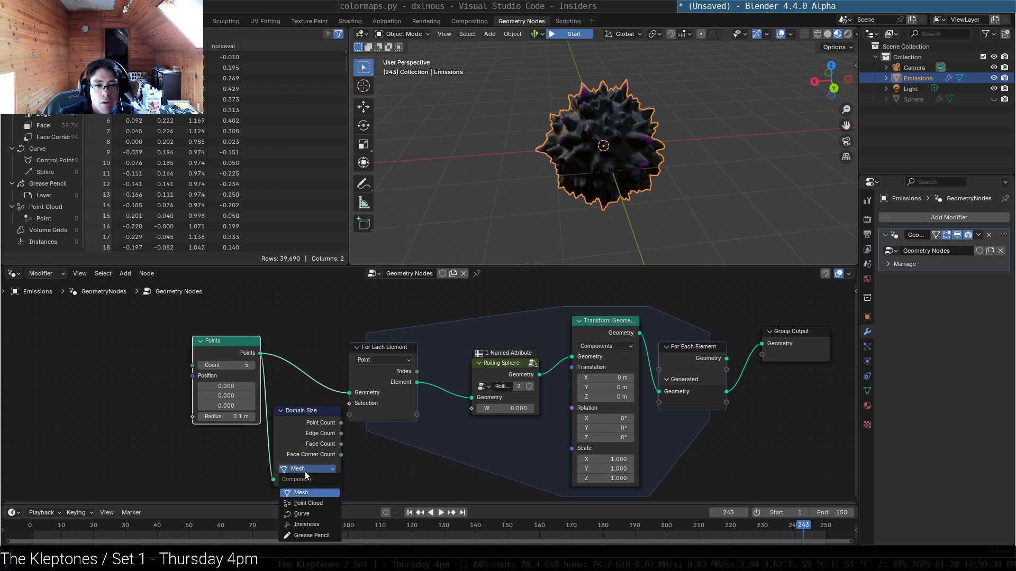
click(318, 504)
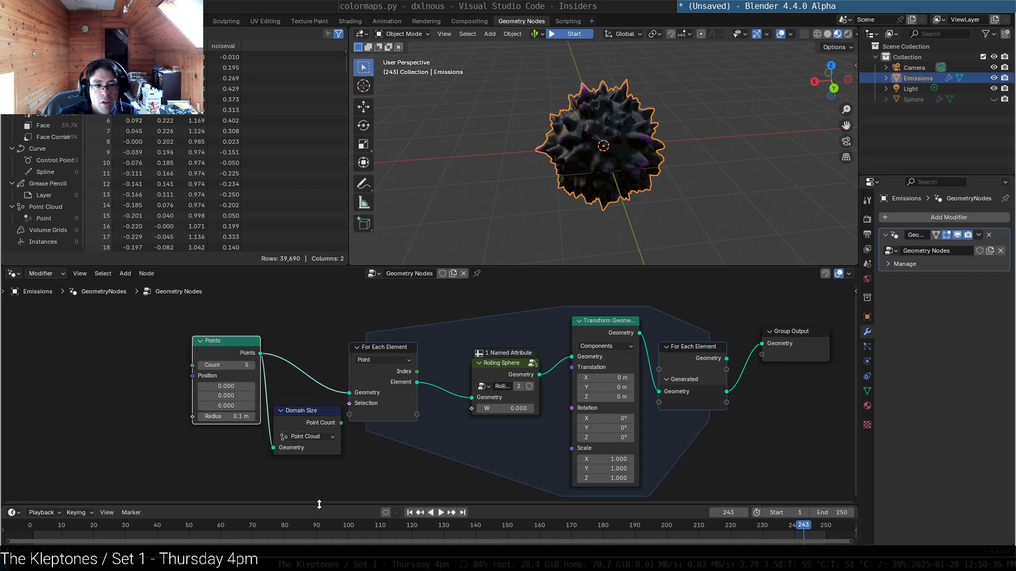
click(314, 437)
Step: Add a math Add node below Rolling Sphere and connect the Domain Size Point Count to its second value
key(shift+a)
text(divide)
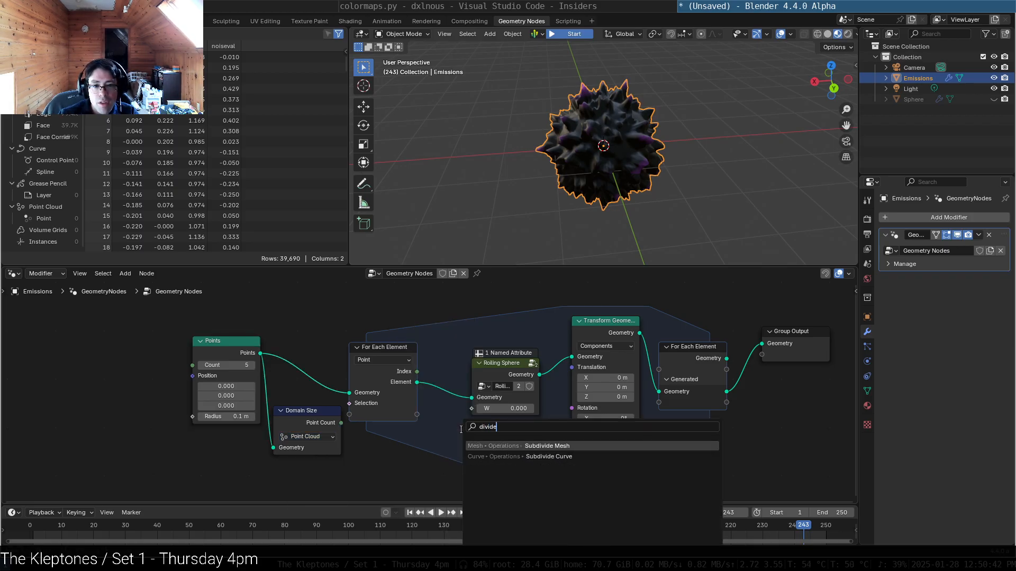
key(BackSpace)
key(BackSpace)
key(BackSpace)
key(BackSpace)
key(BackSpace)
key(BackSpace)
text(add)
key(Return)
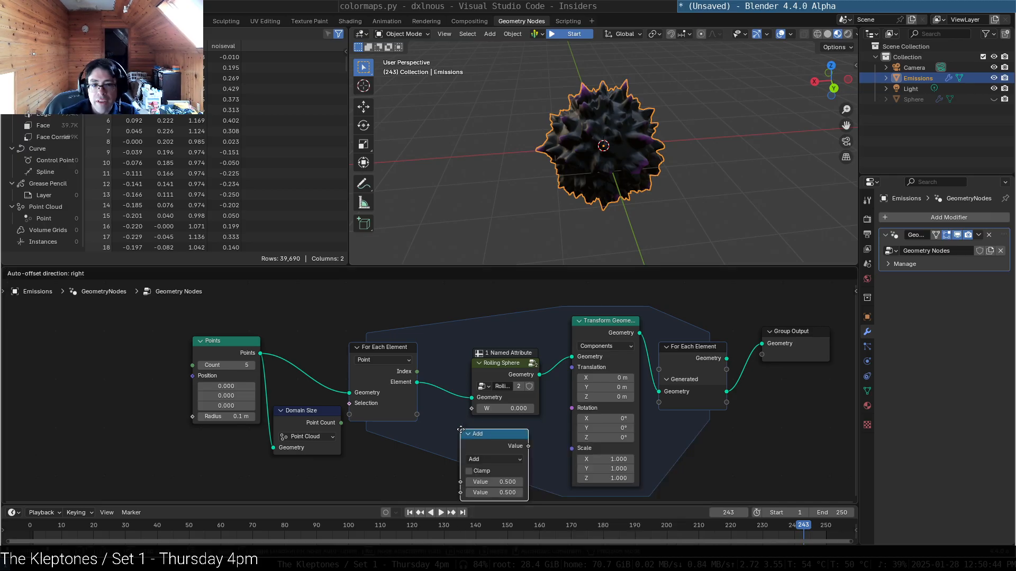
click(425, 401)
drag(342, 423, 423, 463)
Step: Set the Add node's first value to 1
click(468, 451)
text(1)
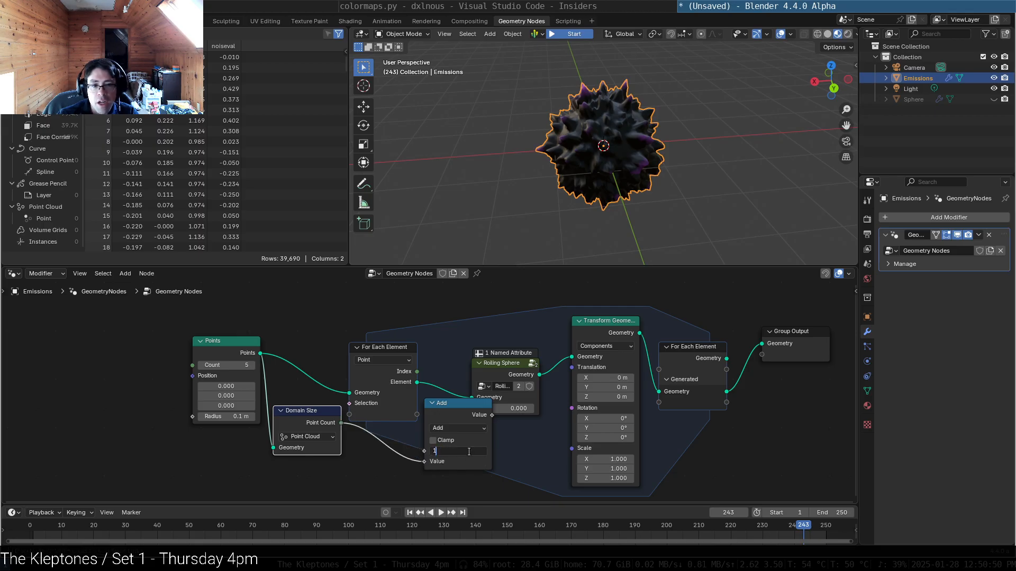
key(Return)
Step: Connect the For Each Element Index to the Add node's first value and the Add result to Rolling Sphere's W input
drag(417, 371, 441, 357)
click(426, 324)
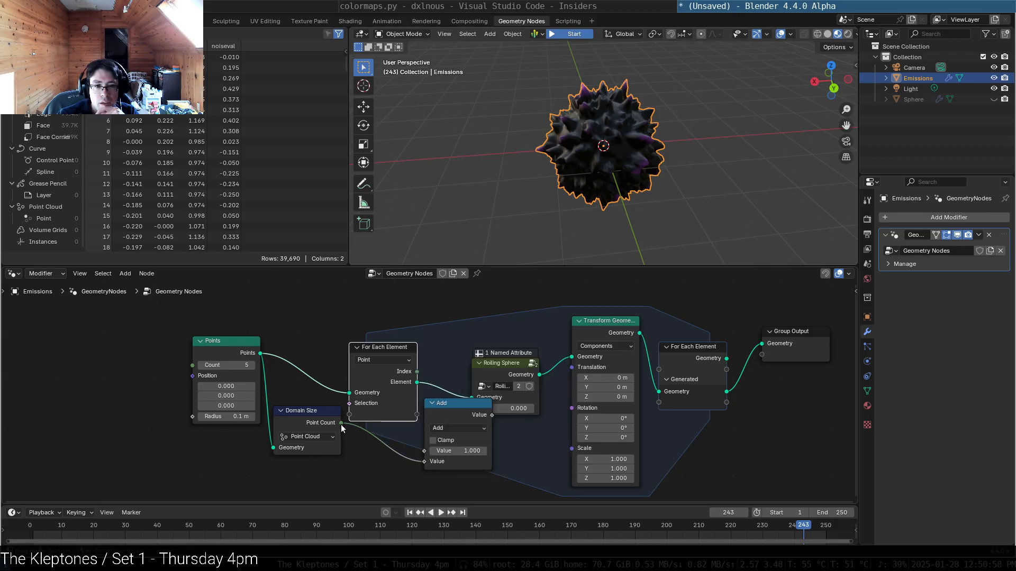
drag(417, 371, 423, 451)
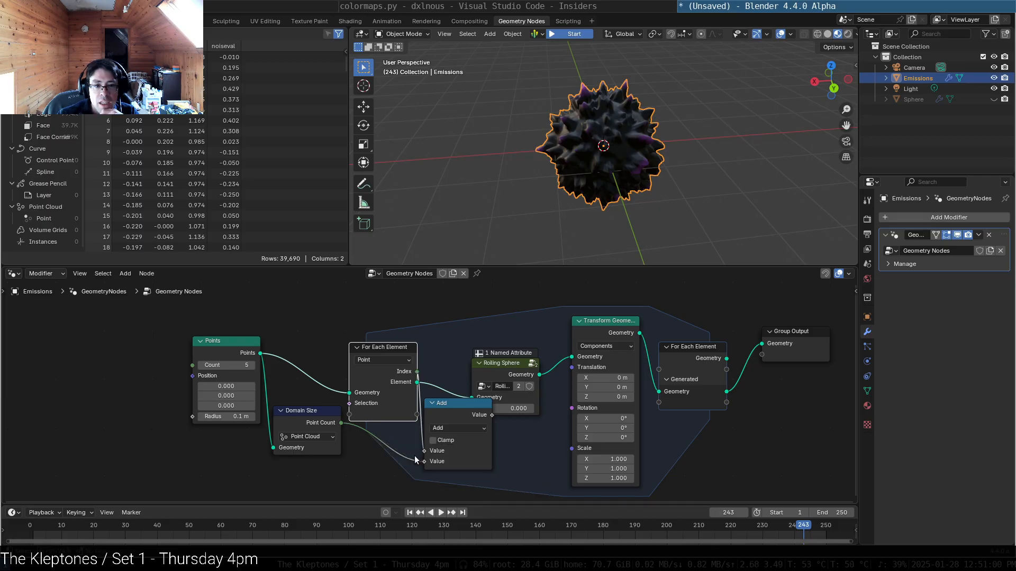
drag(516, 364, 542, 332)
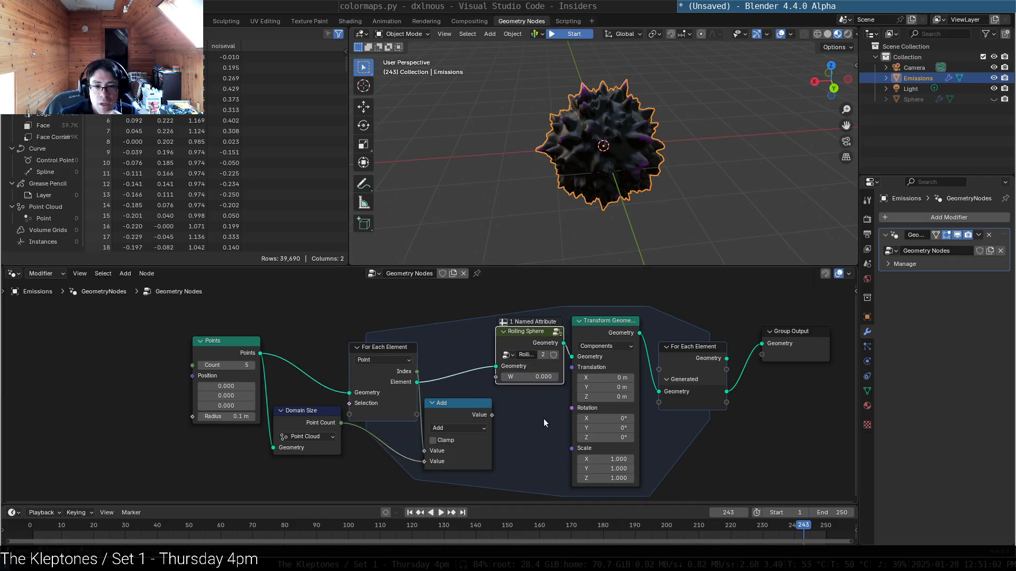
drag(492, 414, 496, 377)
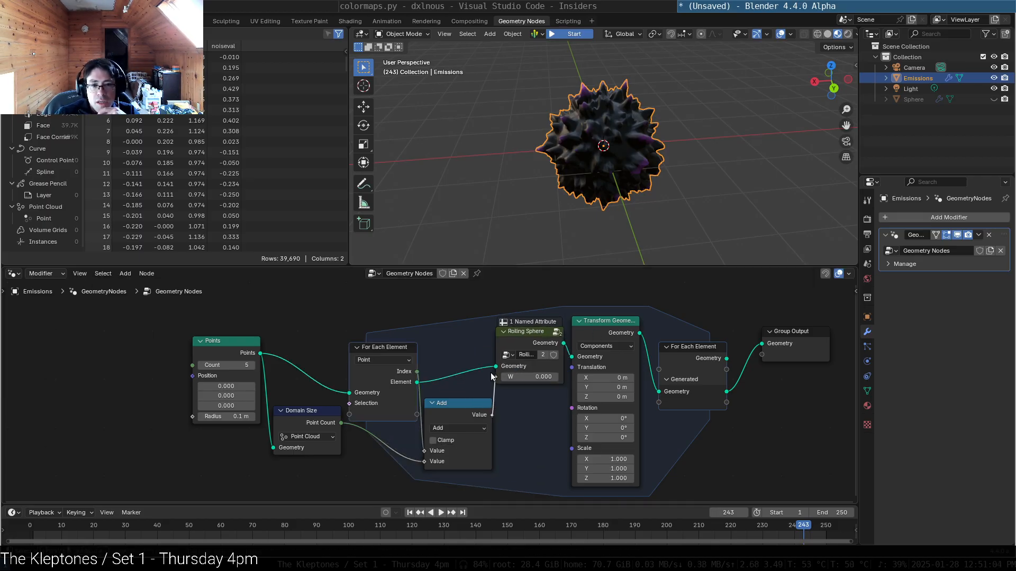
middle_drag(634, 166, 645, 181)
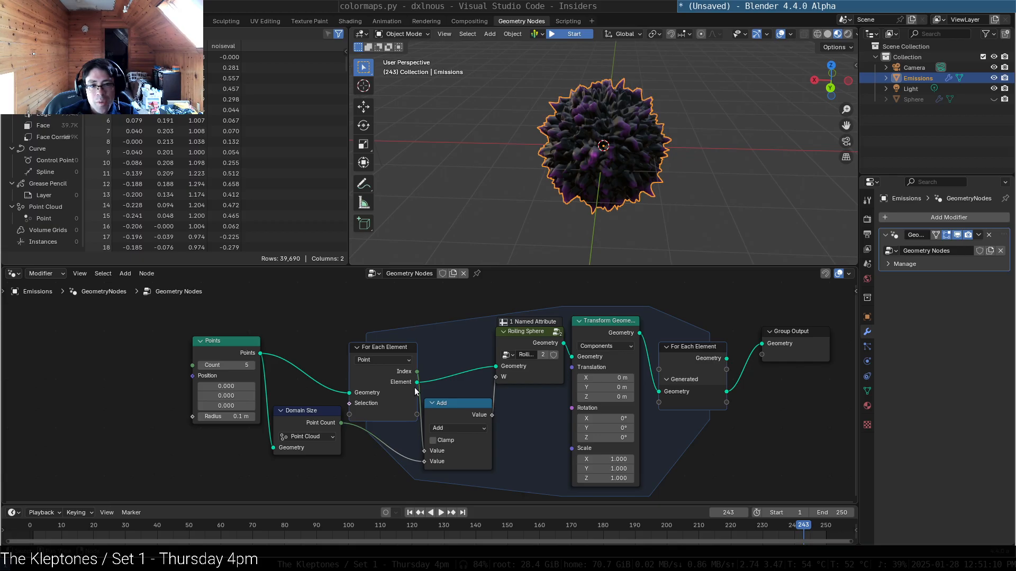
Step: Connect the For Each Element Index to the Transform Geometry scale and inspect the resulting spheres from several angles
drag(417, 372, 572, 448)
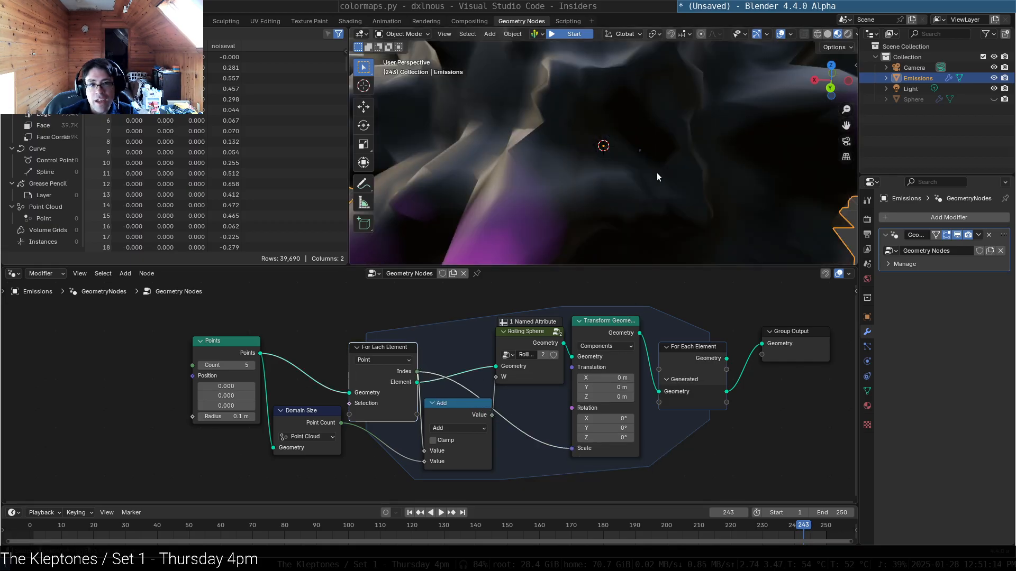
scroll(655, 171, down, 9)
scroll(655, 171, up, 4)
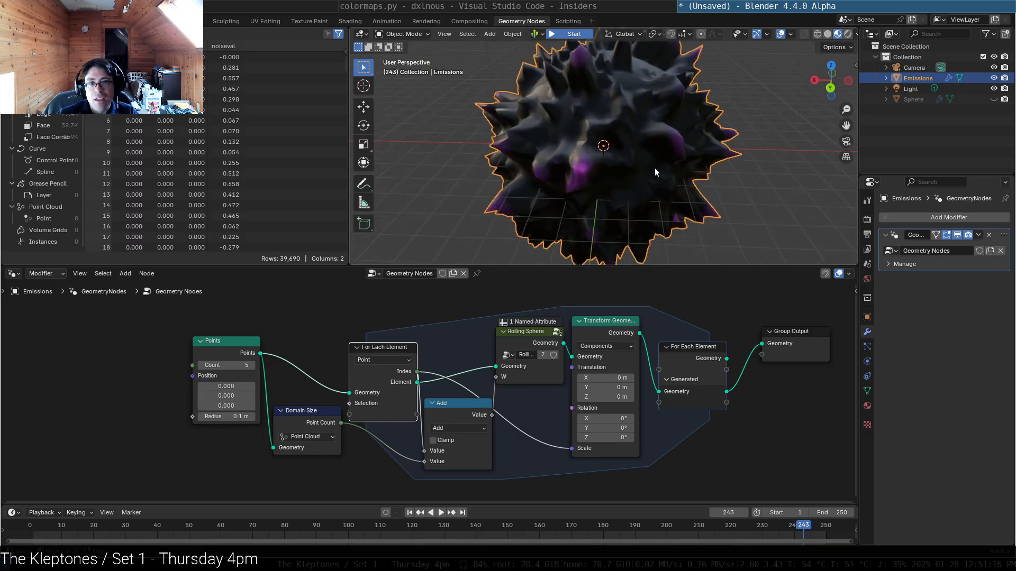
middle_drag(683, 139, 539, 132)
scroll(539, 136, up, 6)
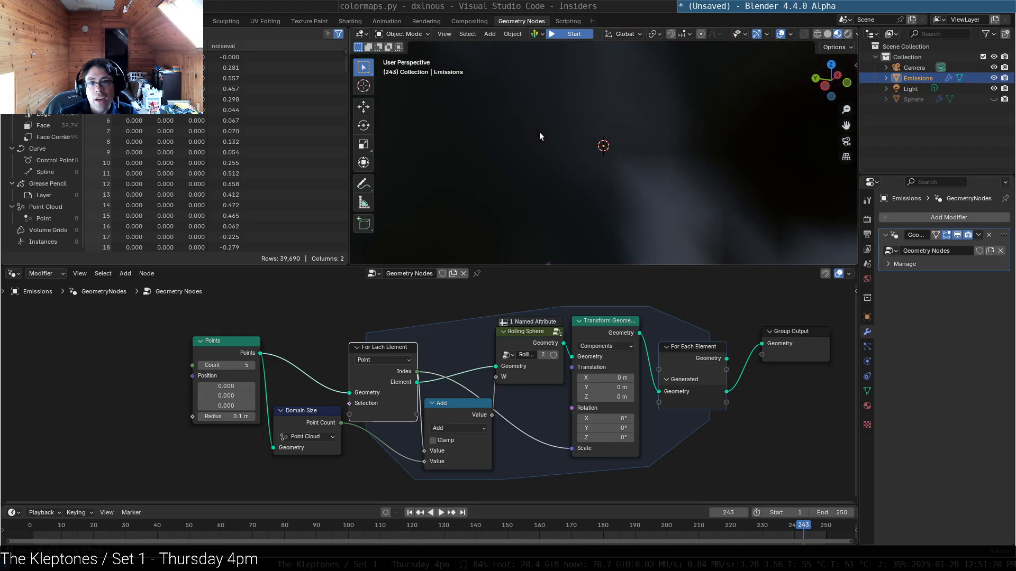
scroll(539, 136, down, 3)
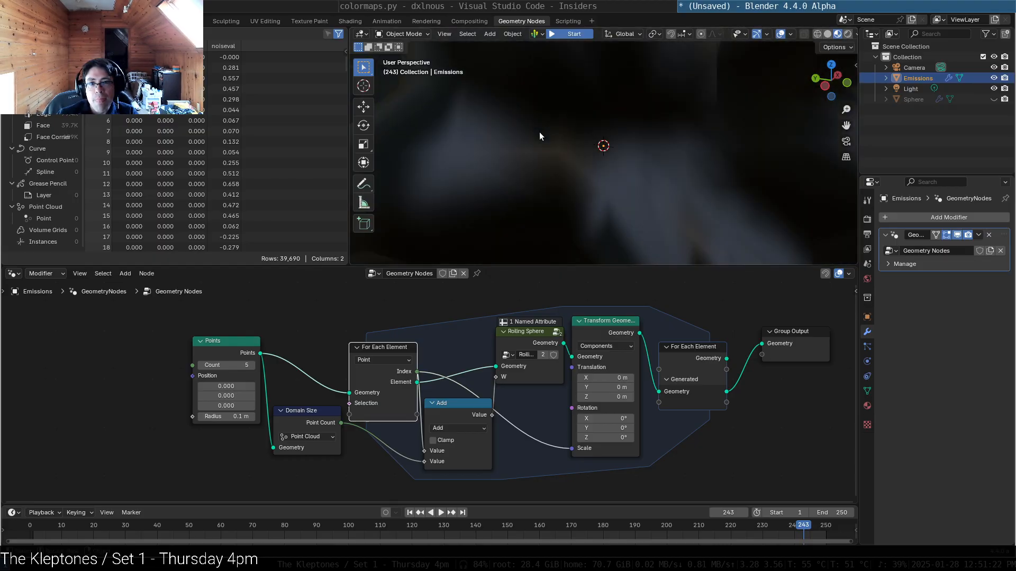
scroll(539, 132, down, 6)
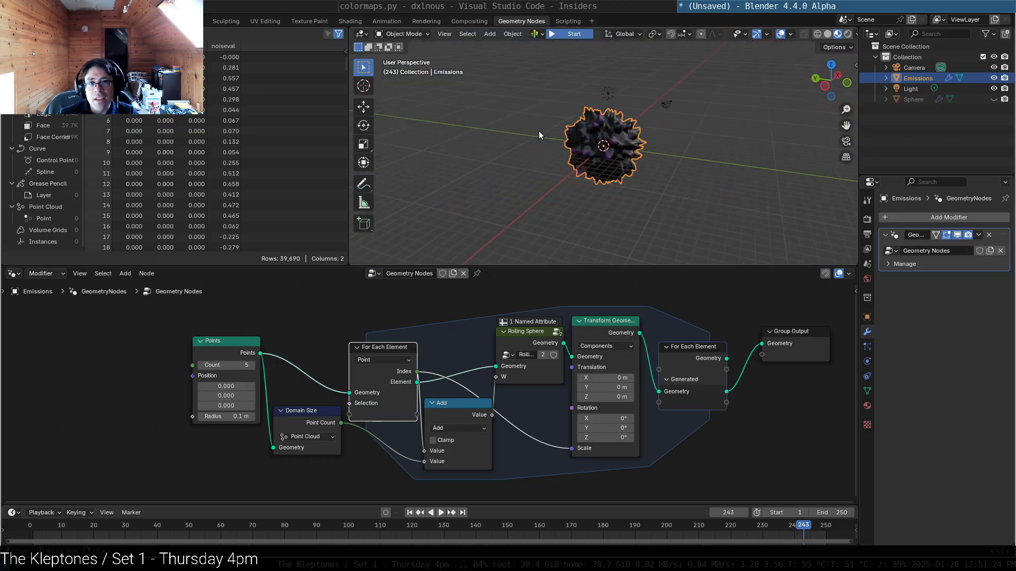
scroll(538, 131, up, 2)
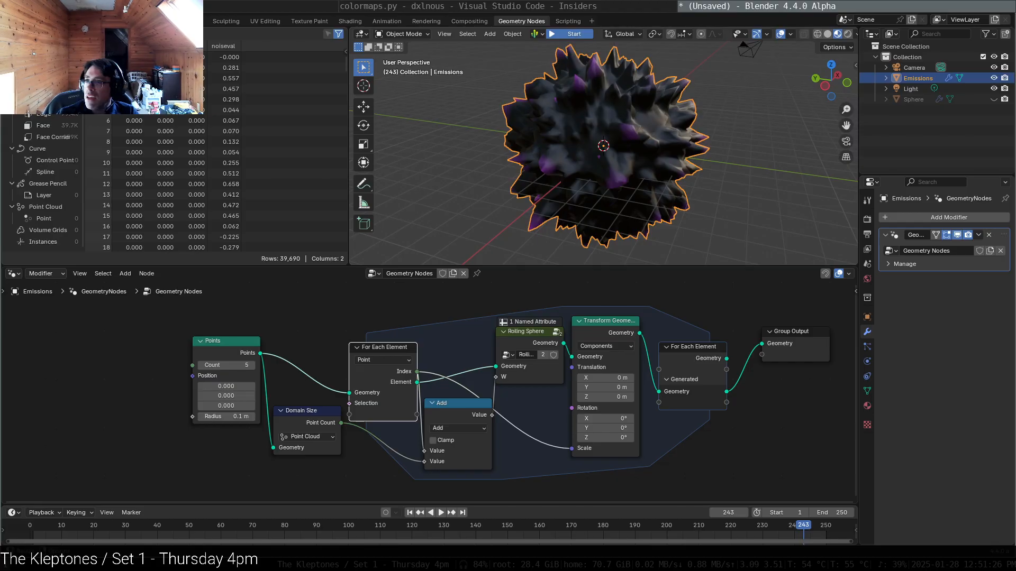
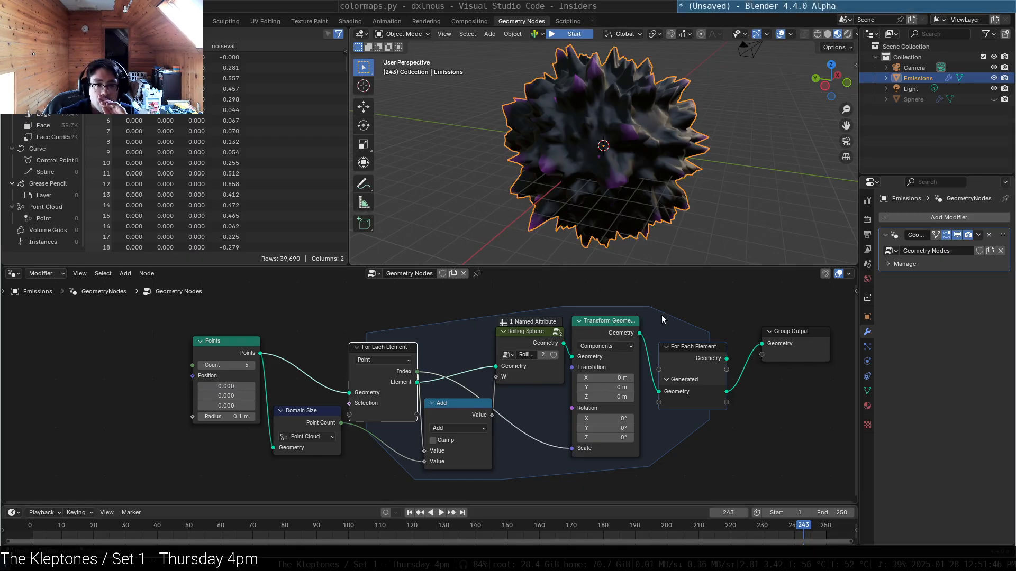
click(677, 301)
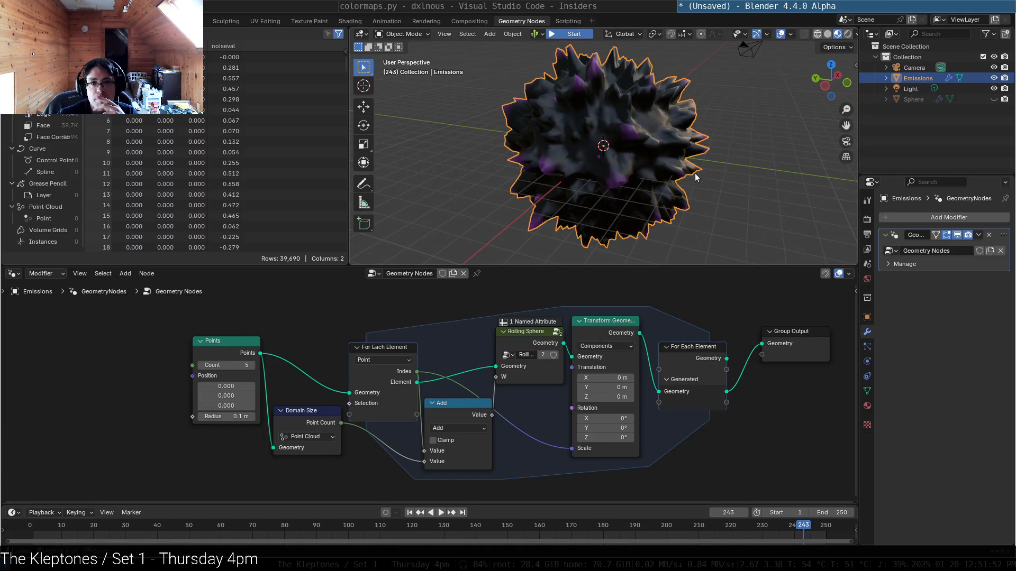
Step: Show the viewport in wireframe and insert a Multiply math node between the For Each Element Index and the Transform Geometry Scale
key(shift+z)
middle_drag(666, 170, 602, 168)
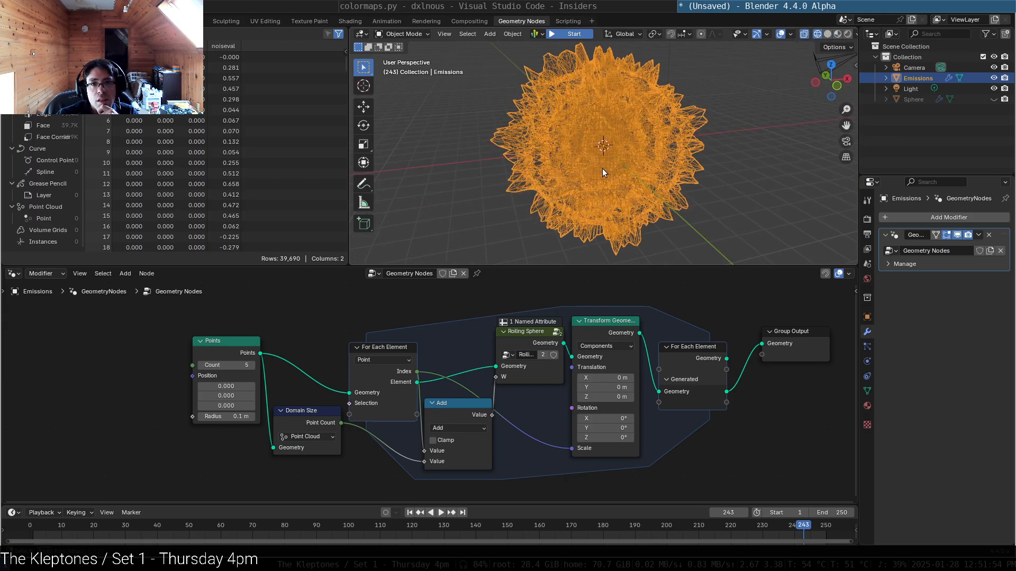
key(shift+a)
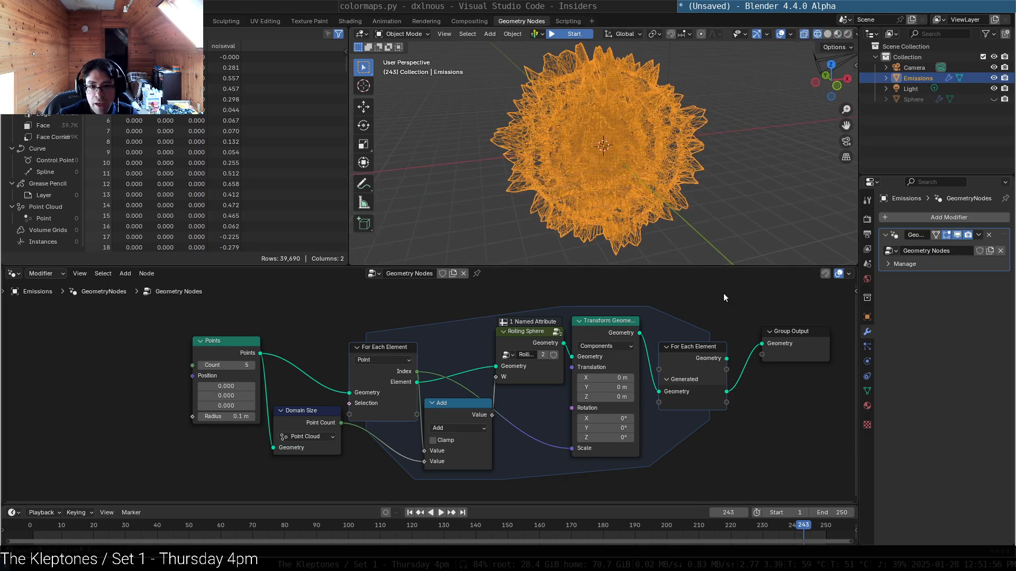
text(math)
key(Return)
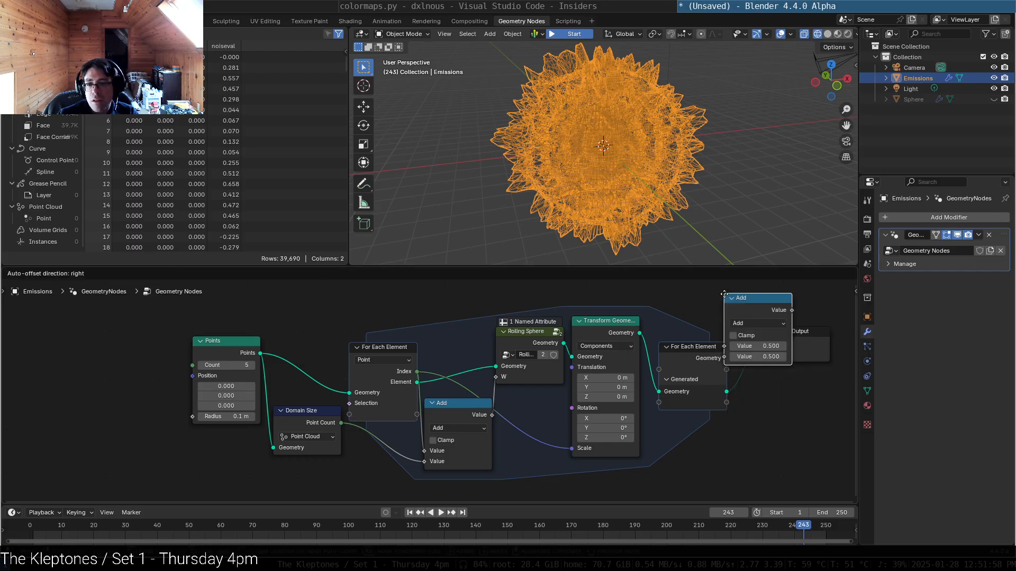
click(499, 391)
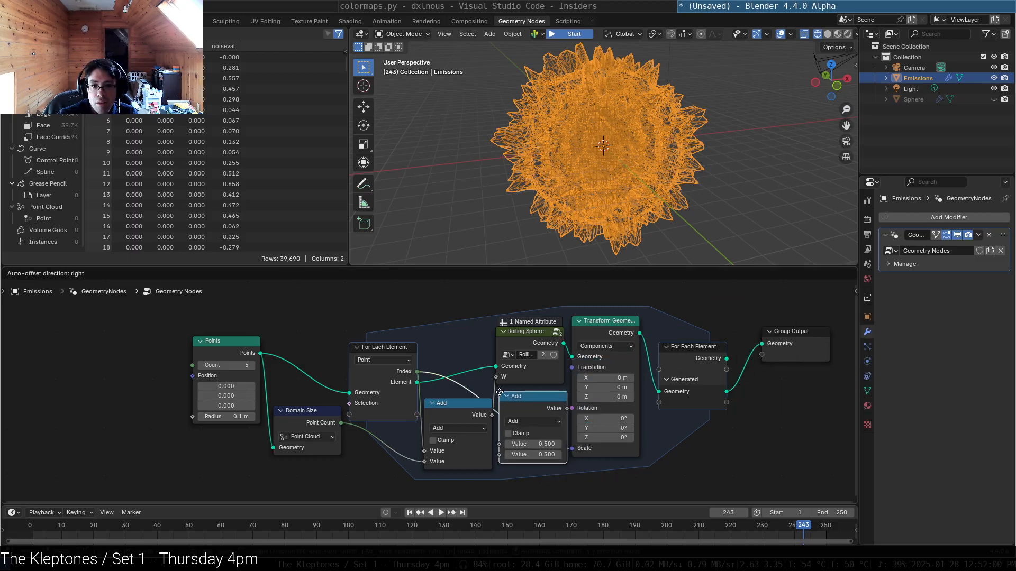
click(522, 421)
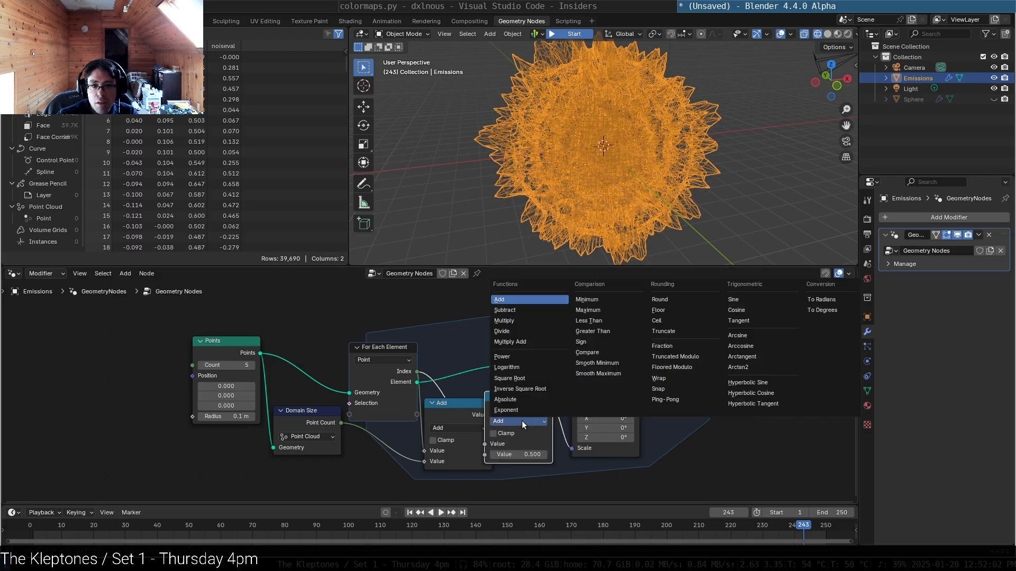
click(517, 321)
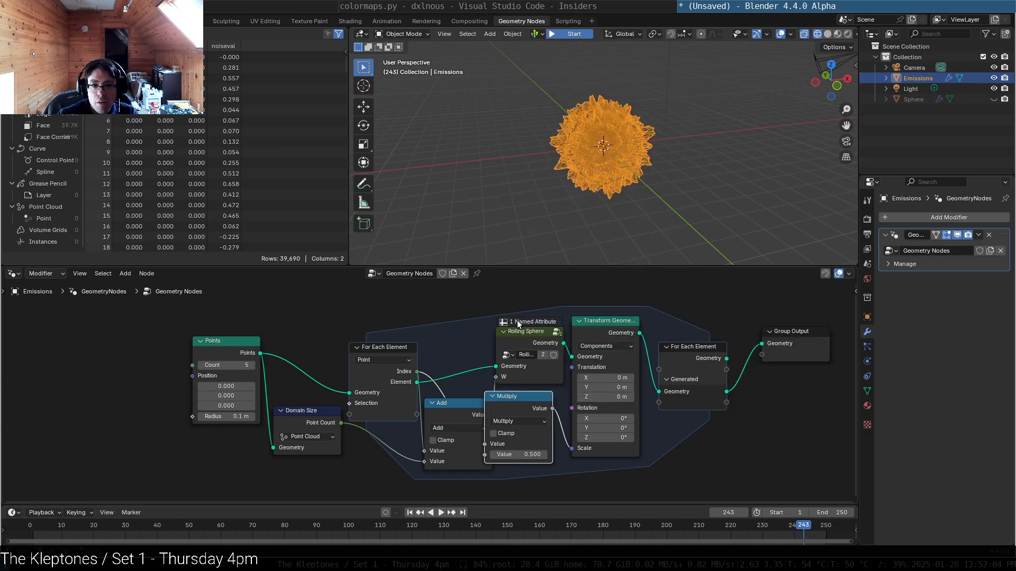
Step: Set the Multiply node's second value to 10 and inspect the enlarged wireframe shells
click(524, 454)
text(10)
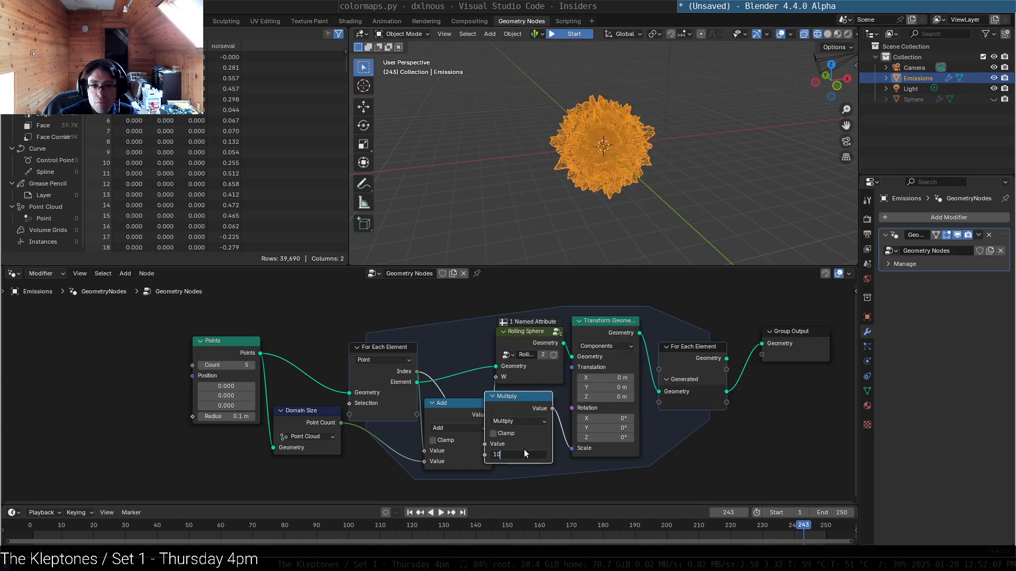
key(Return)
scroll(648, 148, down, 6)
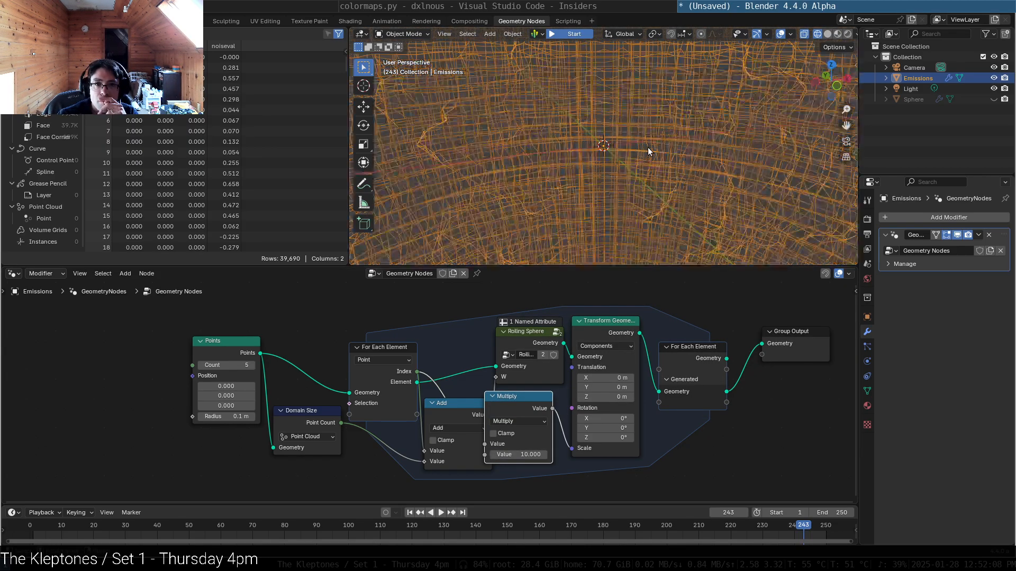
scroll(648, 147, down, 3)
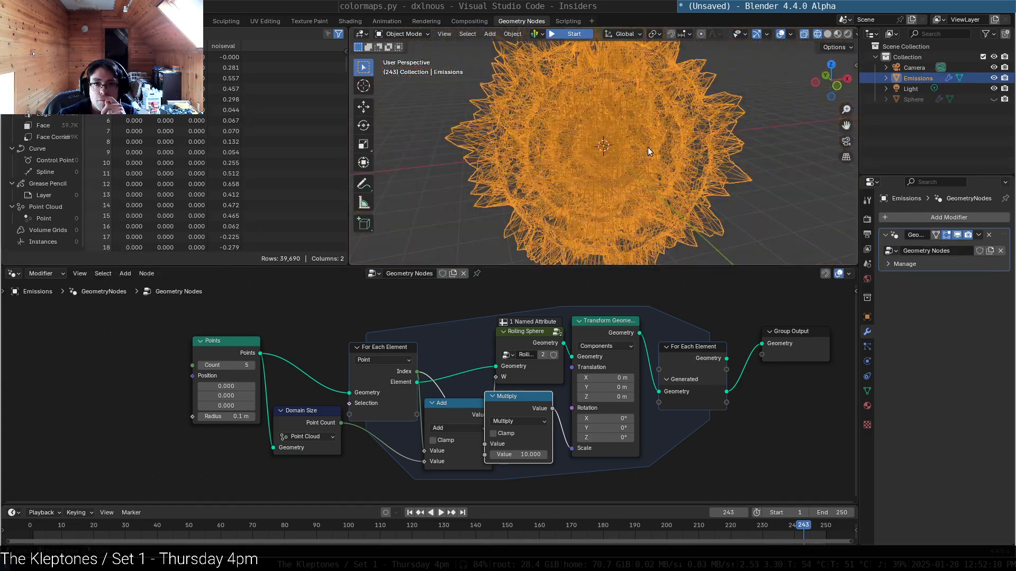
scroll(648, 147, up, 2)
middle_drag(647, 147, 773, 136)
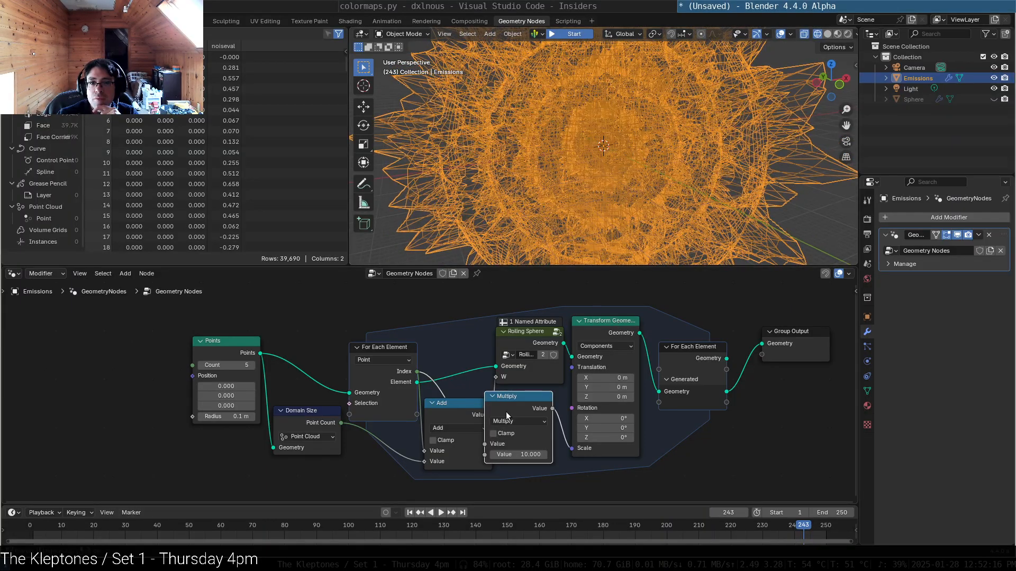
Step: Rearrange the Multiply, Transform Geometry, For Each Element and Add nodes to leave free space before the Multiply node
mouse_move(529, 397)
mouse_down()
mouse_move(549, 402)
mouse_move(540, 400)
mouse_up()
drag(602, 321, 613, 323)
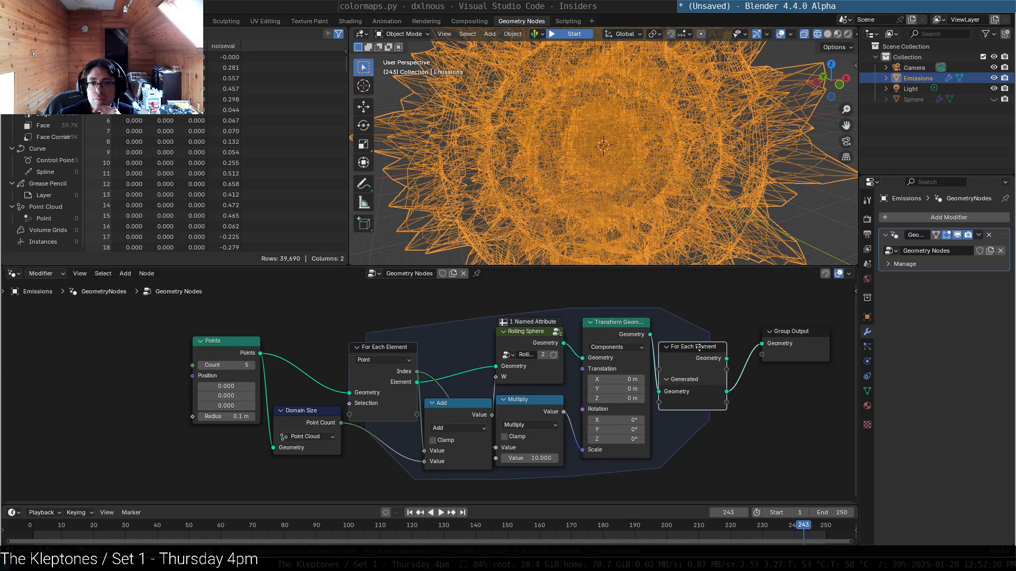
drag(692, 348, 716, 342)
drag(524, 404, 533, 401)
drag(392, 348, 366, 326)
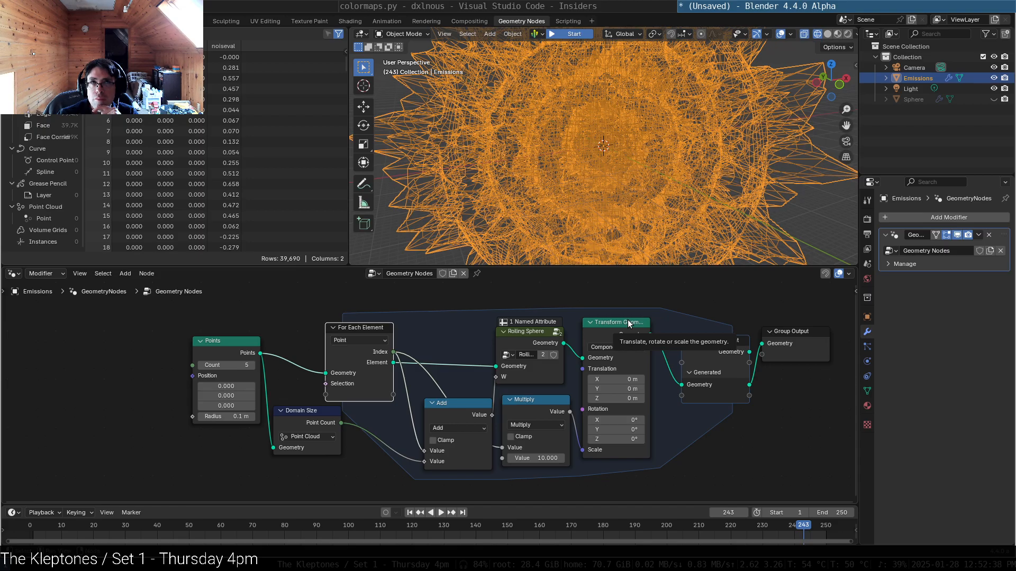
click(550, 402)
drag(451, 402, 402, 405)
Step: Insert a math Add node between the For Each Element Index and the Multiply node, with its second value set to 1
key(shift+a)
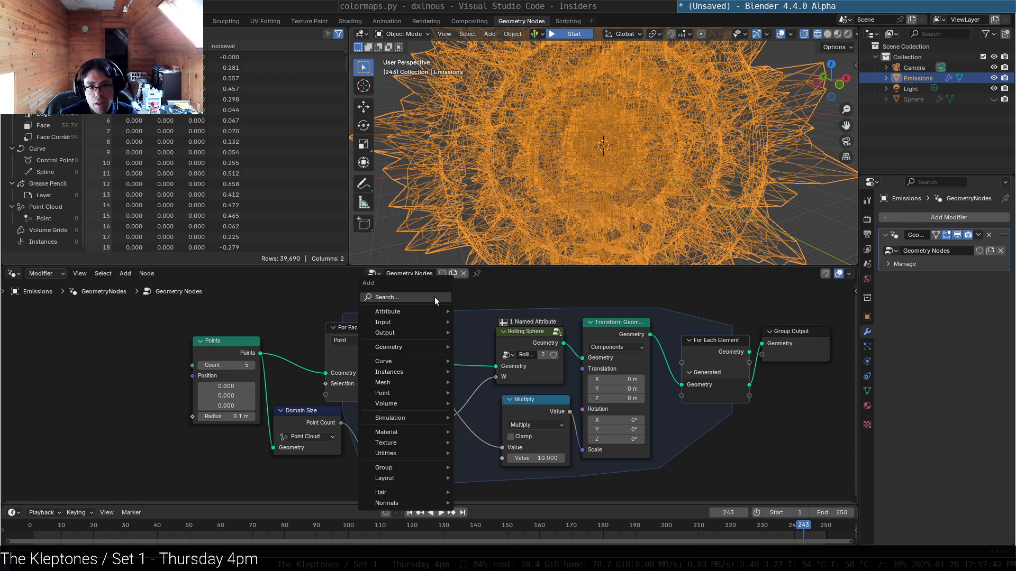
click(434, 297)
text(math)
key(Return)
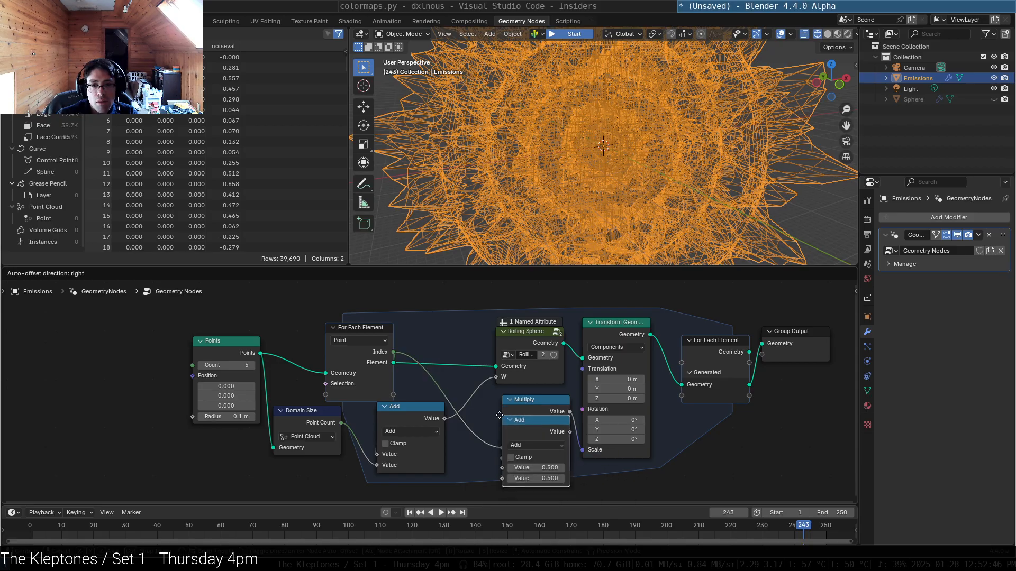
click(416, 407)
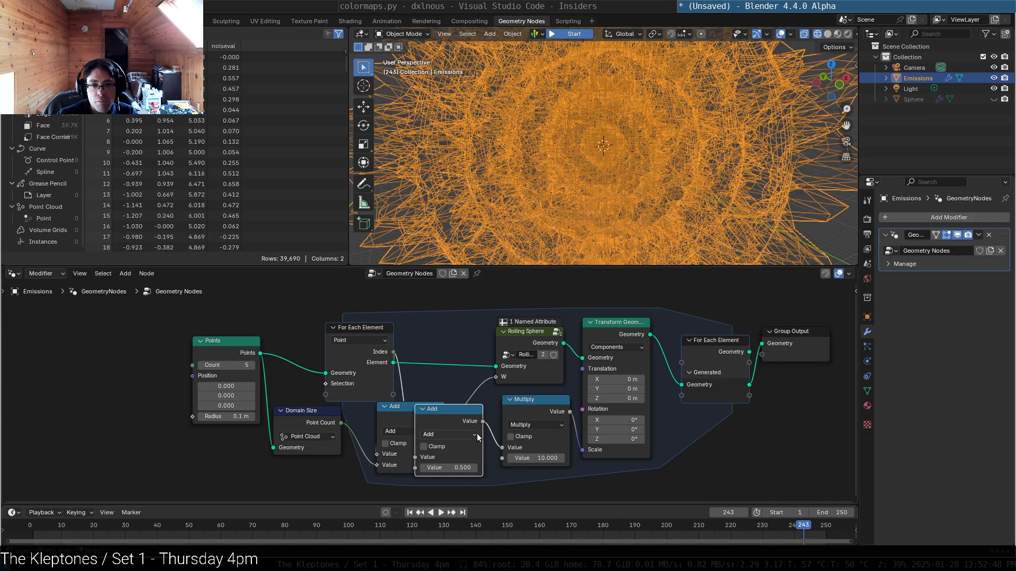
click(455, 468)
text(1)
key(Return)
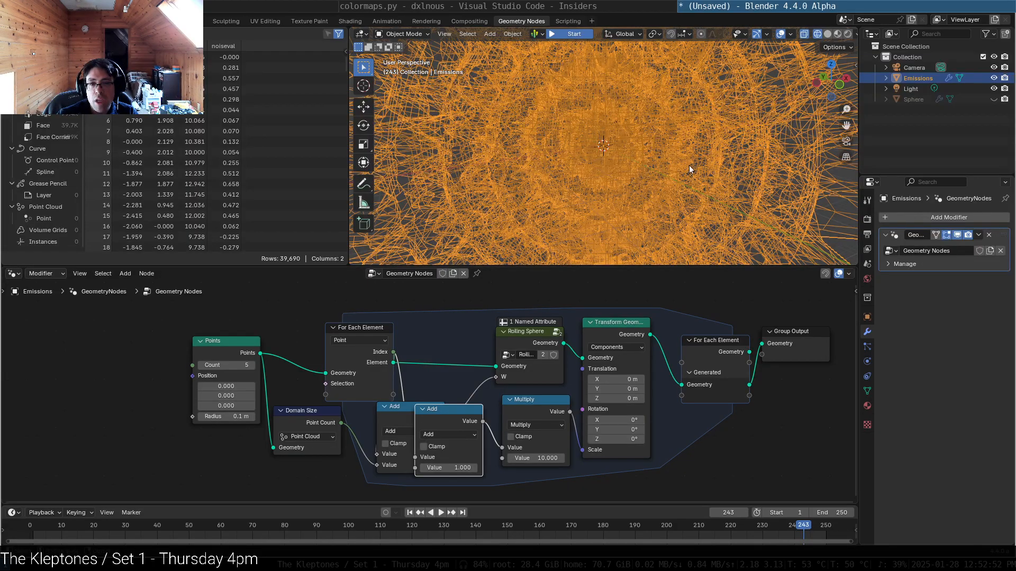
scroll(686, 163, down, 6)
scroll(687, 163, up, 2)
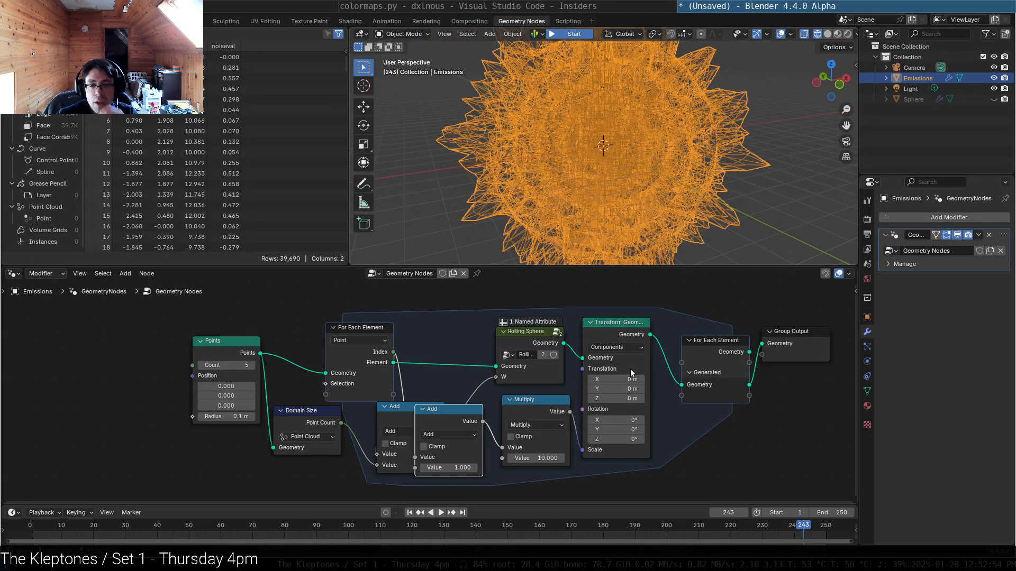
Step: Spread out the node layout from Points to Group Output, separating the Add, Multiply and Transform Geometry nodes
drag(378, 401, 372, 417)
drag(534, 331, 505, 330)
drag(734, 340, 743, 336)
drag(805, 336, 821, 343)
drag(741, 339, 735, 326)
mouse_move(360, 325)
mouse_down()
mouse_move(373, 314)
mouse_move(356, 314)
mouse_up()
drag(304, 413, 312, 431)
drag(233, 342, 156, 338)
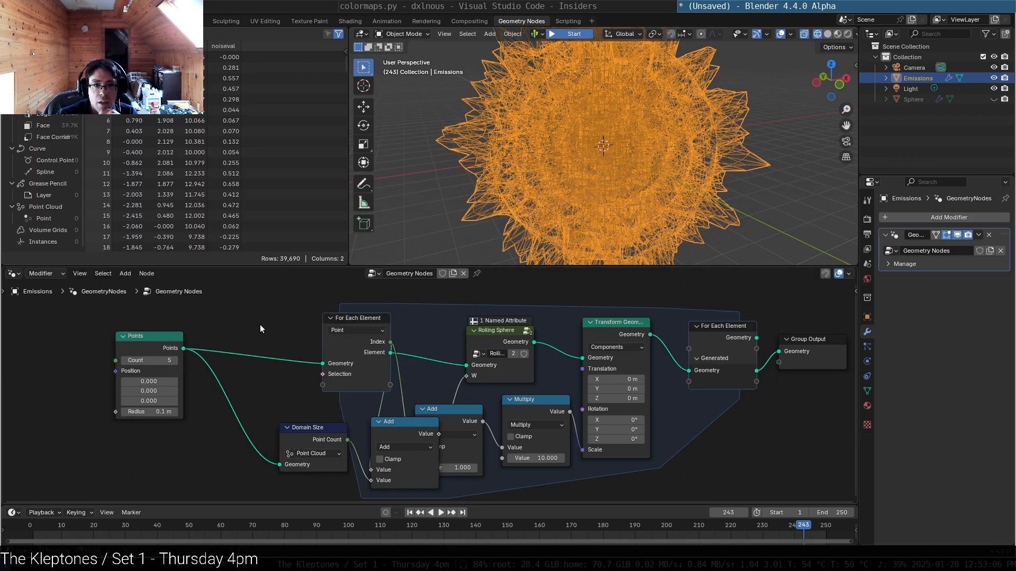
drag(439, 410, 459, 409)
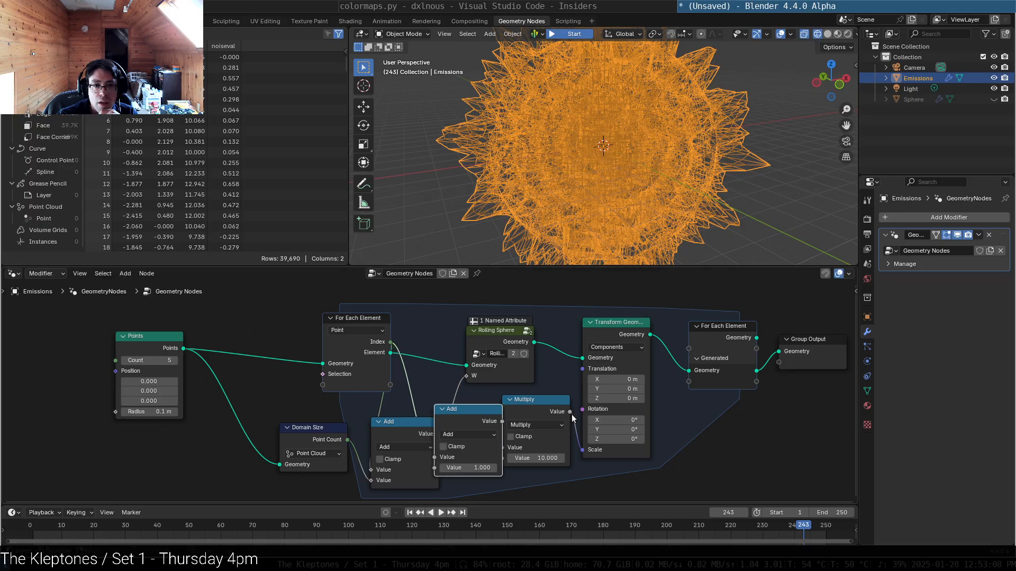
click(535, 400)
drag(536, 400, 556, 404)
drag(617, 322, 651, 321)
drag(730, 323, 819, 342)
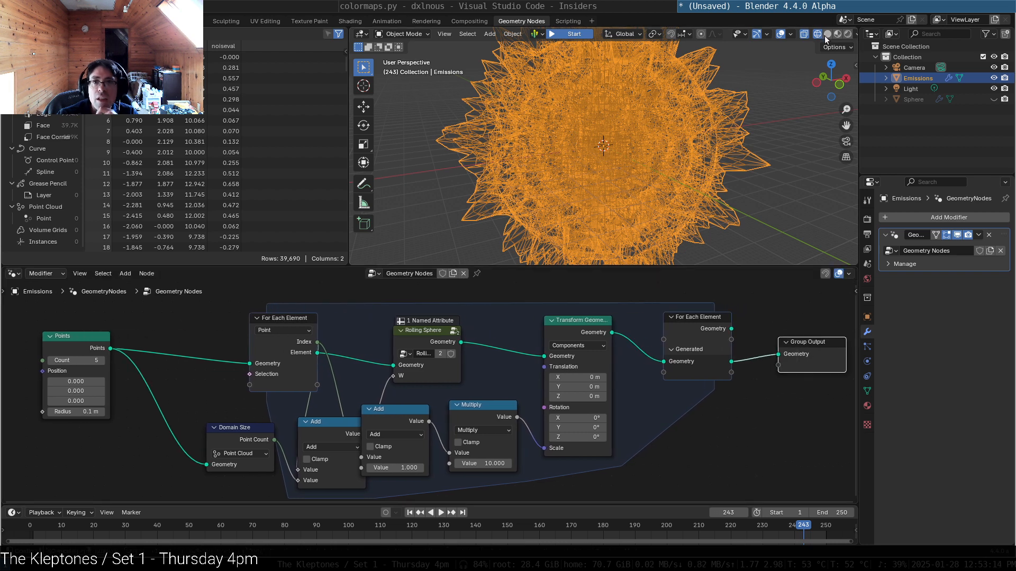
click(789, 312)
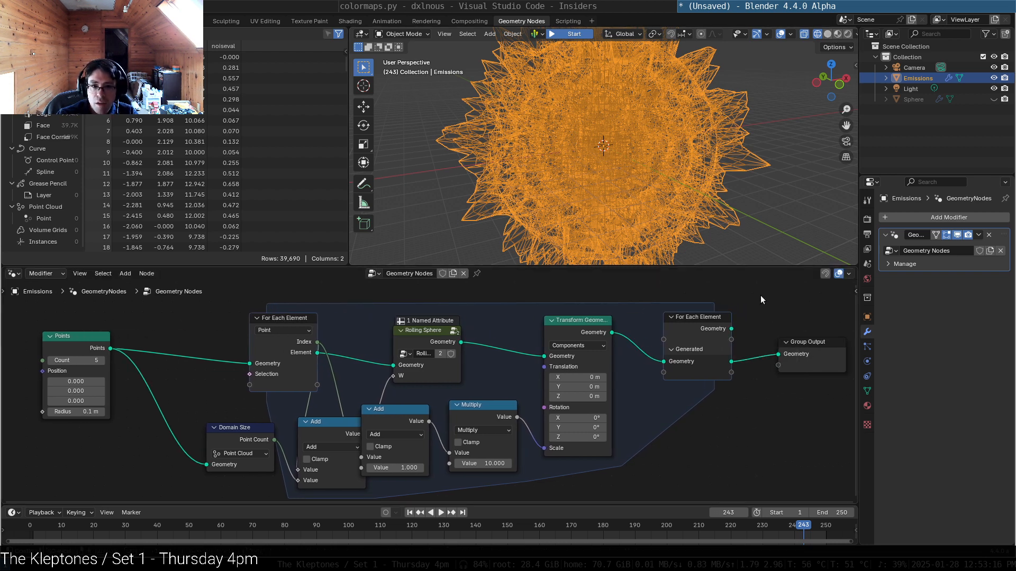
key(shift+a)
text(visib)
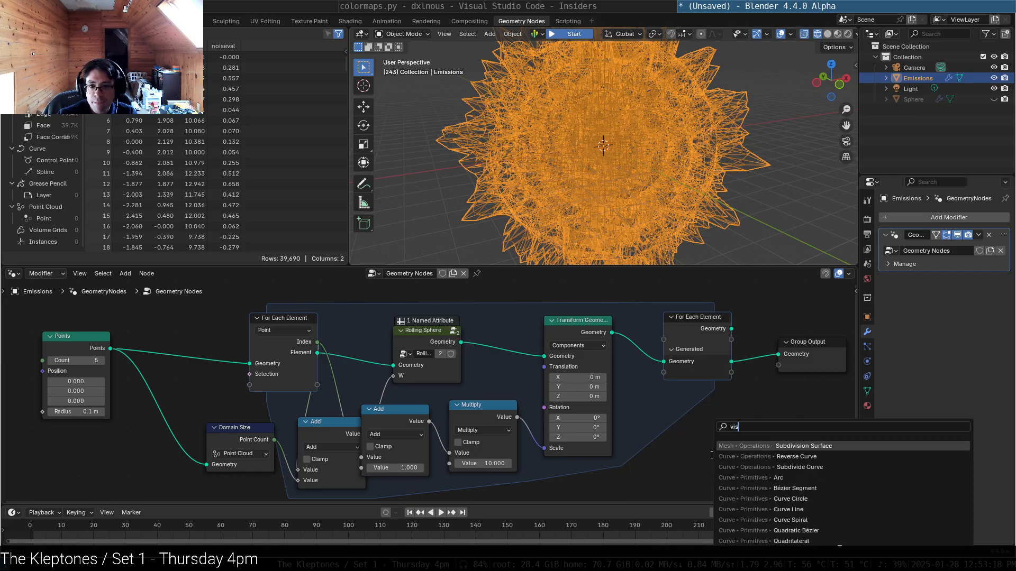
key(BackSpace)
key(BackSpace)
key(BackSpace)
key(BackSpace)
key(BackSpace)
text(set v)
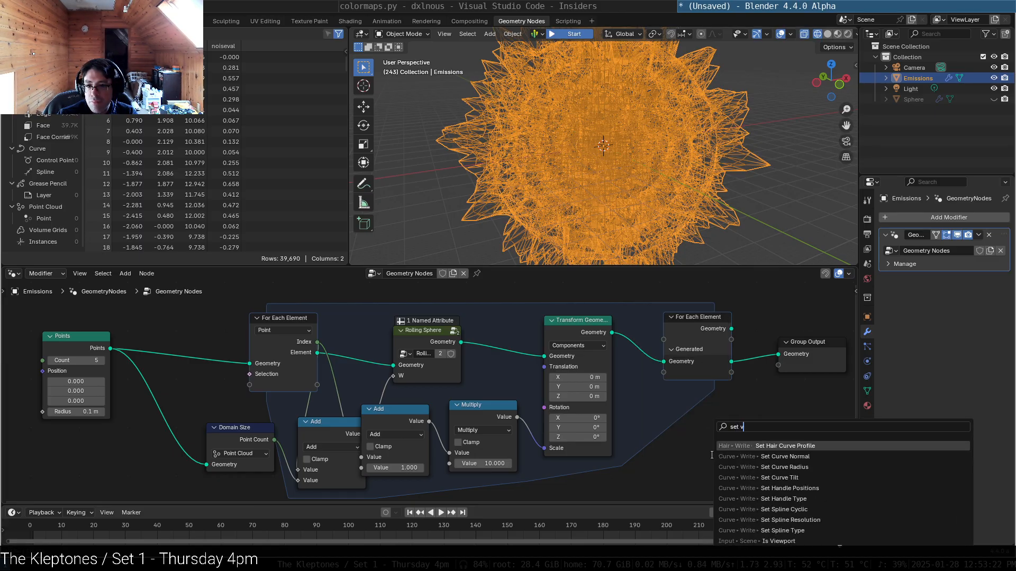
key(Escape)
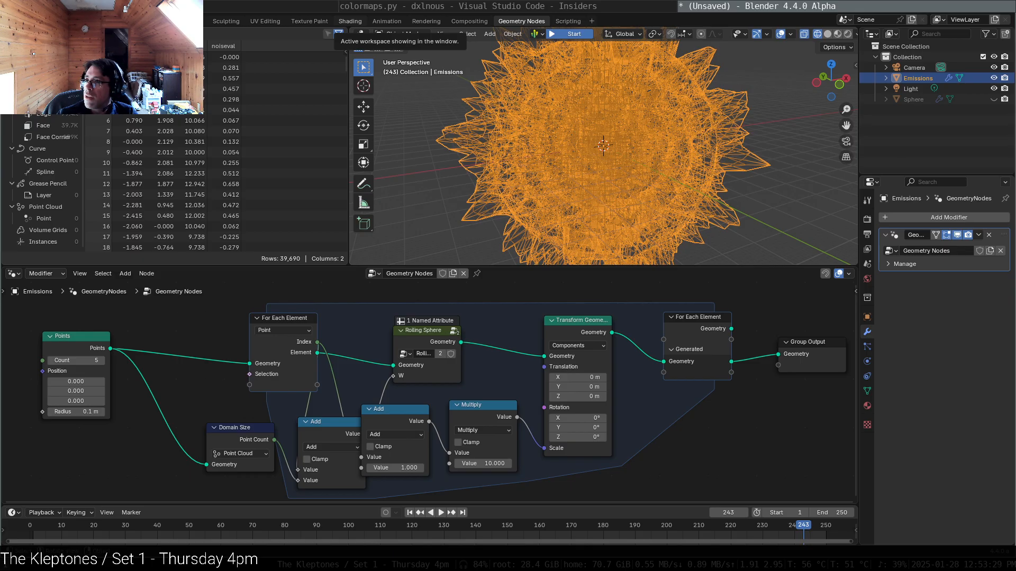
Step: In the Shading workspace, assign the Noisy Bumps material to the Emissions object and undo the last node layout changes
click(350, 21)
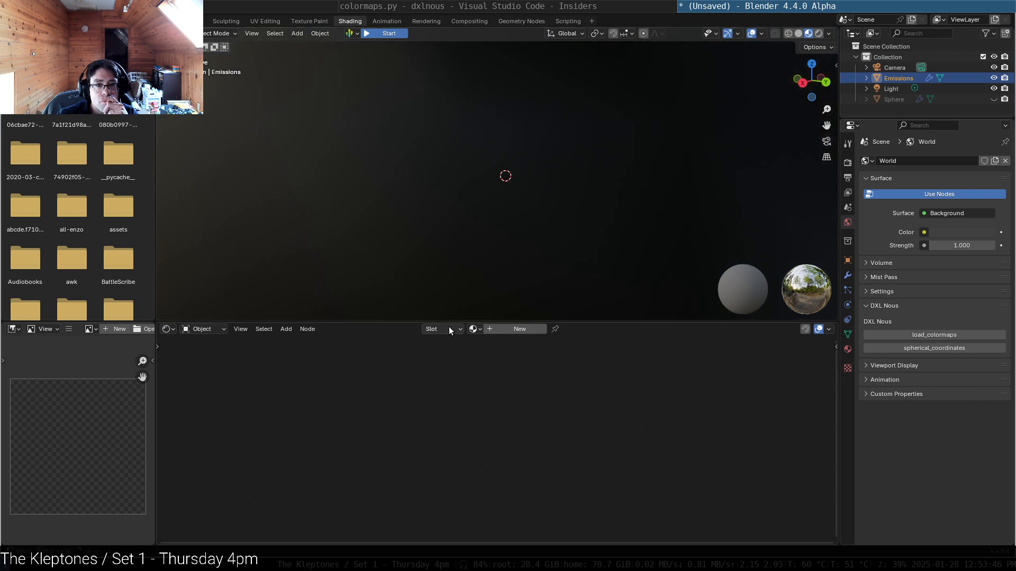
click(475, 329)
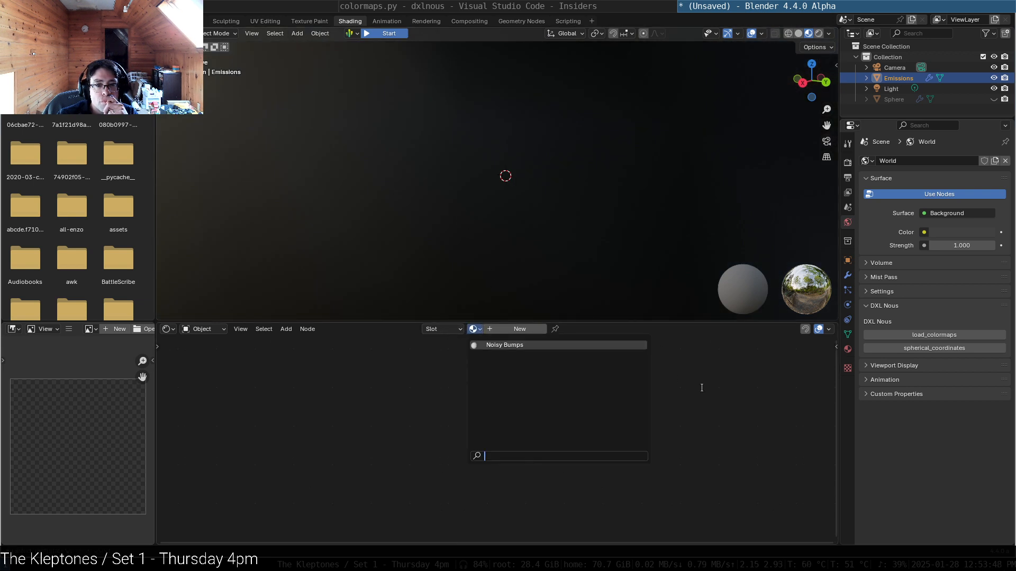
click(570, 346)
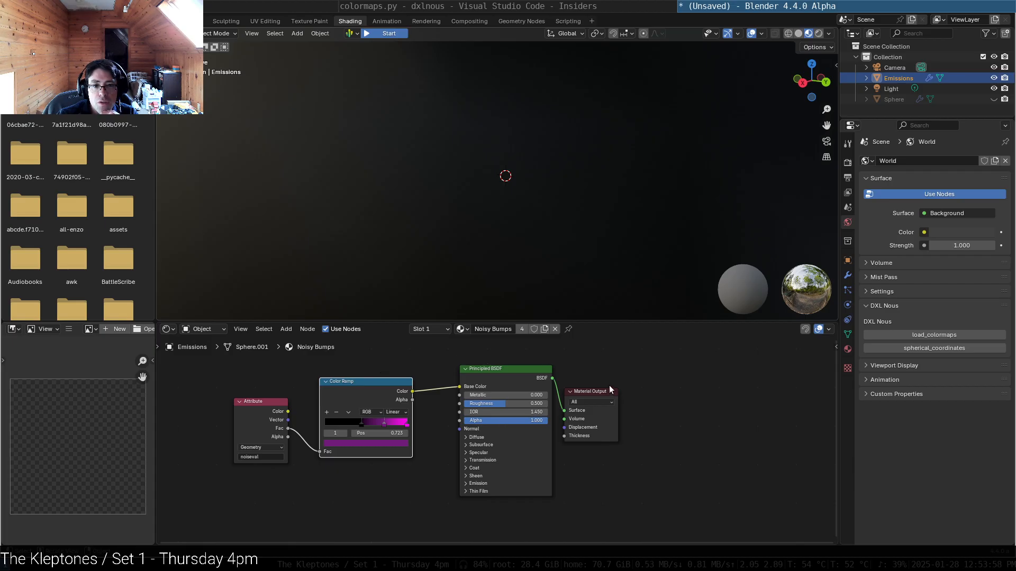
key(ctrl+z)
key(ctrl+z)
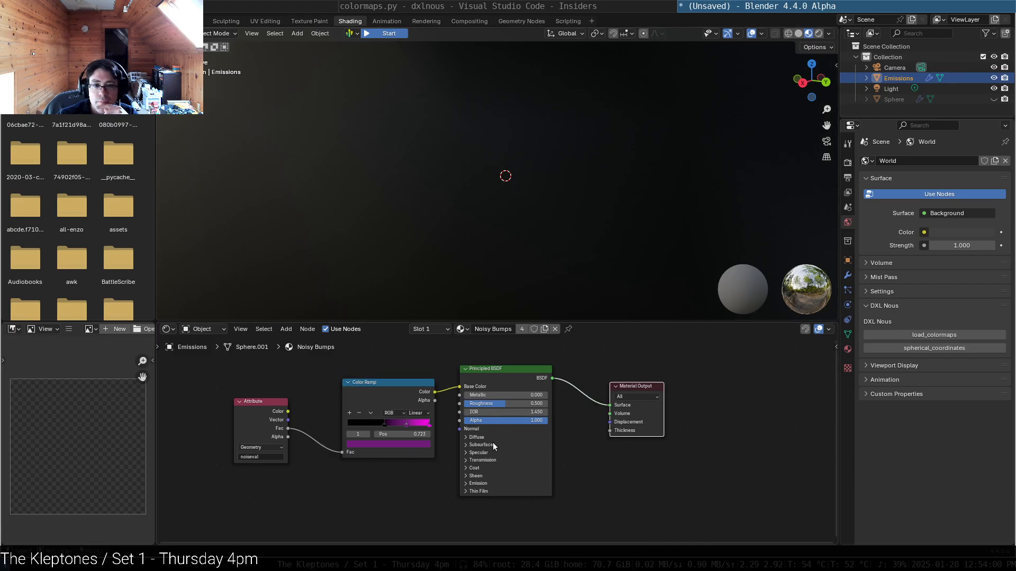
Step: Set the Principled BSDF Alpha to 0.1 and inspect the translucent shells from several angles and distances
click(496, 421)
text(0.1)
key(Return)
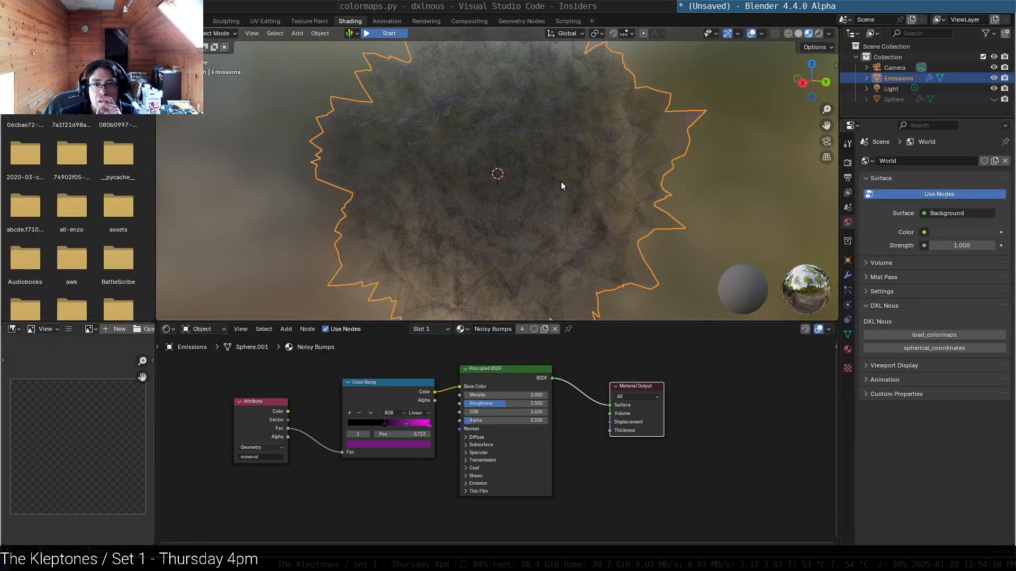
scroll(561, 182, up, 3)
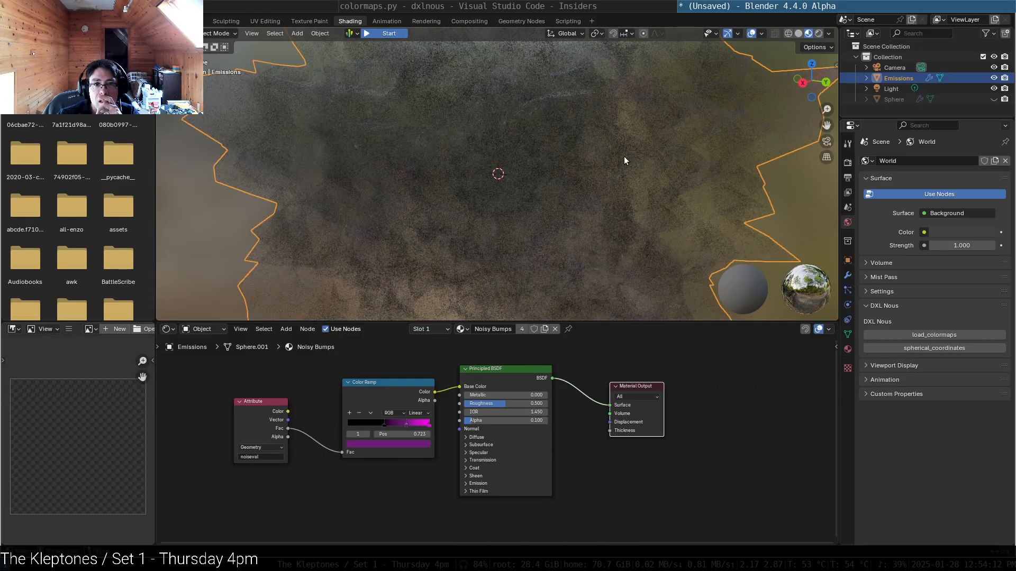
middle_drag(567, 160, 608, 288)
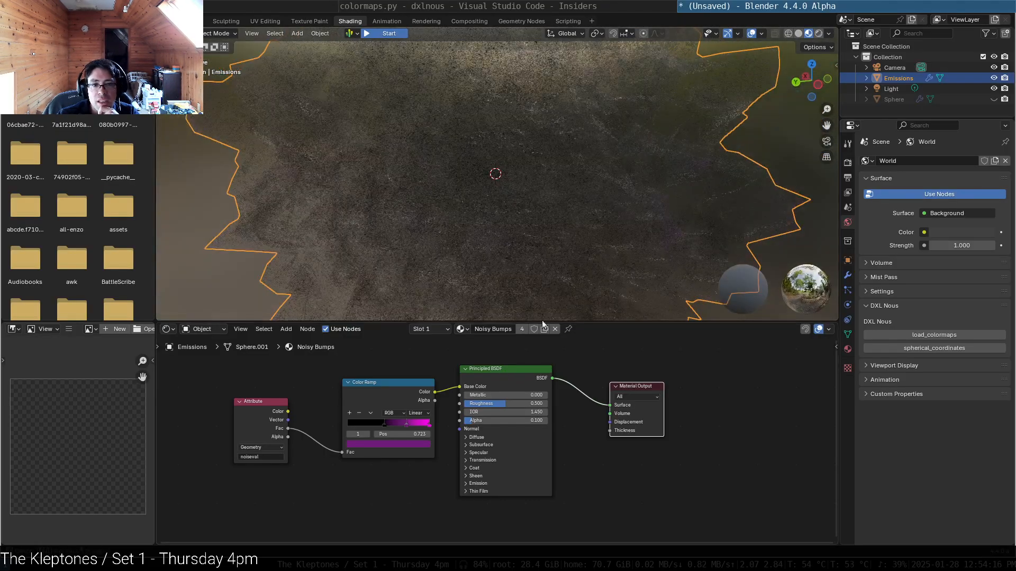
middle_drag(454, 173, 614, 192)
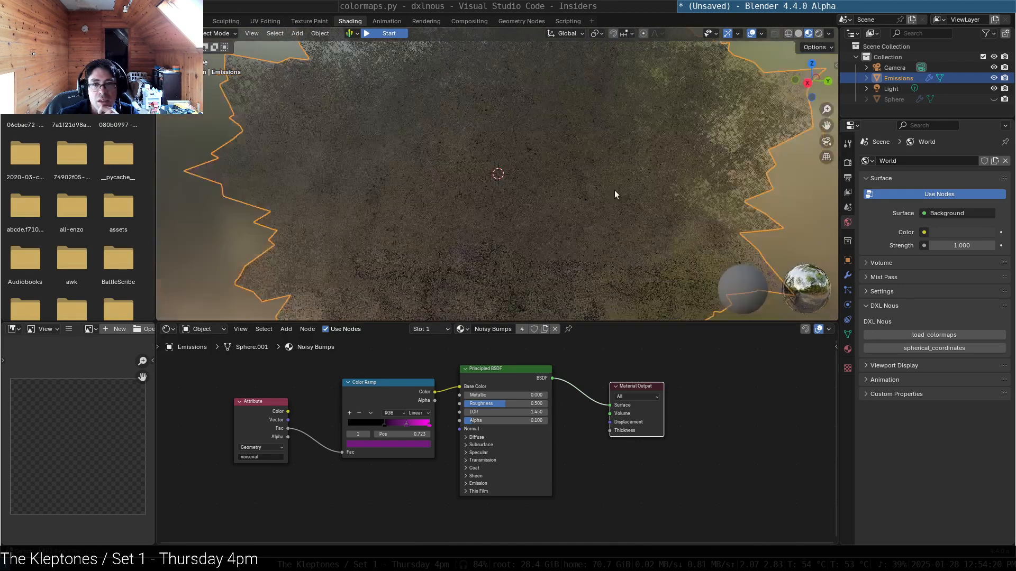
scroll(574, 200, down, 5)
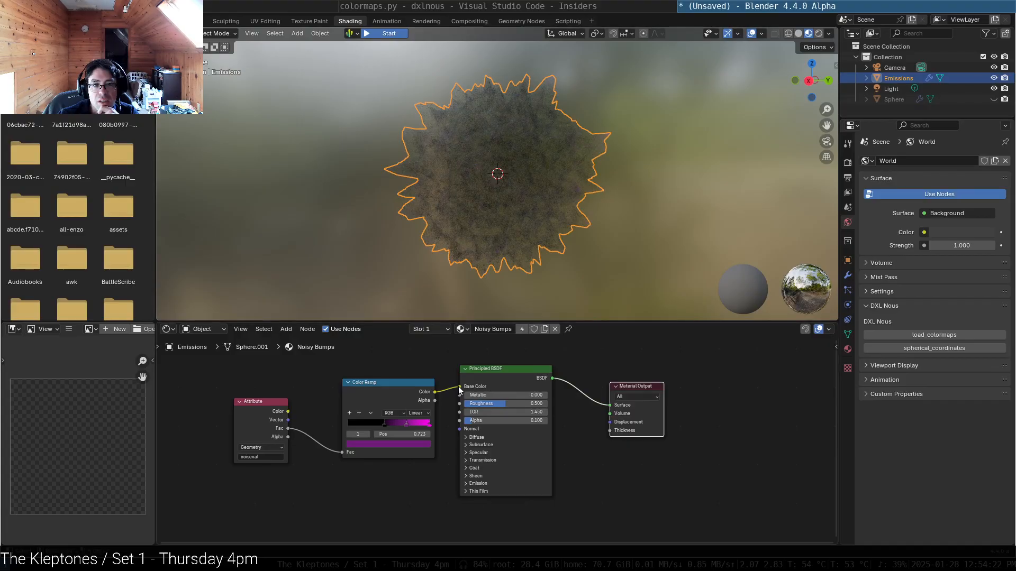
Step: Add an Emission shader node on the link between the Color Ramp and the Principled BSDF Base Color
click(730, 377)
key(shift+a)
text(emiss)
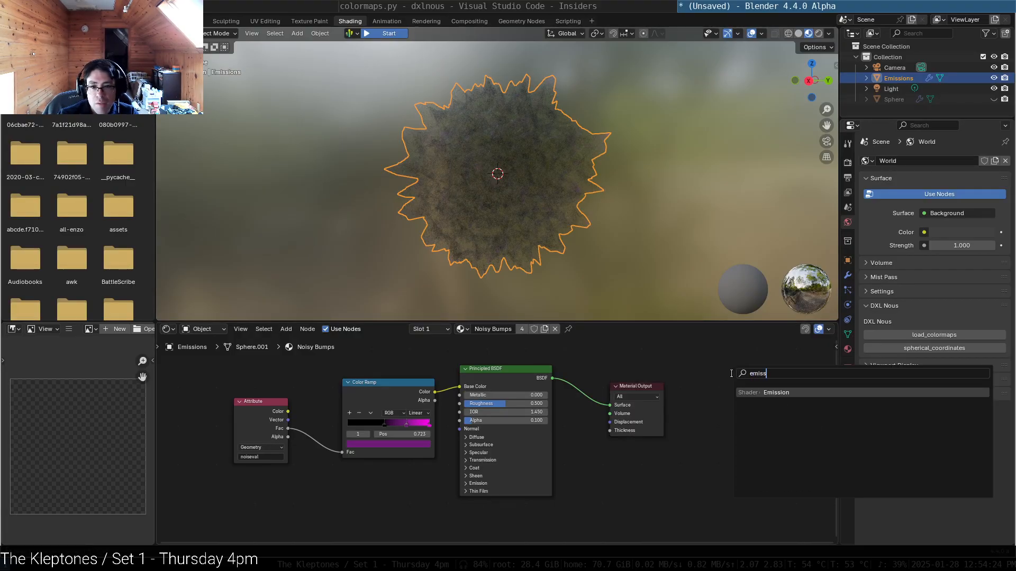
key(Return)
click(499, 370)
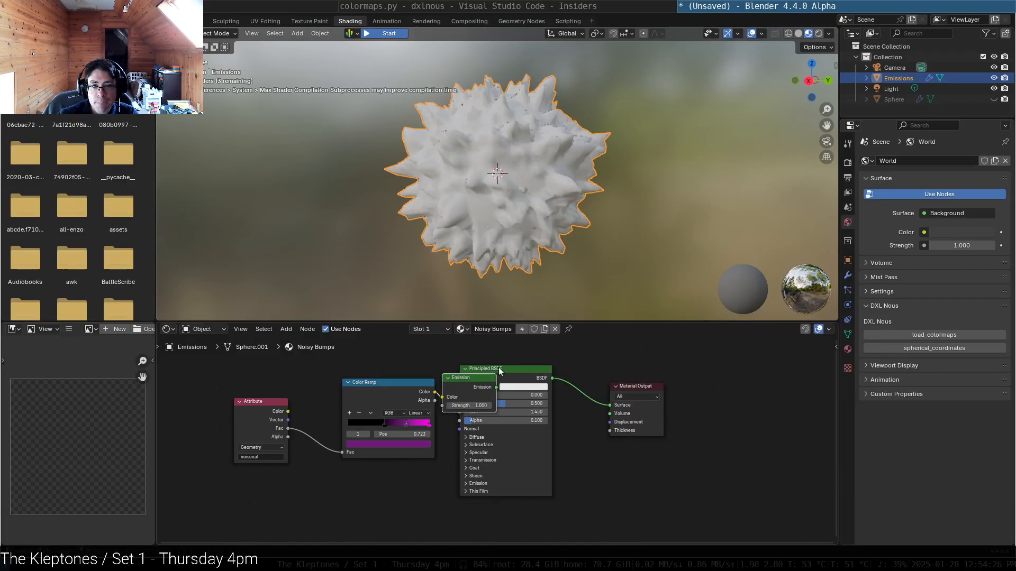
Step: Place the new Emission node between the Color Ramp and the Principled BSDF
drag(504, 388, 670, 405)
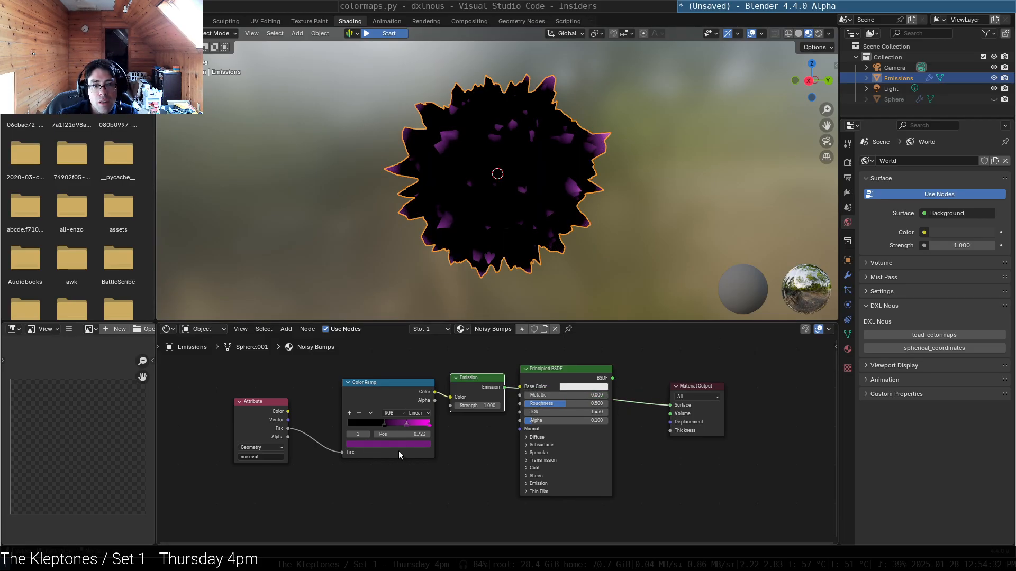
Step: Make the Color Ramp's black stop fully transparent with alpha 0 and inspect the shells from another angle
click(383, 430)
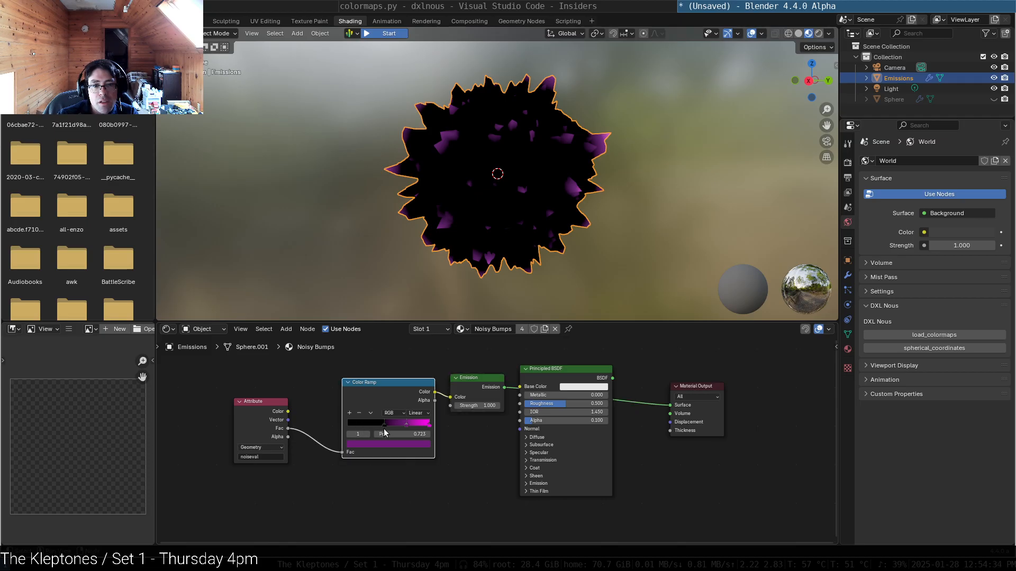
click(384, 427)
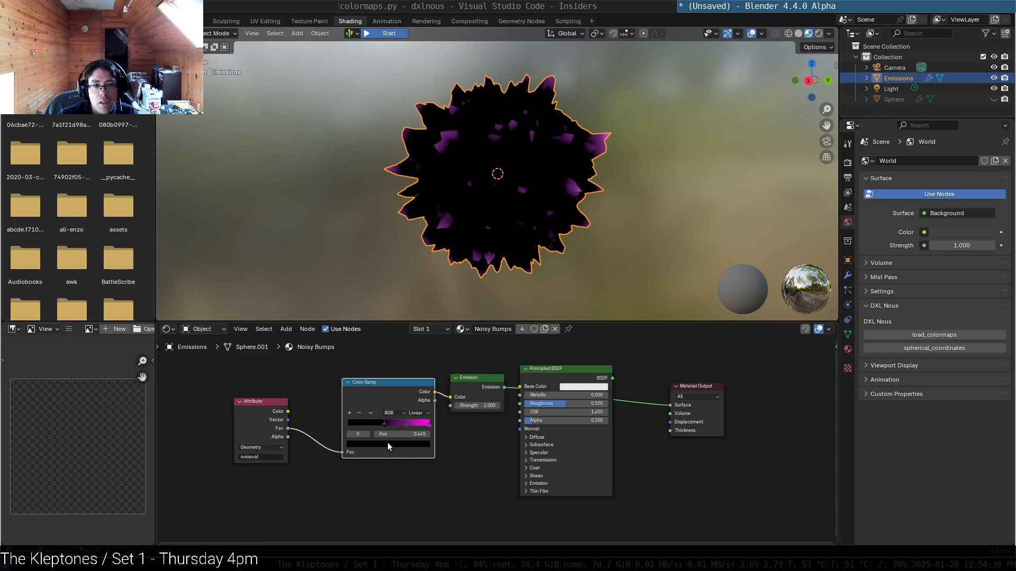
click(390, 445)
drag(408, 421, 350, 420)
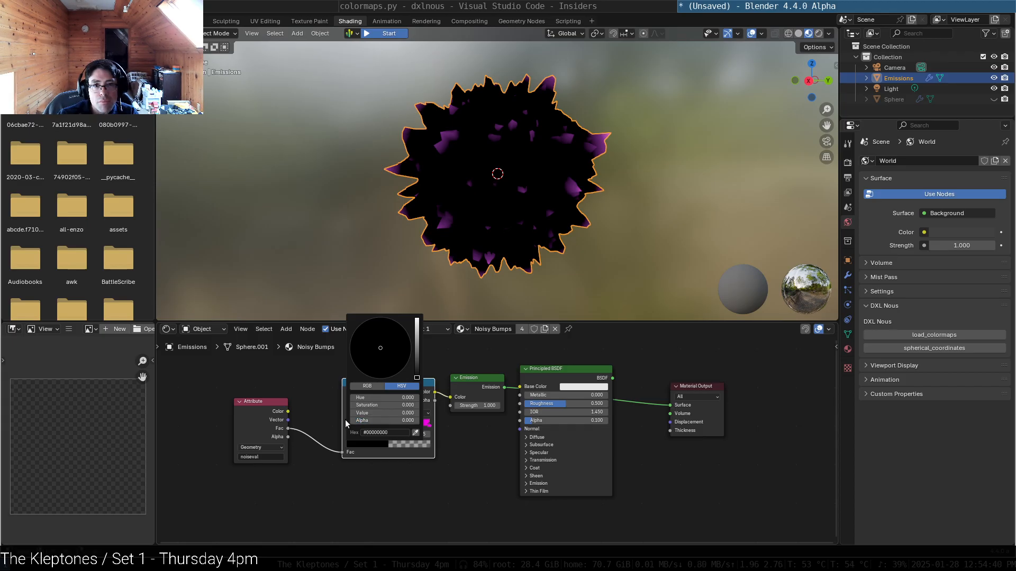
click(429, 427)
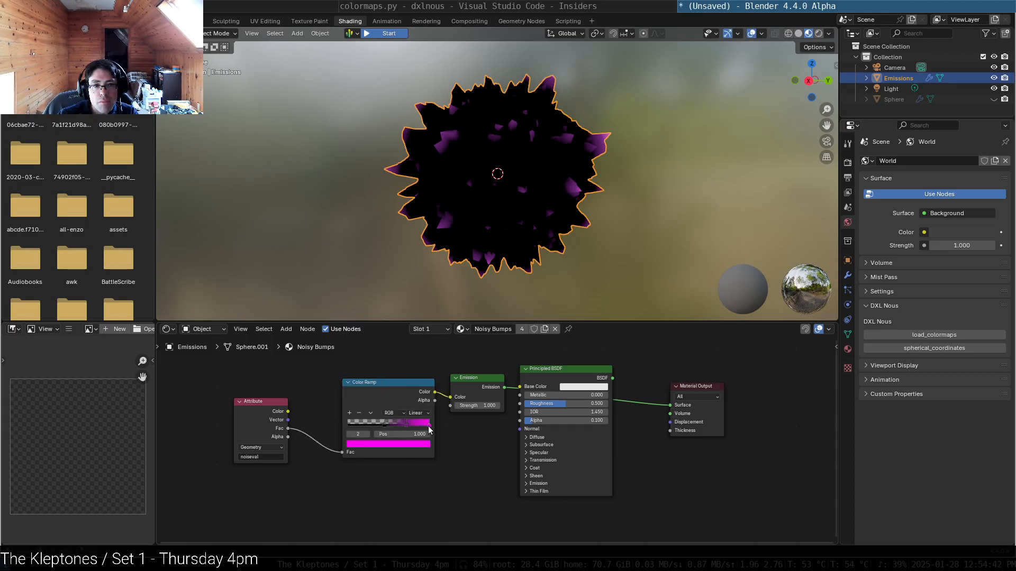
middle_drag(516, 189, 477, 209)
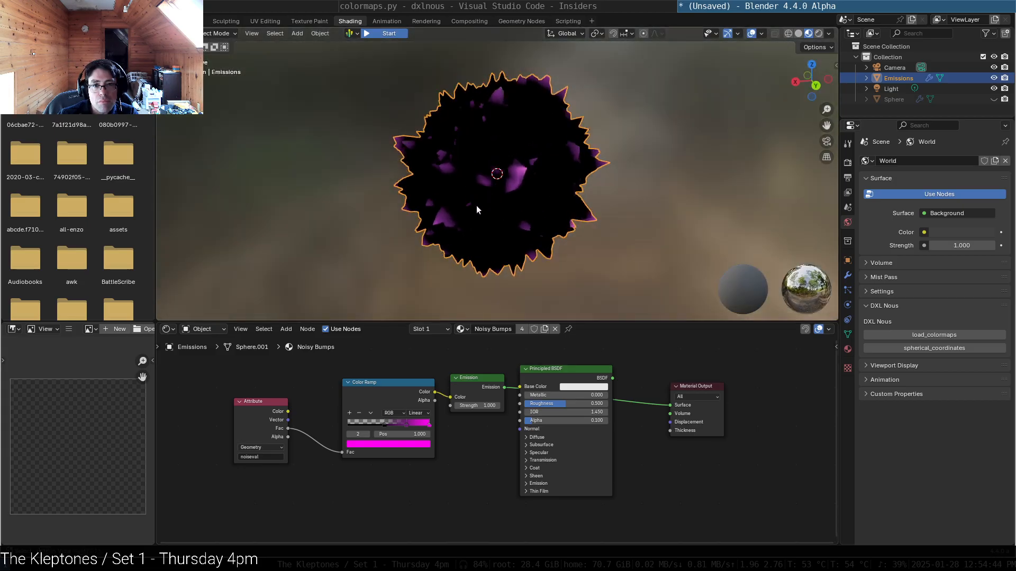
Step: Link the Color Ramp's Alpha output to the Emission Strength and inspect the shells from another side
mouse_move(435, 401)
mouse_down()
mouse_move(562, 430)
mouse_move(450, 406)
mouse_up()
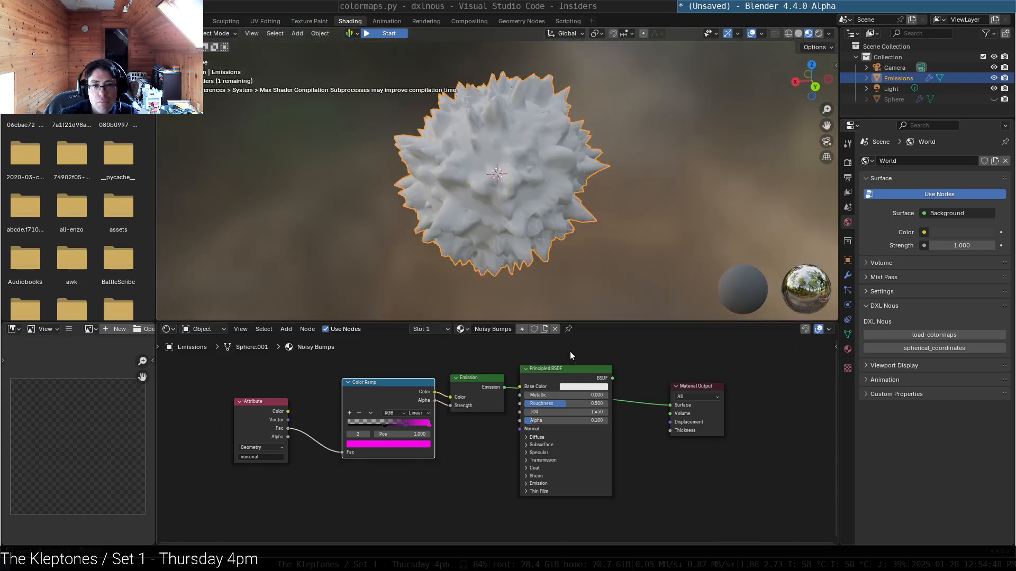
middle_drag(558, 197, 647, 200)
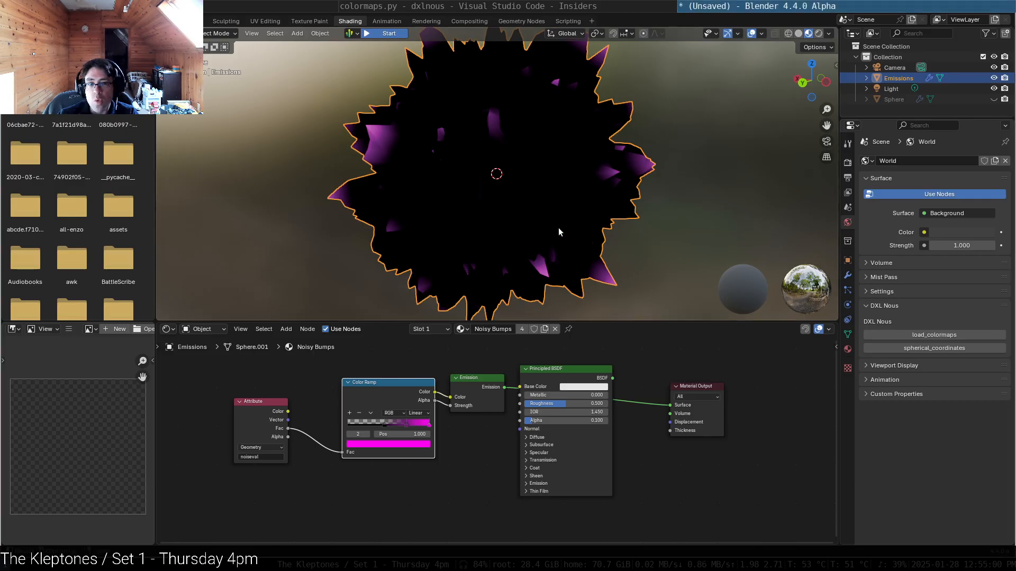
click(414, 374)
click(482, 376)
Step: Undo the Alpha-to-Strength link and the transparency change on the Color Ramp's black stop
key(ctrl+z)
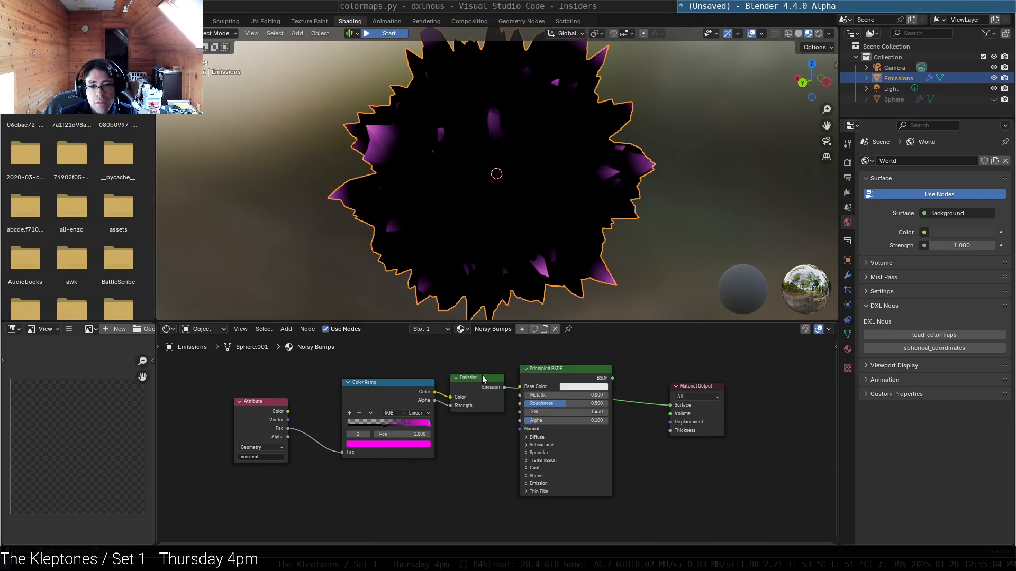
key(ctrl+z)
key(ctrl+z)
key(ctrl+z)
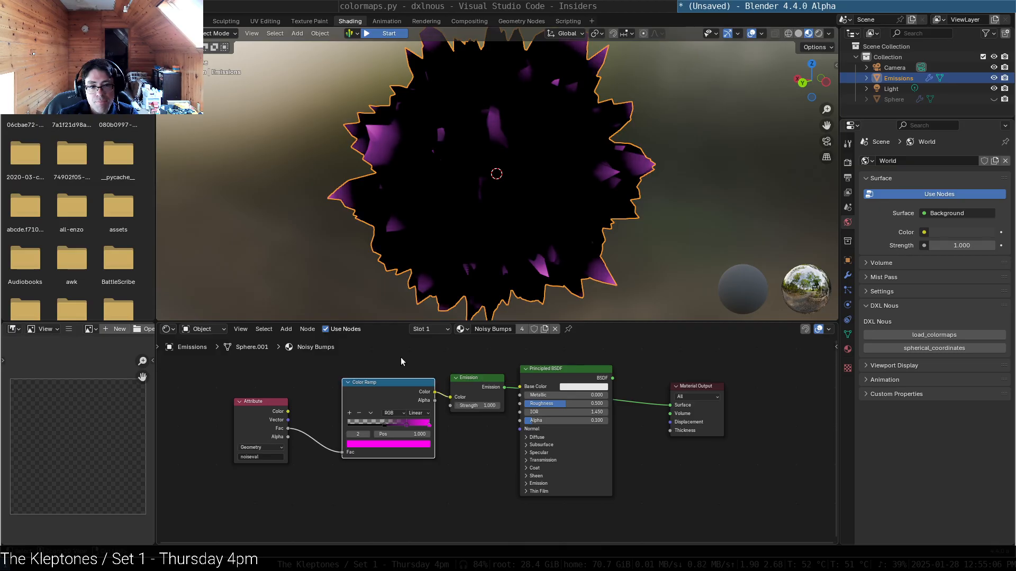
key(ctrl+z)
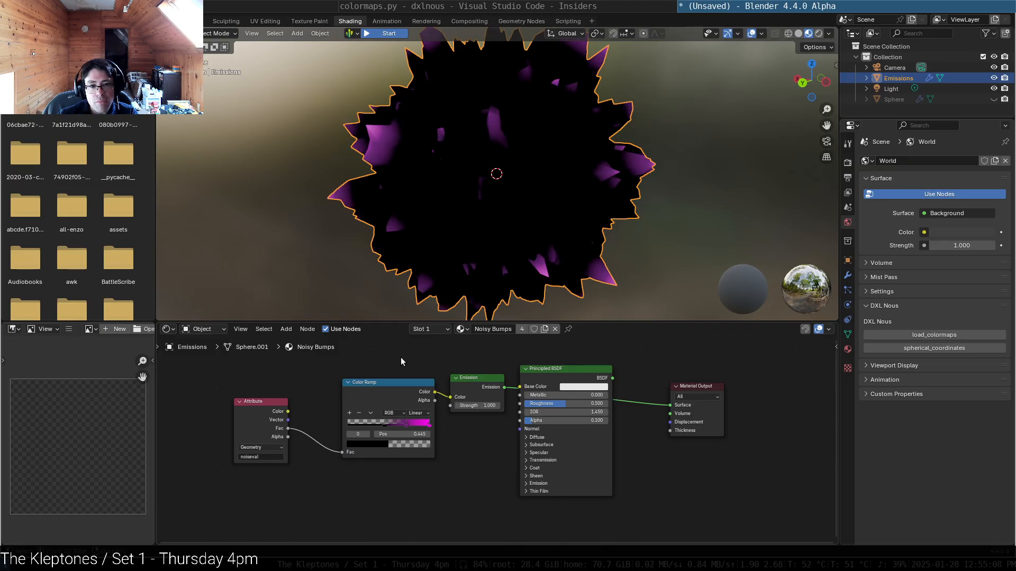
key(ctrl+z)
key(ctrl+z)
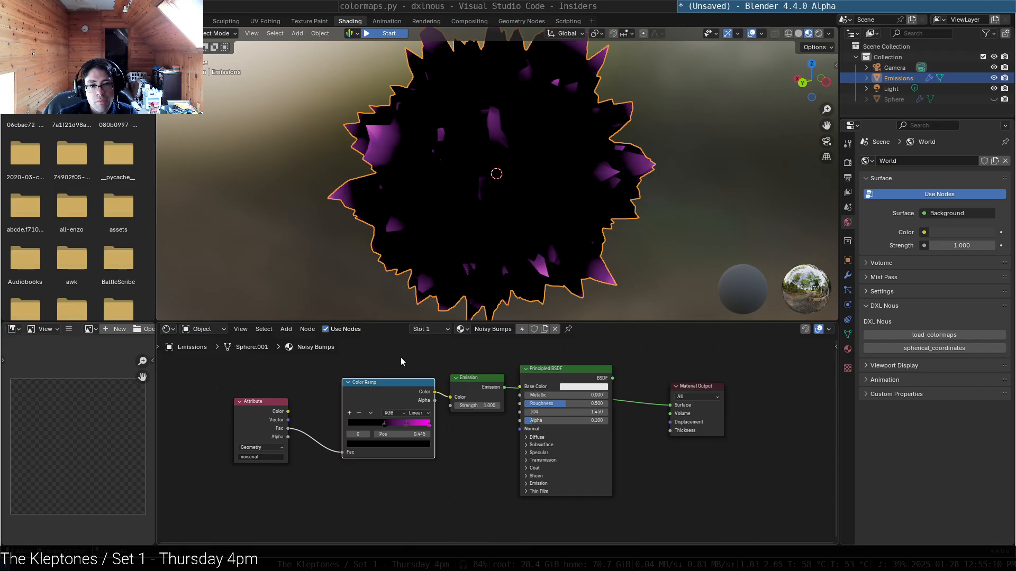
key(ctrl+z)
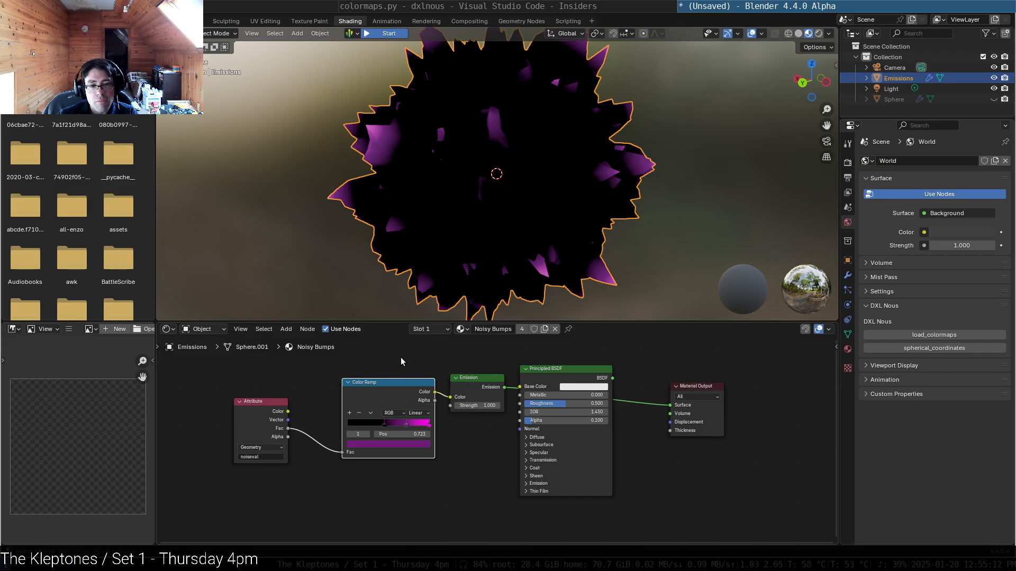
key(ctrl+shift+z)
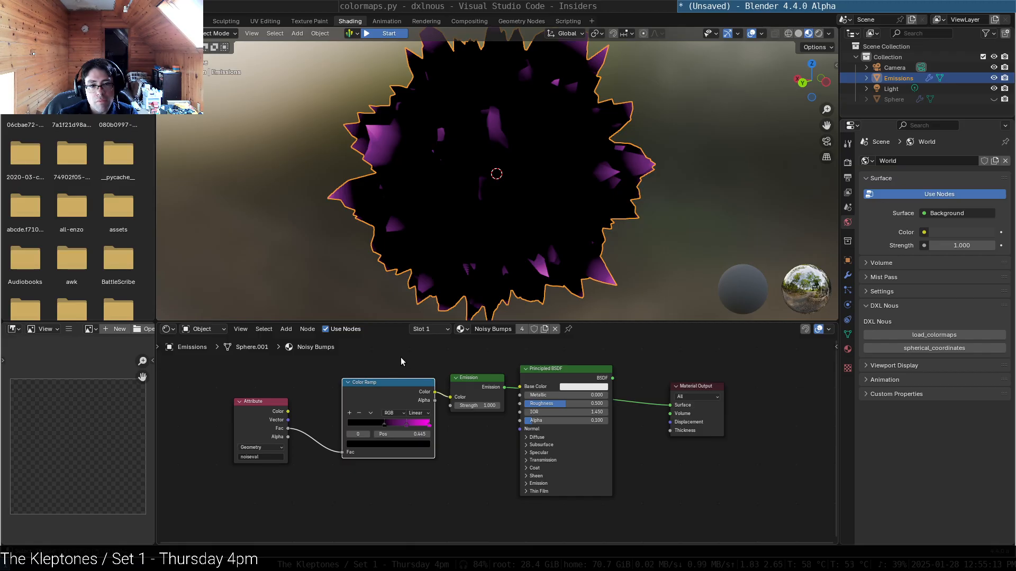
Step: In the Geometry Nodes workspace, set the Points node's Count to 2
click(563, 21)
click(520, 21)
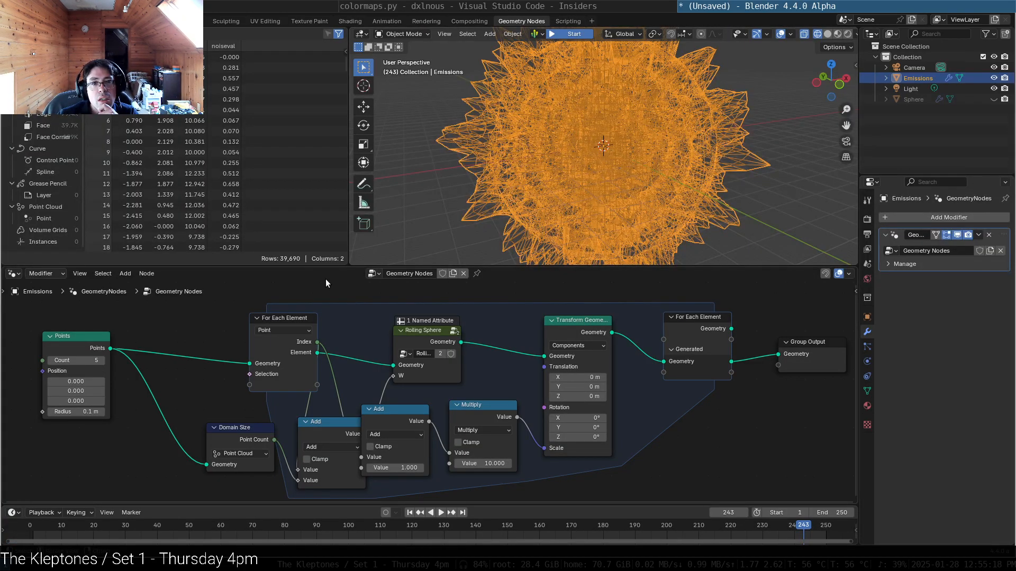
click(93, 362)
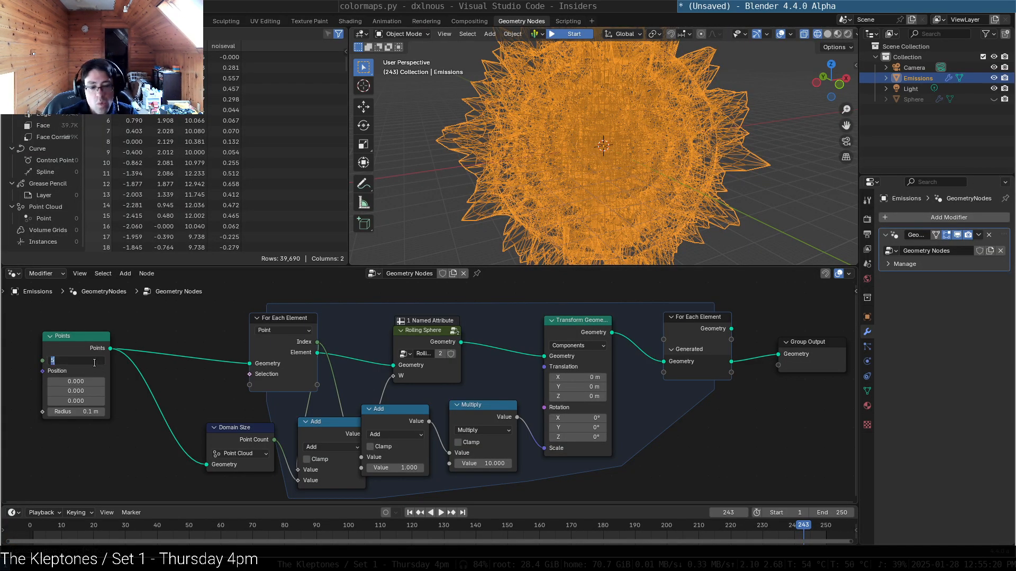
key(Return)
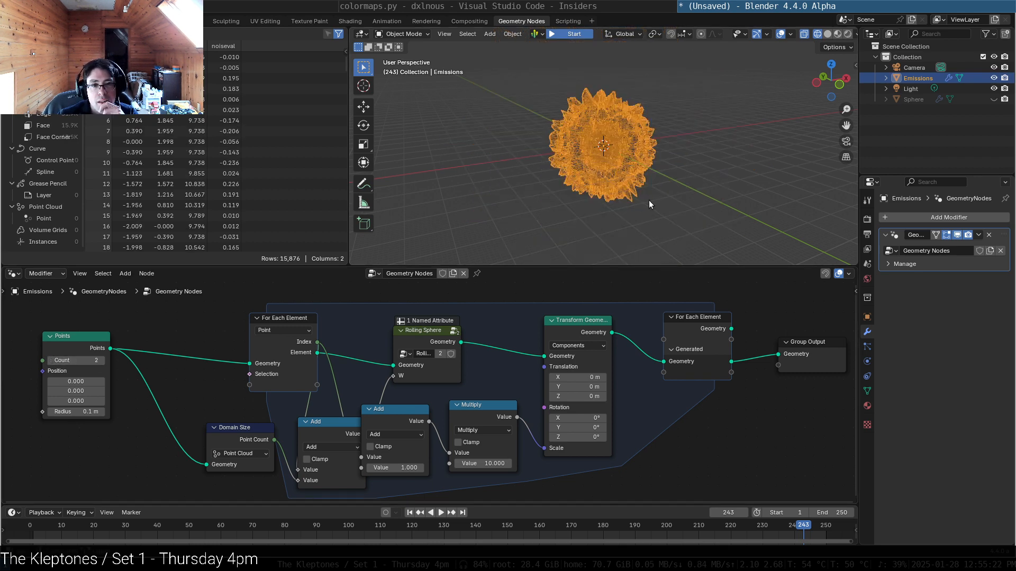
Step: Set the Multiply node's value to 50 and inspect the spacing of the shells
click(490, 466)
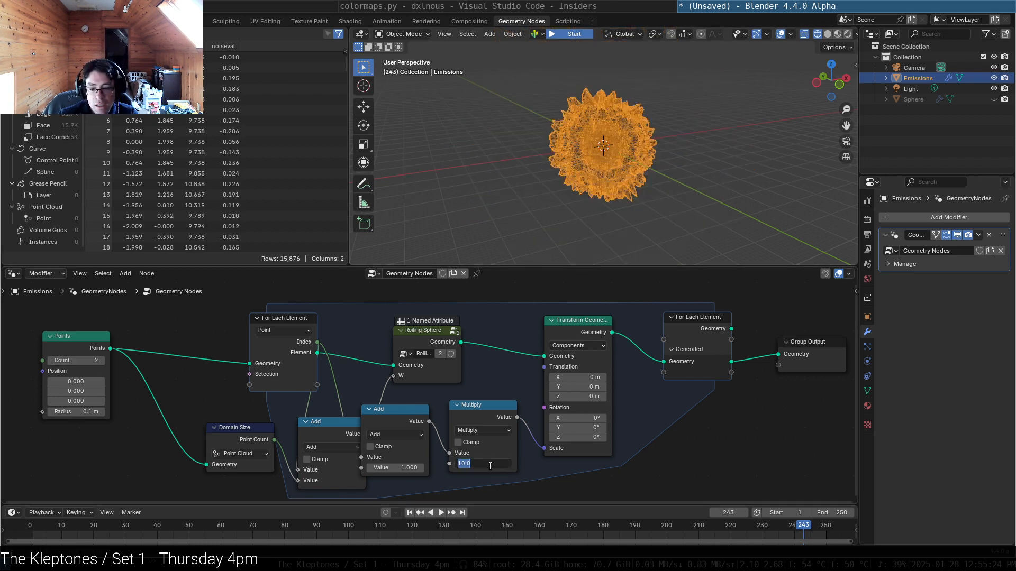
text(50)
key(Return)
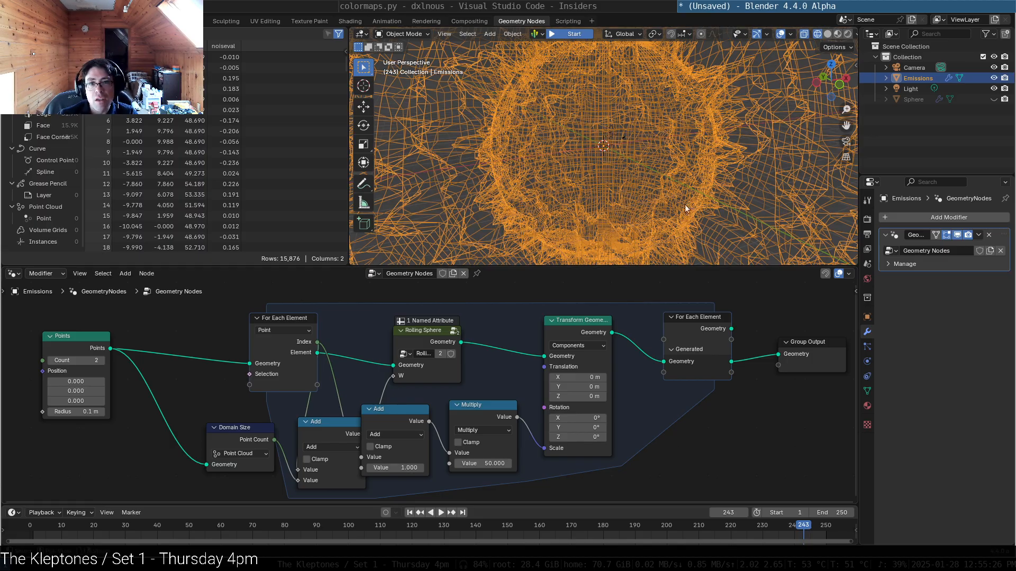
scroll(678, 177, up, 1)
middle_drag(678, 176, 545, 159)
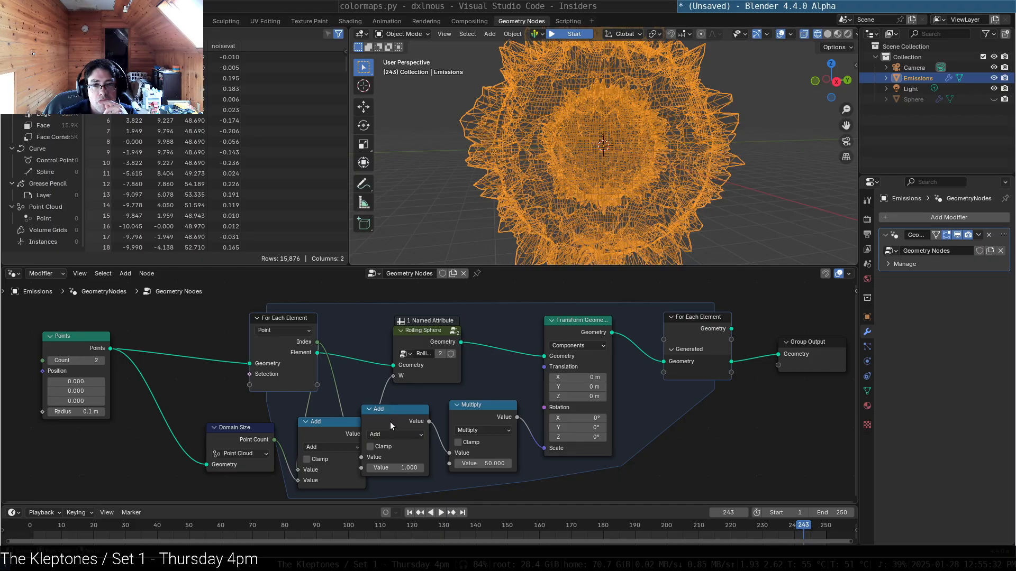
Step: Space out the Multiply node, the Add node feeding it, and the Transform Geometry node
drag(479, 406, 499, 392)
drag(395, 413, 414, 406)
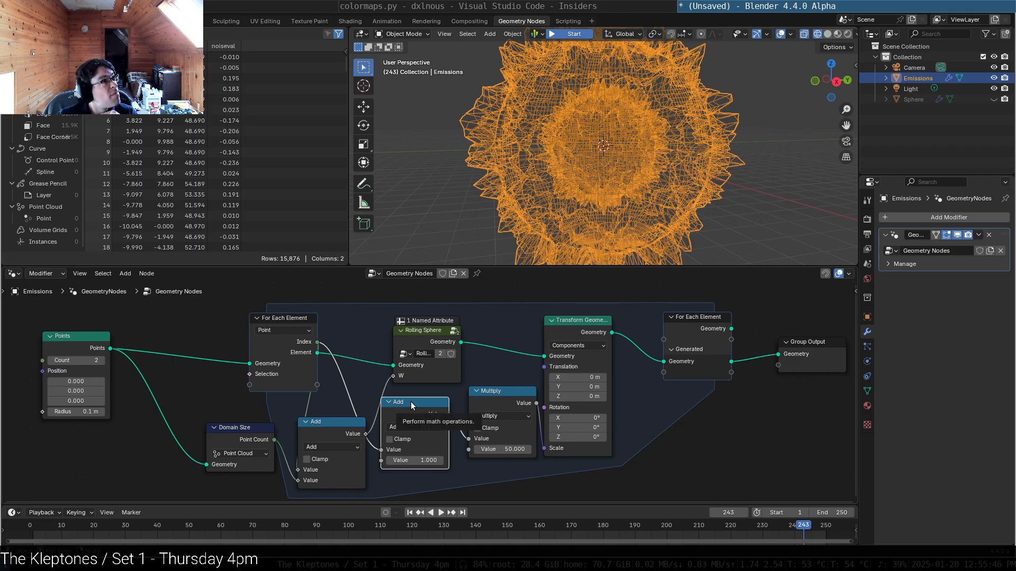
drag(500, 392, 490, 393)
drag(611, 332, 632, 332)
Step: Try inserting a Clamp node between Multiply and the Transform Geometry Scale, and delete it
click(794, 313)
key(shift+a)
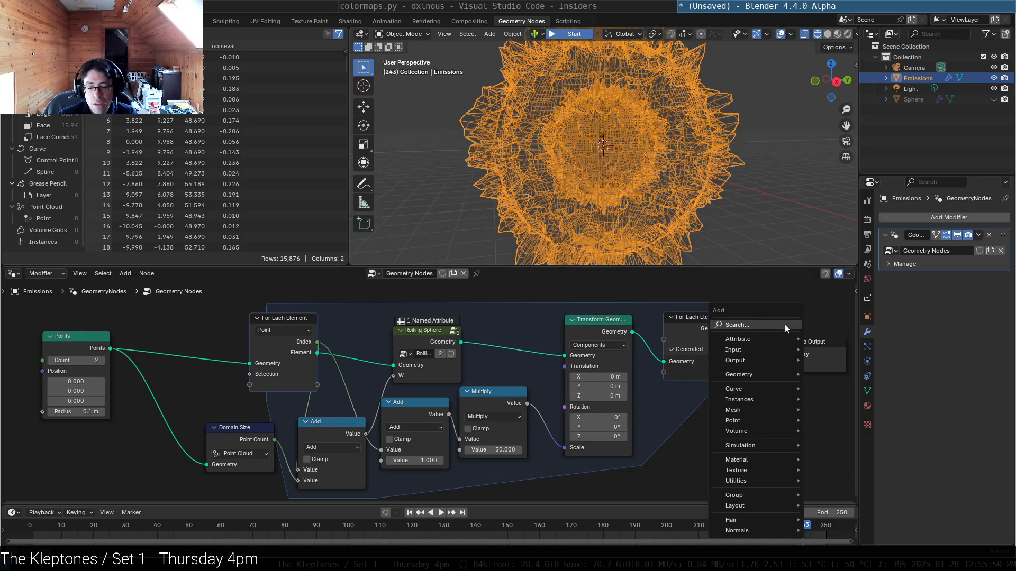
text(clamp)
key(Return)
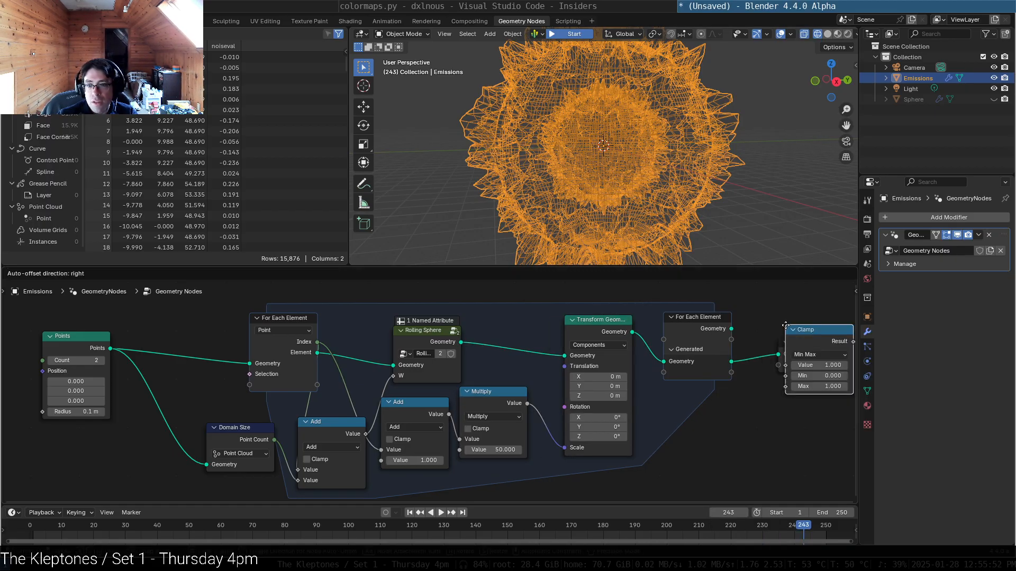
click(546, 382)
click(566, 411)
key(Escape)
key(x)
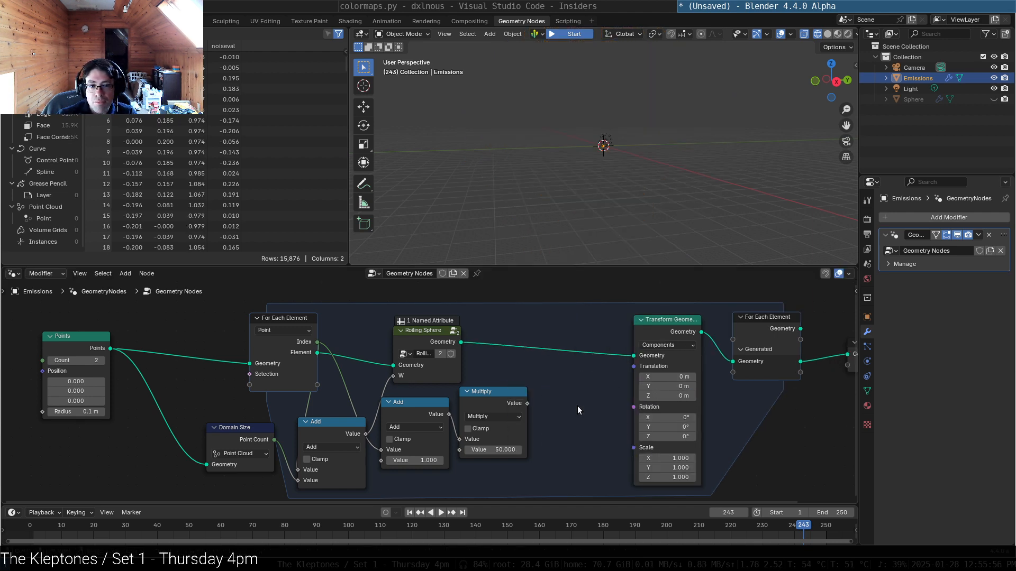
Step: Add a Math node in the gap between the Multiply and Transform Geometry nodes
key(shift+a)
mouse_move(821, 459)
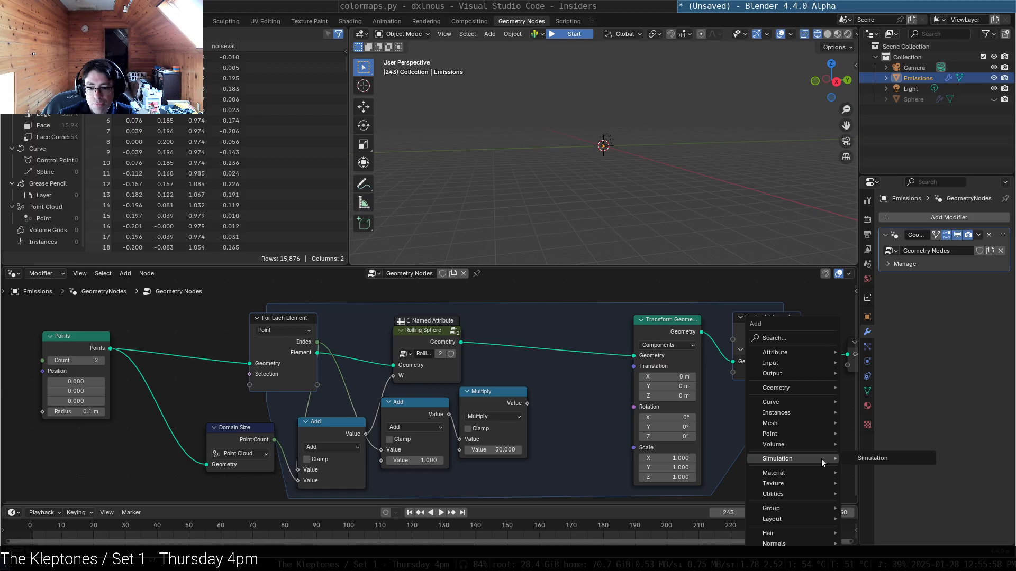
text(maxi)
key(BackSpace)
key(BackSpace)
text(th)
key(Return)
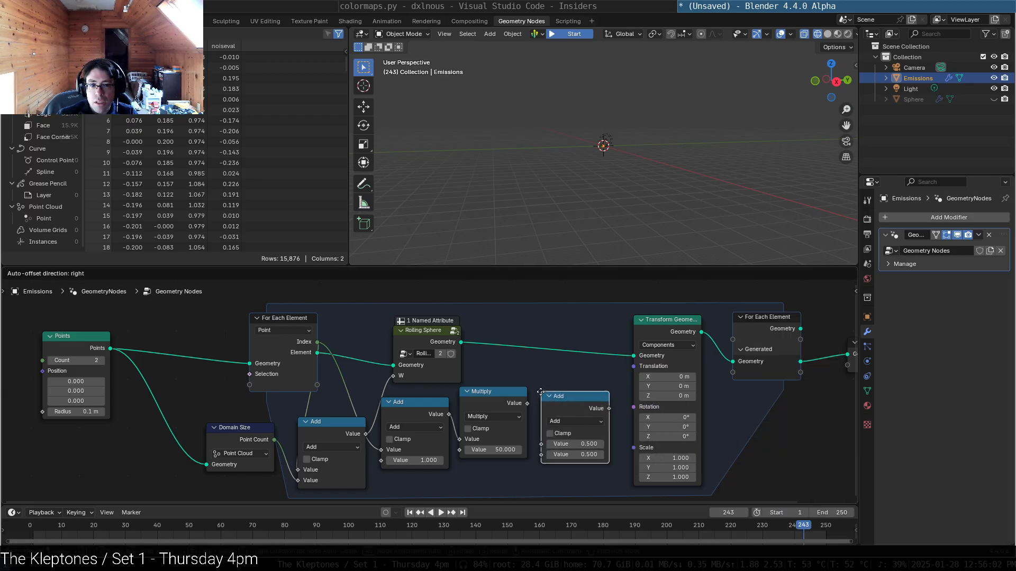
click(534, 390)
Step: Set the new Math node's operation to Maximum with a second value of 1.000
click(581, 424)
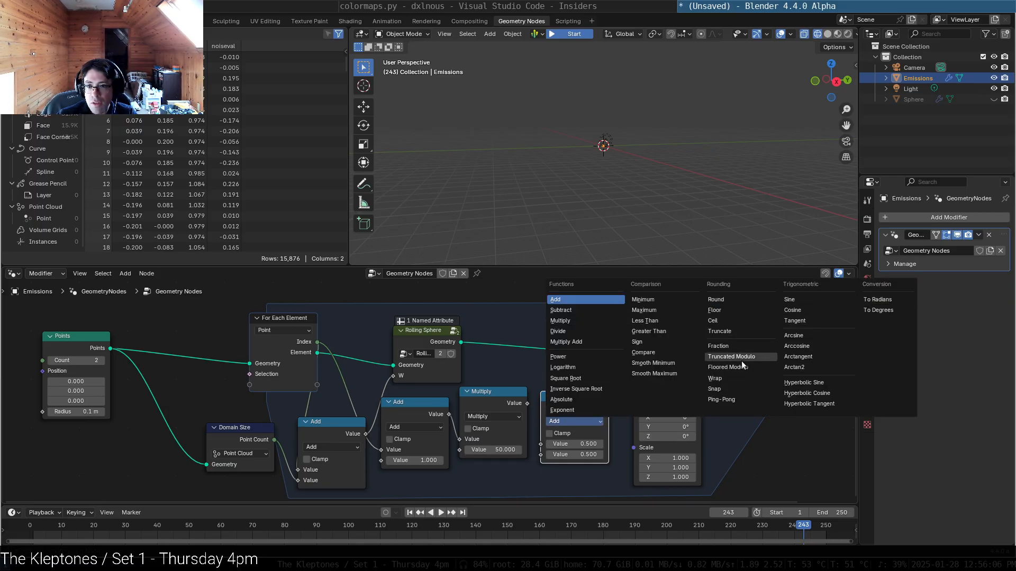
click(658, 308)
click(591, 456)
key(Escape)
click(588, 455)
drag(588, 455, 603, 456)
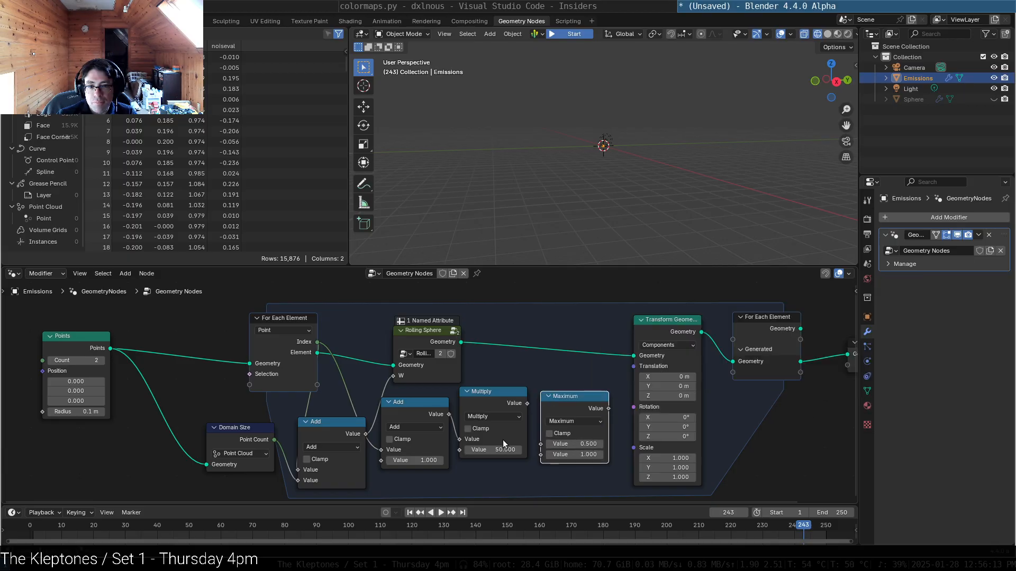
Step: Delete the Add node before Multiply and link Index through Multiply and Maximum to the Transform Geometry Scale
click(435, 413)
key(x)
drag(317, 342, 459, 440)
drag(527, 404, 541, 444)
drag(608, 408, 633, 448)
scroll(650, 123, up, 6)
scroll(650, 124, down, 6)
middle_drag(691, 126, 618, 153)
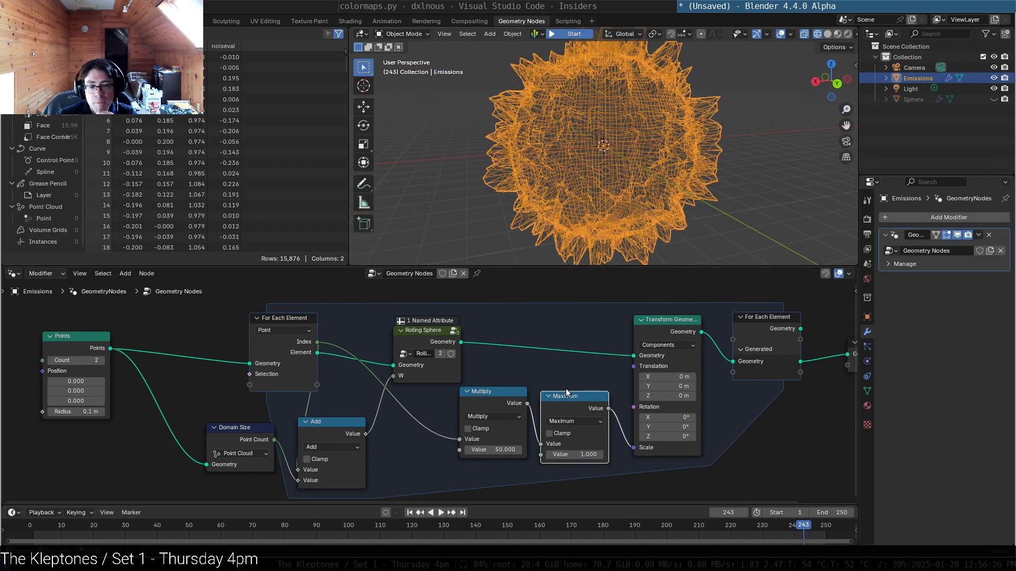
Step: Move the Multiply and Maximum nodes apart, set the Multiply value to 20 and inspect the shells
drag(573, 399, 578, 383)
drag(495, 400, 453, 400)
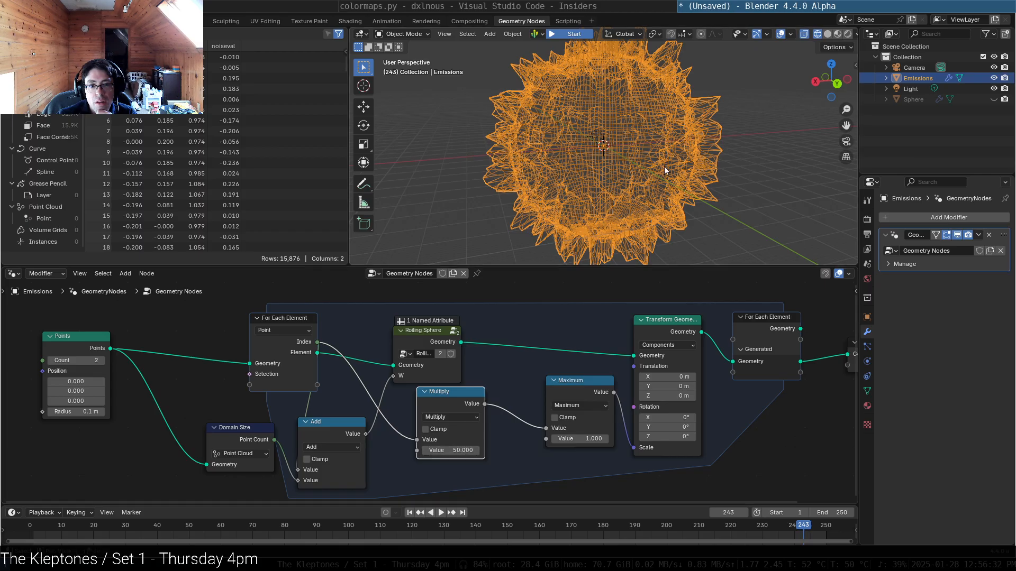
click(462, 451)
text(20)
key(Return)
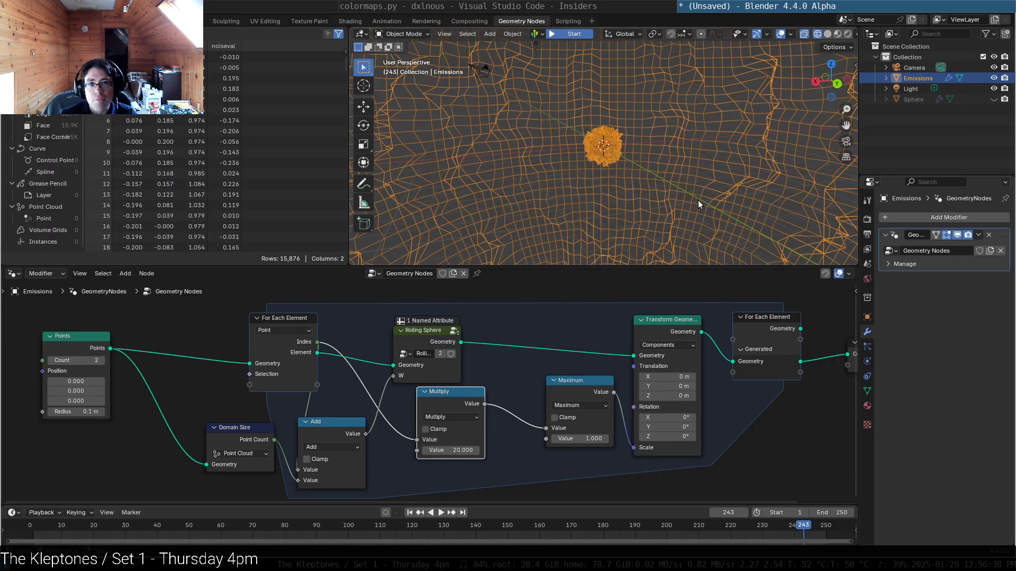
scroll(786, 88, down, 5)
middle_drag(748, 135, 640, 127)
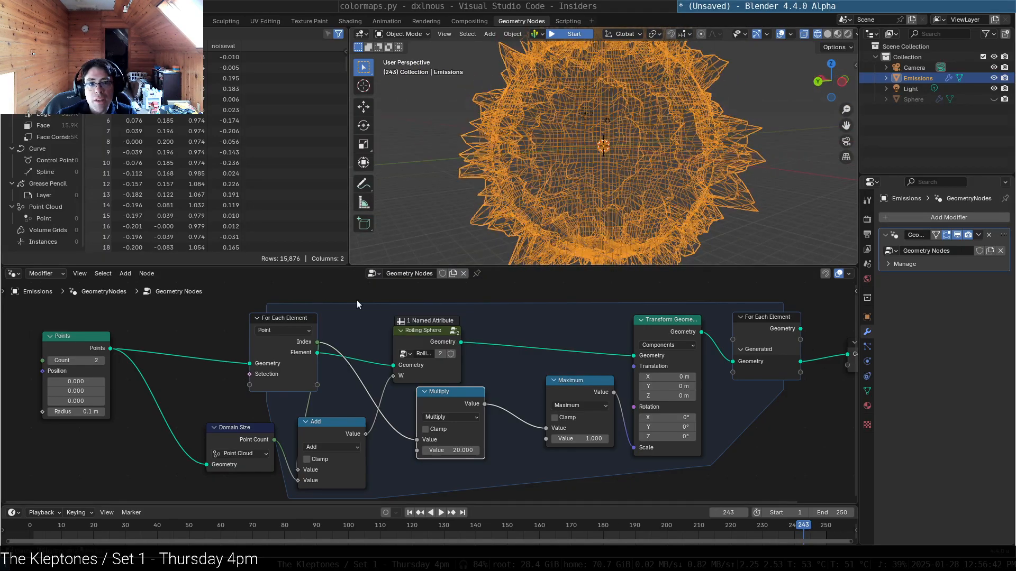
Step: Raise the Points Count to 3 and inspect the nested shells from outside and close up
click(103, 360)
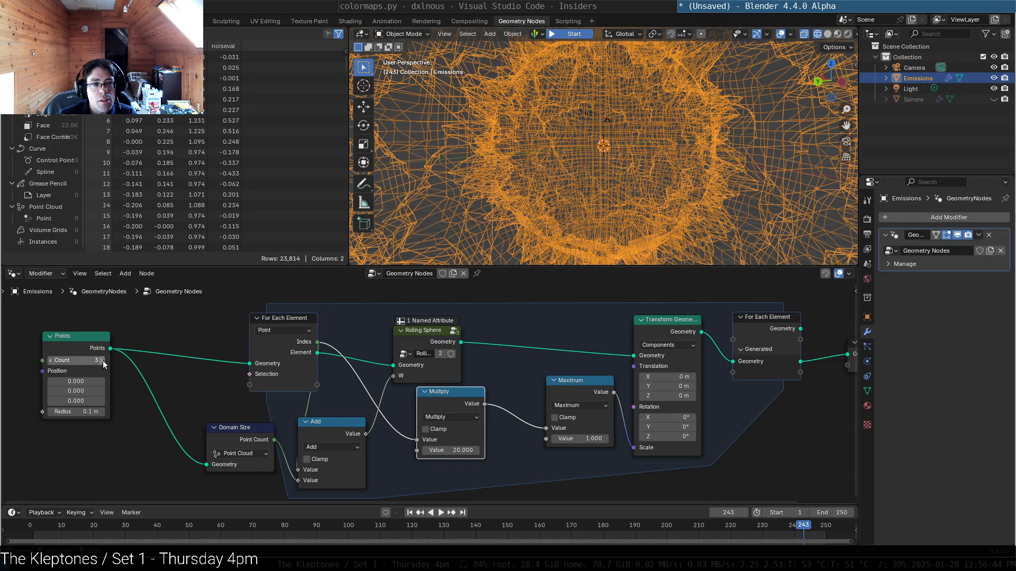
scroll(535, 151, down, 4)
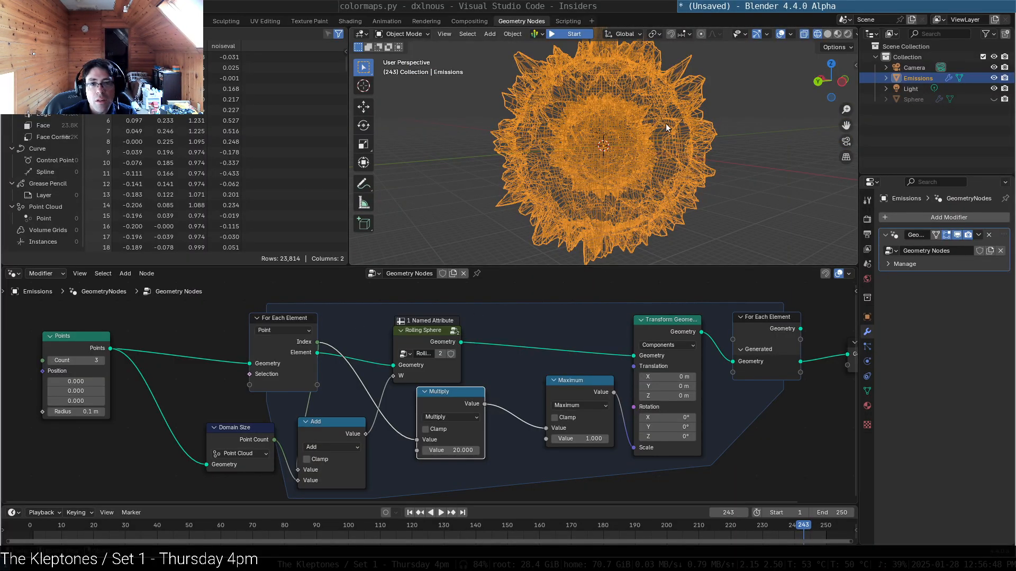
middle_drag(665, 151, 712, 147)
scroll(617, 176, up, 8)
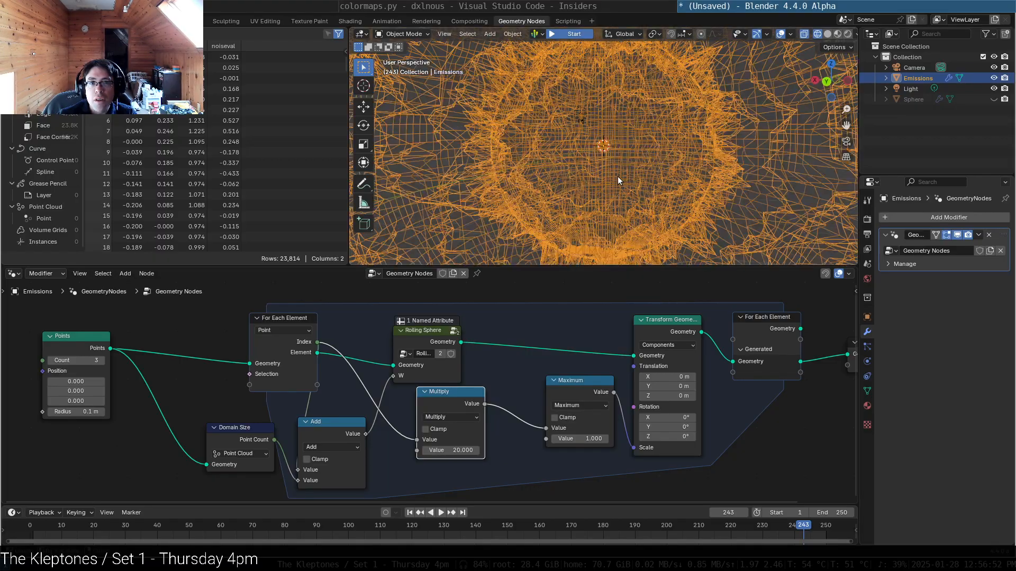
Step: Return the timeline to frame 0 and move the Domain Size and Add nodes further apart
scroll(617, 176, up, 10)
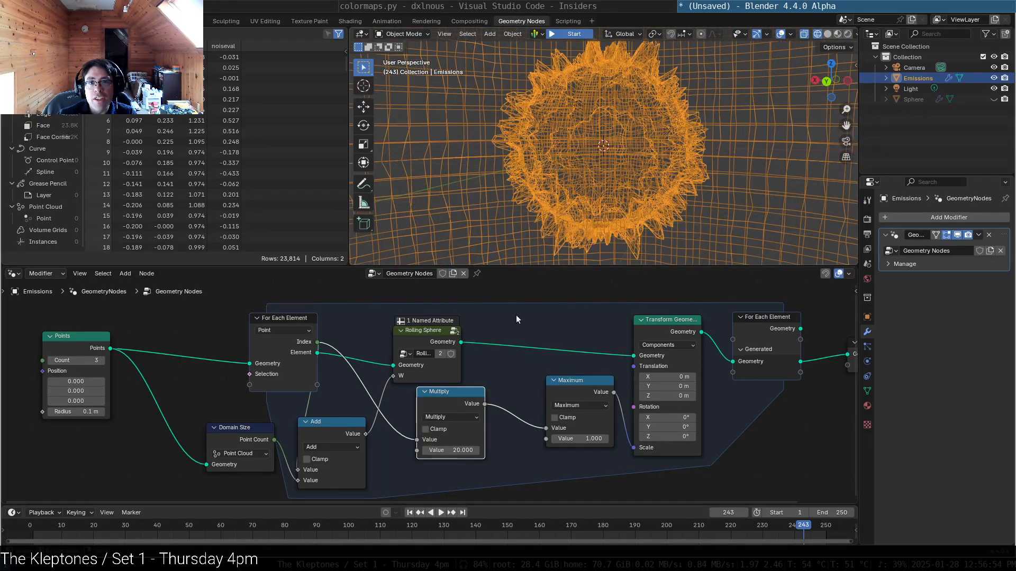
drag(779, 521, 17, 530)
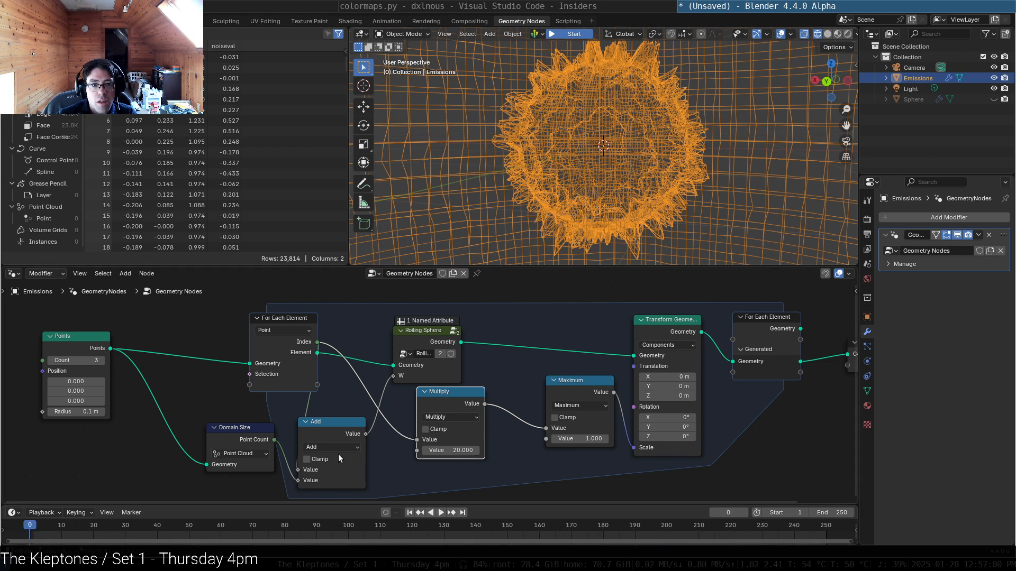
drag(235, 427, 212, 425)
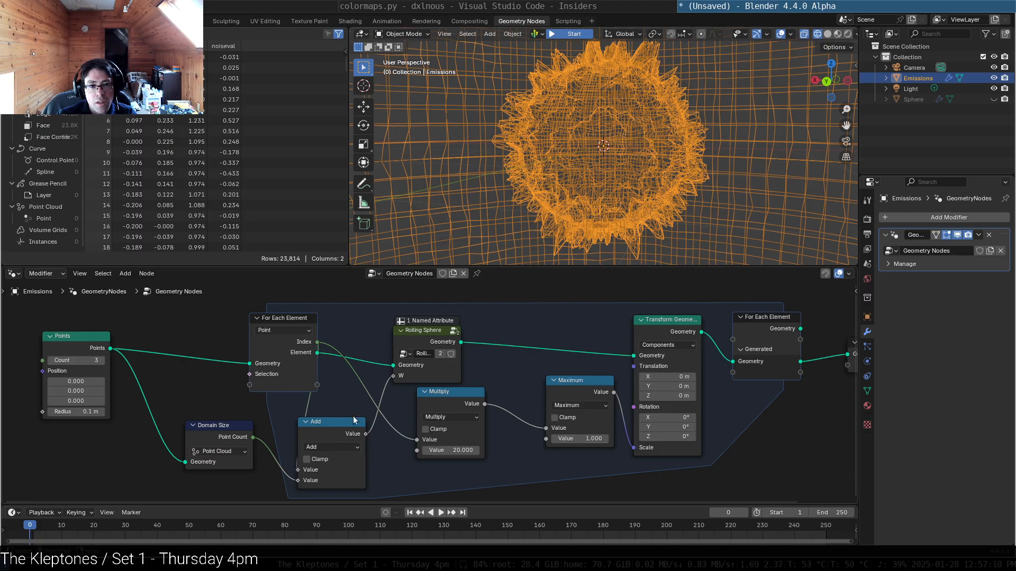
drag(342, 427, 377, 421)
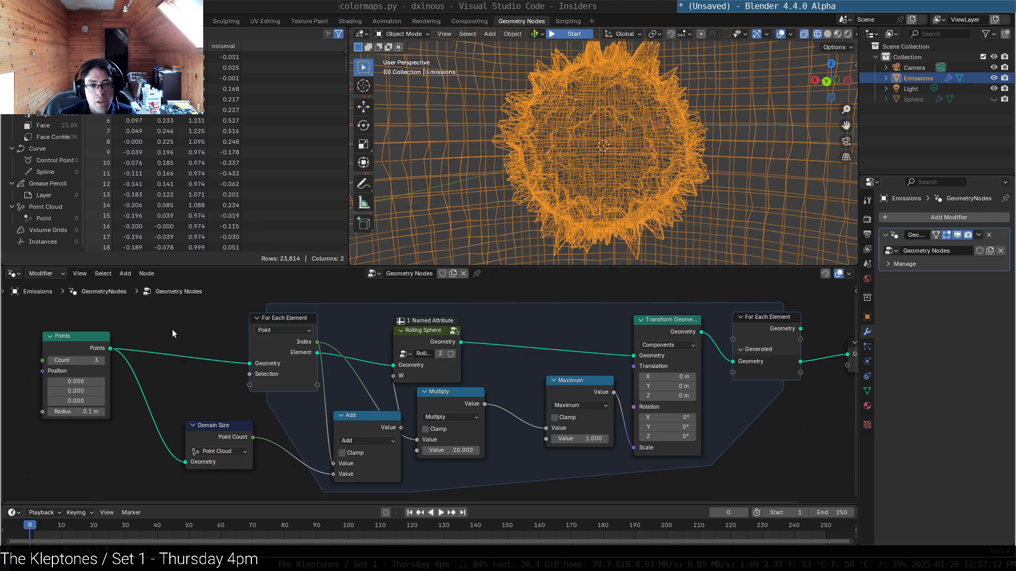
Step: Add a Switch node on the link between Rolling Sphere and Transform Geometry
key(shift+a)
text(indew)
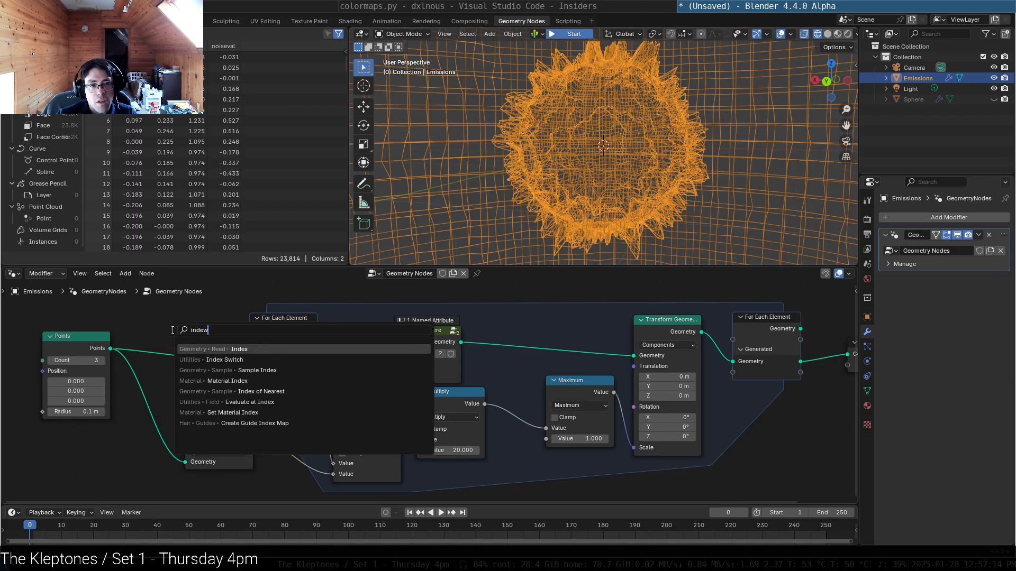
key(BackSpace)
key(BackSpace)
key(BackSpace)
key(BackSpace)
key(BackSpace)
text(sw)
key(Return)
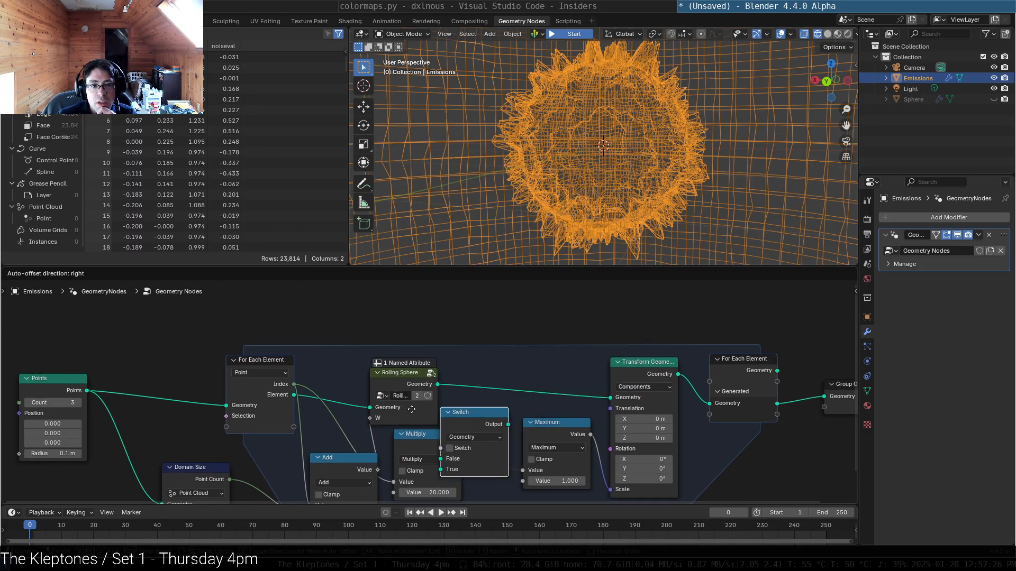
click(516, 334)
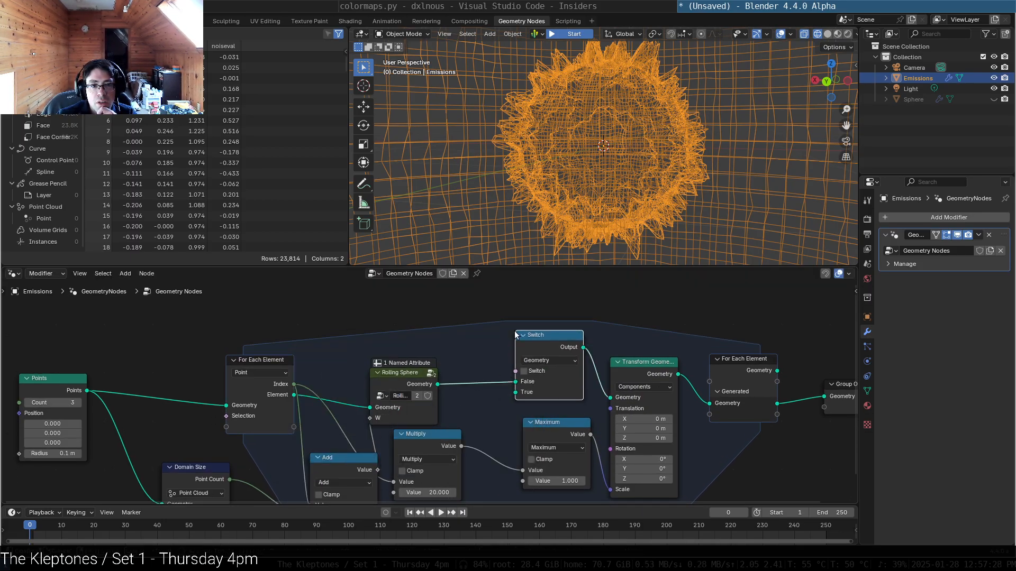
Step: Disconnect Rolling Sphere from the Switch node and set the Switch input type to Float
drag(517, 382, 481, 373)
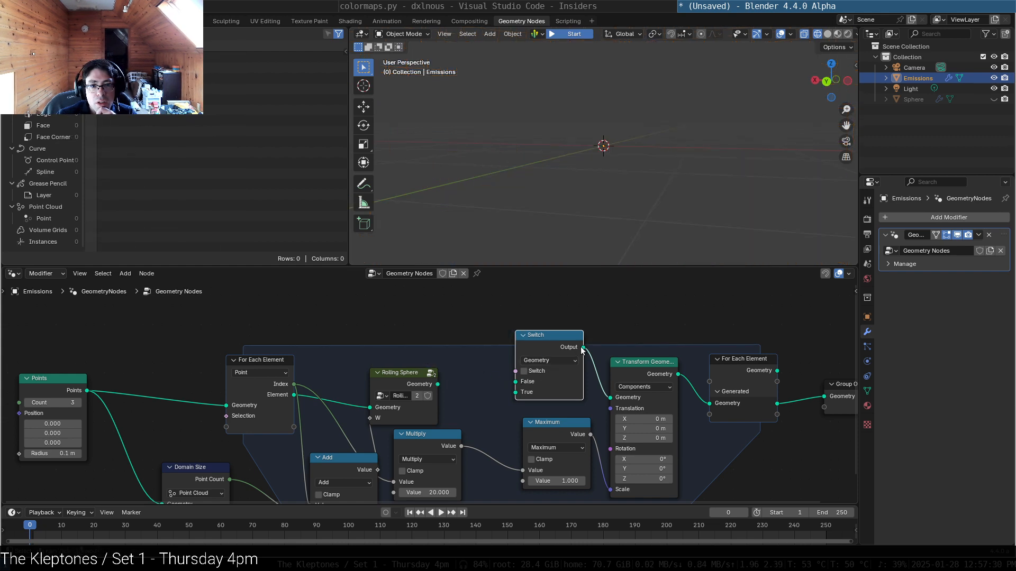
drag(583, 348, 605, 368)
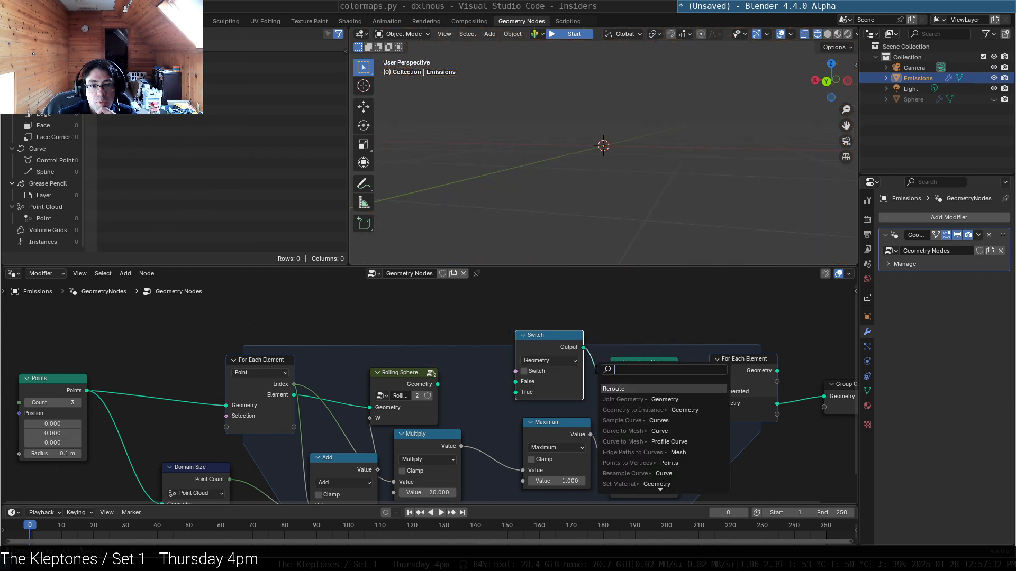
click(561, 360)
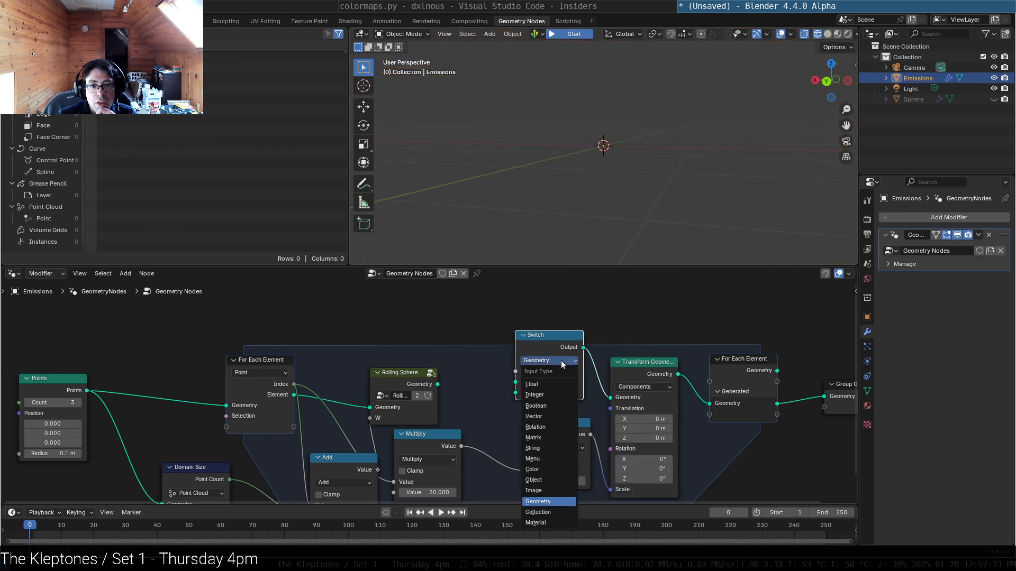
click(548, 394)
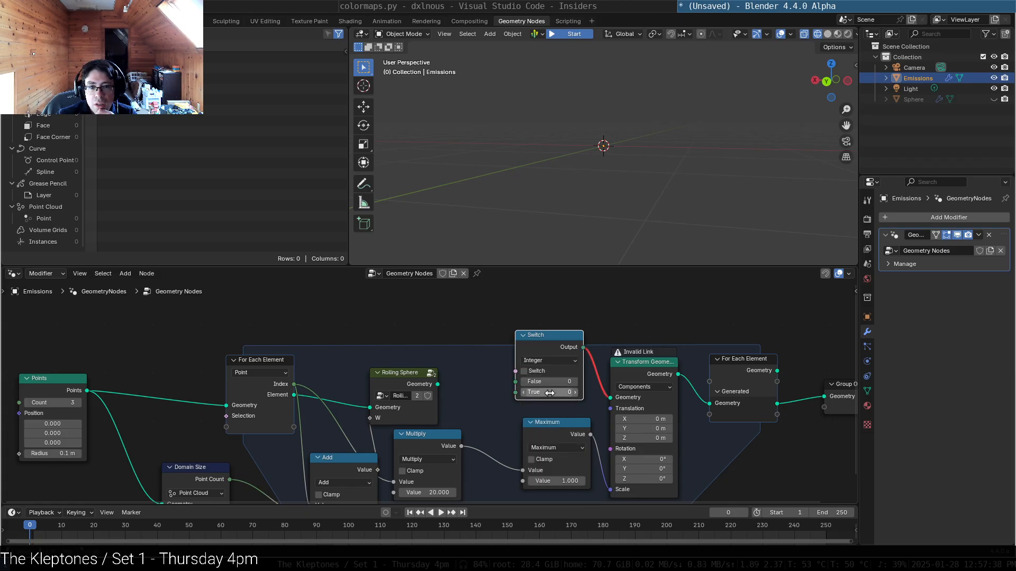
click(546, 362)
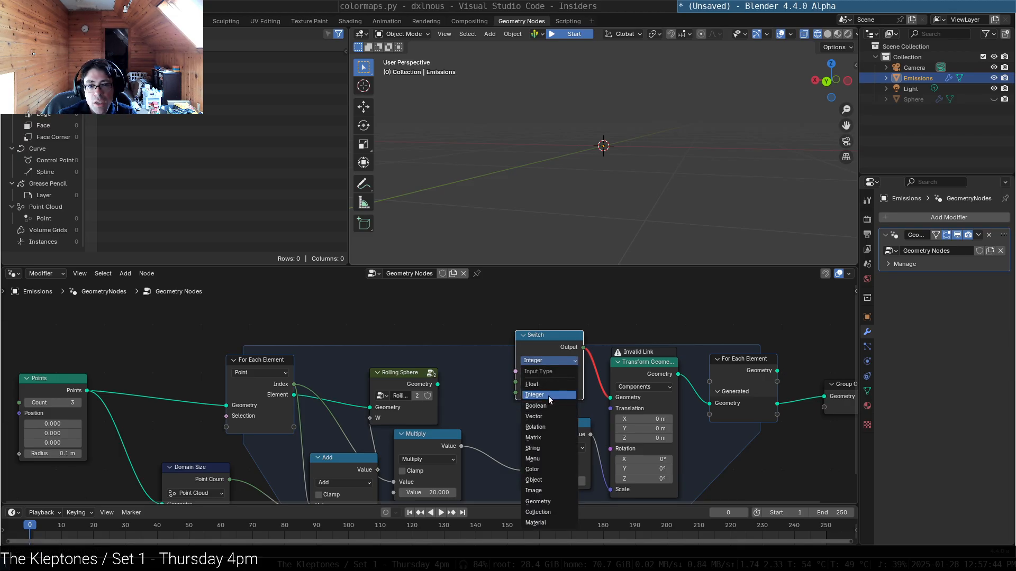
click(547, 385)
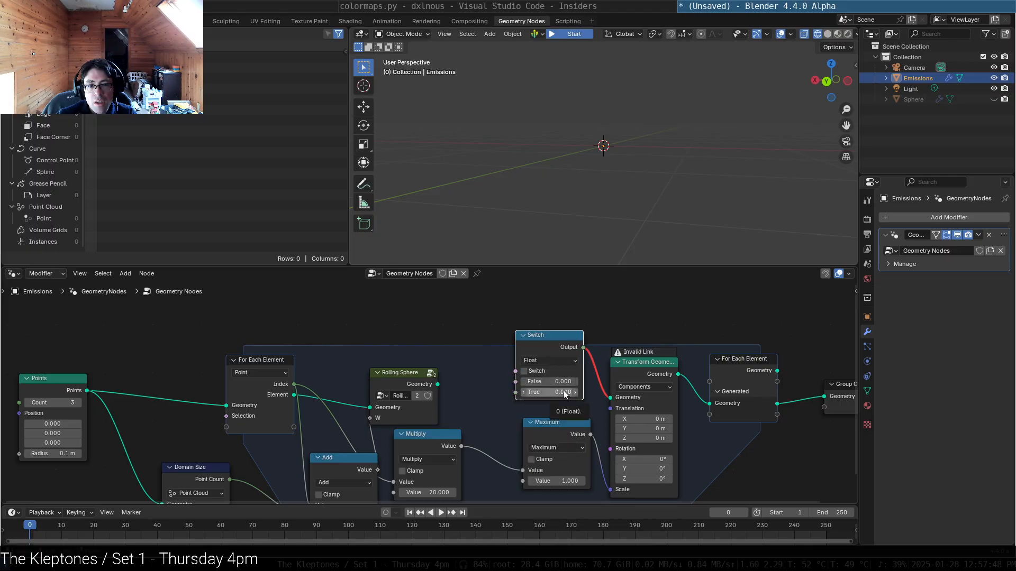
Step: Set the Switch node's True value to the driver #frame and scrub the timeline to test it, returning to frame 0
click(565, 393)
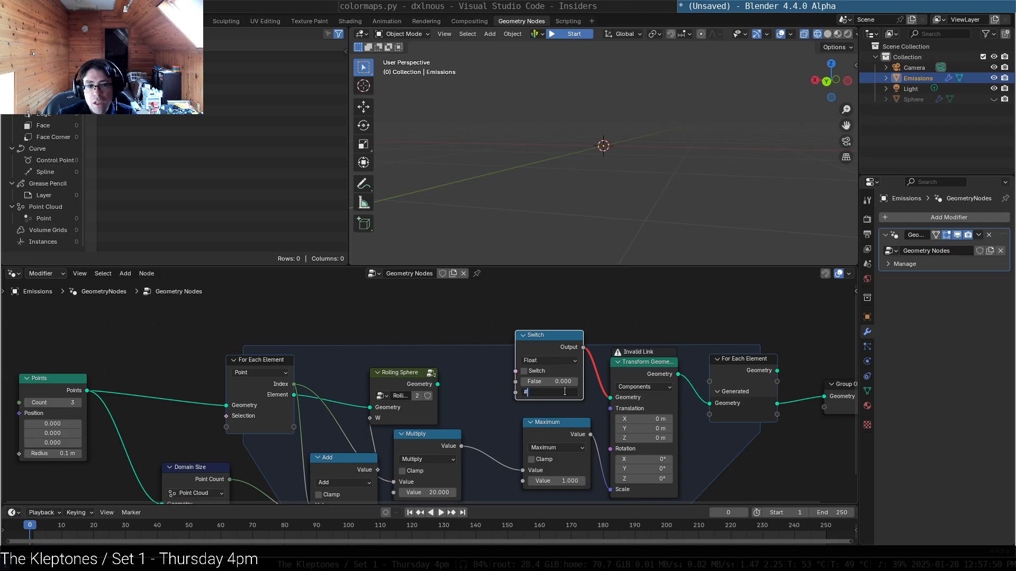
text(#frame)
key(Return)
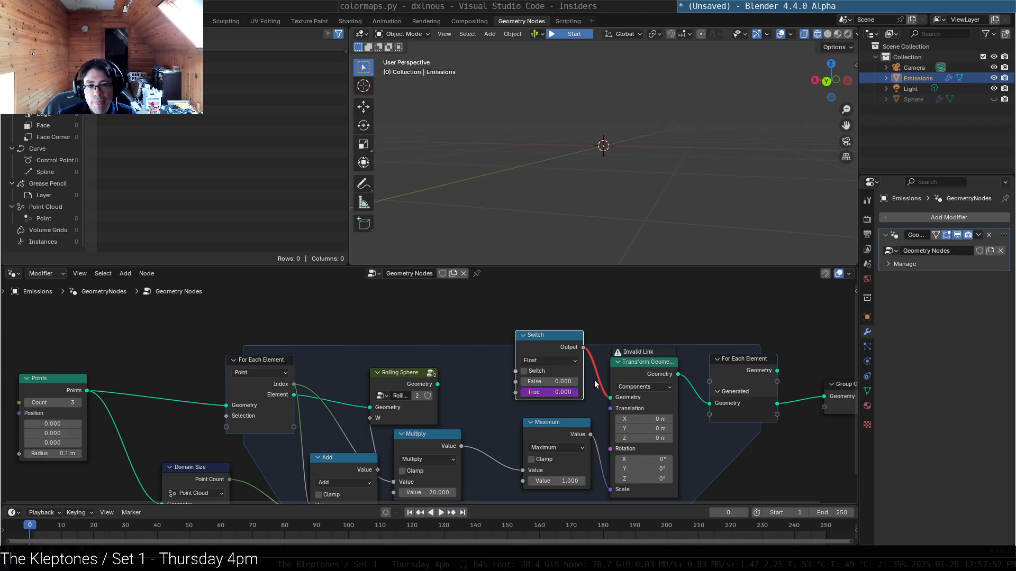
click(150, 527)
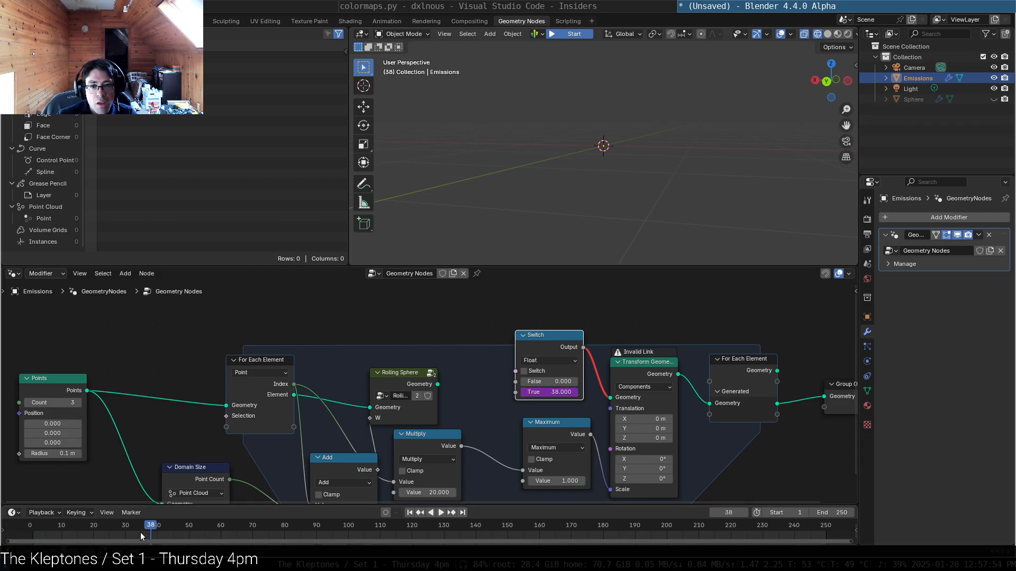
drag(149, 531, 800, 527)
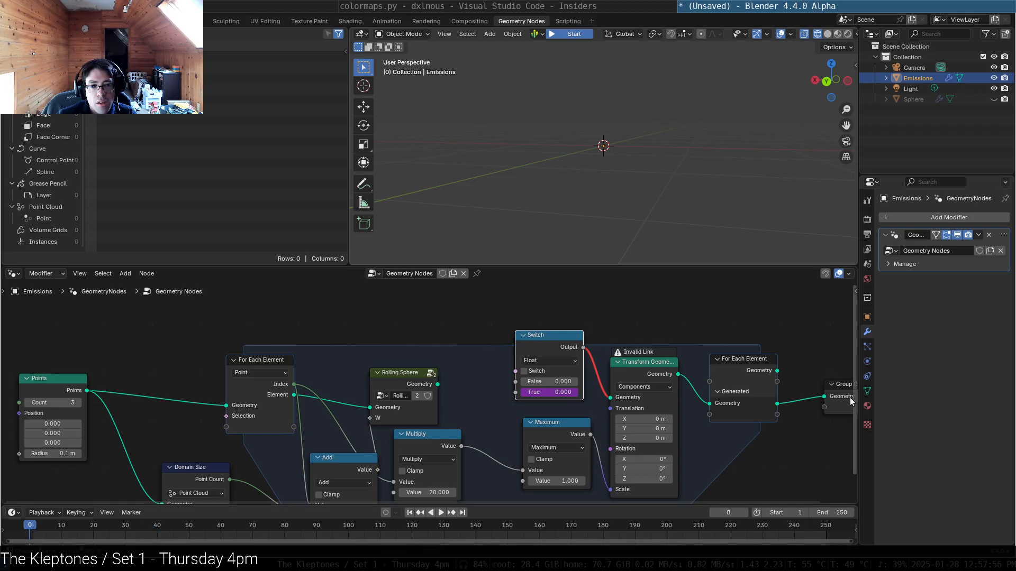
Step: Disconnect the Switch output from Transform Geometry and rearrange the Rolling Sphere, Multiply and Add nodes to make room
drag(585, 348, 601, 357)
key(Escape)
drag(610, 398, 595, 332)
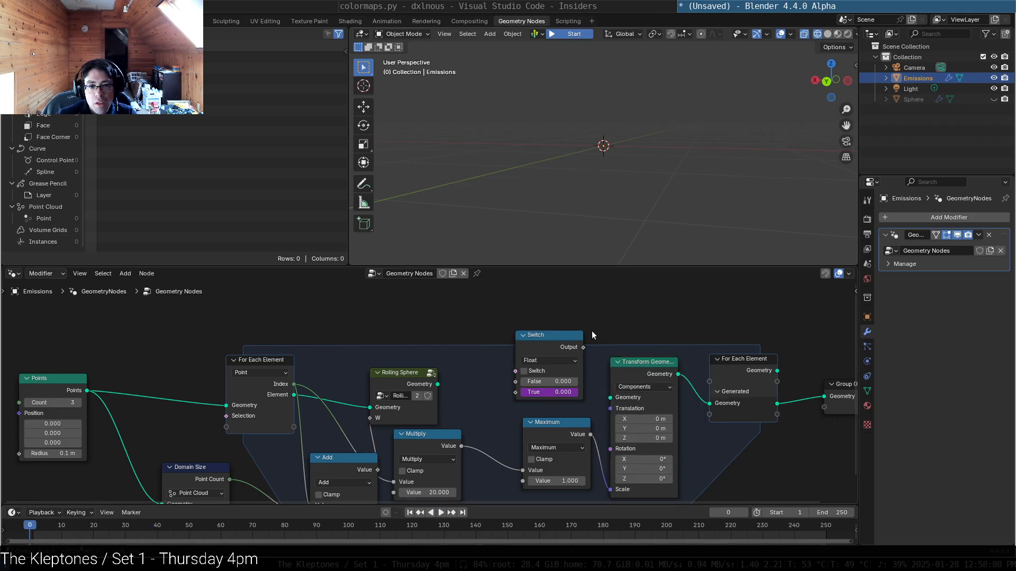
drag(409, 372, 440, 360)
drag(414, 434, 434, 425)
middle_drag(322, 477, 328, 418)
drag(336, 408, 311, 406)
key(g)
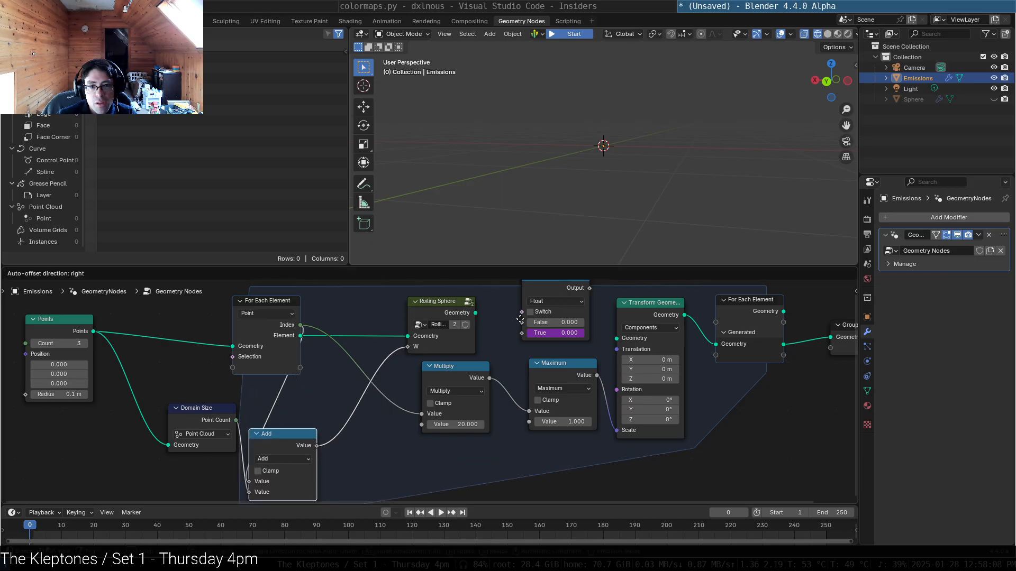
click(566, 331)
Step: Insert the Switch node before Multiply and replace the Index link in its False input with the Add output
drag(560, 300, 357, 386)
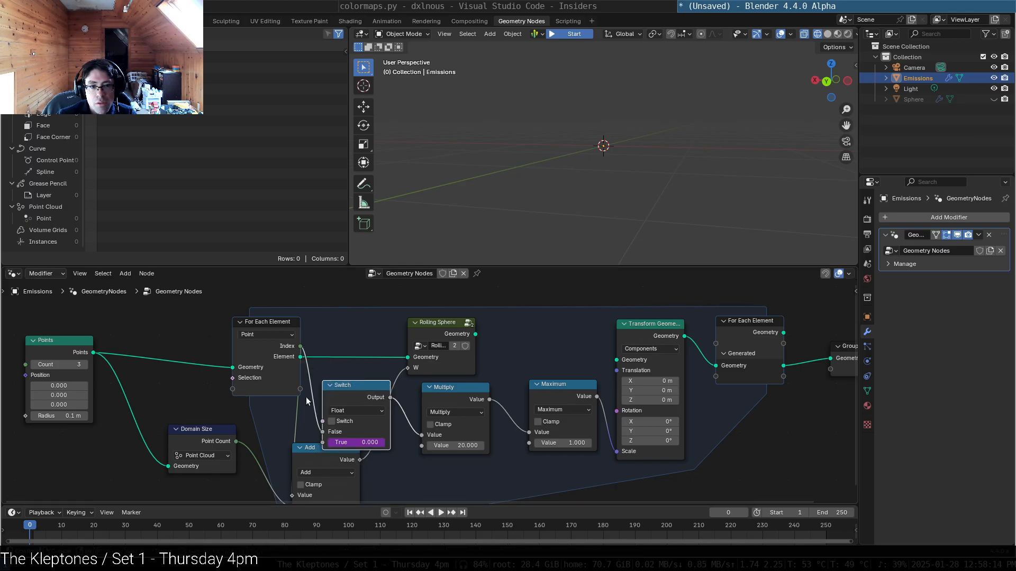
drag(322, 433, 311, 399)
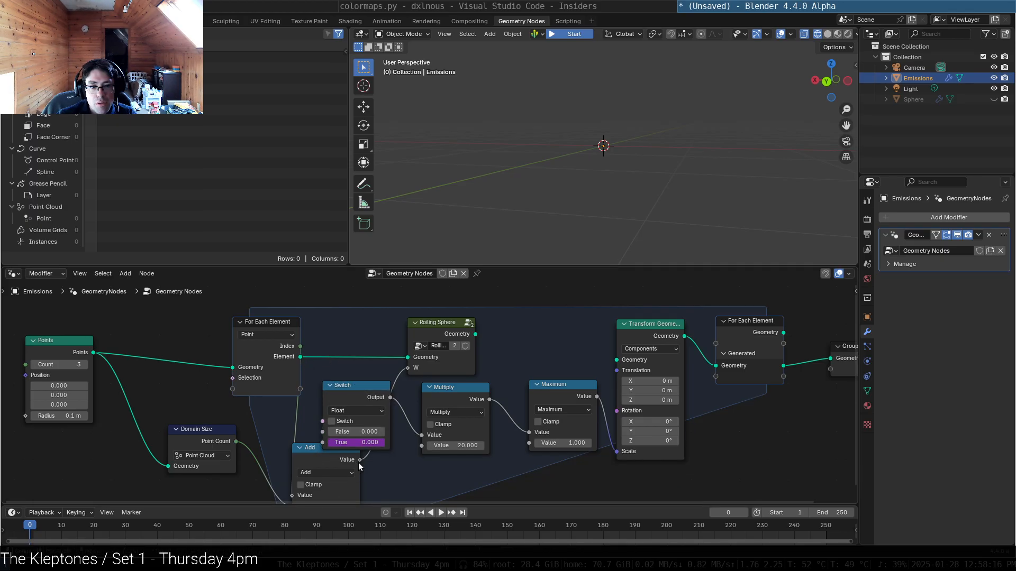
drag(360, 460, 317, 432)
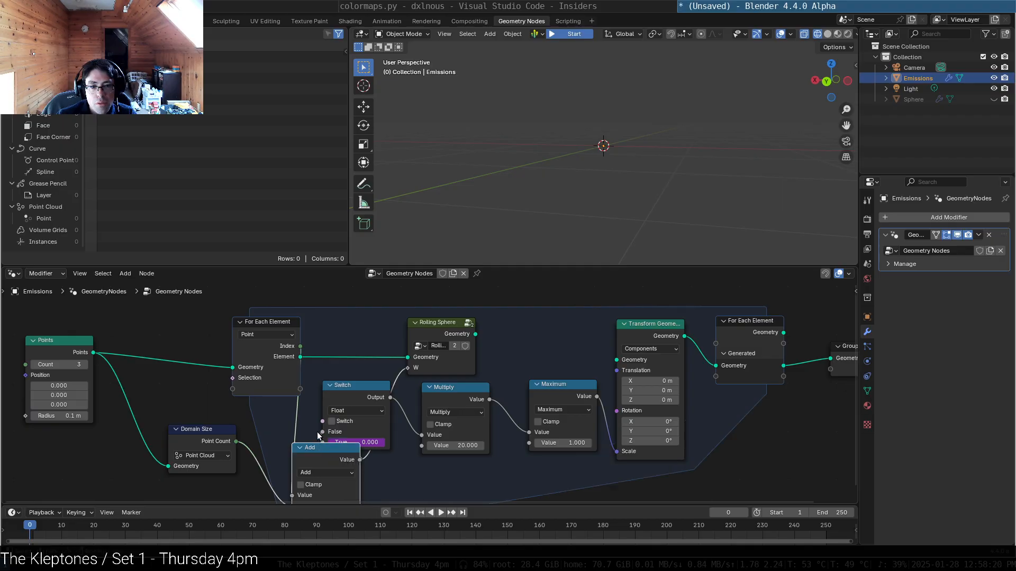
drag(380, 386, 400, 374)
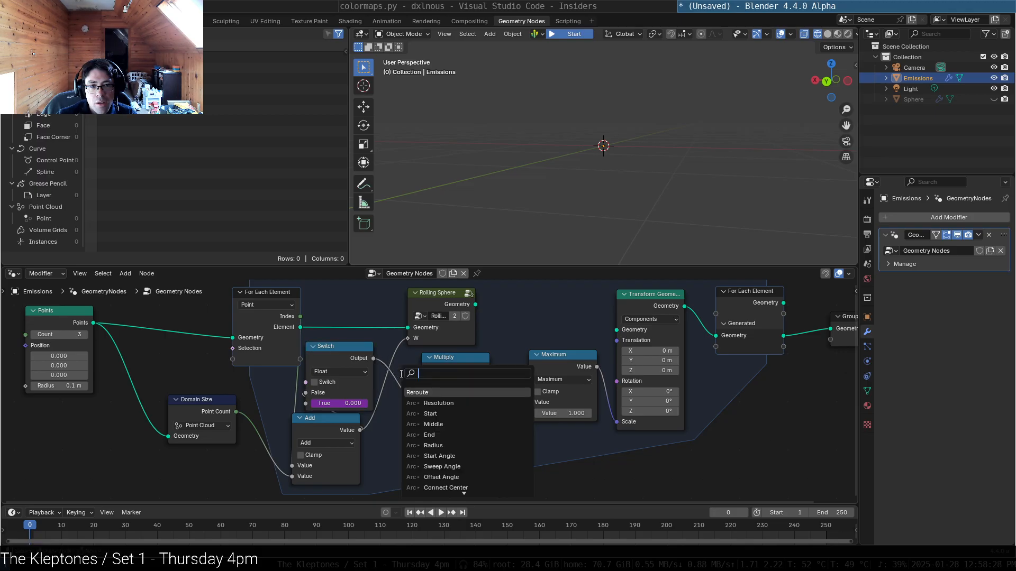
key(Escape)
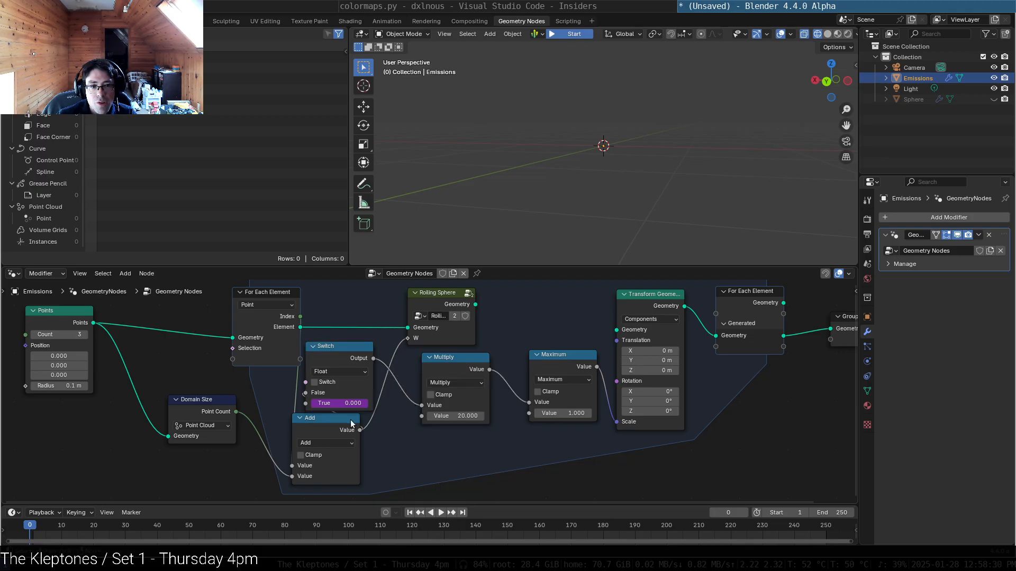
Step: Link the Switch output to Rolling Sphere's W and the Add output to Multiply, spacing the nodes apart
drag(352, 423, 361, 426)
drag(345, 345, 366, 341)
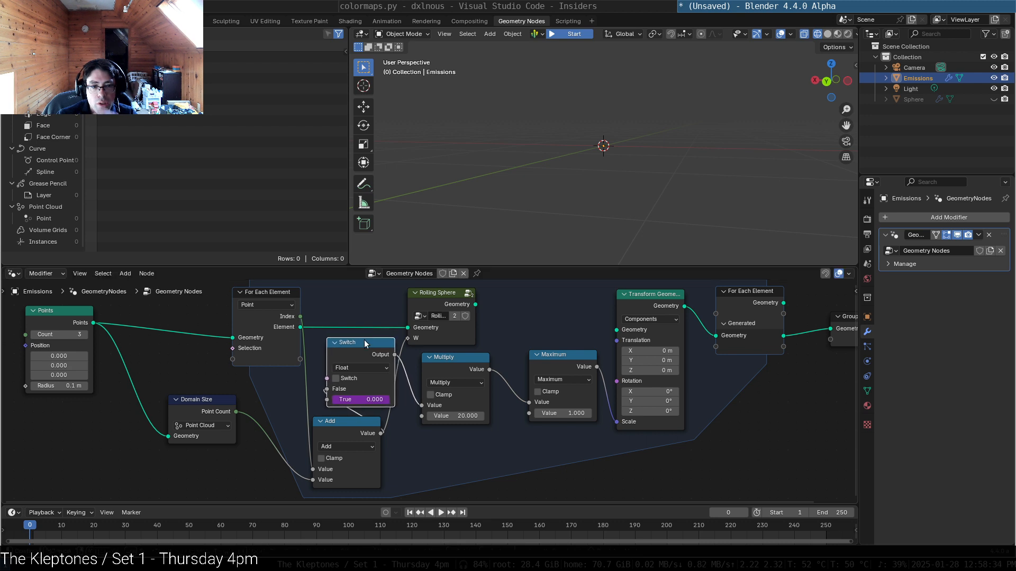
click(368, 400)
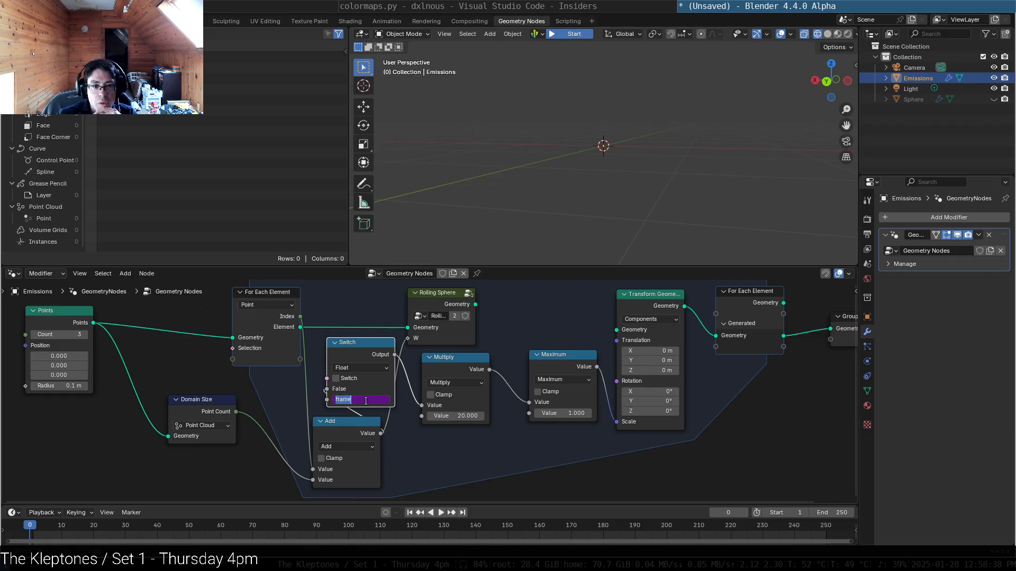
click(321, 403)
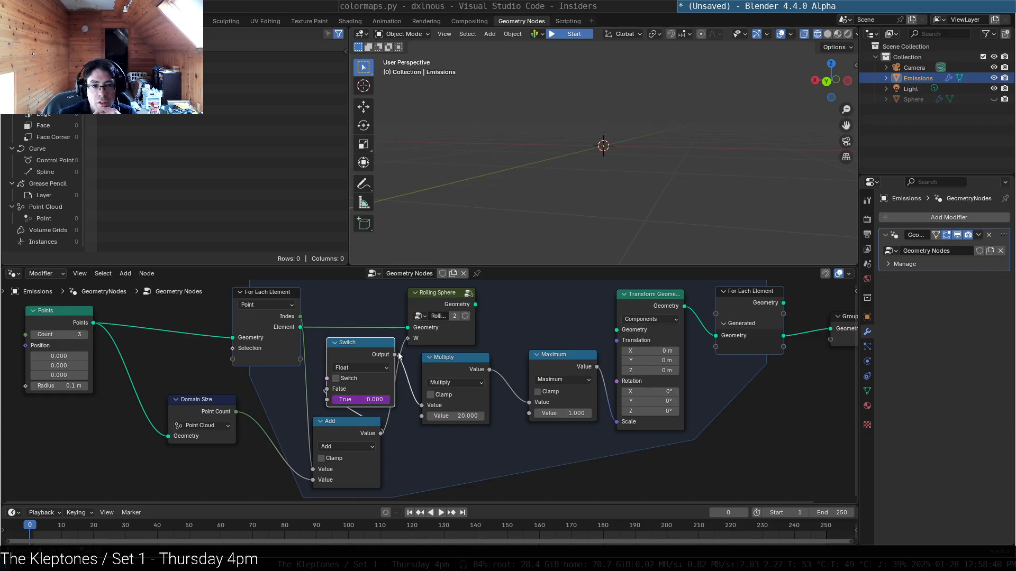
drag(394, 355, 407, 338)
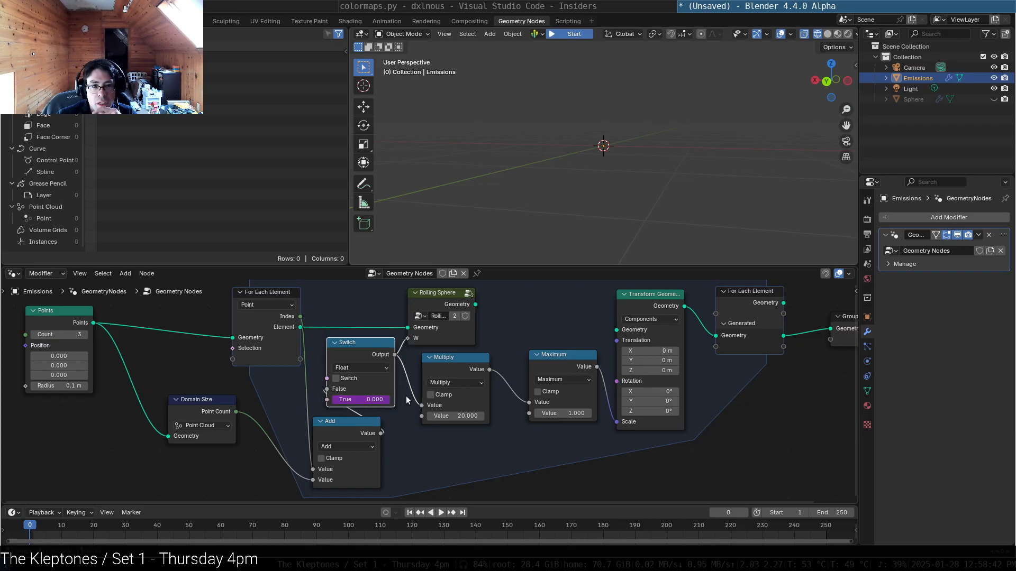
mouse_move(422, 405)
mouse_down()
mouse_move(383, 432)
mouse_move(421, 406)
mouse_up()
drag(375, 359, 388, 358)
drag(447, 304, 512, 310)
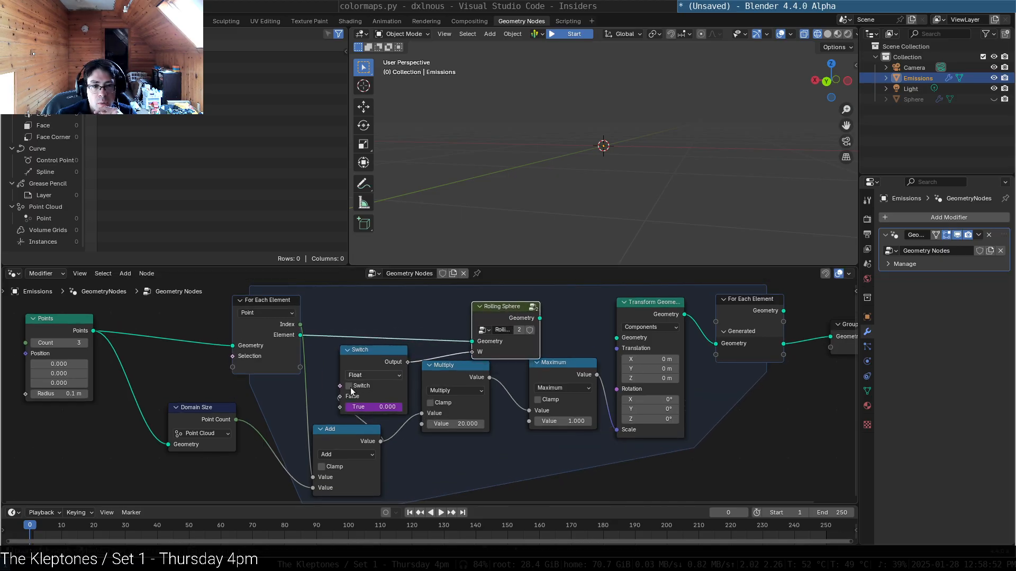
Step: Add a Math node below the loop zone and set its operation to Compare
key(shift+a)
text(equa)
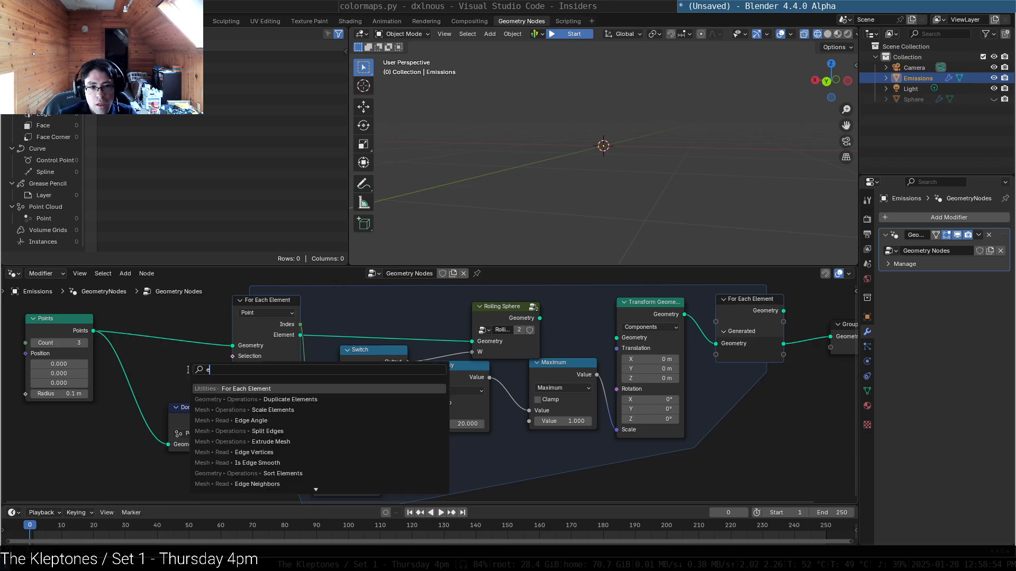
key(BackSpace)
key(BackSpace)
key(BackSpace)
key(BackSpace)
text(math)
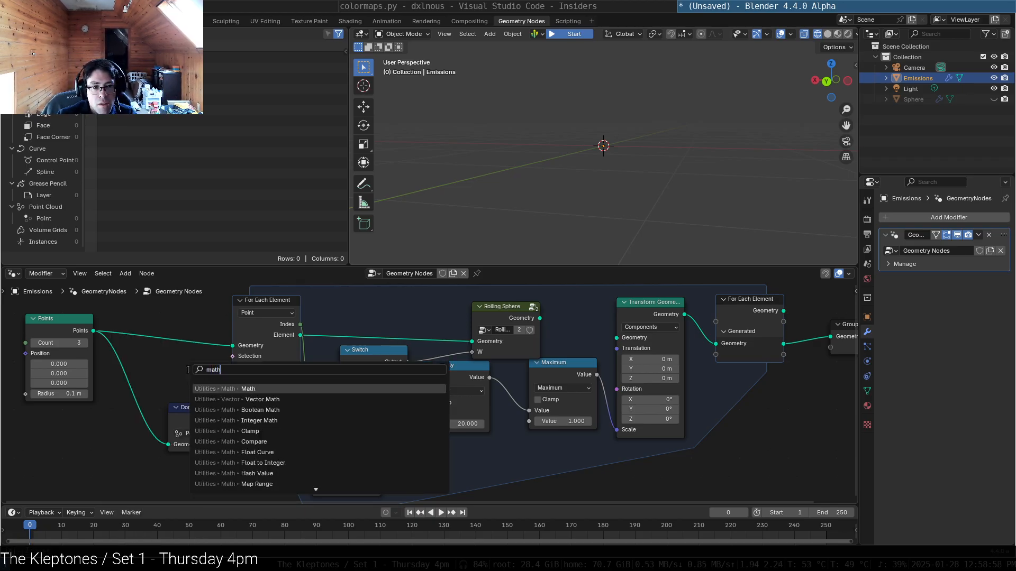
key(Return)
click(700, 459)
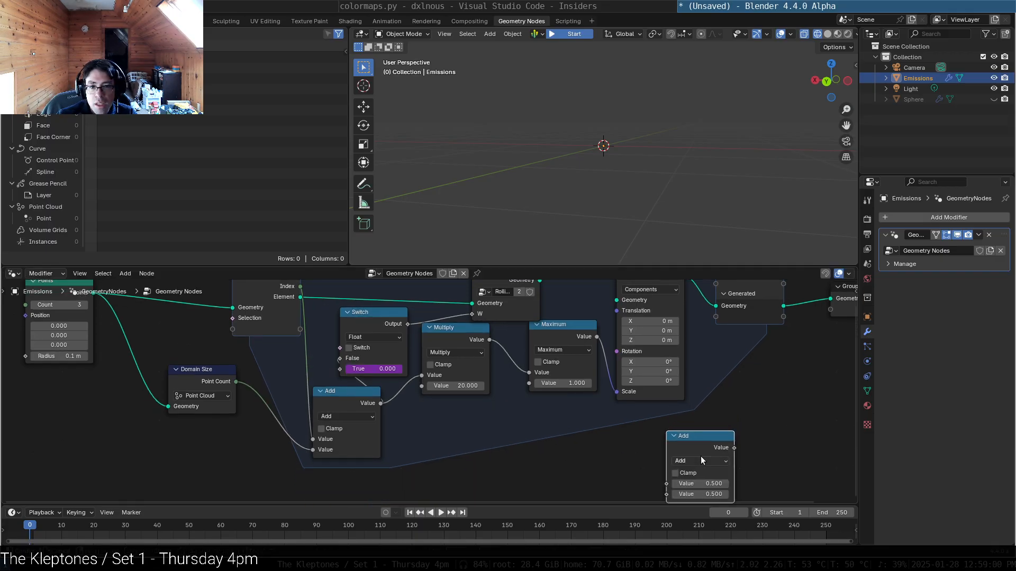
click(700, 459)
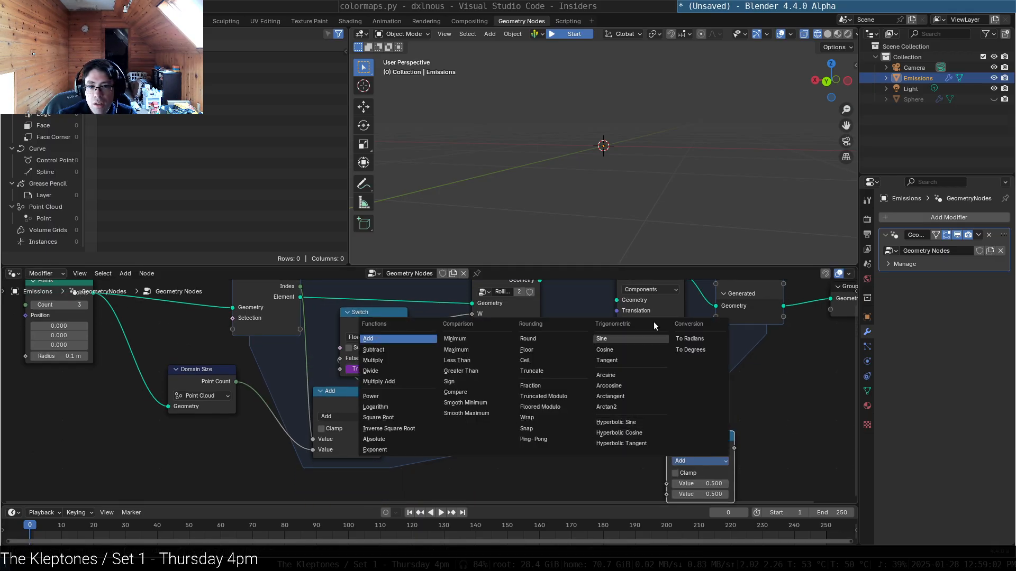
click(473, 392)
middle_drag(779, 453, 782, 406)
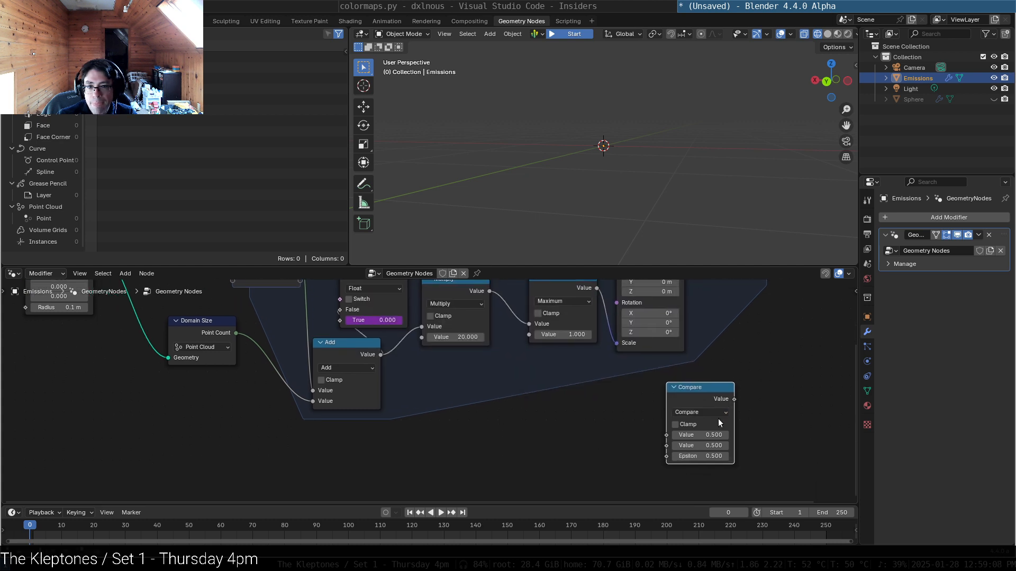
Step: Set the Compare node's second value to 0 and its Epsilon to 0.1
click(712, 433)
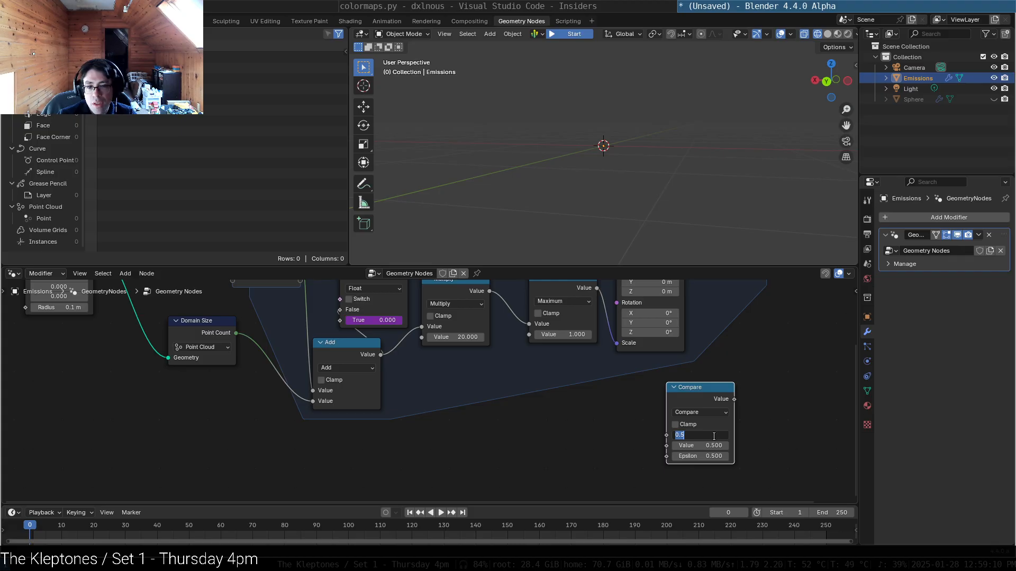
key(Tab)
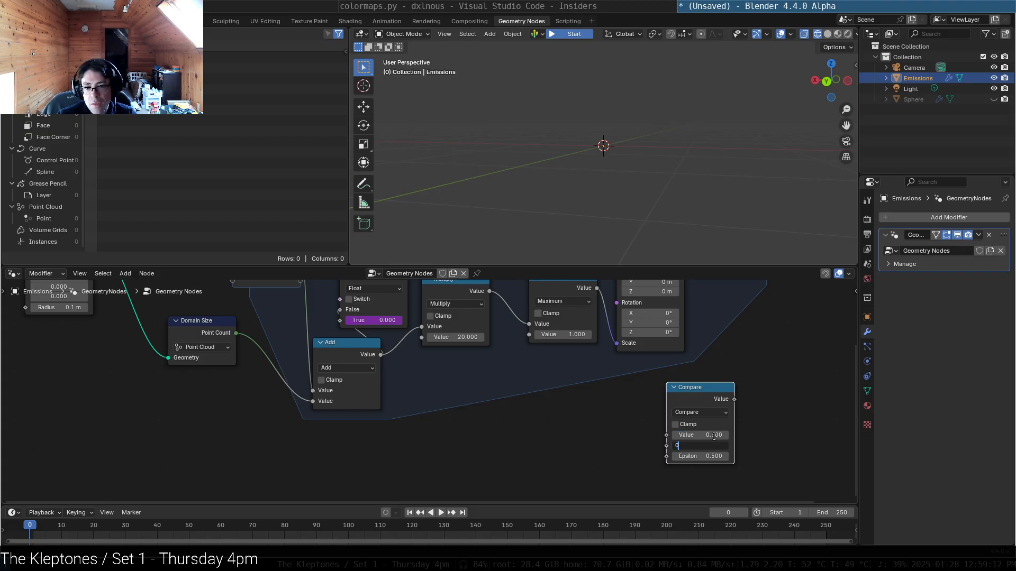
text(0)
key(Return)
click(714, 456)
text(0.1)
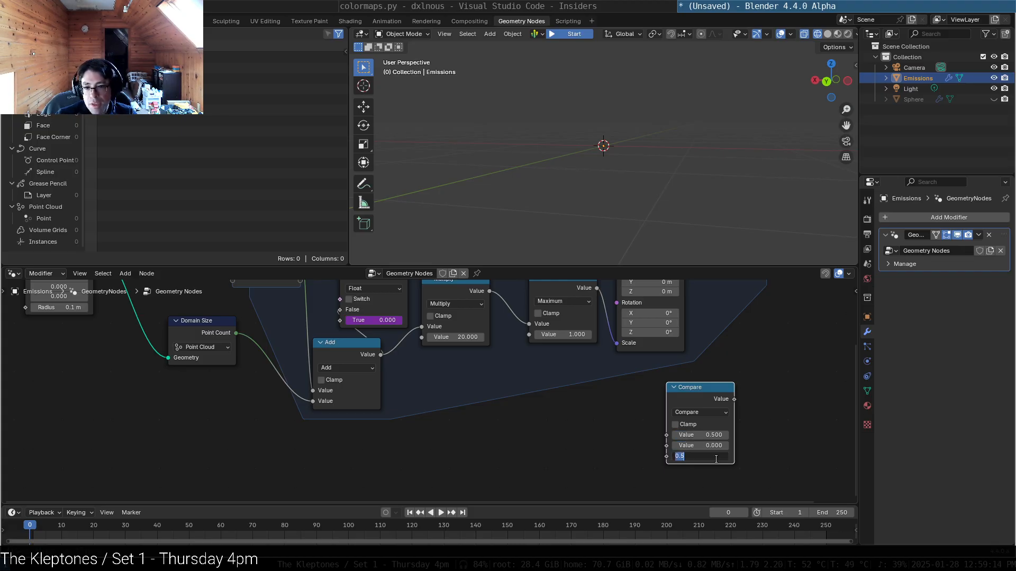
key(Return)
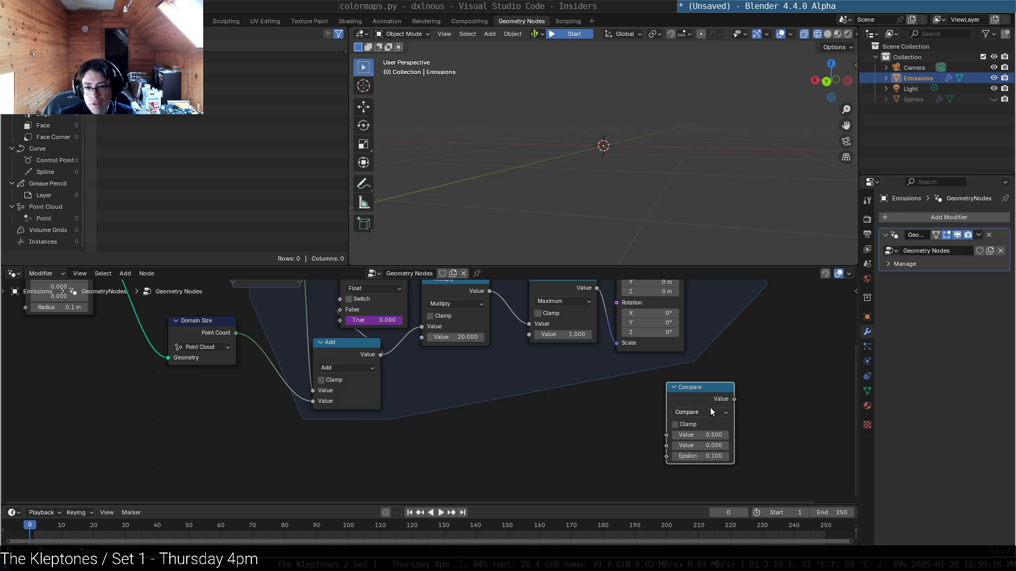
Step: Link the Compare output to the Switch input, and feed the Add node from Domain Size's Point Count and the loop's Index
drag(713, 393, 455, 114)
drag(323, 354, 369, 399)
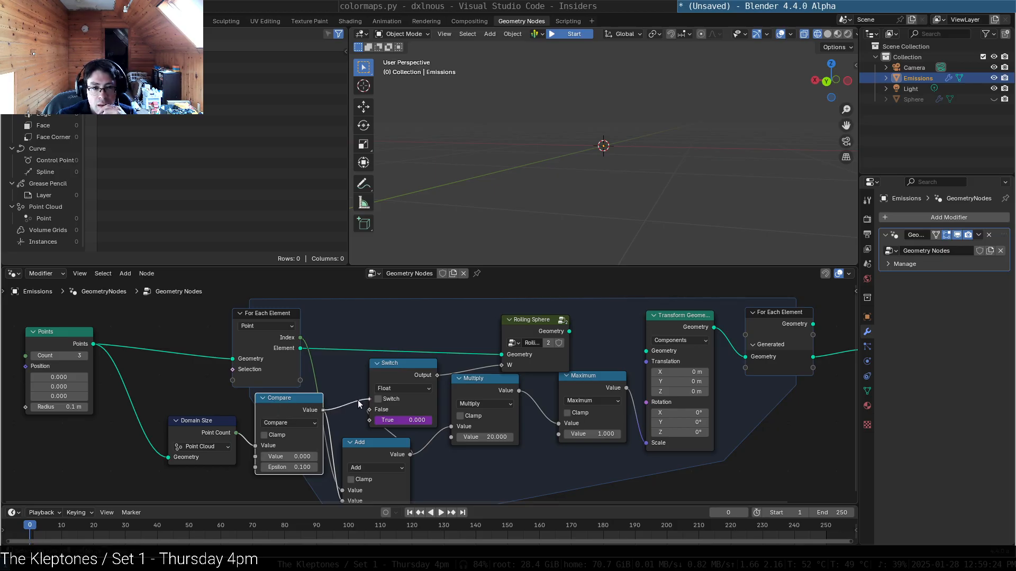
shift+scroll(464, 444, down, 2)
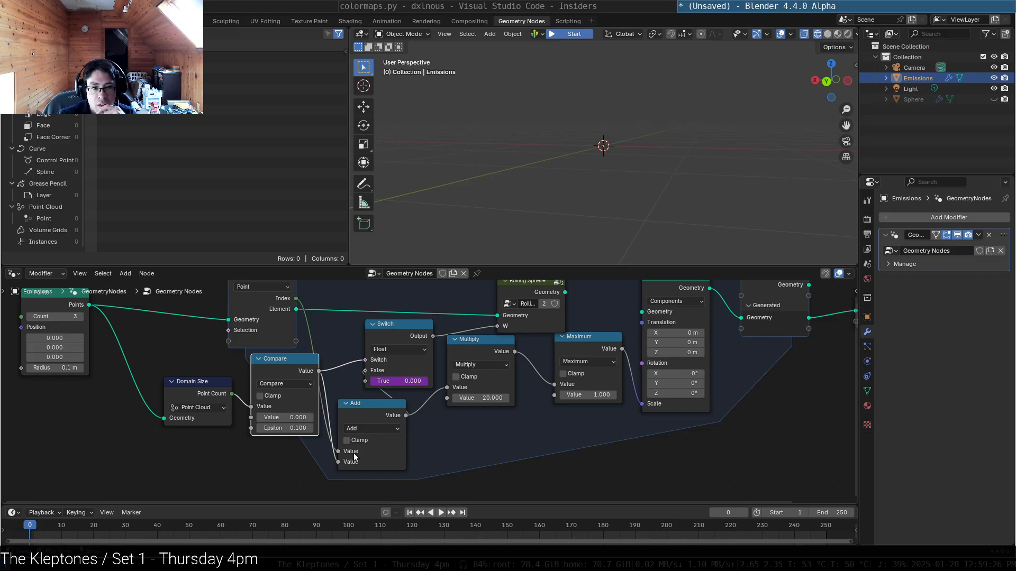
mouse_move(337, 462)
mouse_down()
mouse_move(313, 463)
mouse_move(316, 437)
mouse_move(338, 451)
mouse_up()
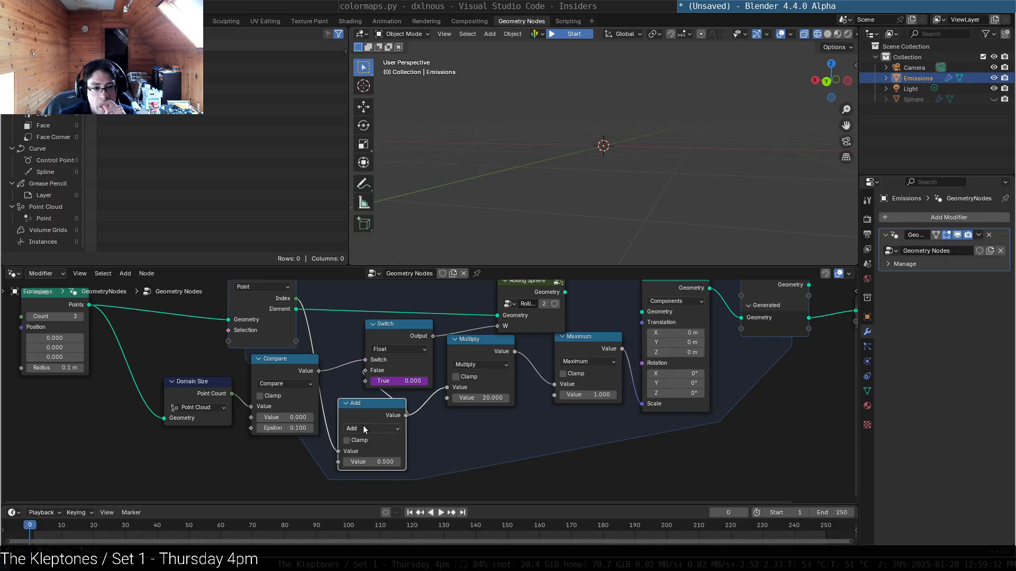
drag(338, 451, 338, 462)
mouse_move(296, 360)
mouse_down()
mouse_move(325, 352)
mouse_move(299, 357)
mouse_up()
drag(232, 395, 337, 452)
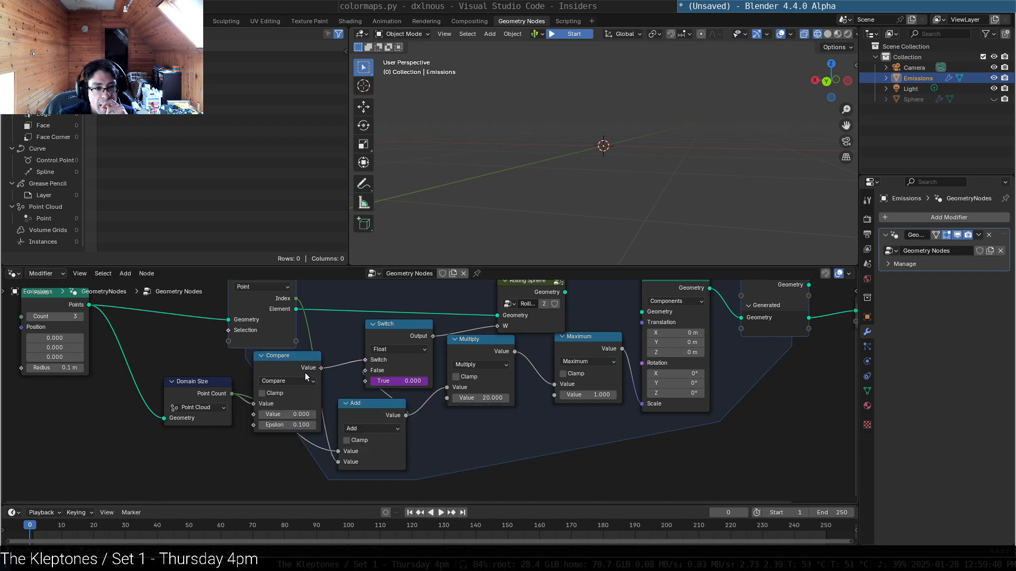
Step: Replace the Point Count link in Compare's first value with the loop's Index, moving Compare and Switch to make room
drag(296, 356, 331, 333)
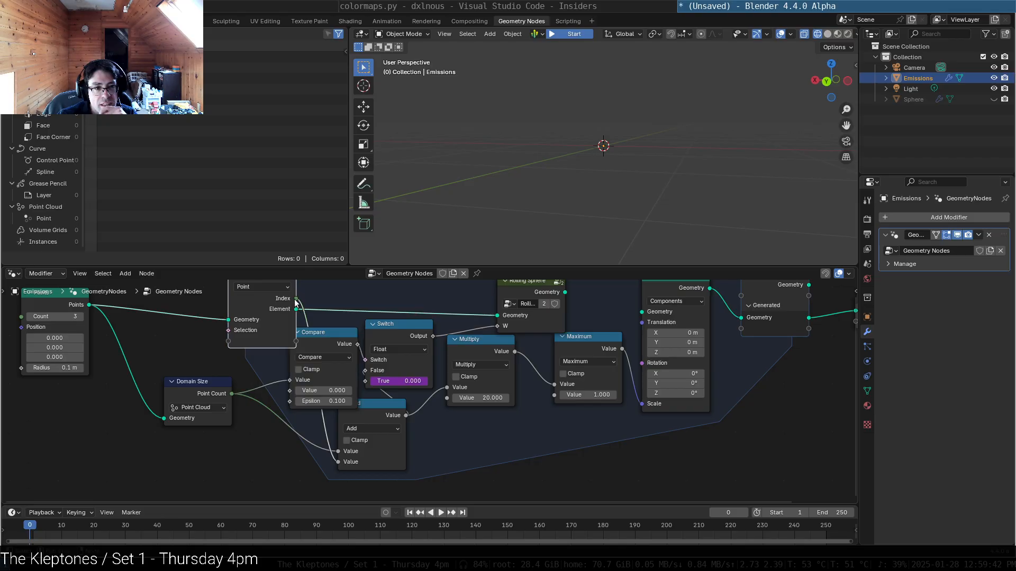
drag(277, 377, 278, 378)
drag(401, 329, 425, 329)
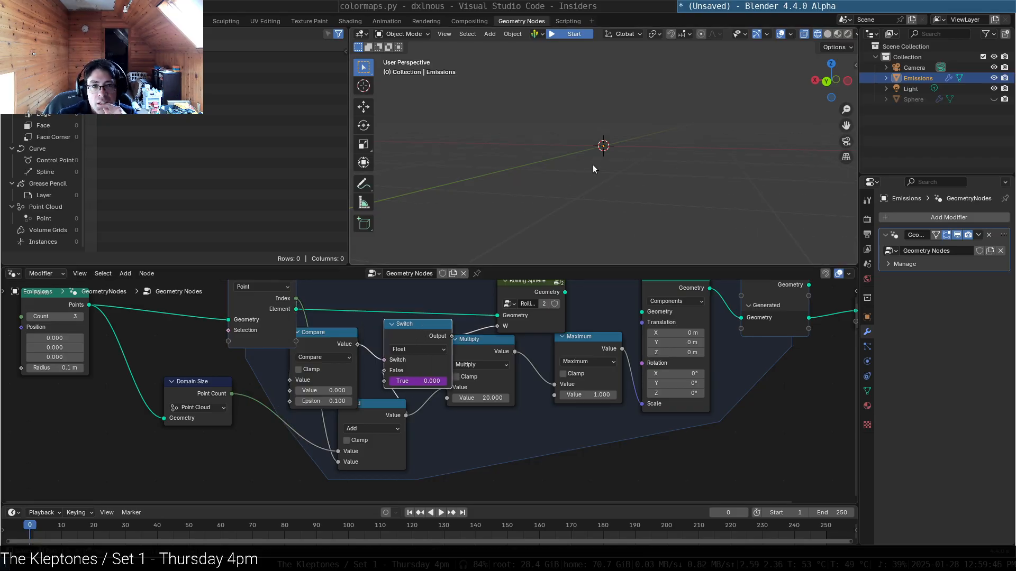
Step: Spread out the Multiply, For Each Element, Compare, Switch and Rolling Sphere nodes, placing Compare and Switch above the main chain
middle_drag(595, 154, 551, 174)
drag(483, 341, 509, 381)
key(space)
key(Escape)
drag(441, 324, 454, 325)
middle_drag(820, 368, 791, 414)
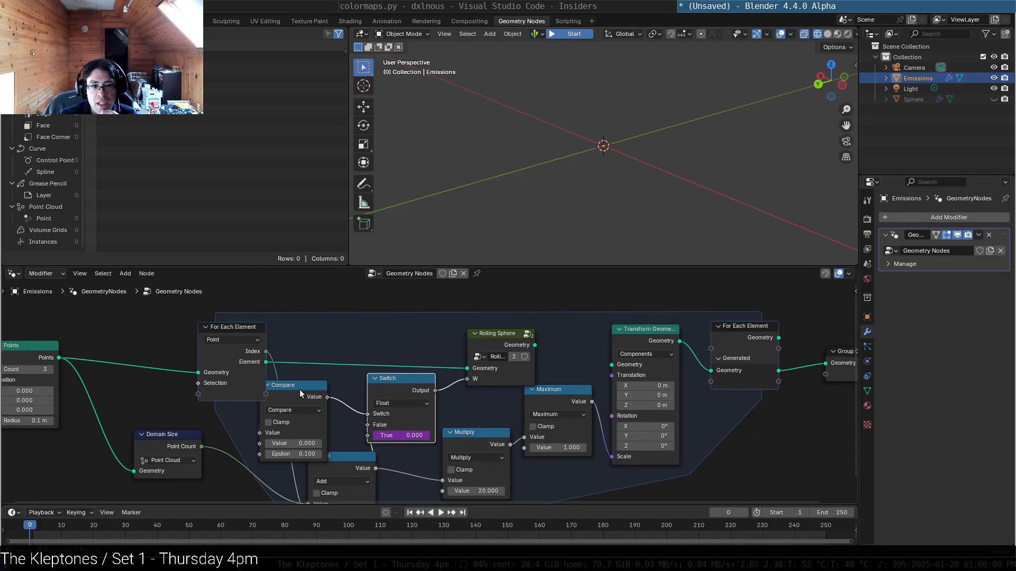
drag(230, 328, 172, 319)
drag(289, 386, 303, 306)
drag(414, 429, 413, 304)
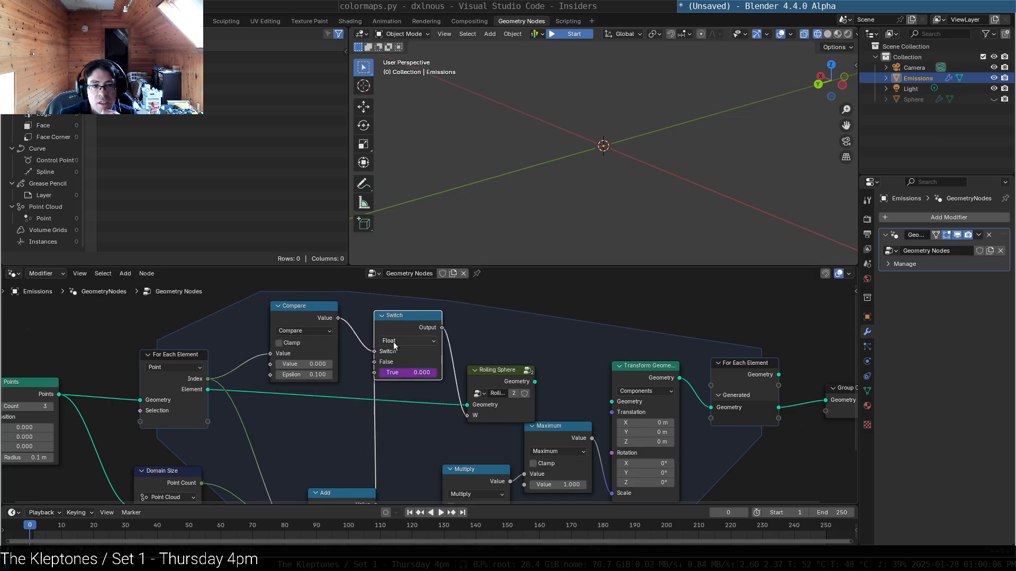
drag(428, 315, 445, 312)
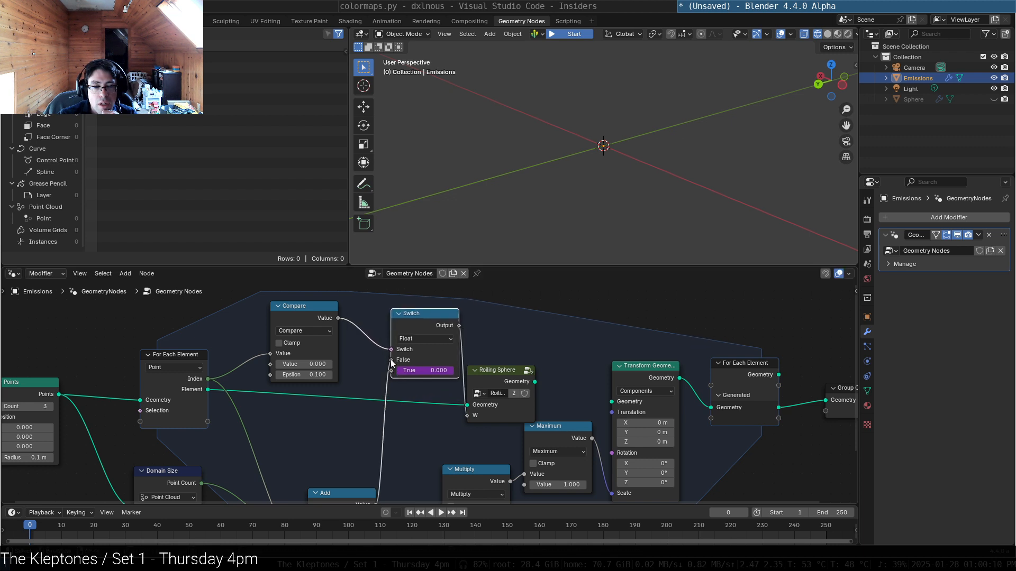
drag(485, 367, 541, 349)
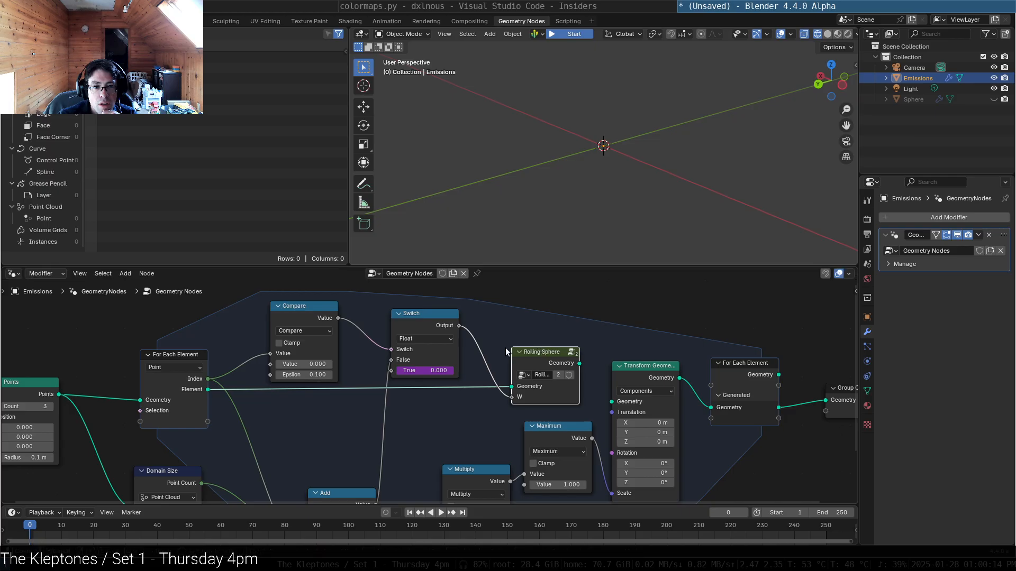
Step: Try the Boolean input type on the Switch node, then return it to Float
click(449, 337)
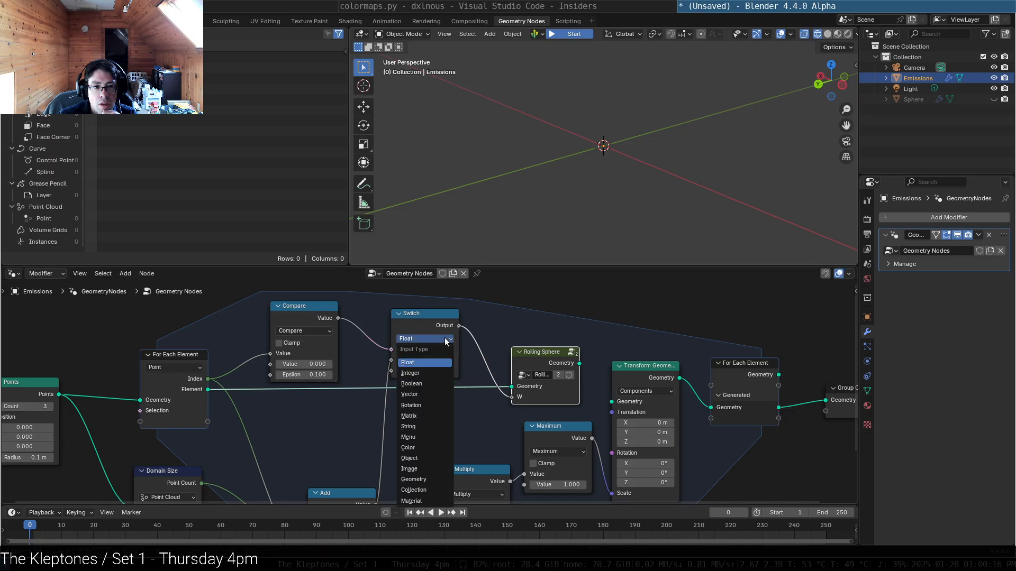
click(416, 385)
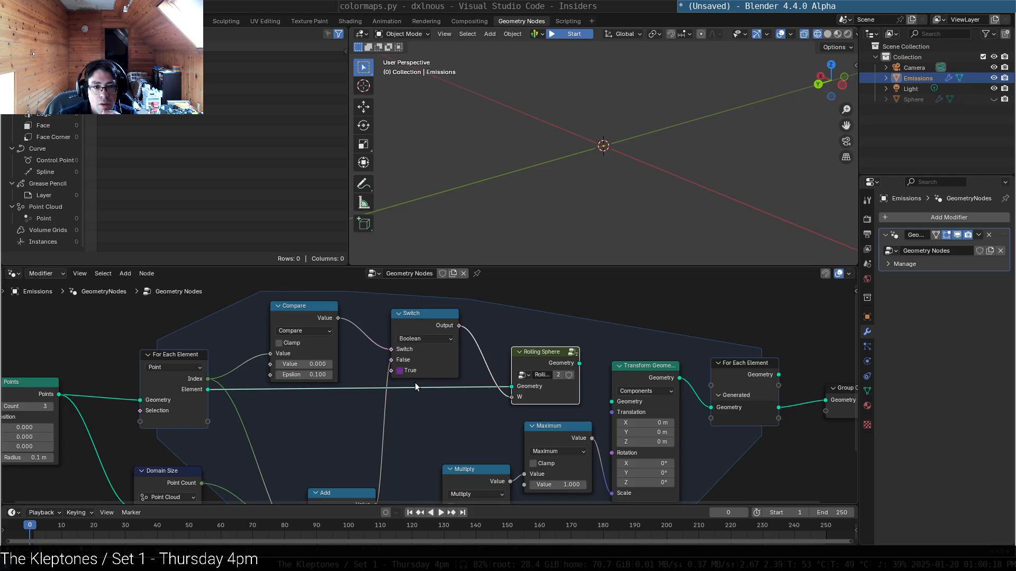
click(427, 338)
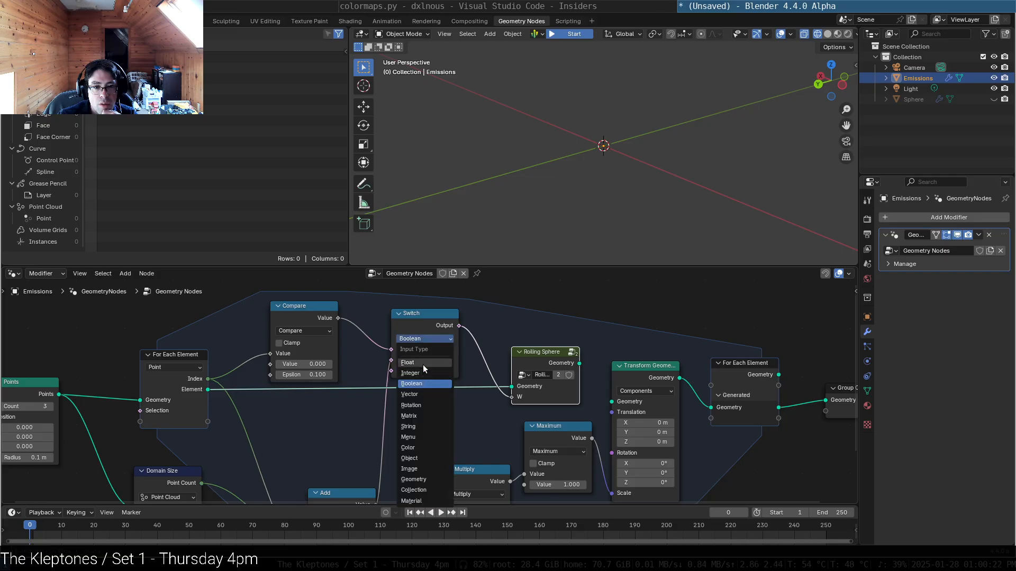
click(434, 340)
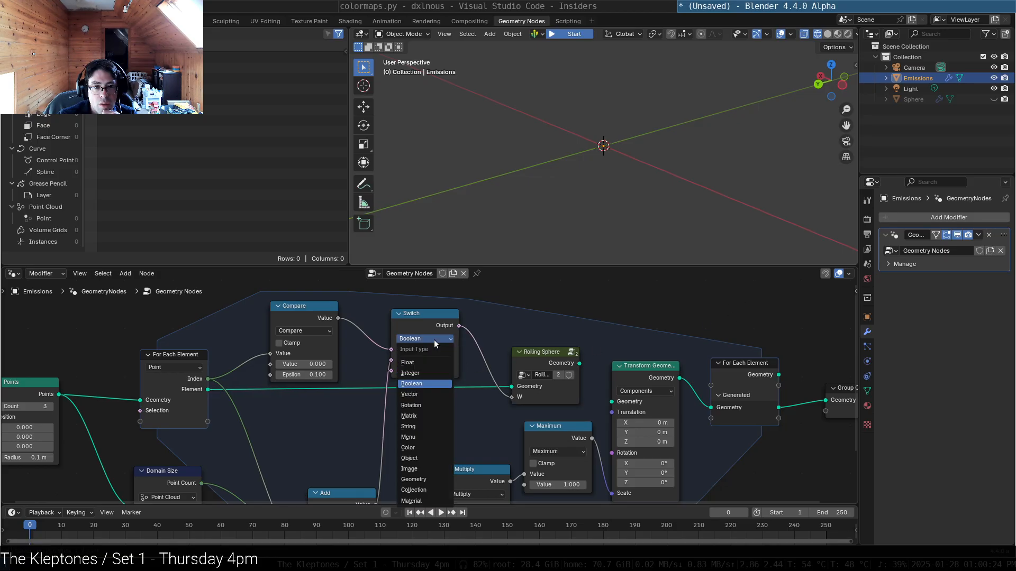
click(427, 362)
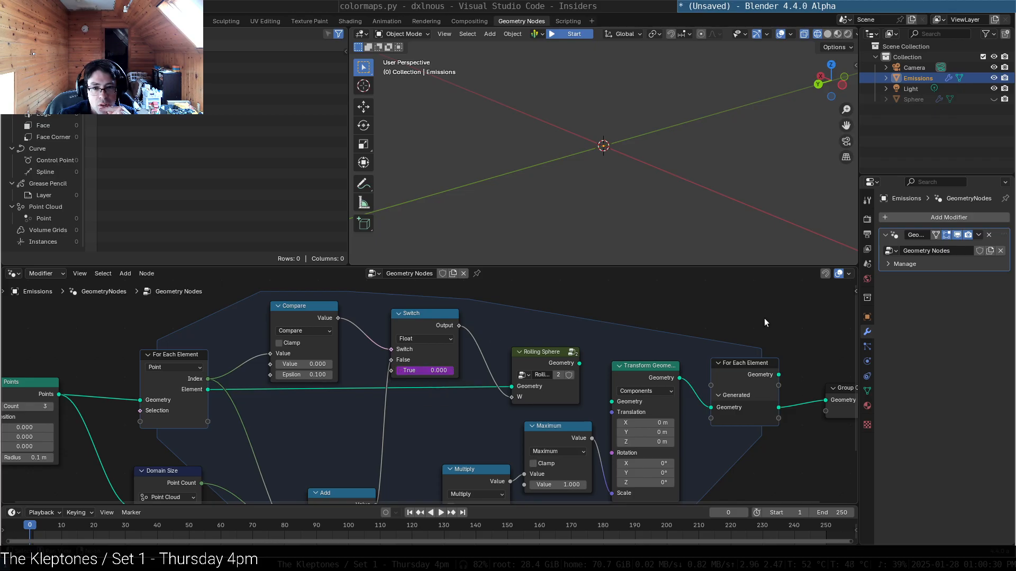
Step: Link Rolling Sphere's Geometry output to the Transform Geometry node's Geometry input
middle_drag(764, 319, 767, 493)
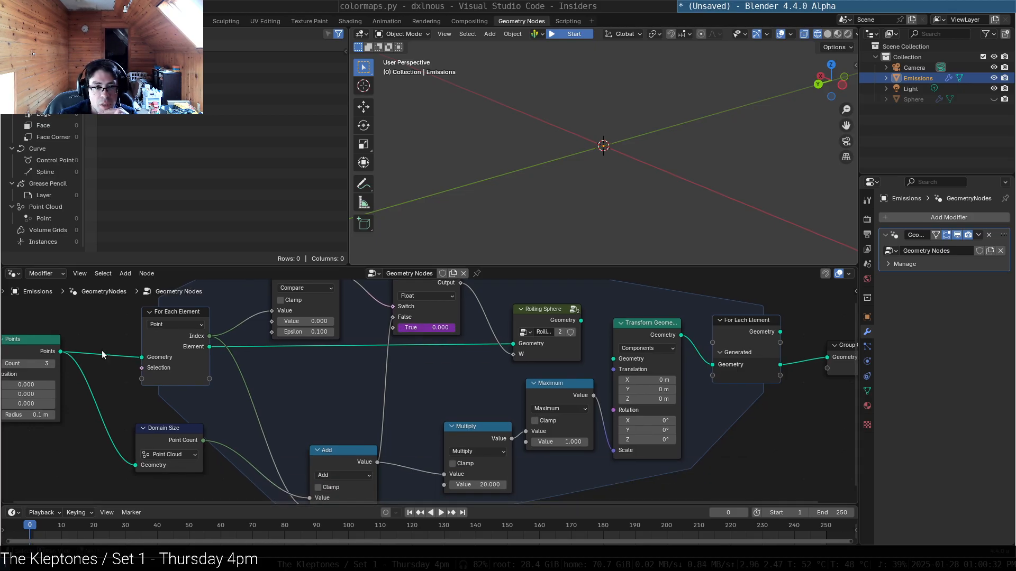
middle_drag(823, 317, 793, 370)
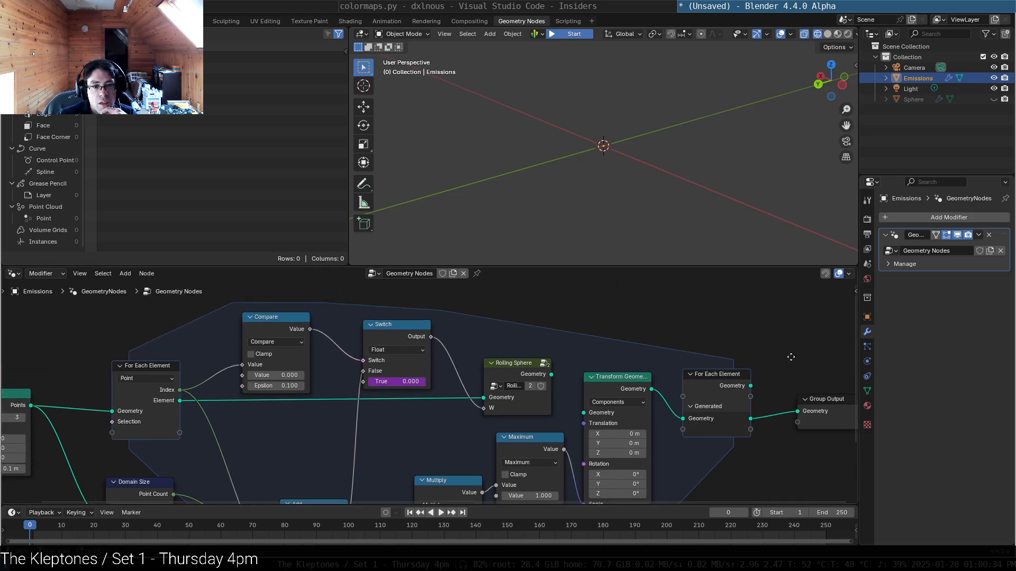
key(space)
key(Escape)
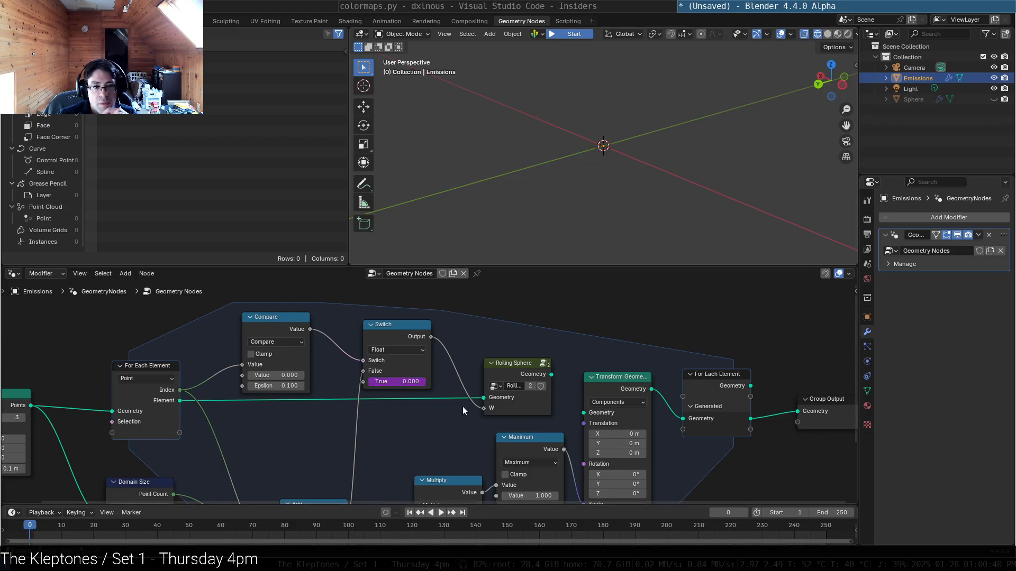
drag(567, 406, 576, 408)
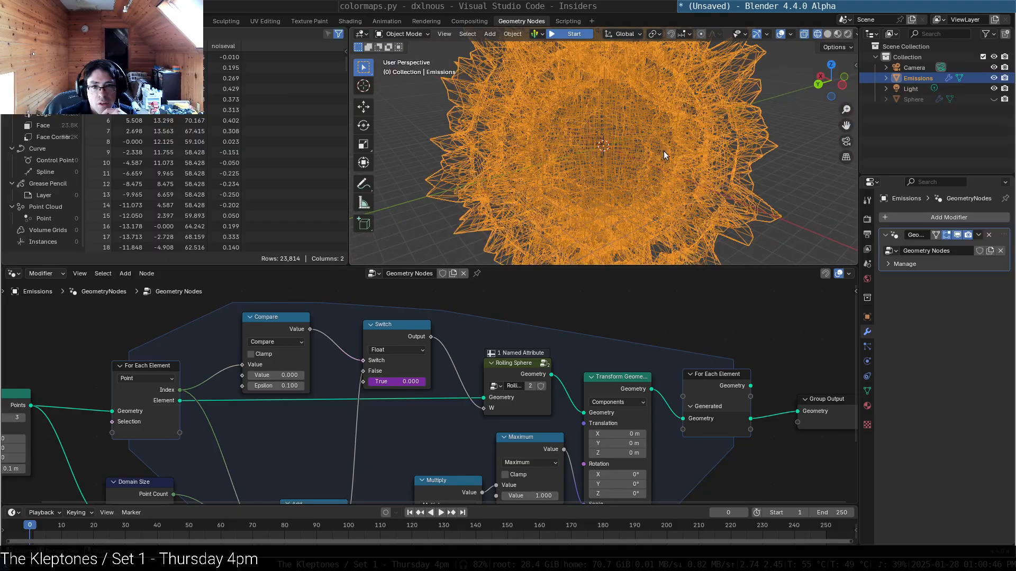
Step: Examine the nested shells in the 3D view and play the animation, stopping at frame 52
scroll(663, 151, up, 4)
scroll(621, 161, up, 3)
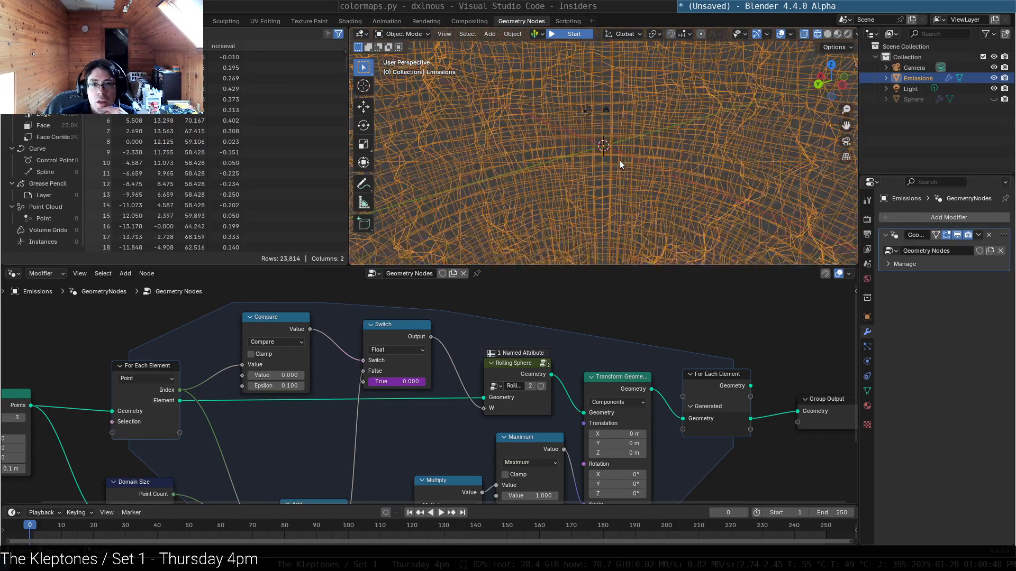
scroll(621, 158, down, 3)
scroll(621, 159, down, 4)
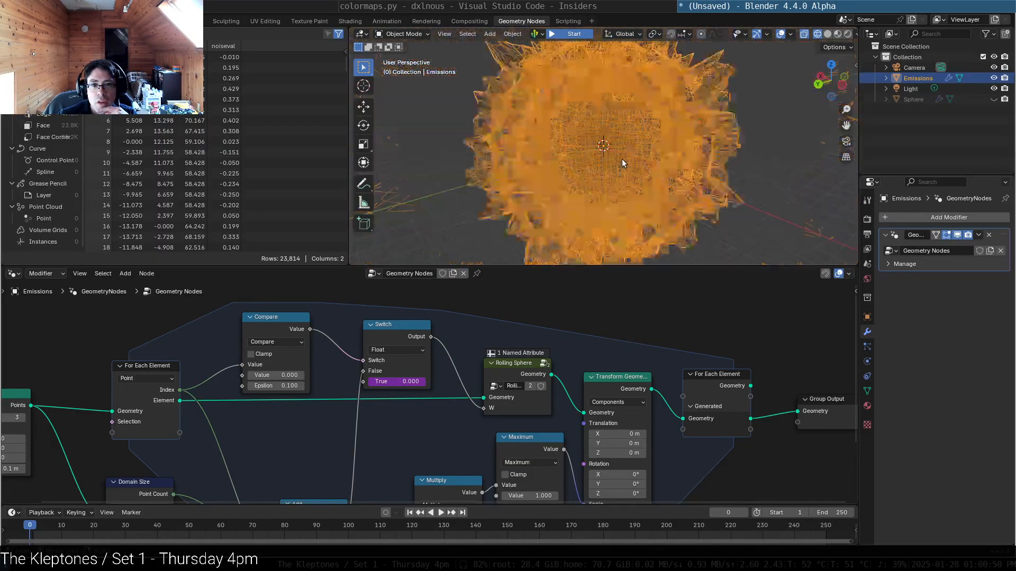
scroll(653, 147, up, 2)
middle_drag(707, 154, 597, 153)
click(442, 513)
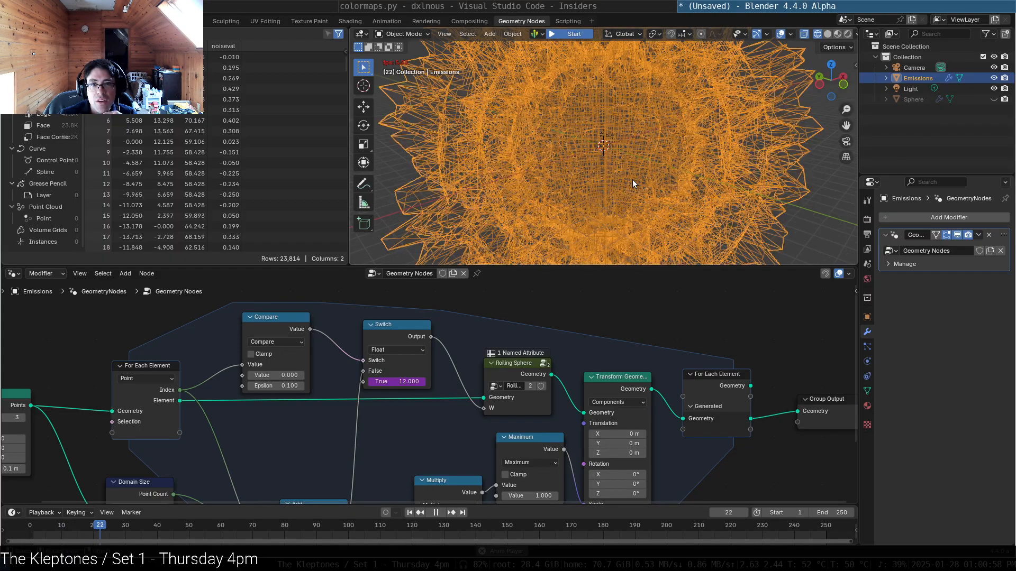
click(433, 513)
Step: Rearrange the Multiply and Maximum nodes between Add and Transform Geometry
middle_drag(713, 313, 699, 244)
click(417, 414)
drag(416, 414, 373, 397)
drag(532, 372, 497, 375)
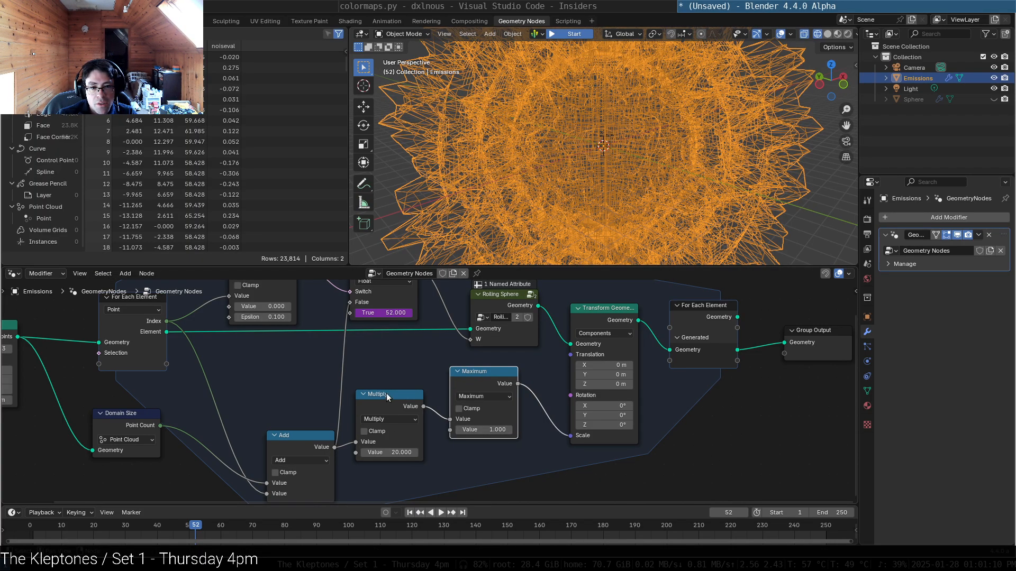
drag(386, 396, 403, 388)
click(417, 446)
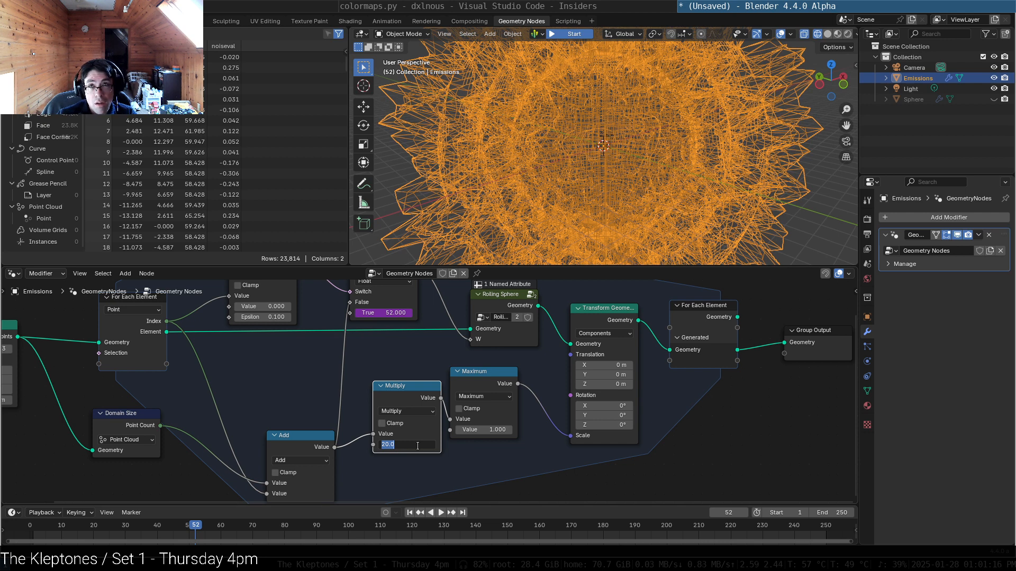
key(BackSpace)
text(#frame/24)
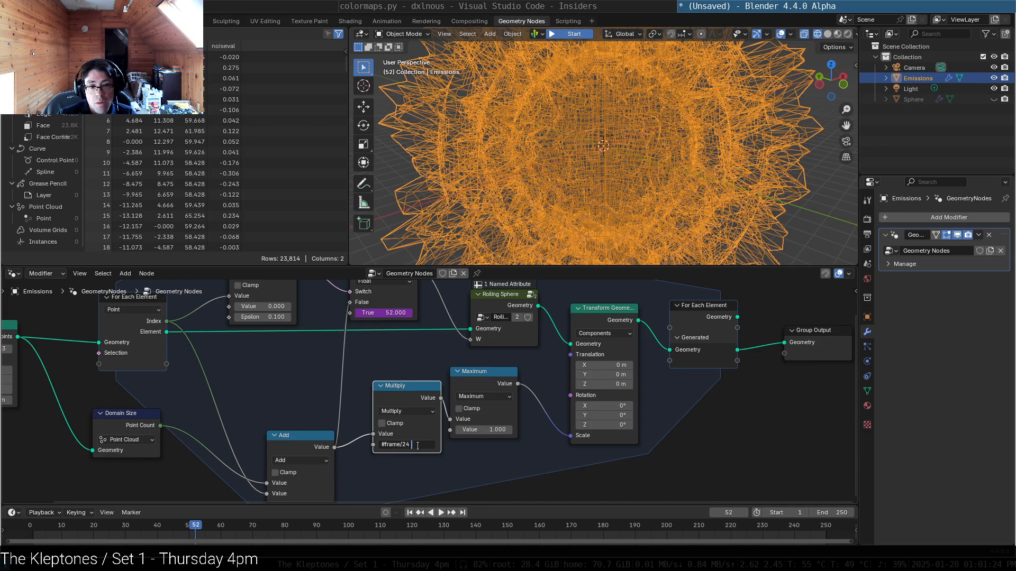
key(Return)
click(691, 430)
Step: Spread out the Maximum, Transform Geometry and For Each Element output nodes, and move the Add node up level with Multiply
drag(494, 371, 514, 369)
drag(609, 311, 621, 311)
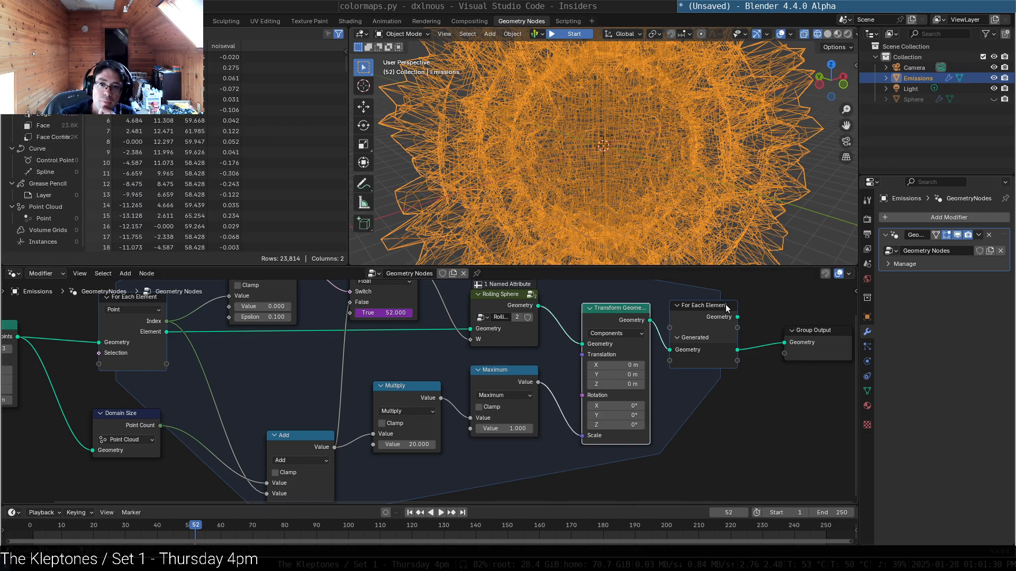
click(770, 432)
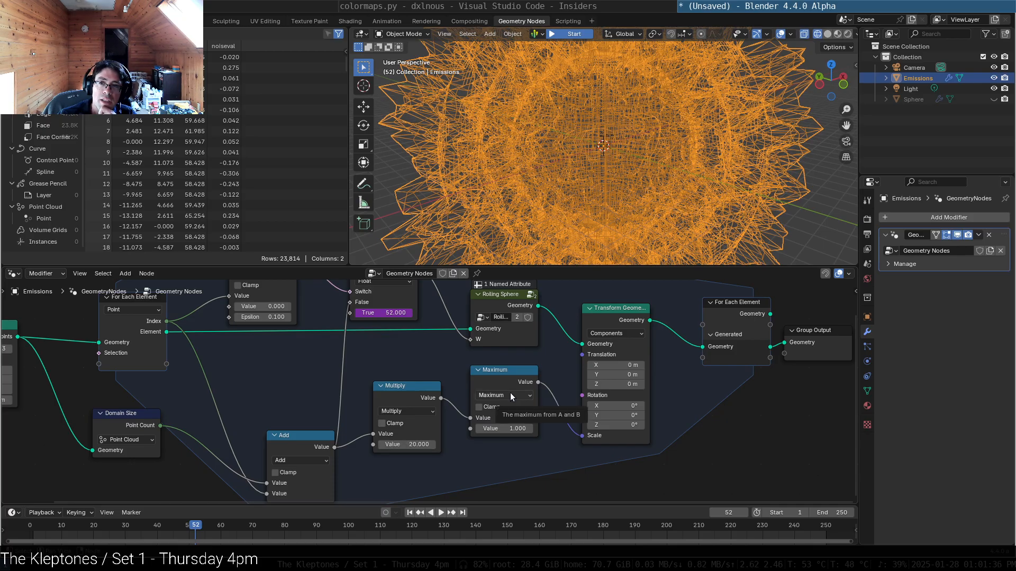
drag(292, 437, 274, 385)
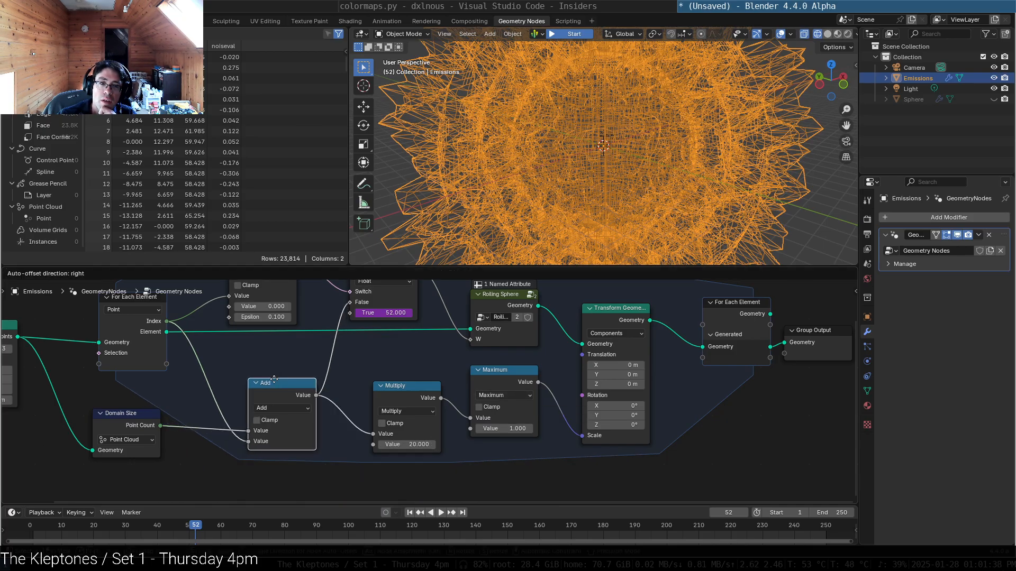
scroll(519, 3, up, 2)
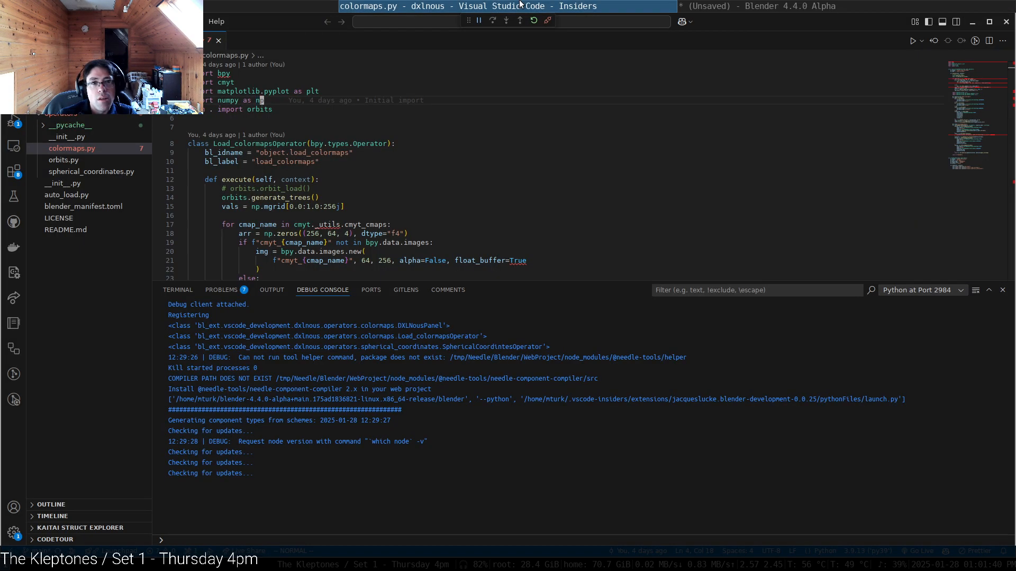
scroll(519, 3, down, 2)
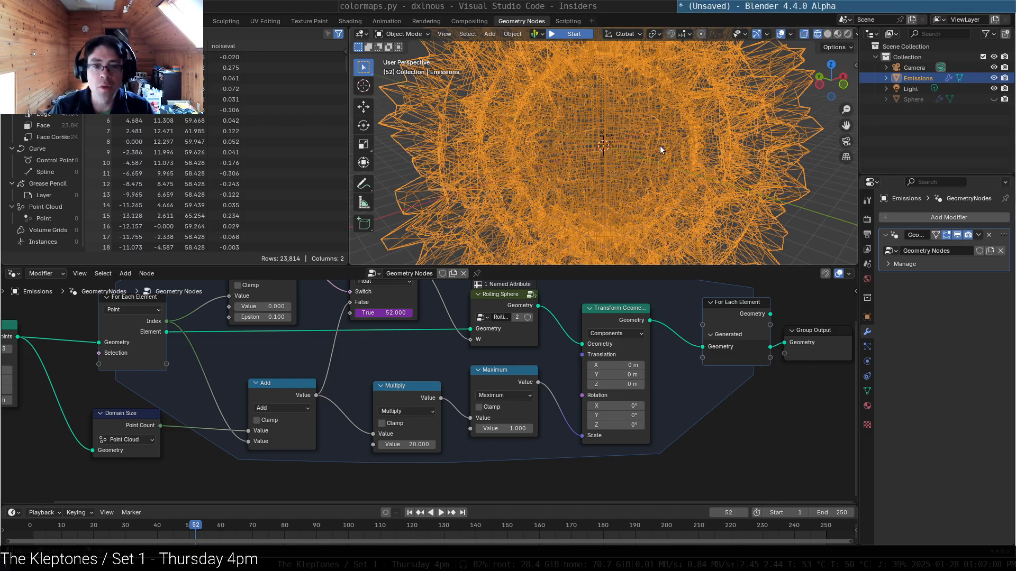
drag(513, 370, 521, 370)
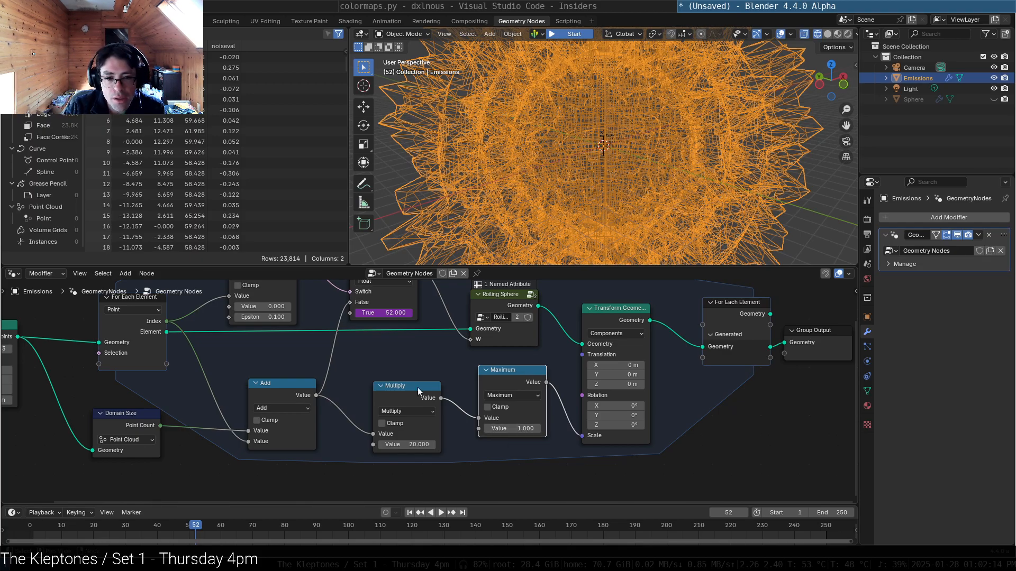
click(288, 383)
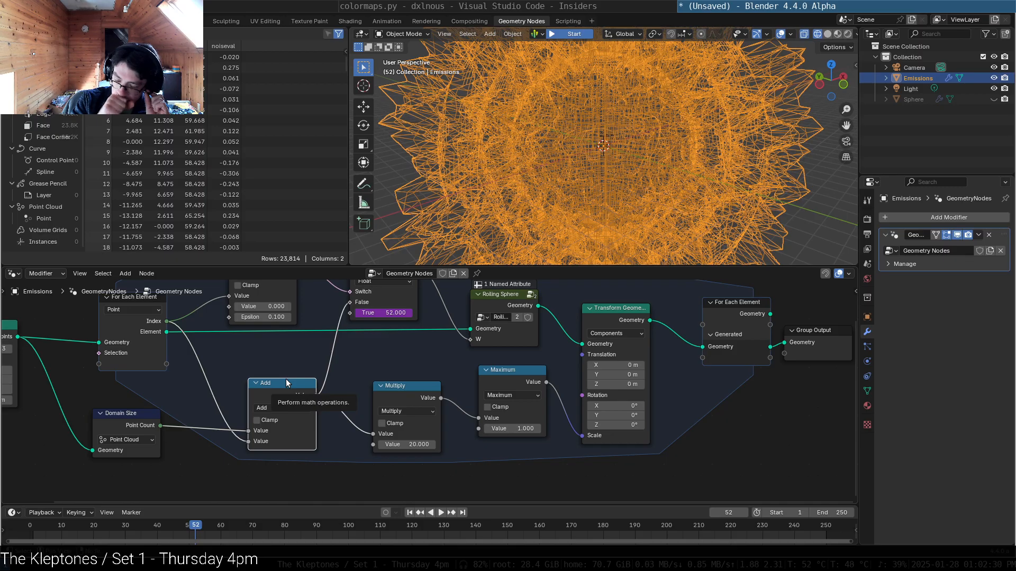
click(374, 273)
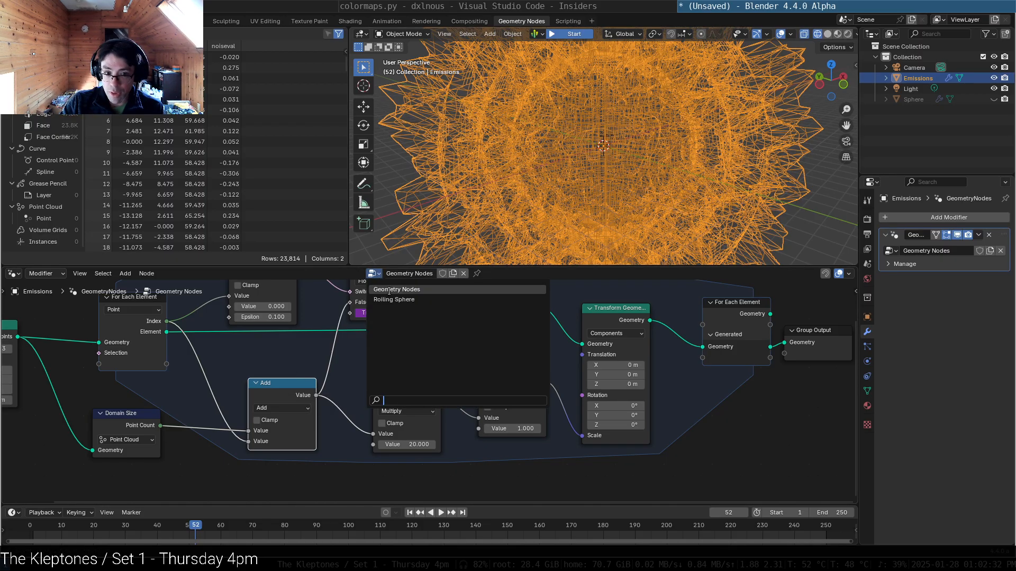
click(658, 272)
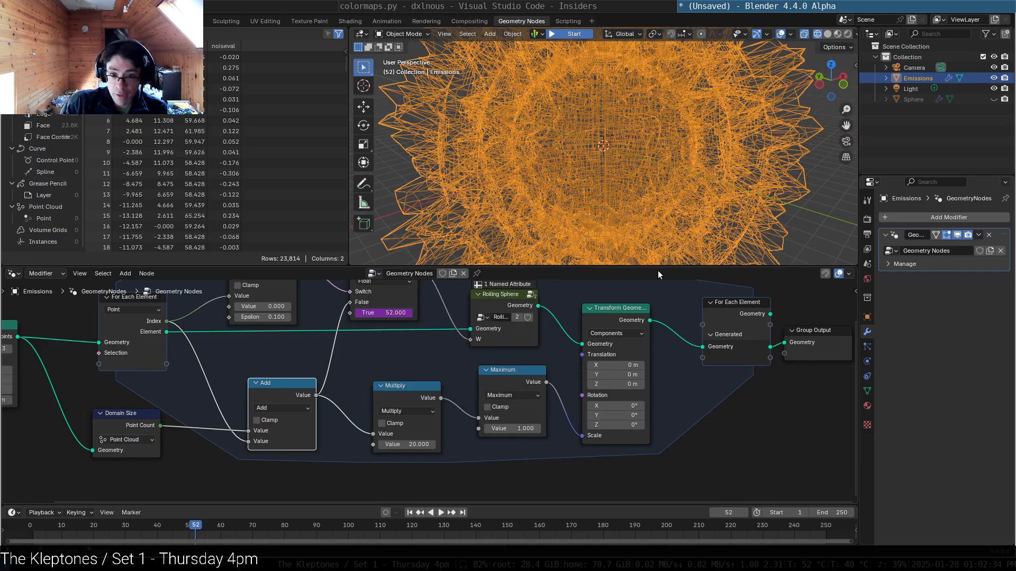
click(380, 272)
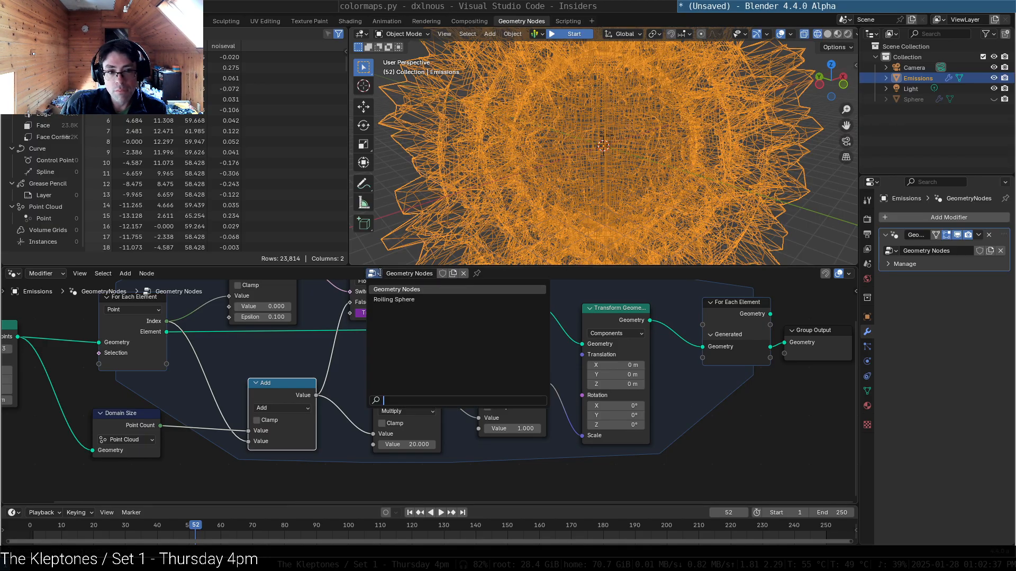
click(561, 270)
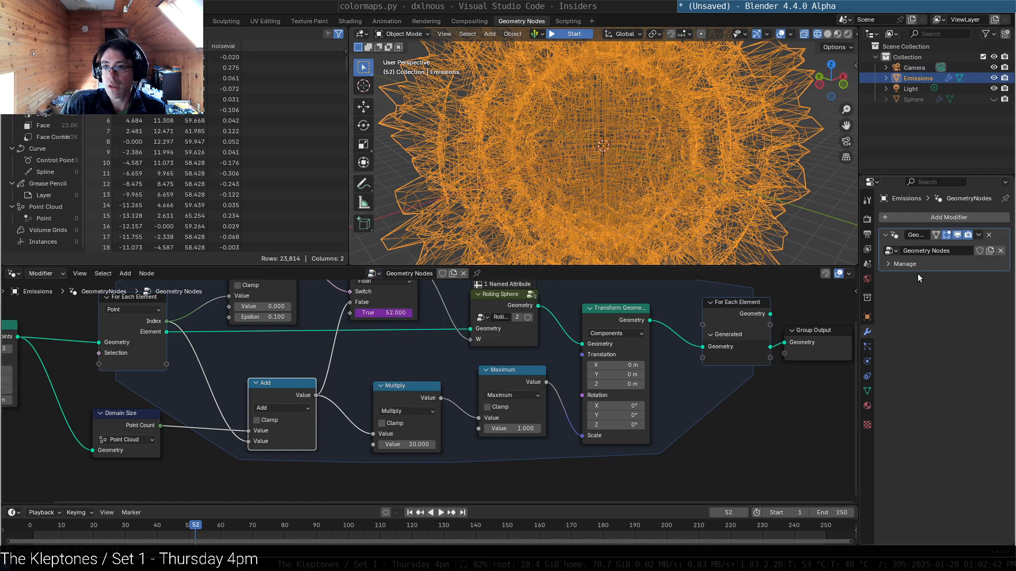
right_click(397, 272)
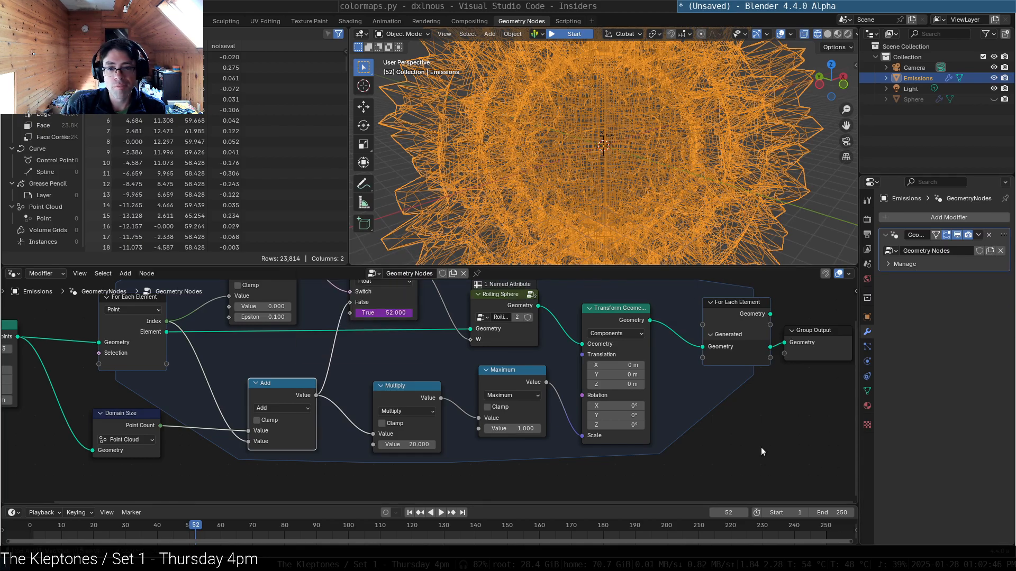
Step: Tidy the Add, Multiply and Maximum nodes into an evenly spaced row below the Switch and Rolling Sphere nodes
scroll(782, 436, down, 2)
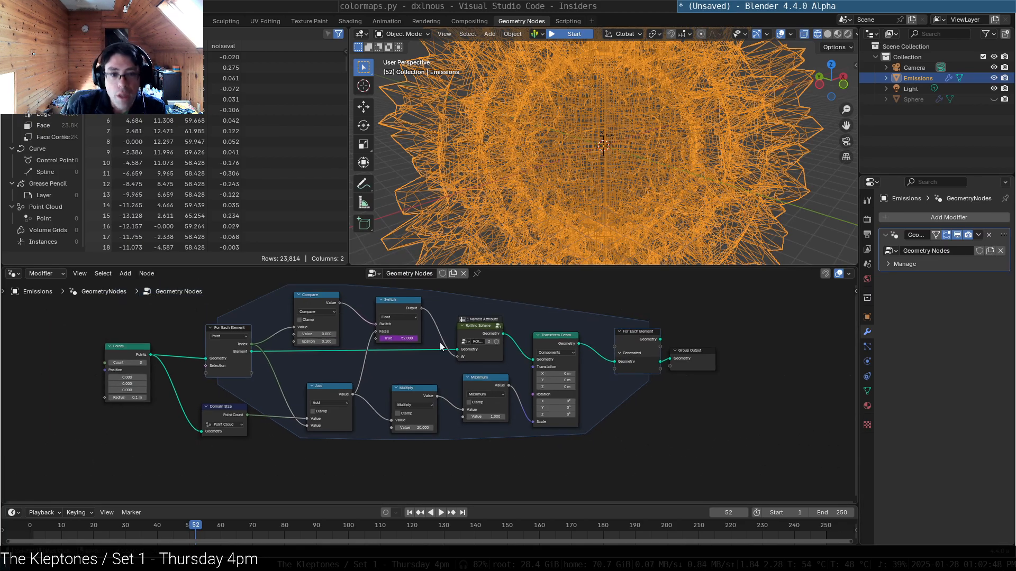
drag(474, 379, 395, 376)
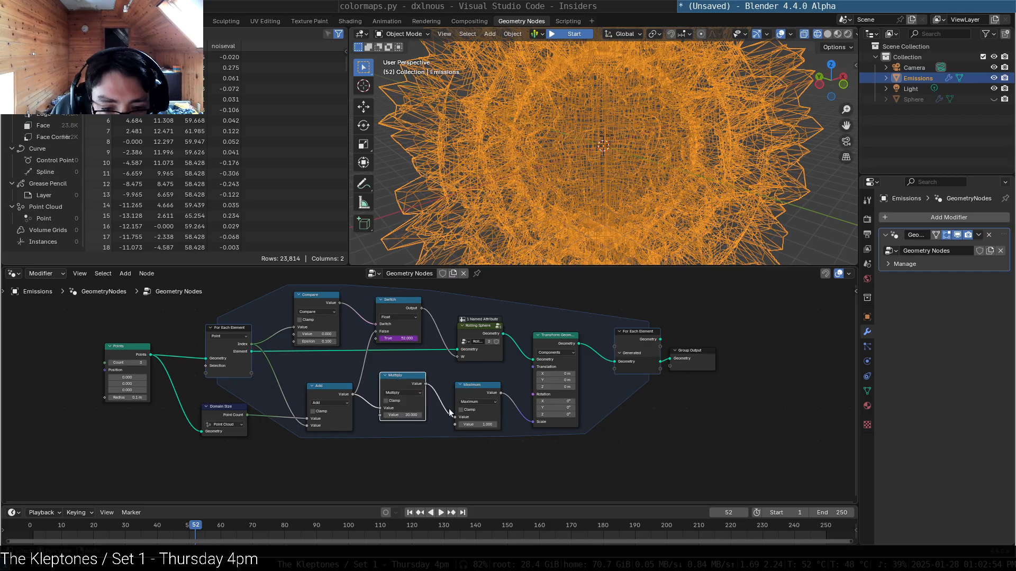
drag(311, 388, 320, 375)
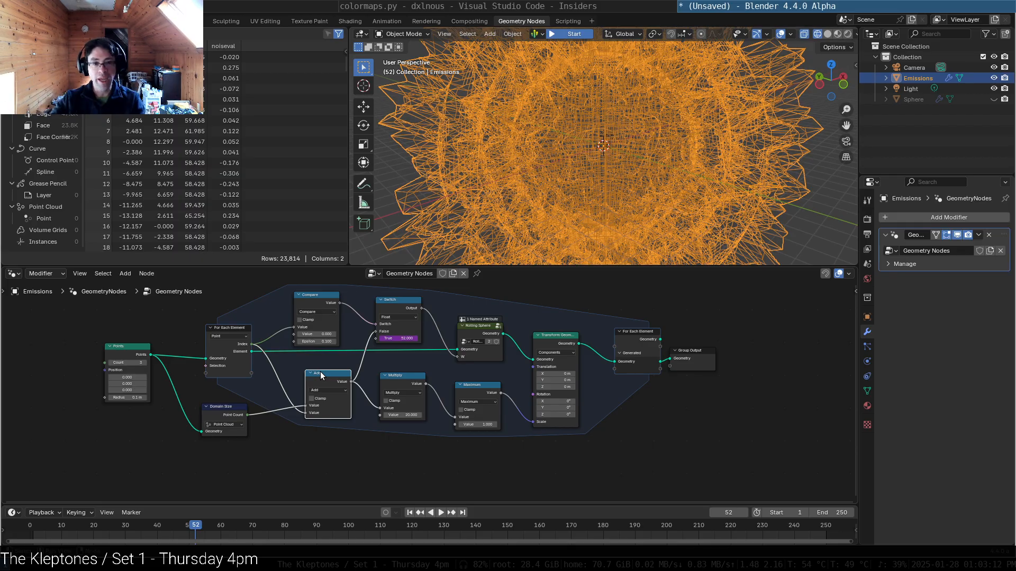
click(390, 377)
click(599, 287)
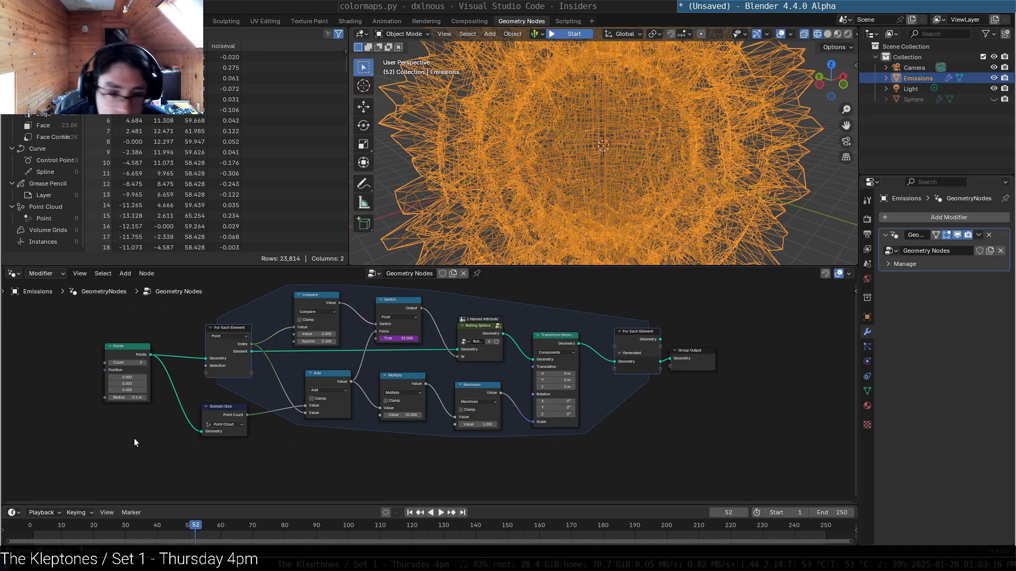
key(shift+a)
key(Escape)
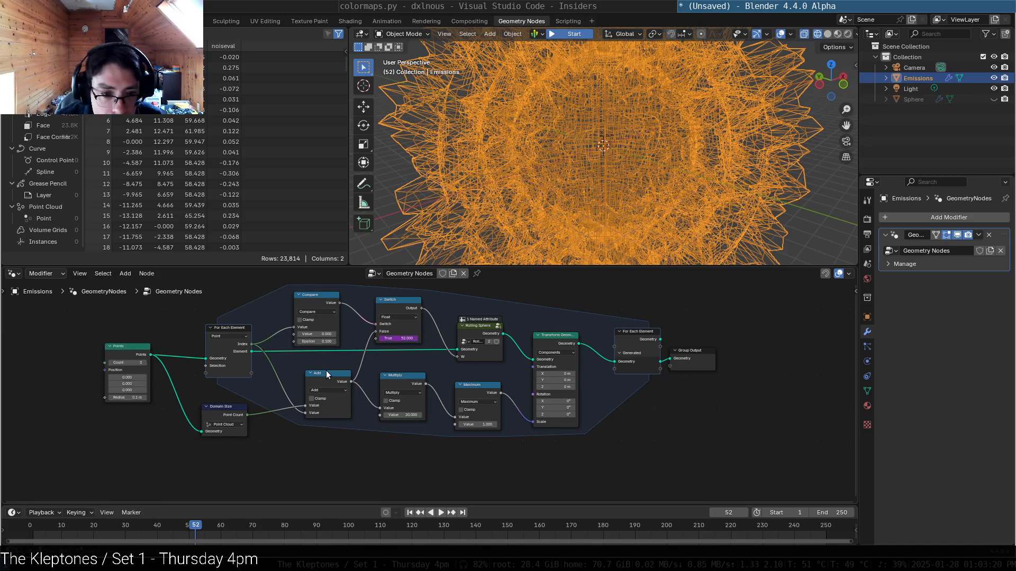
click(410, 377)
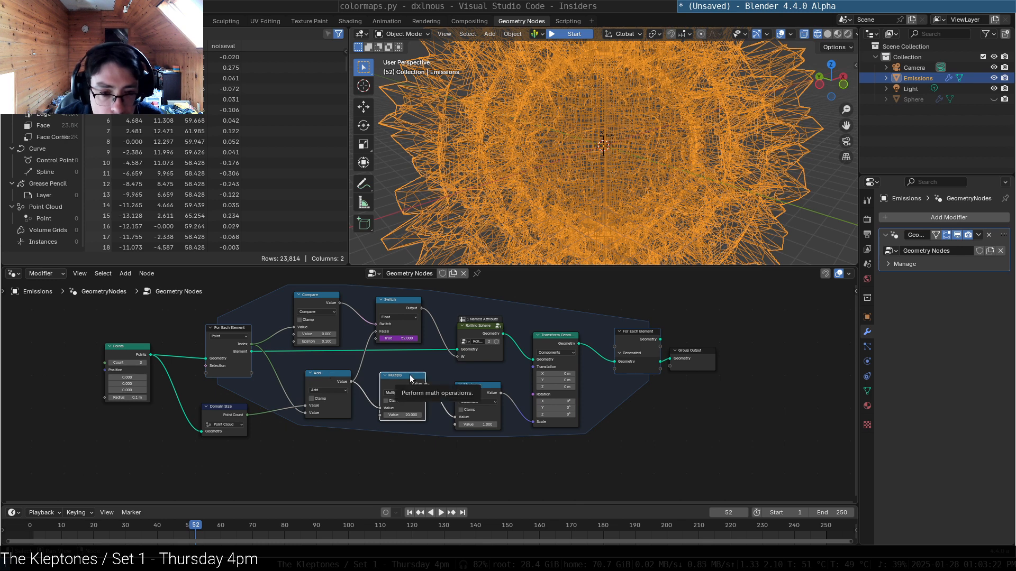
click(329, 396)
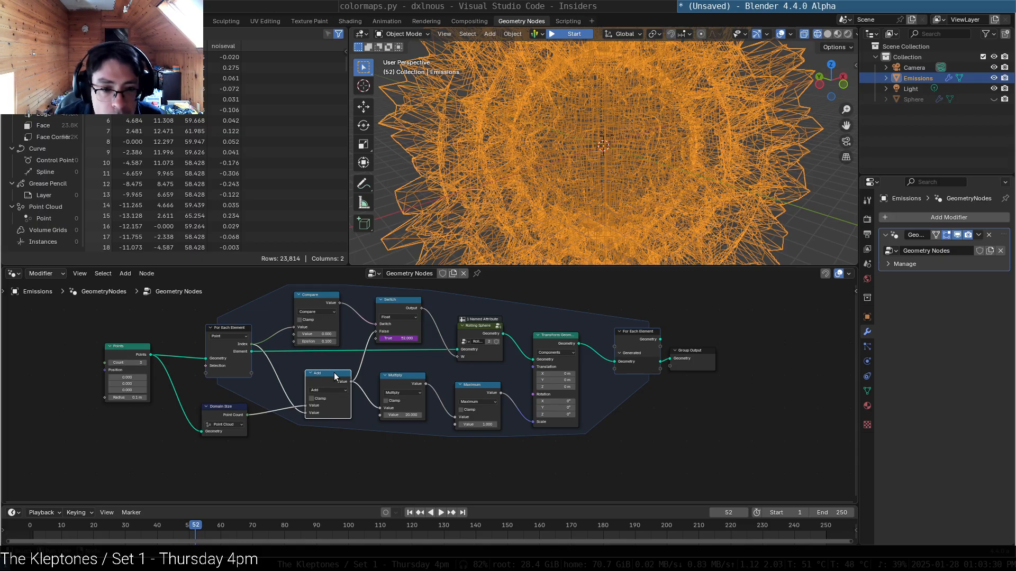
click(407, 379)
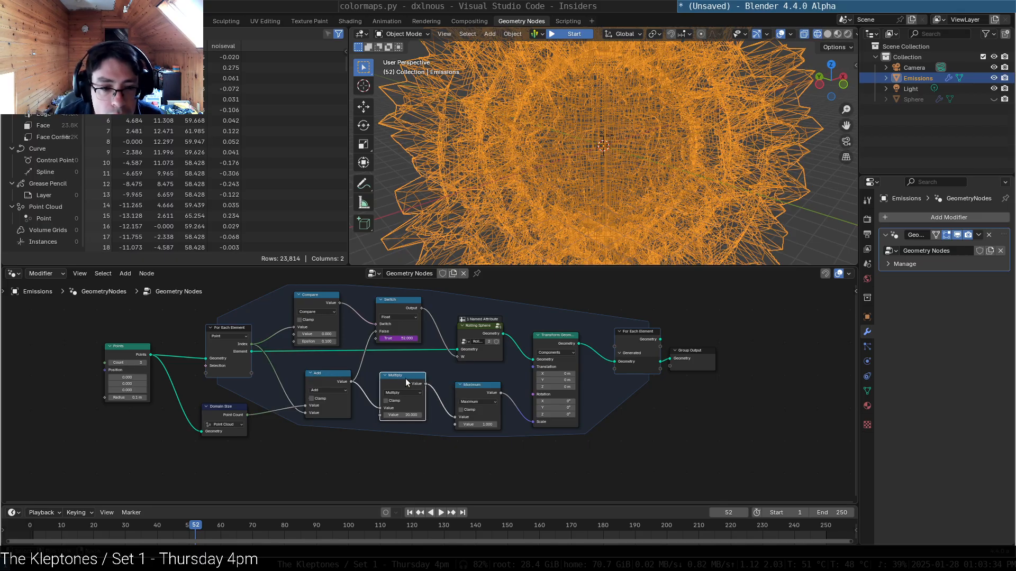
Step: Move the Add node closer to the For Each Element input and delete the Multiply and Maximum nodes
drag(334, 379, 304, 366)
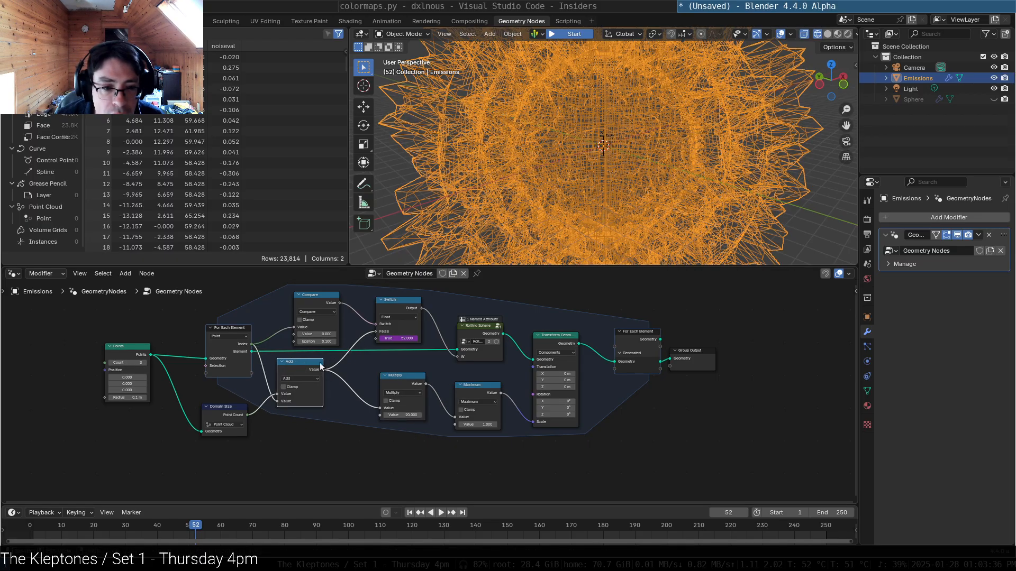
click(404, 376)
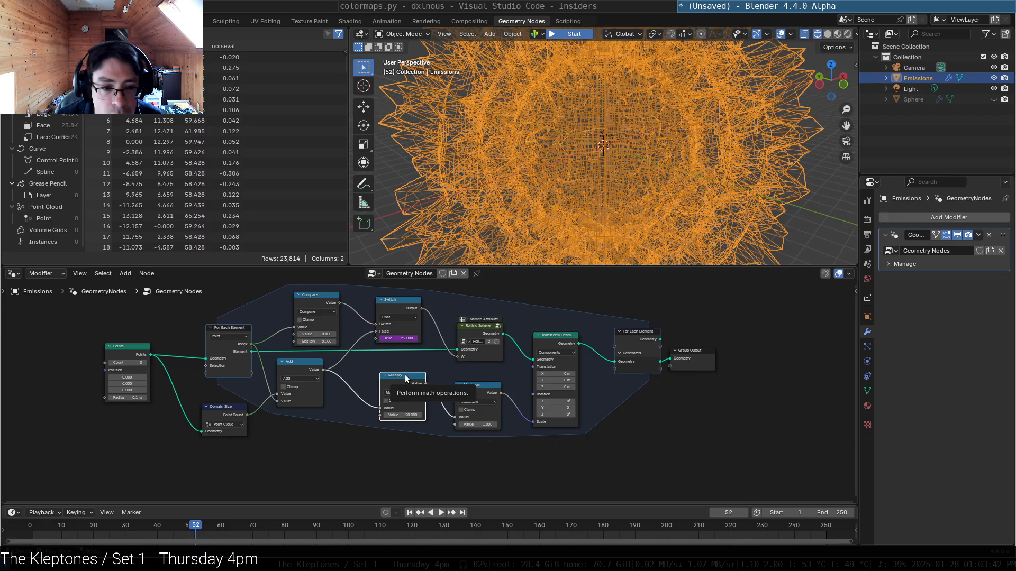
key(x)
drag(482, 387, 484, 376)
click(484, 391)
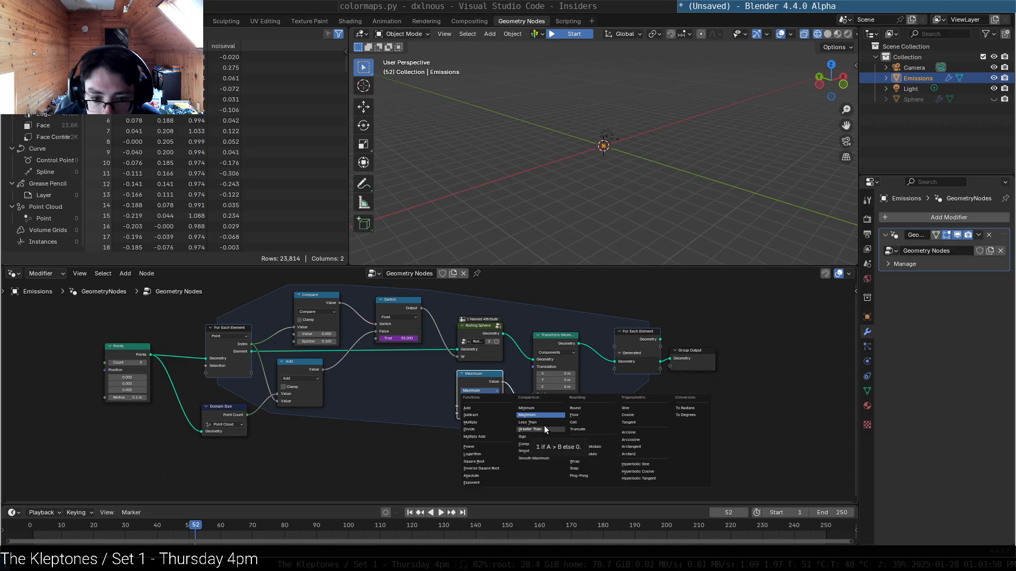
click(417, 451)
click(476, 373)
key(x)
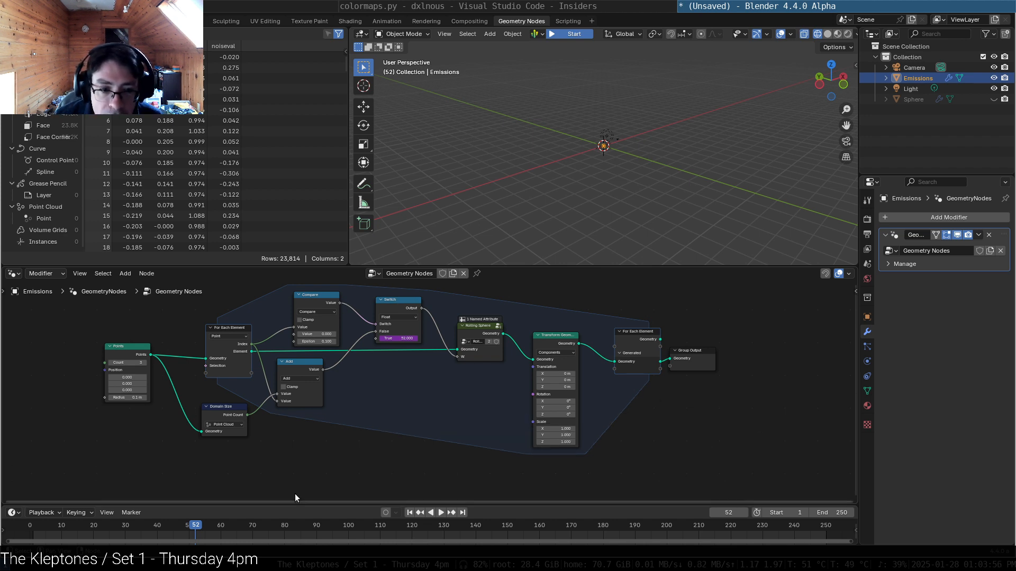
Step: Add a Value node beside the Add node and drive its value with #frame/24
key(shift+a)
text(value)
key(Return)
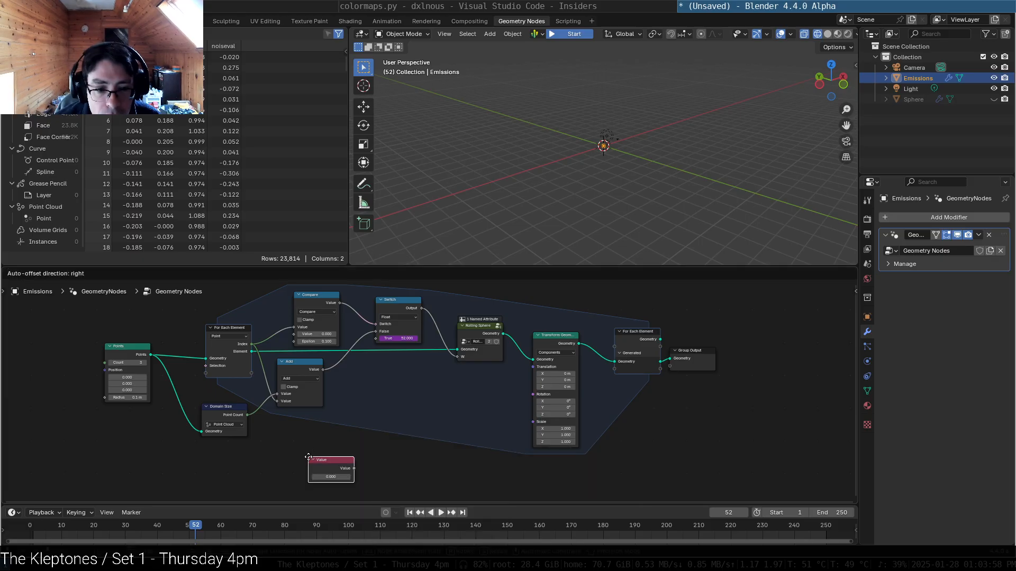
double_click(363, 393)
text(75)
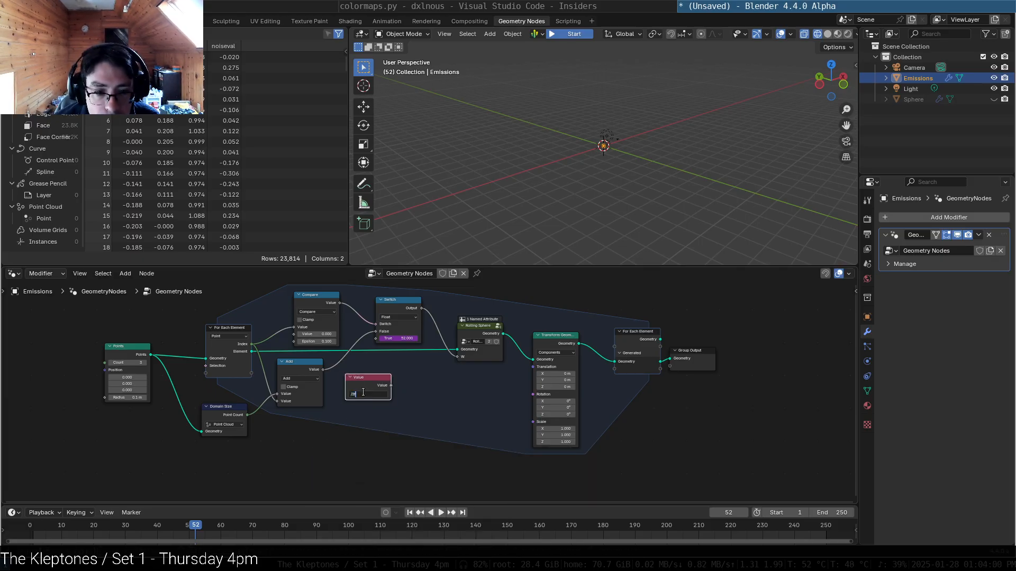
key(BackSpace)
key(BackSpace)
key(BackSpace)
text(#frame/24)
key(Return)
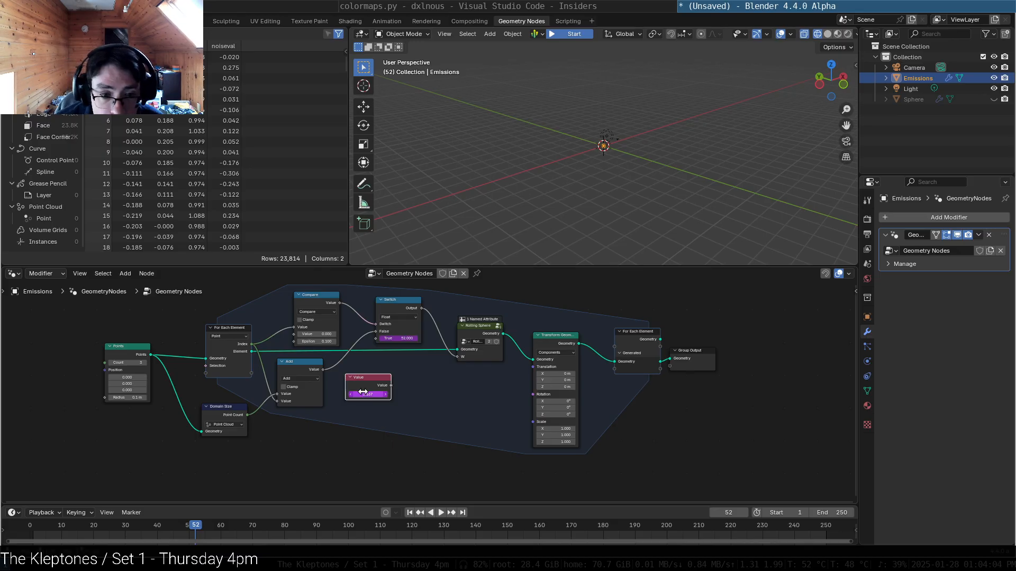
click(450, 397)
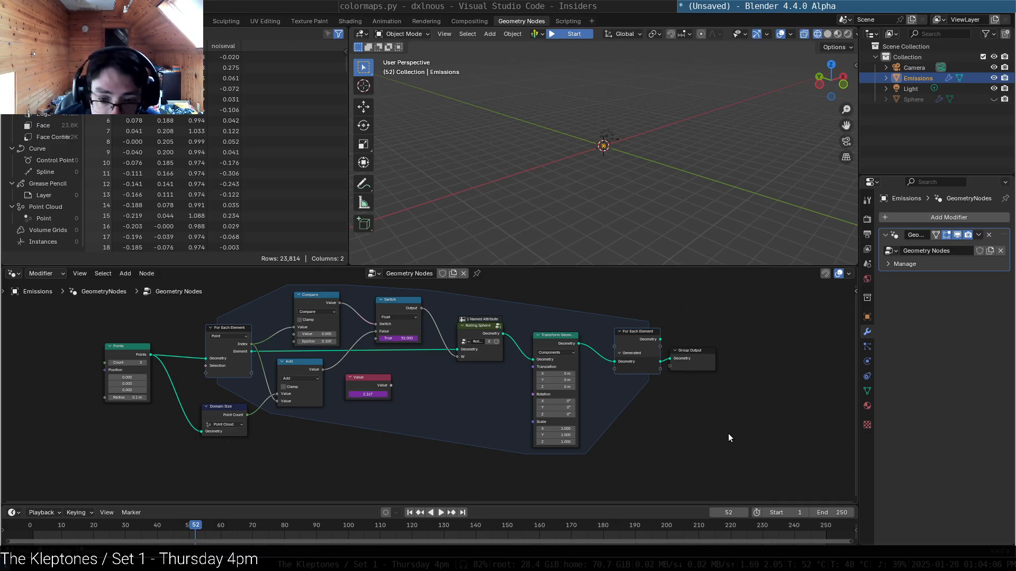
Step: Add a Math node between the Value and Transform Geometry nodes and set its operation to Subtract
key(shift+a)
mouse_move(669, 424)
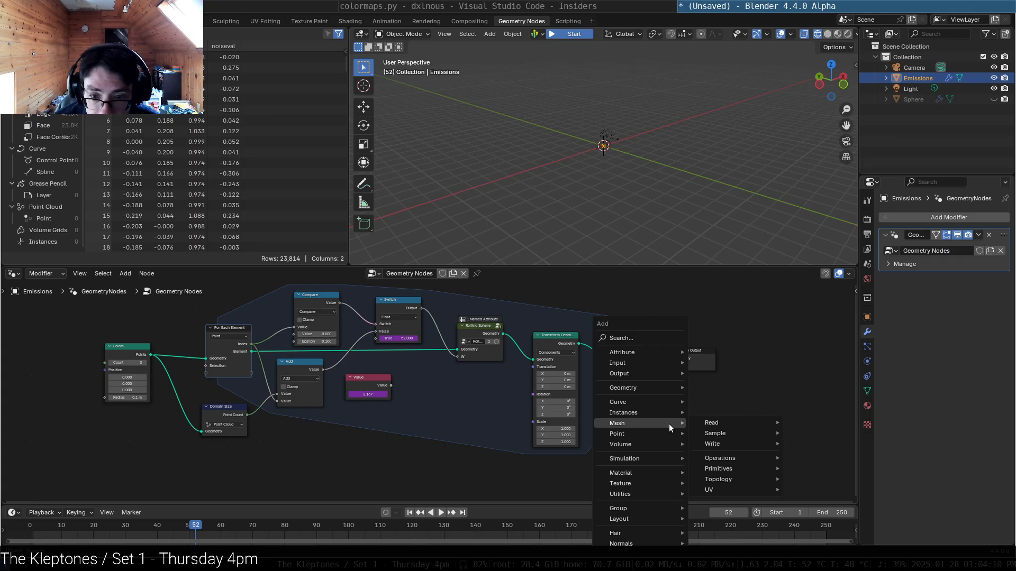
text(math)
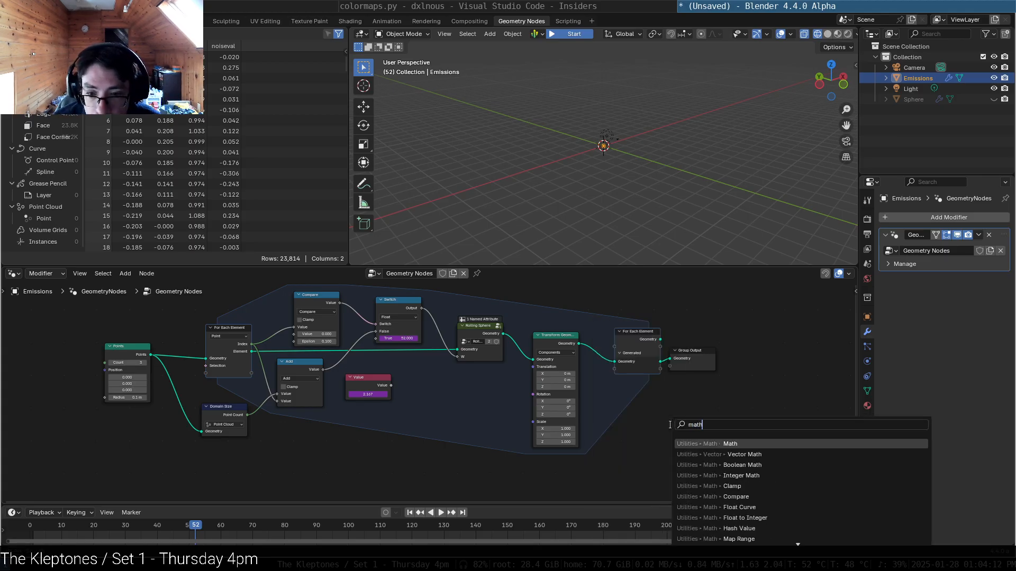
key(Return)
click(430, 395)
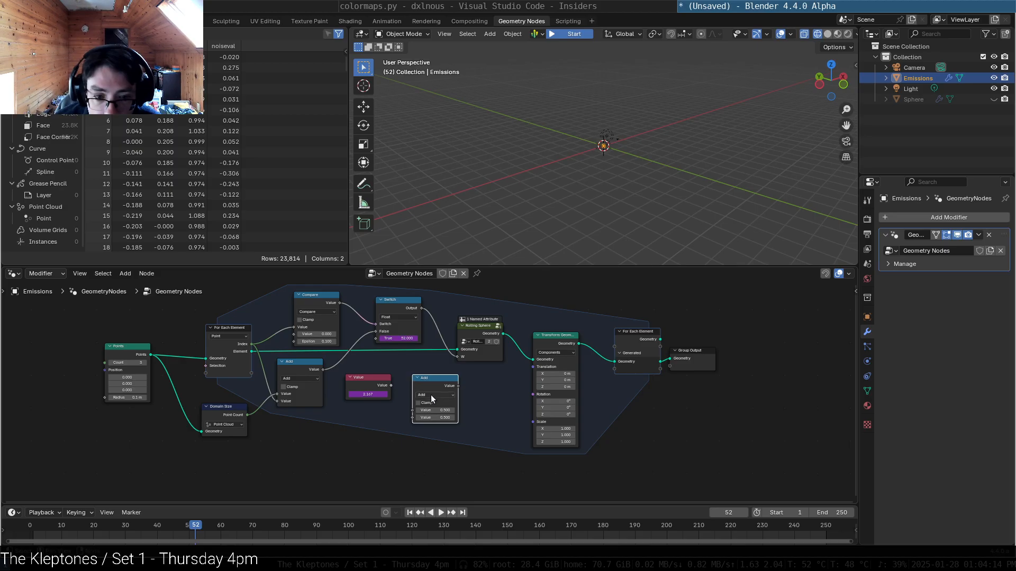
click(431, 395)
click(434, 419)
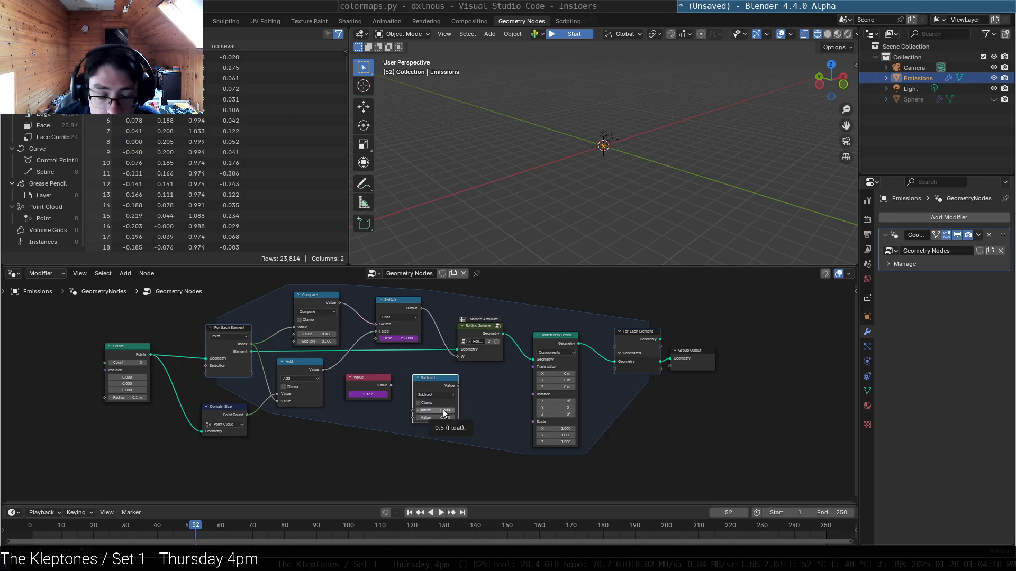
Step: Drive the first value of the Subtract node with #frame/24
click(445, 410)
text(#f)
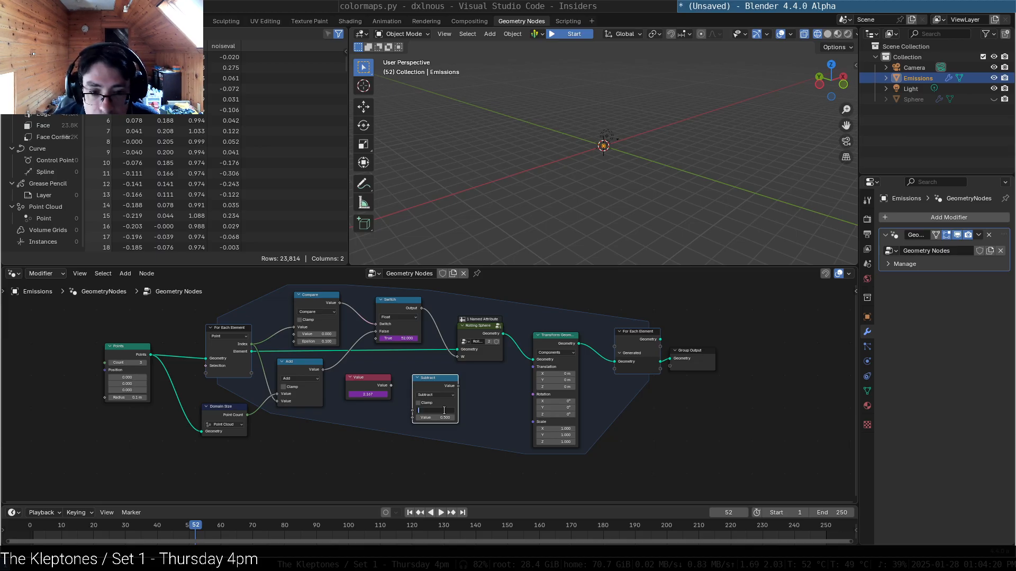
text(rame/24)
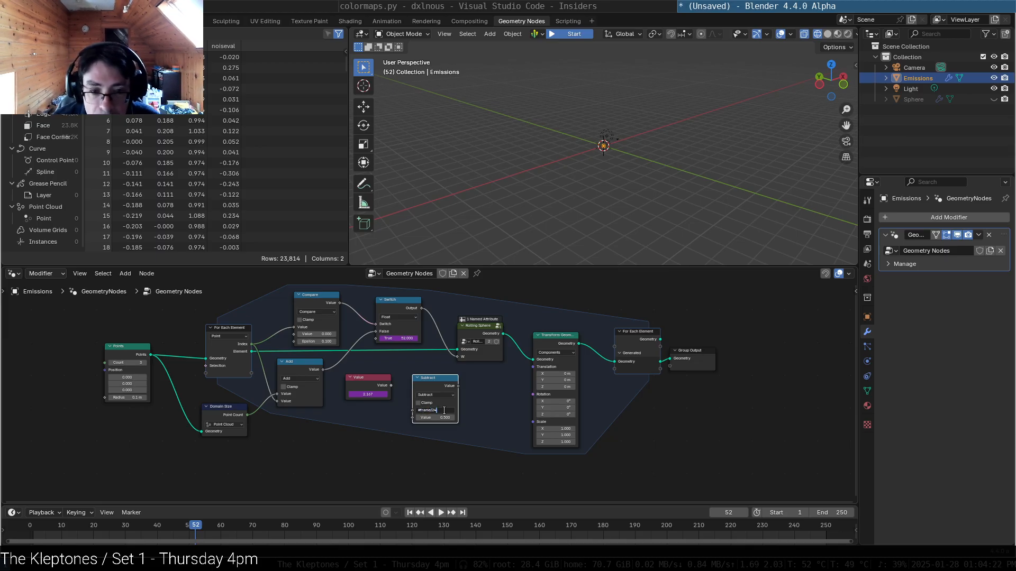
key(Return)
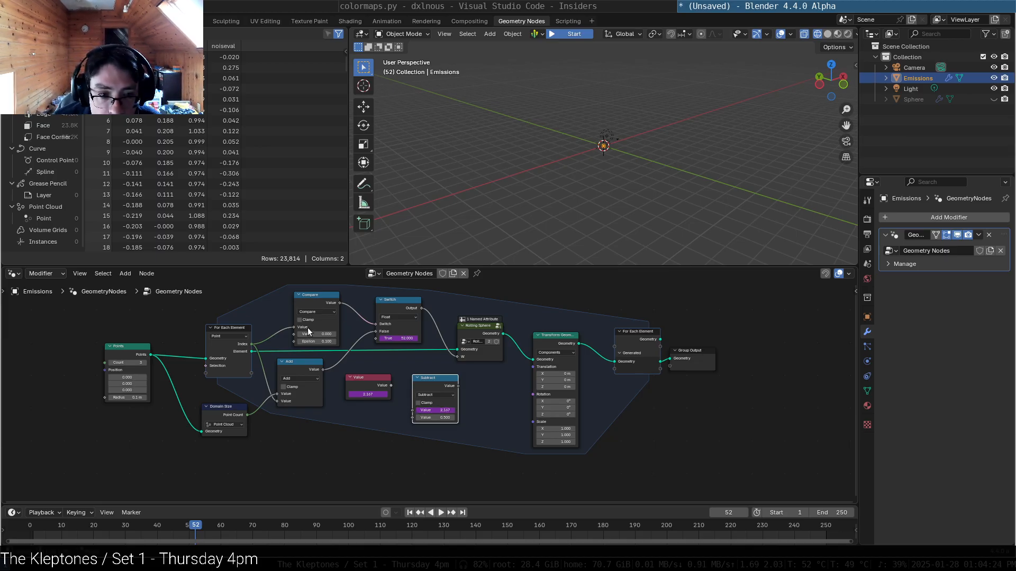
Step: Link the For Each Element Index to the Subtract node's second value and delete the unused Value node
drag(252, 344, 412, 418)
click(372, 379)
key(x)
key(shift+a)
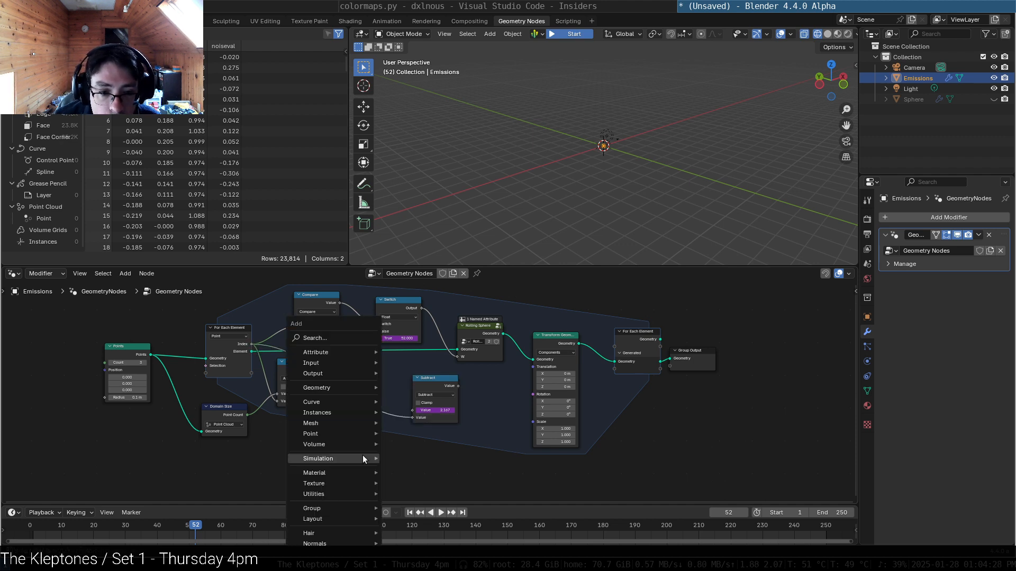
text(clamp)
key(Return)
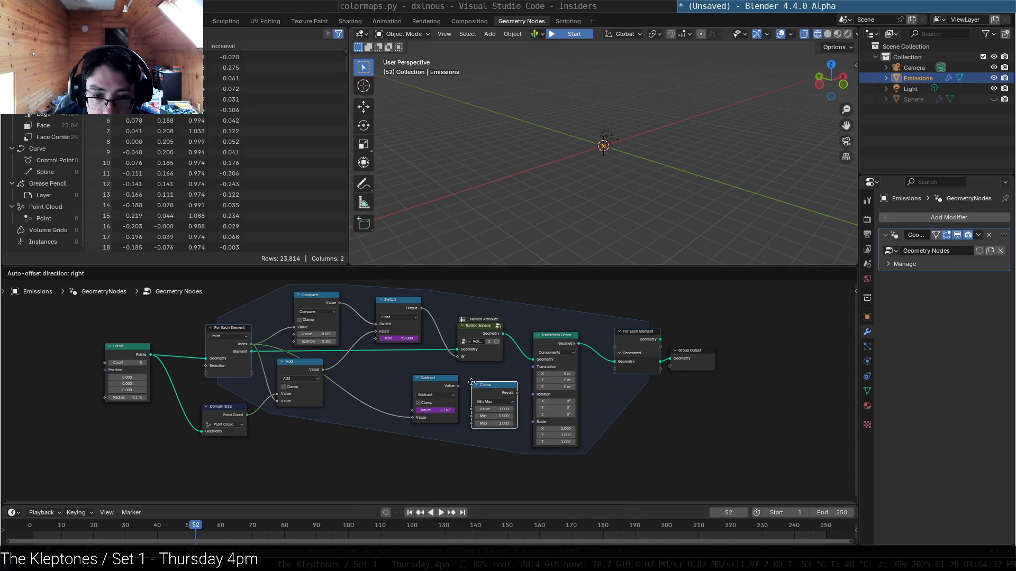
right_click(471, 382)
Step: Add a Maximum Math node with a second value of 0 and link it between Subtract and the Transform Geometry Scale
key(shift+a)
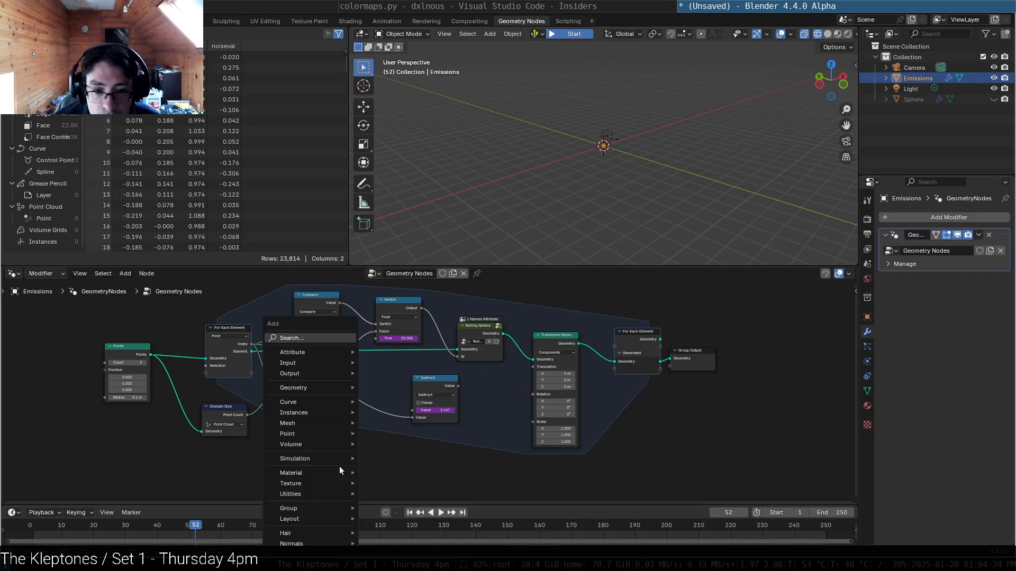
text(math)
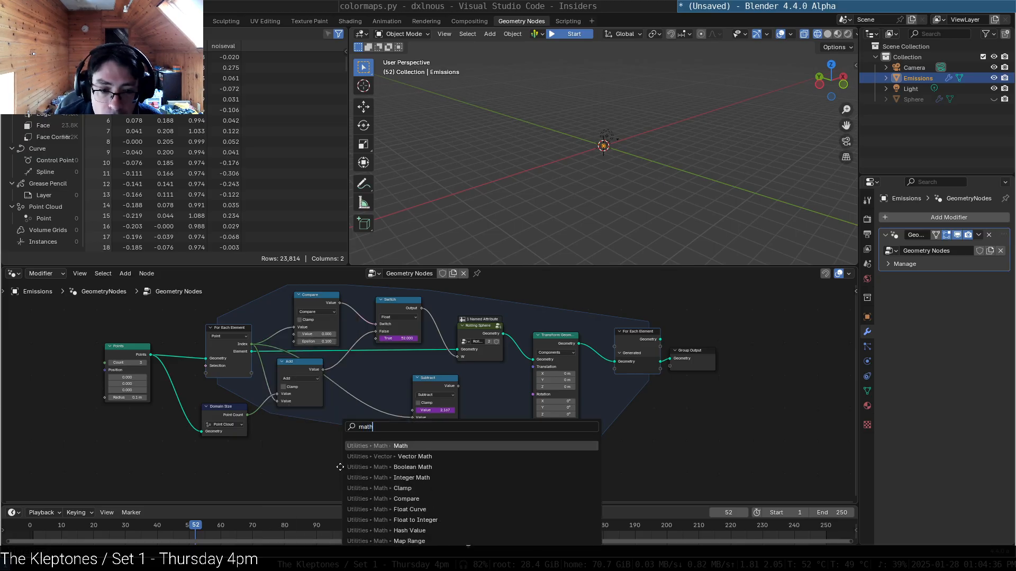
key(Return)
click(341, 449)
click(342, 452)
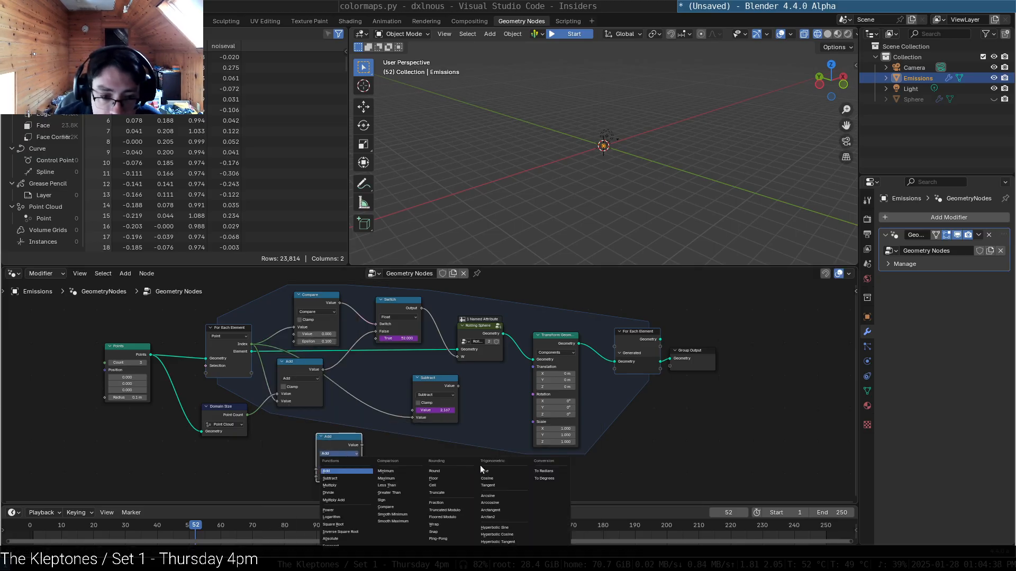
click(398, 478)
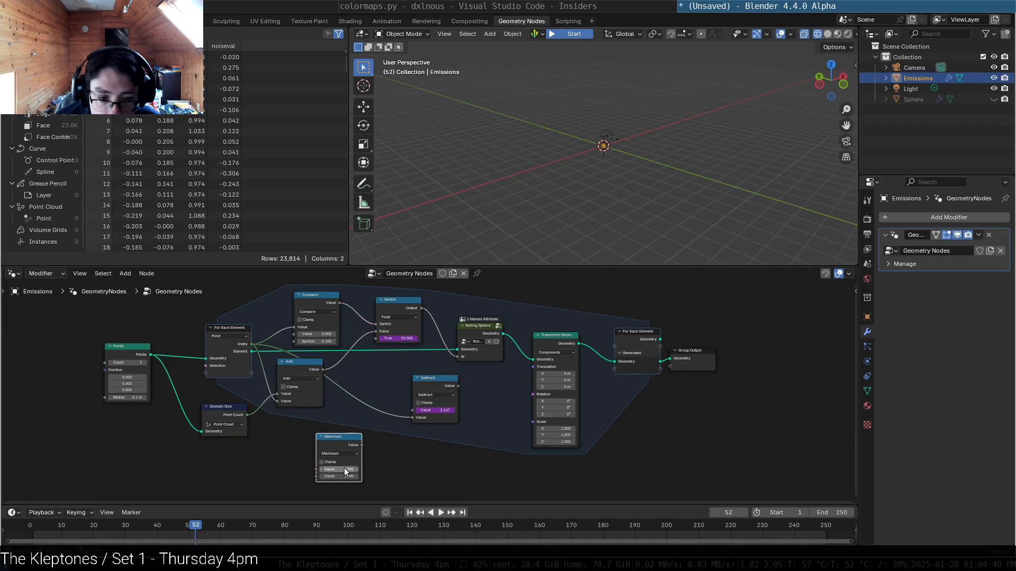
click(347, 478)
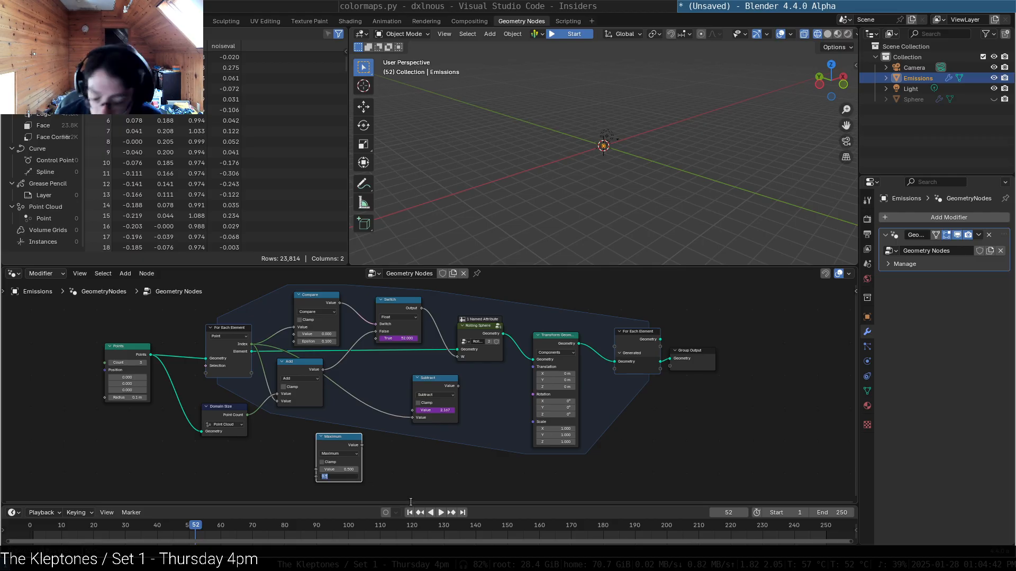
text(0)
key(Return)
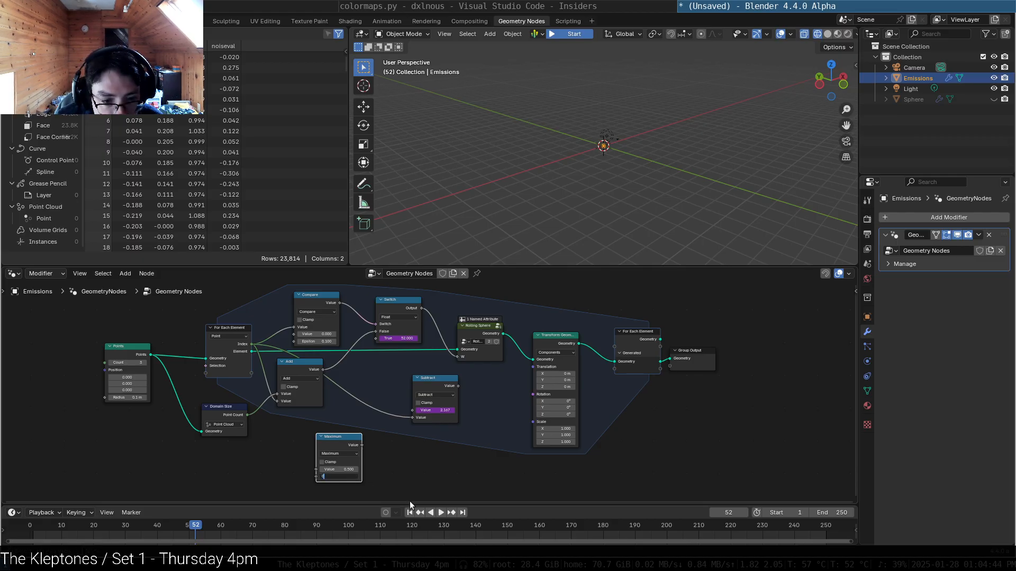
drag(345, 436, 470, 412)
drag(516, 389, 533, 422)
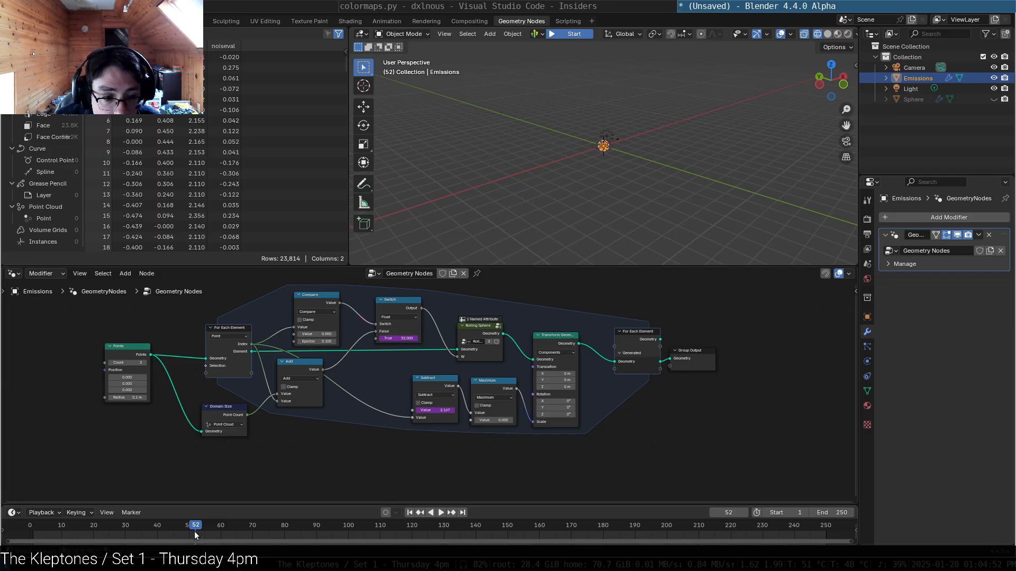
Step: Play the animation, then replay it from the first frame to check how the shells grow
key(space)
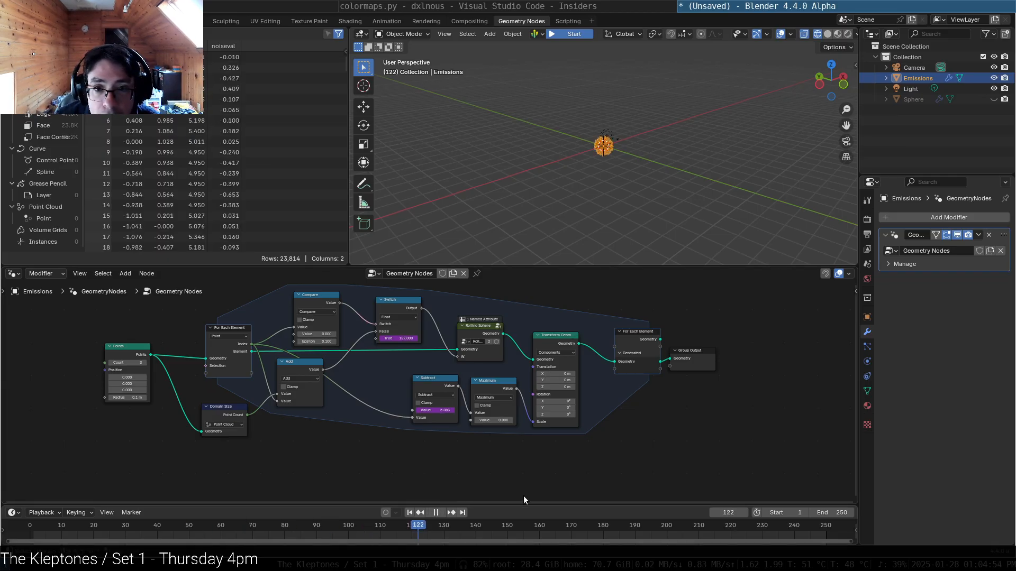
key(space)
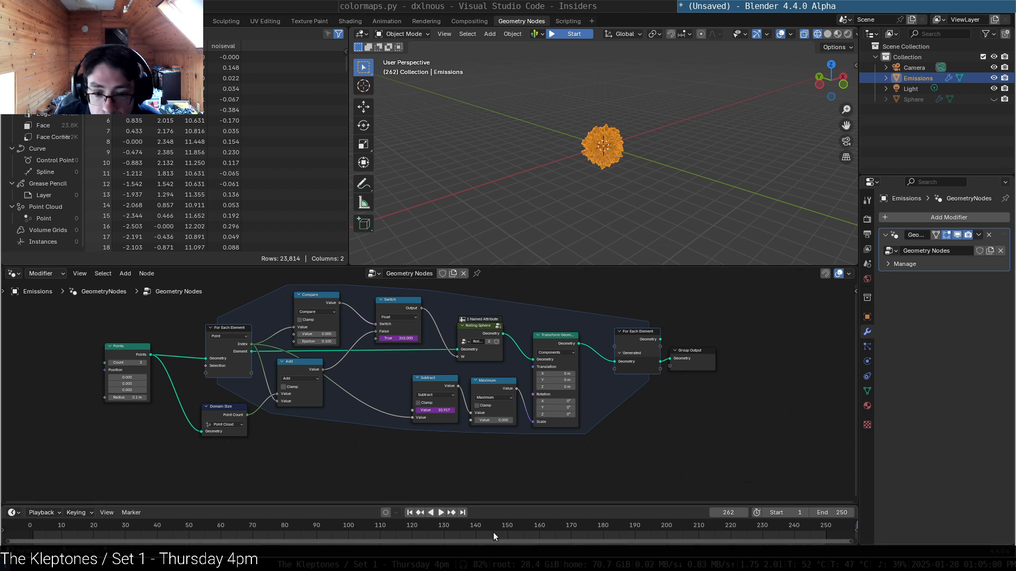
click(410, 512)
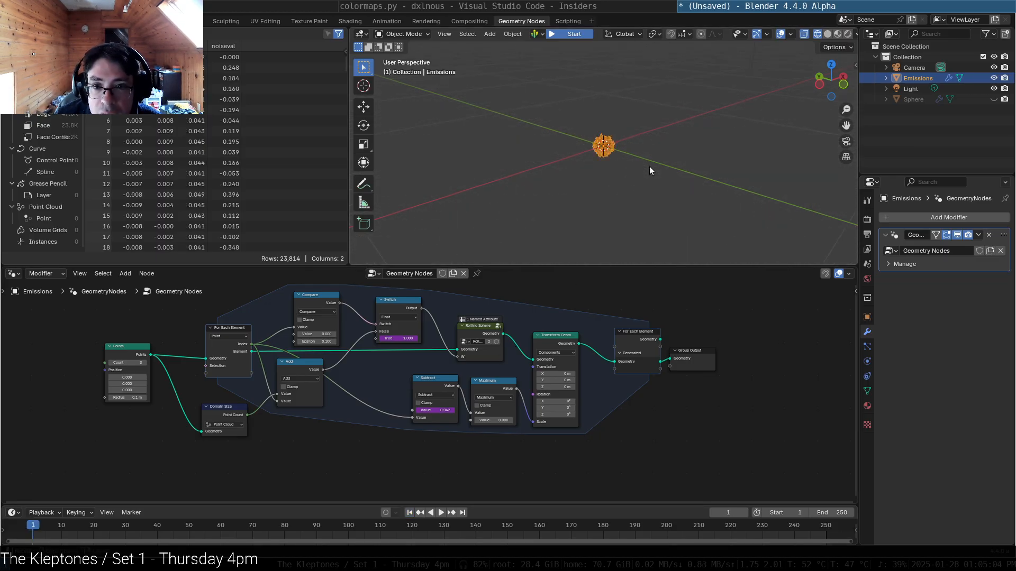
click(441, 512)
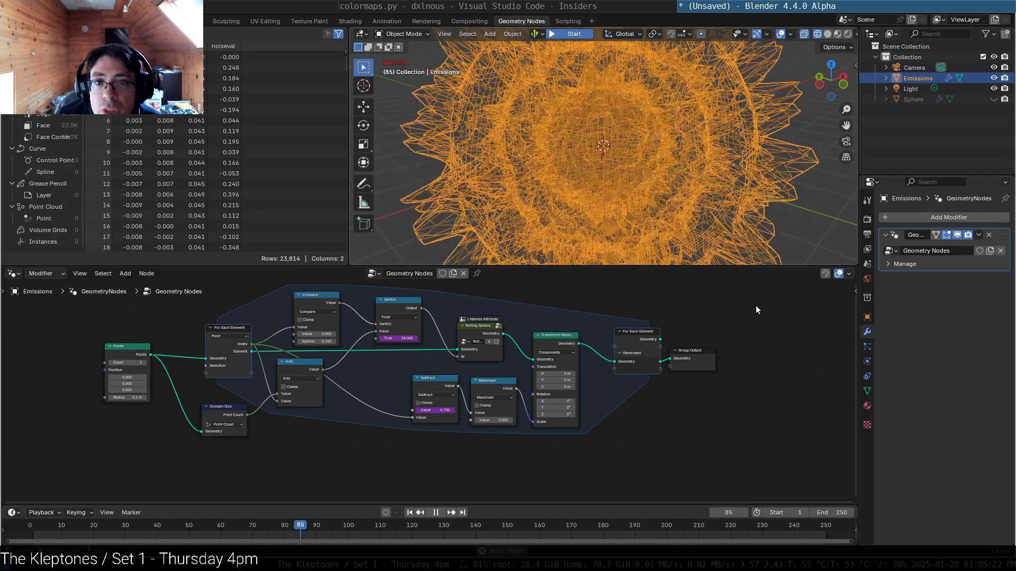
click(436, 513)
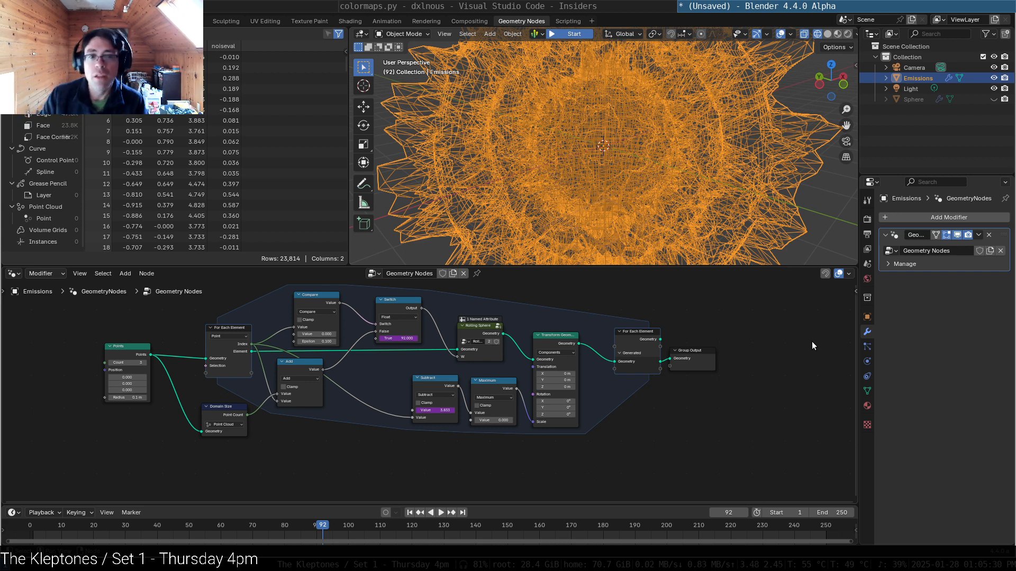
key(shift+a)
text(alpha)
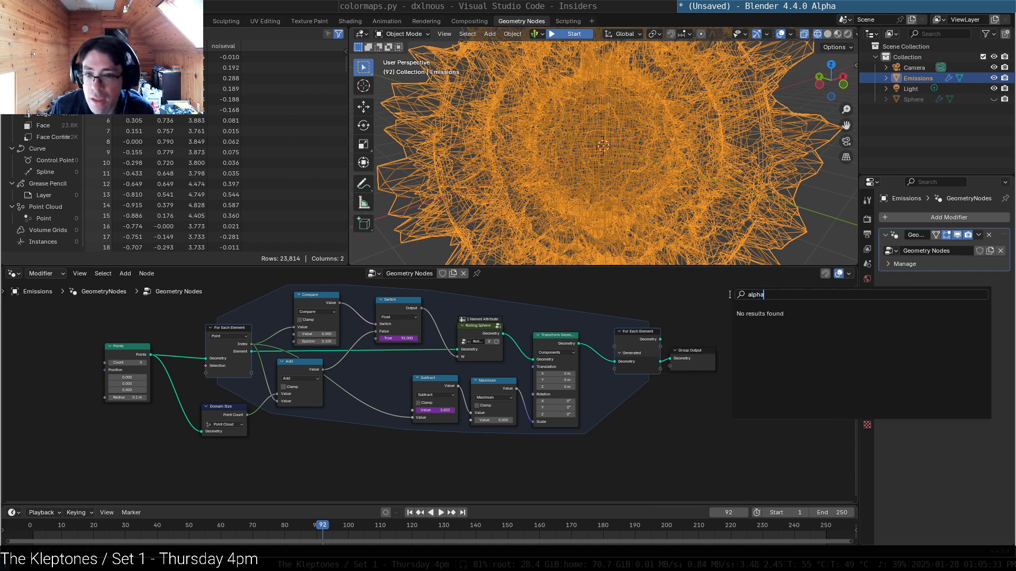
key(ctrl+a)
key(BackSpace)
key(Escape)
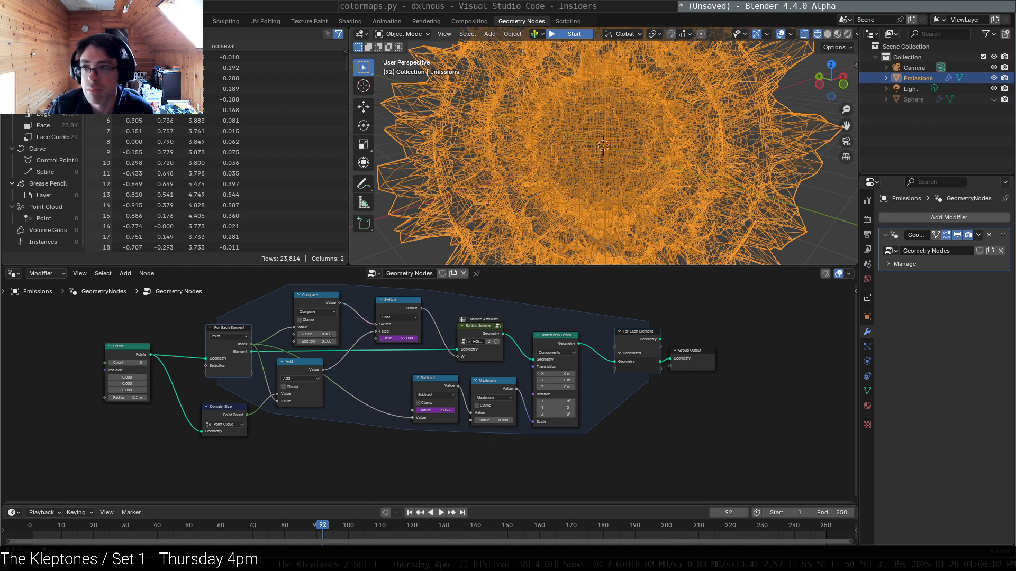
Step: Inspect the shells from another angle and move the For Each Element output node slightly closer to Transform Geometry
scroll(637, 127, down, 4)
scroll(637, 127, down, 3)
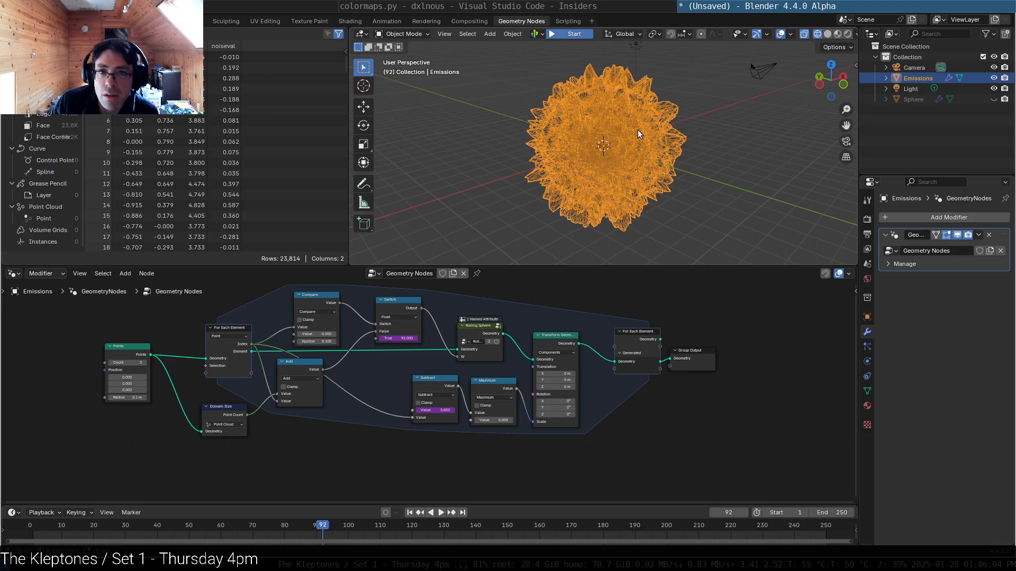
middle_drag(638, 133, 670, 356)
drag(647, 344, 639, 343)
click(702, 318)
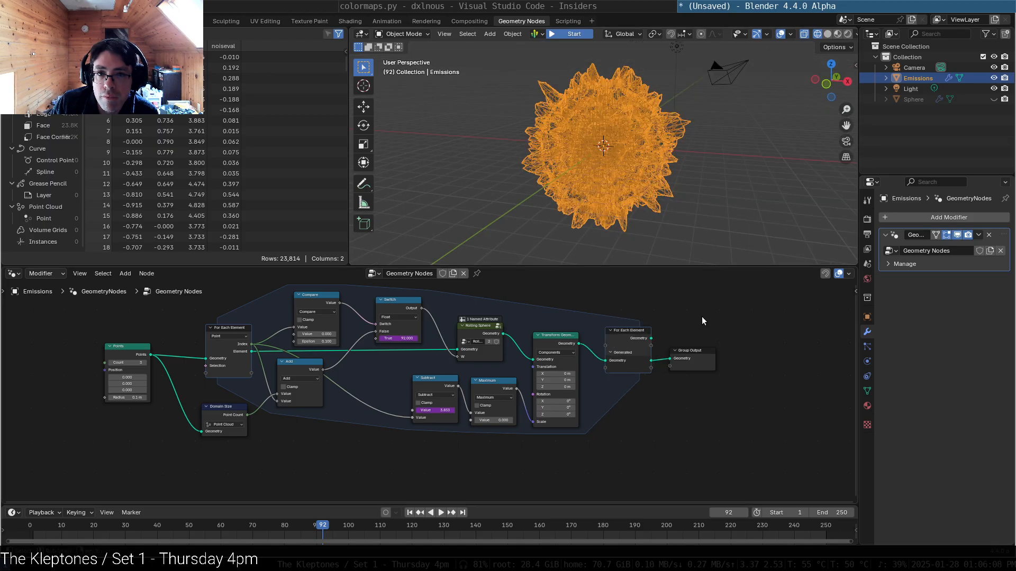
key(shift+a)
click(702, 316)
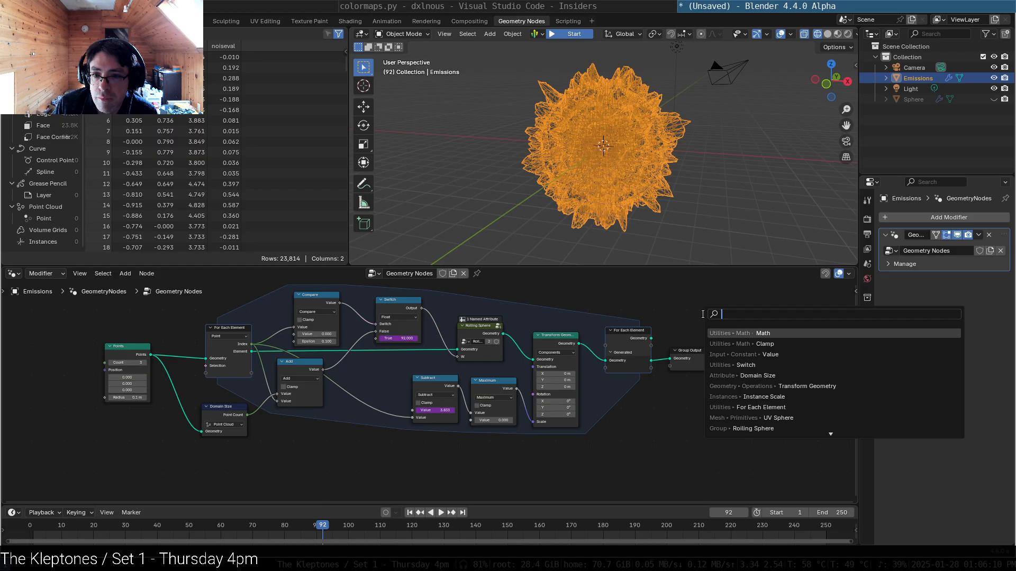
key(Escape)
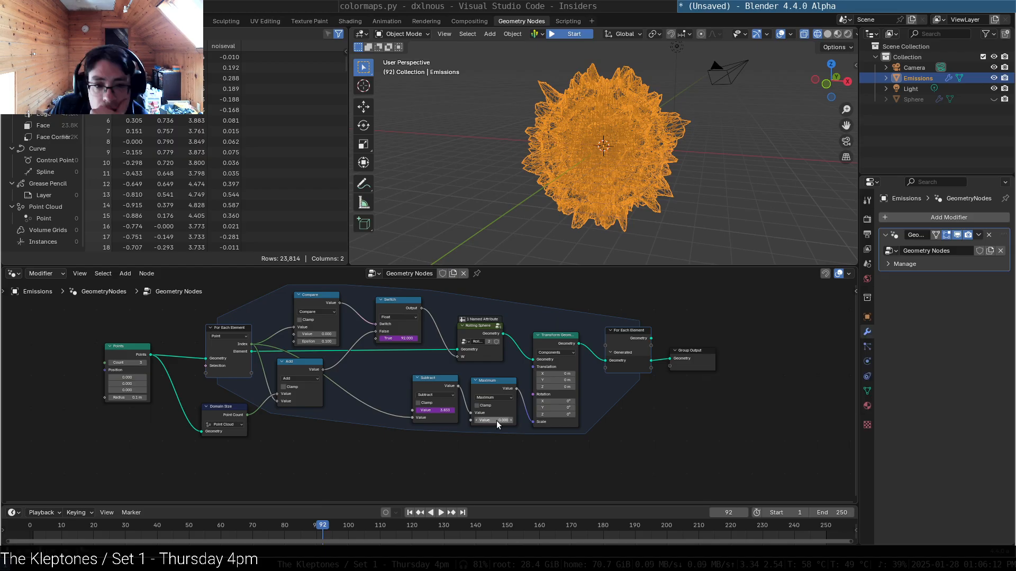
Step: Move the Subtract node beside Add, shift Maximum towards it, and space the Transform Geometry and output nodes further along
click(435, 376)
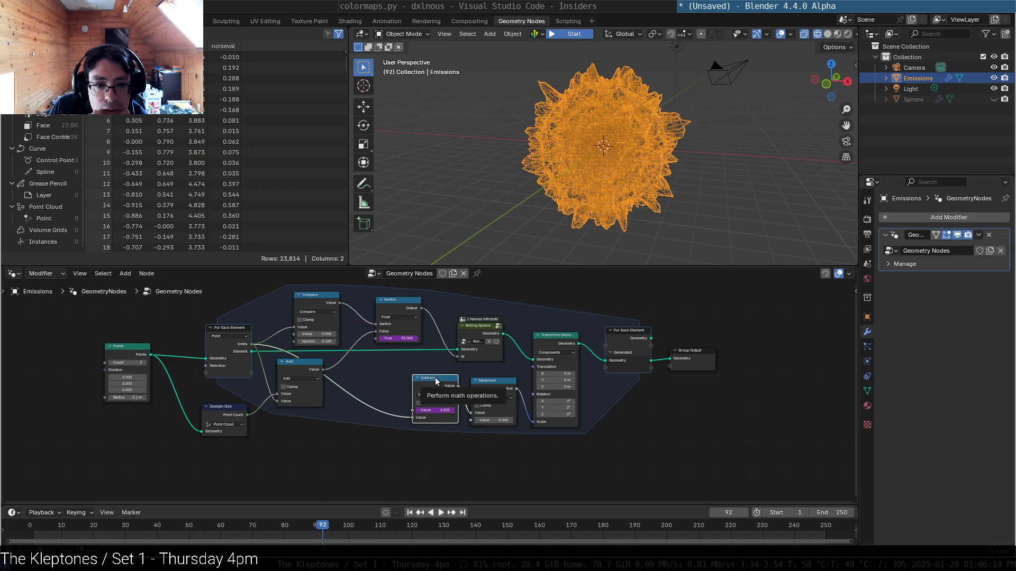
drag(435, 376, 378, 365)
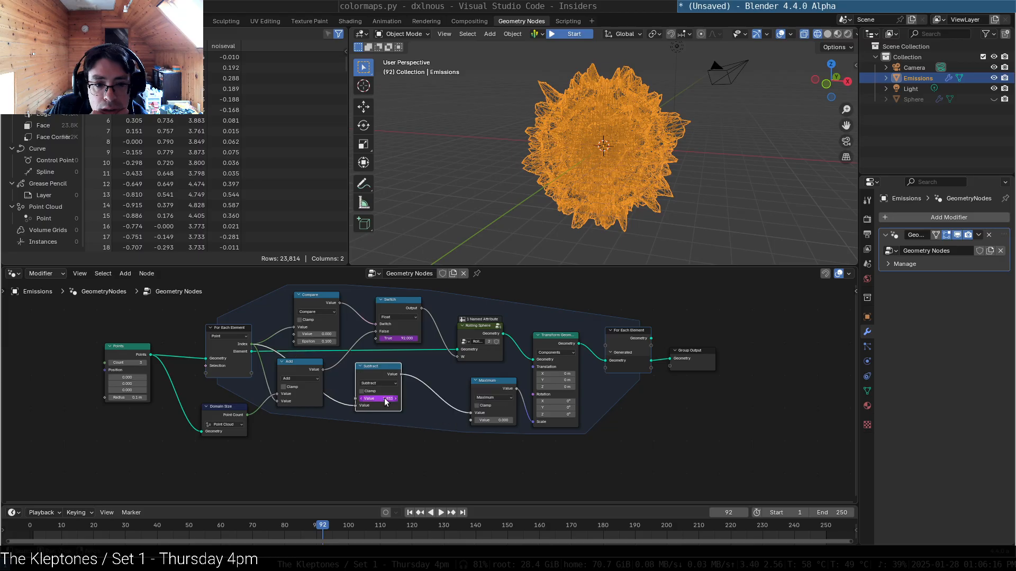
click(499, 387)
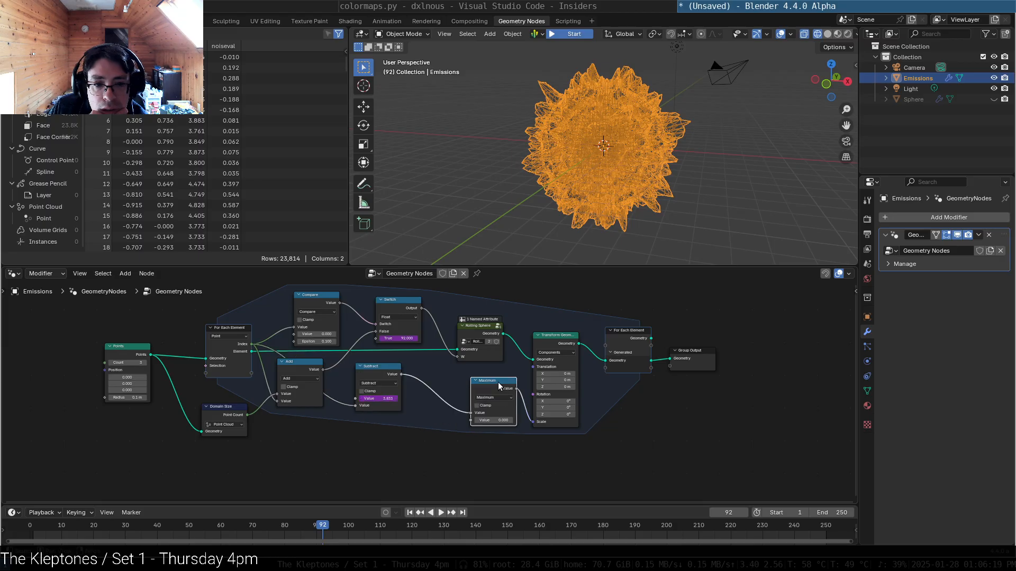
drag(499, 386, 474, 390)
drag(564, 336, 641, 326)
drag(700, 349, 724, 346)
Step: Insert a Multiply Math node with a second value of 10 between Maximum and the Transform Geometry Scale
click(724, 330)
key(shift+a)
text(math)
key(Return)
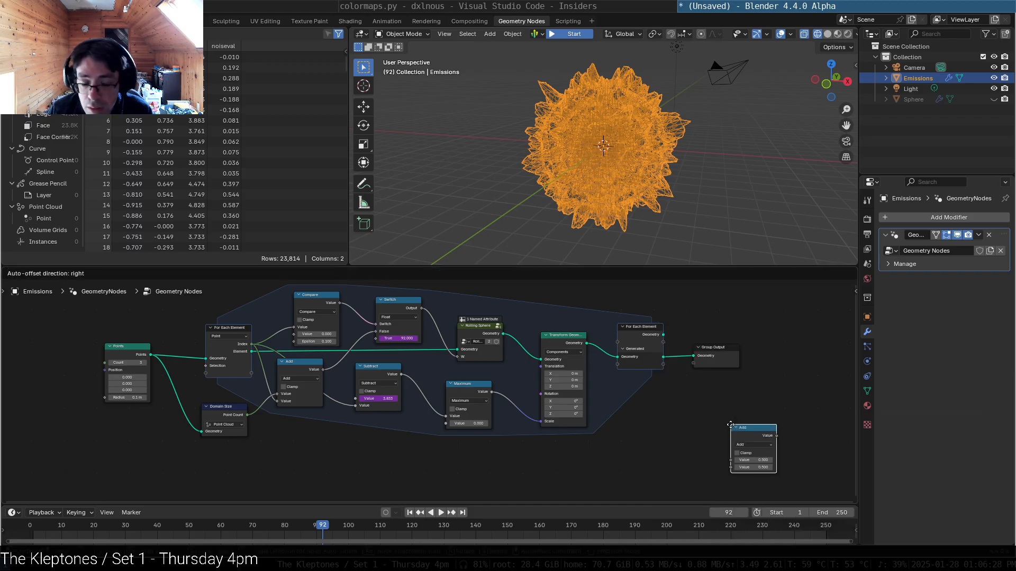
click(524, 394)
click(524, 395)
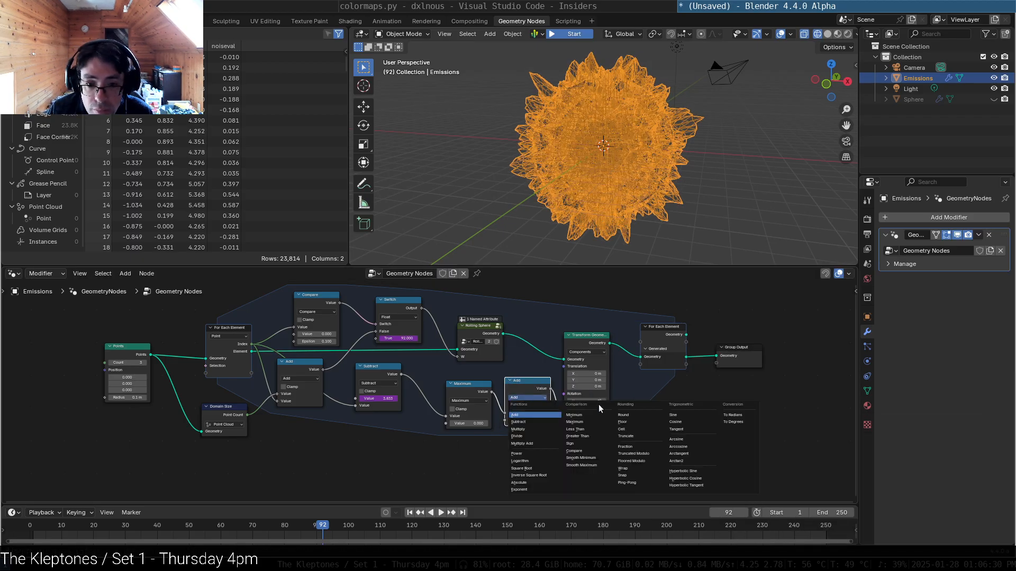
click(537, 428)
click(526, 422)
text(10)
key(Return)
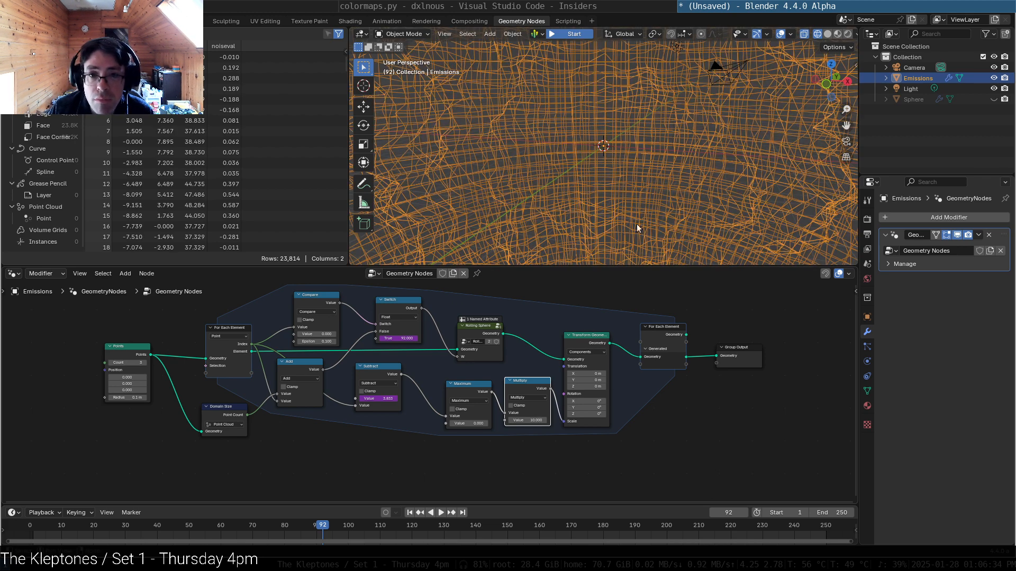
Step: Play the animation to check the enlarged growth of the shells
scroll(598, 166, down, 8)
scroll(597, 169, up, 4)
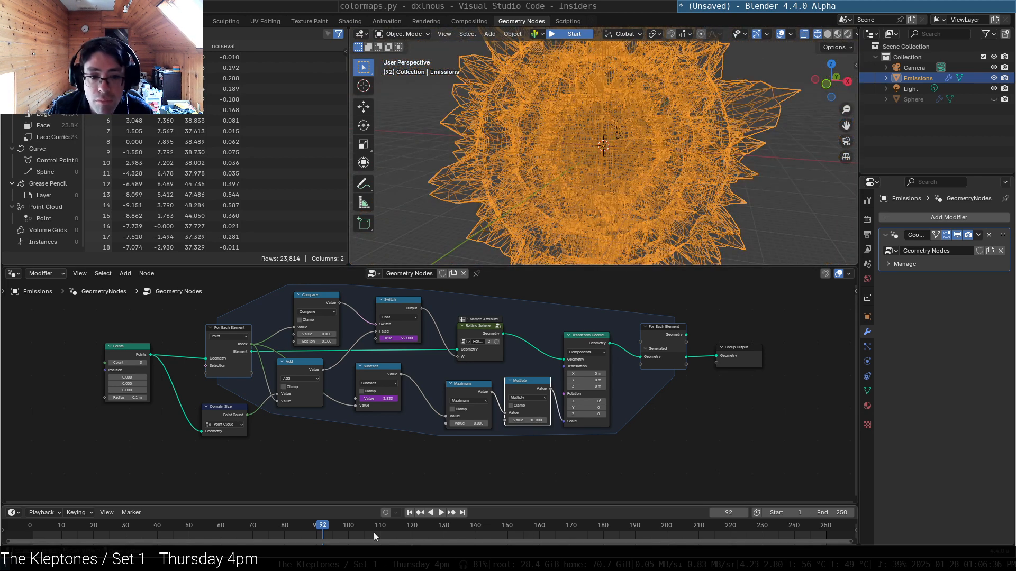
click(420, 512)
click(440, 512)
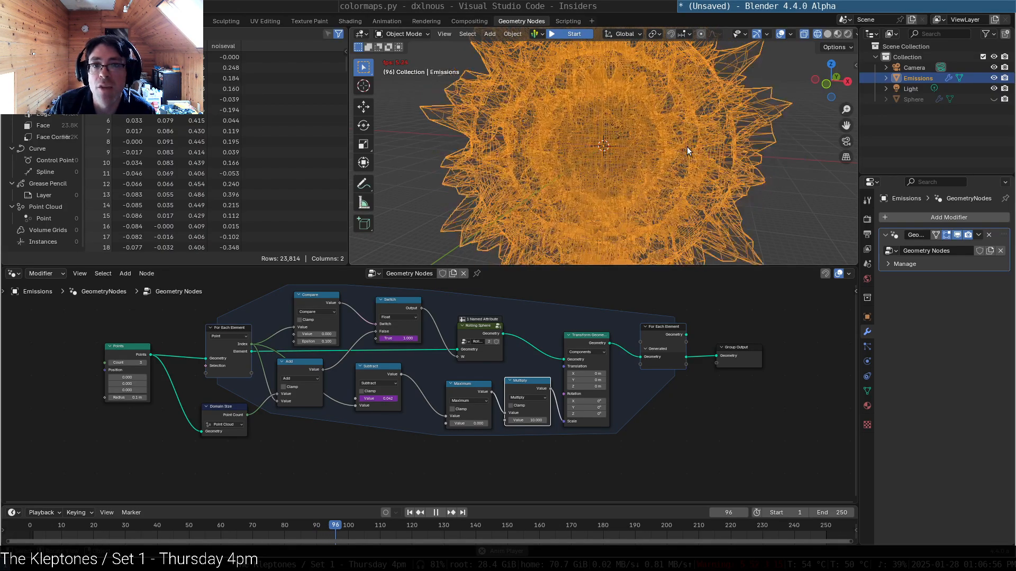
click(434, 513)
click(778, 291)
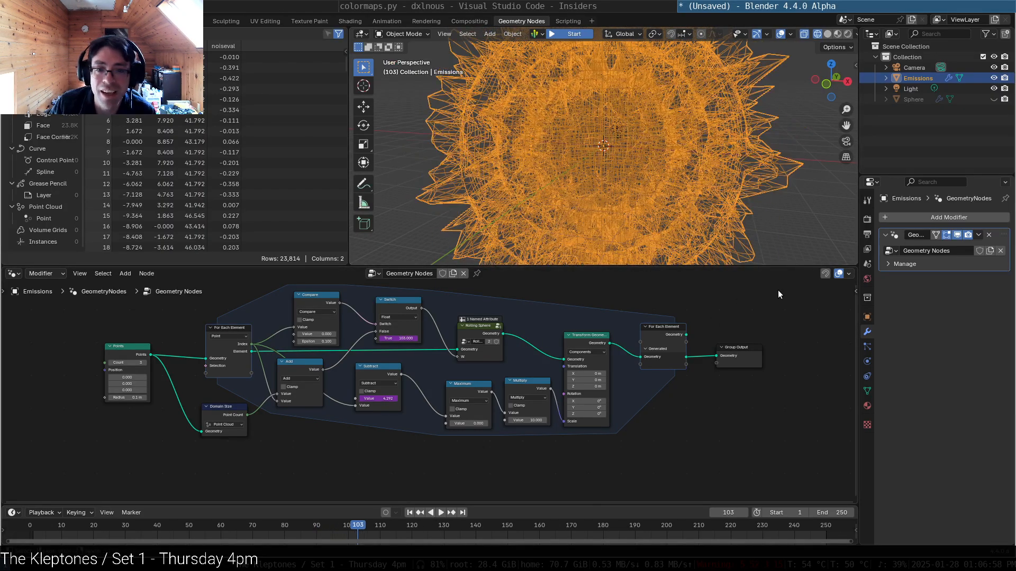
Step: Move the Maximum node closer to the Subtract node
click(234, 328)
drag(483, 383, 459, 379)
click(767, 359)
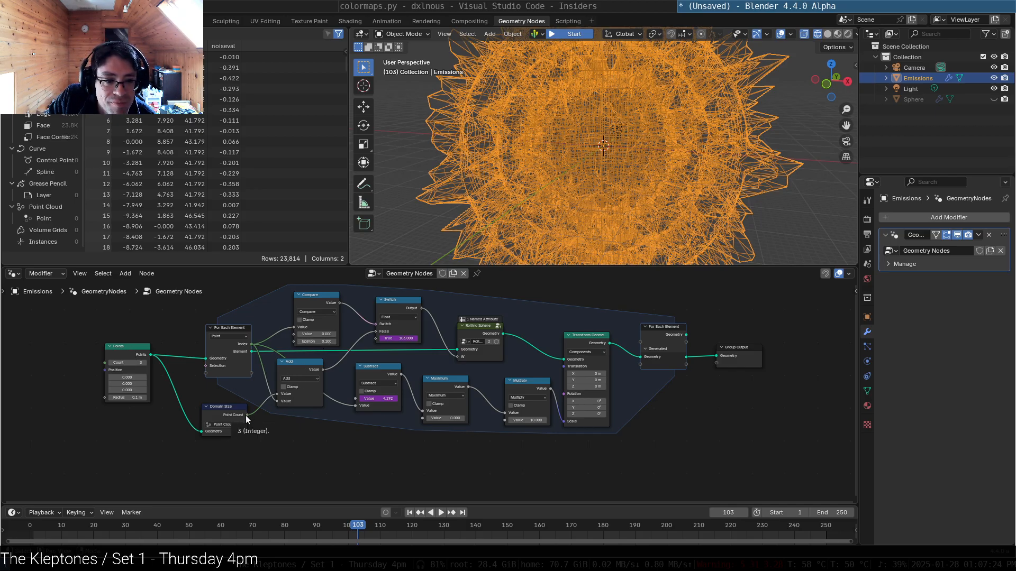
Step: Link the Domain Size Point Count to the Compare node's second value and play the animation to check it
drag(246, 415, 292, 339)
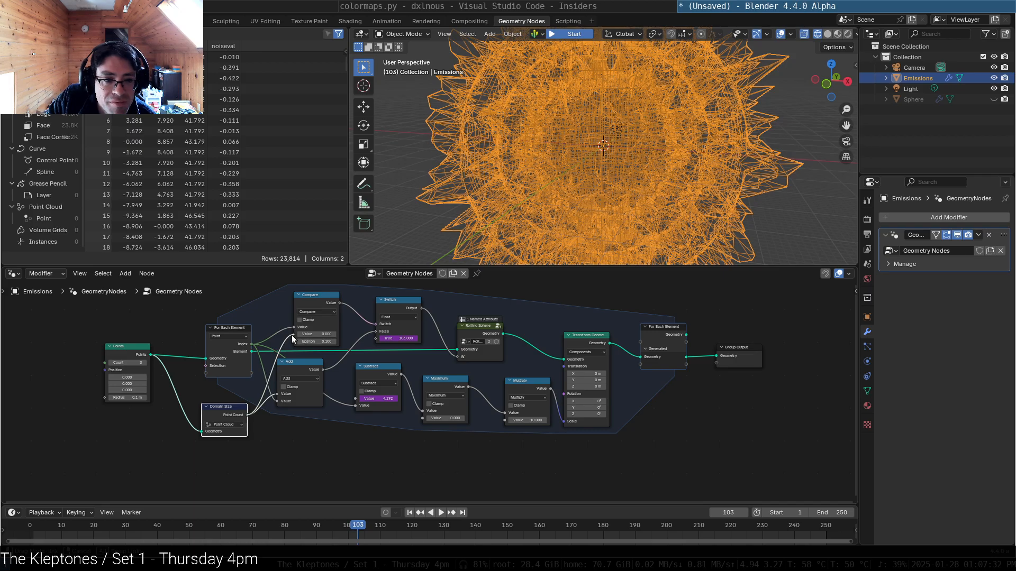
drag(292, 339, 292, 339)
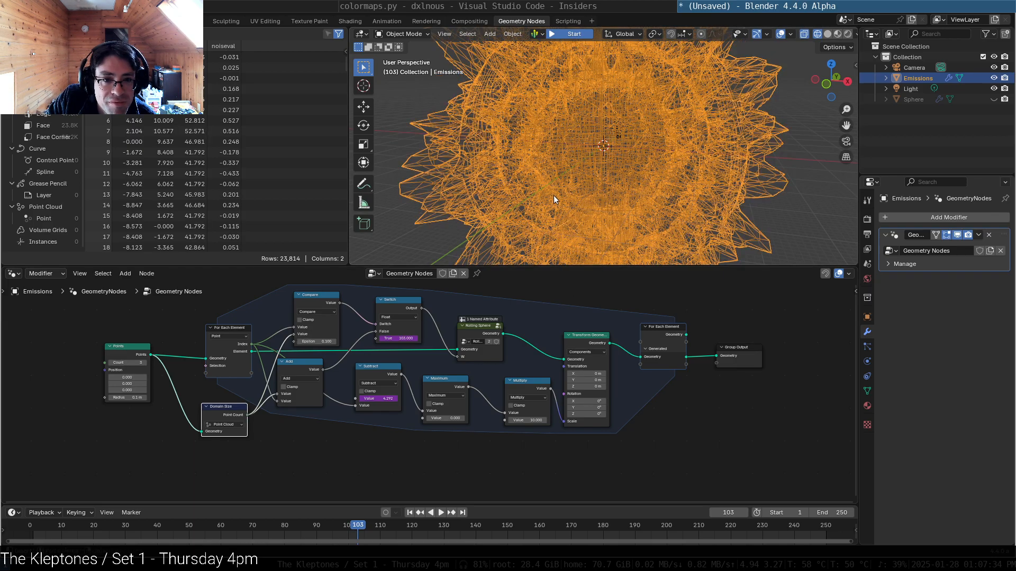
click(442, 512)
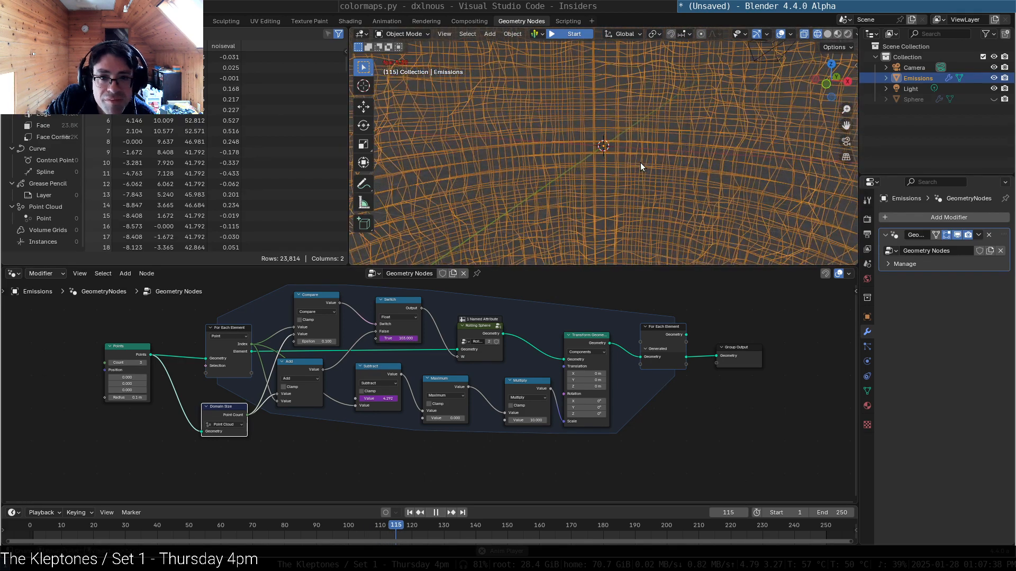
click(439, 512)
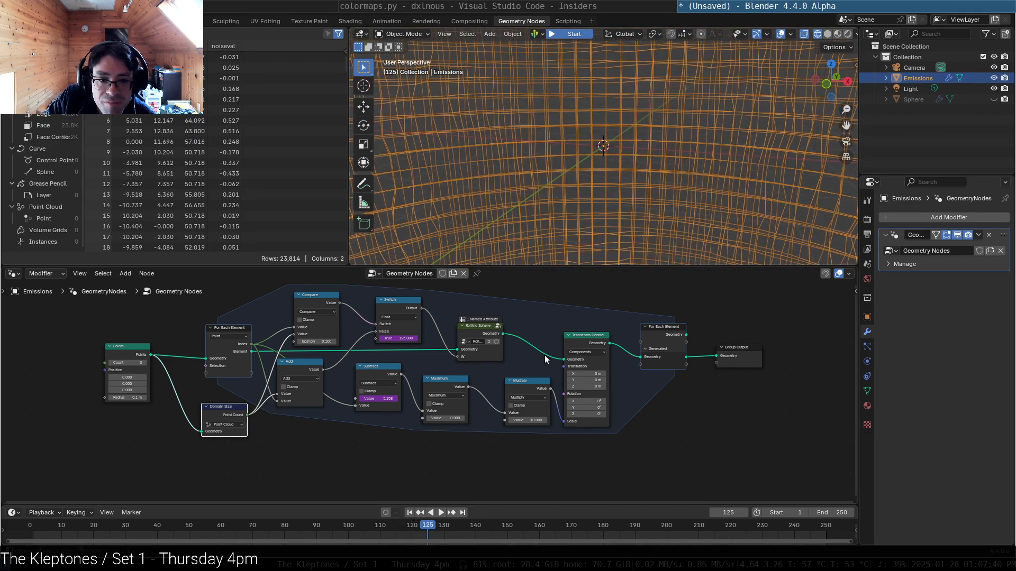
Step: Set the Maximum node's second value to 1
click(454, 418)
text(1)
key(Return)
scroll(620, 161, down, 8)
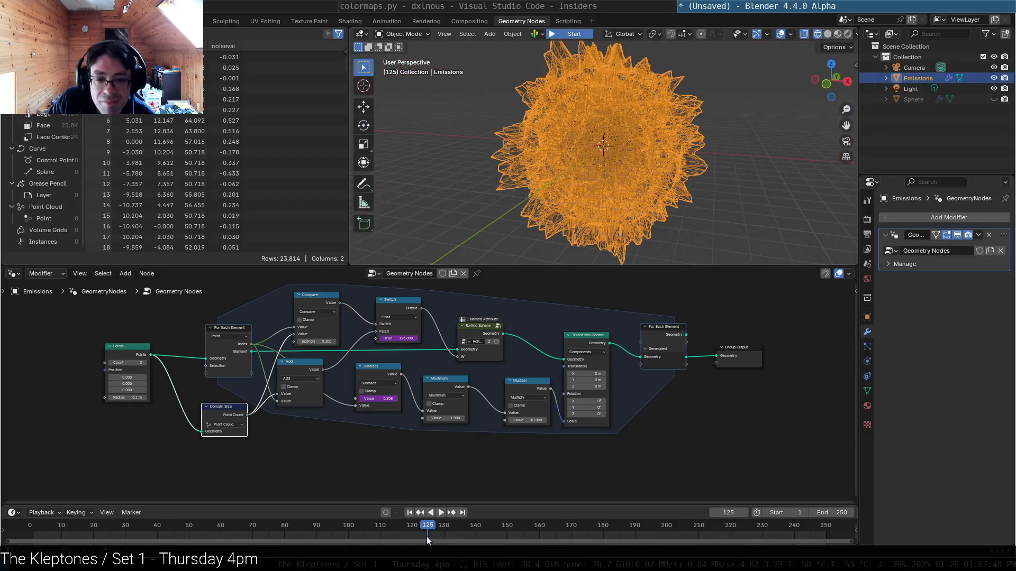
Step: Scrub the timeline back to frame 12 to check the shells, and undo back to frame 125
drag(403, 524, 69, 529)
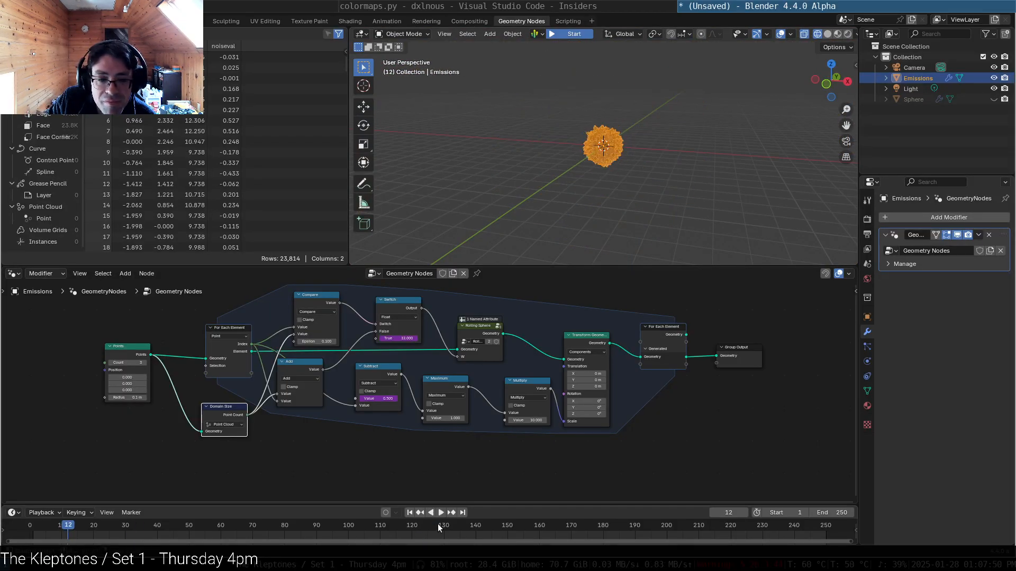
click(702, 290)
key(ctrl+z)
key(ctrl+z)
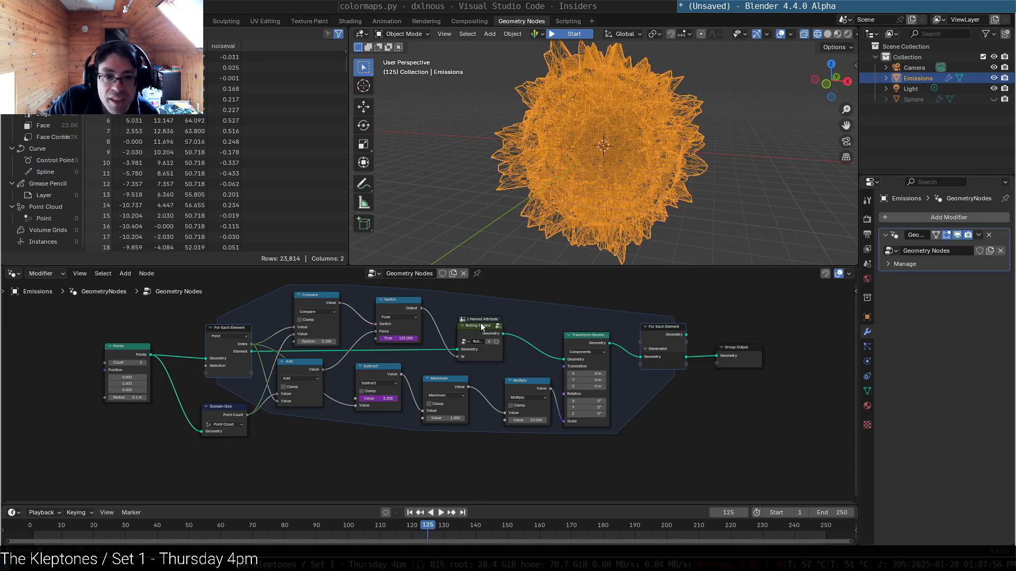
Step: Nudge the Rolling Sphere node aside and delete the Compare node
drag(487, 326, 495, 327)
click(398, 299)
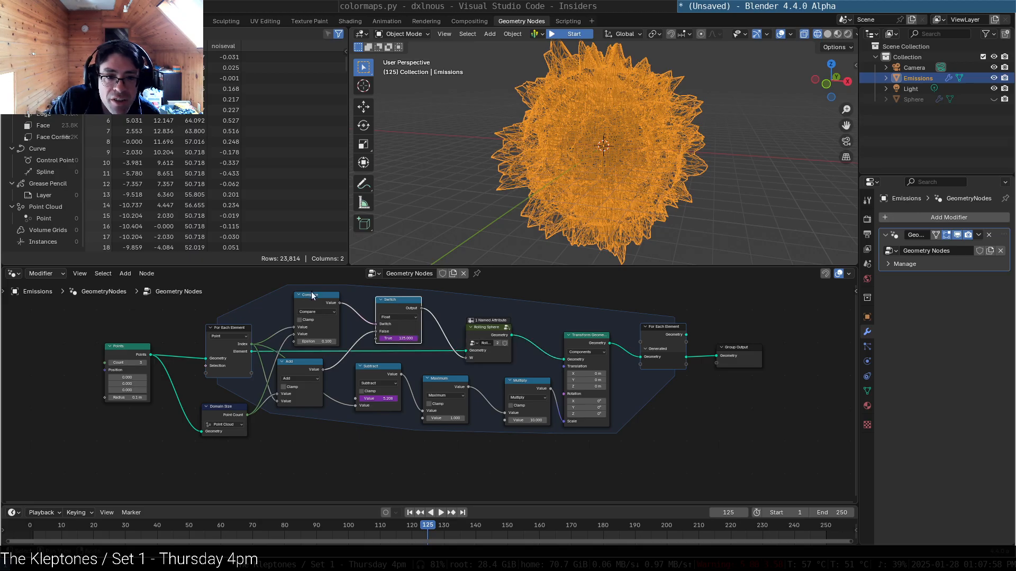
click(314, 297)
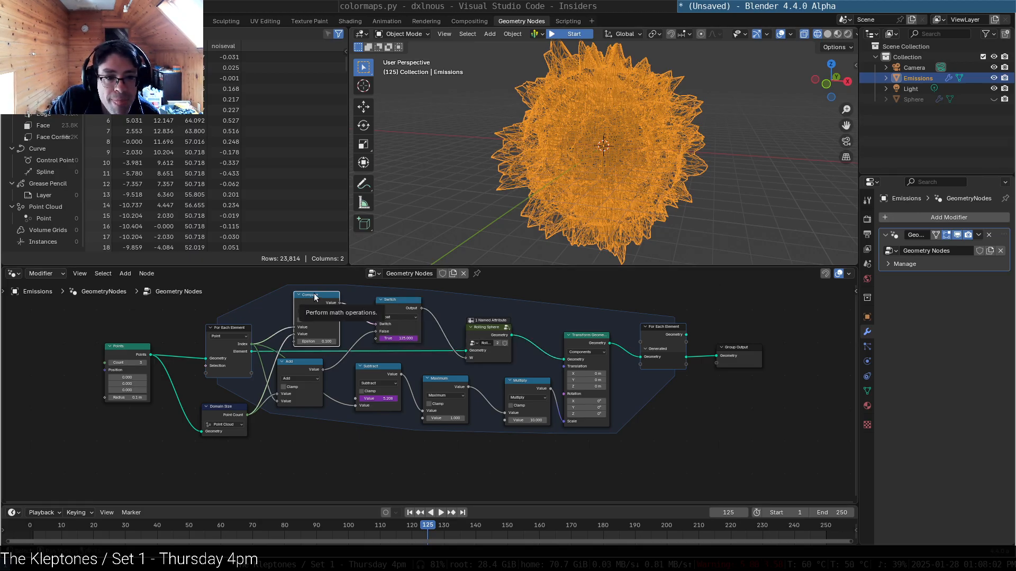
key(x)
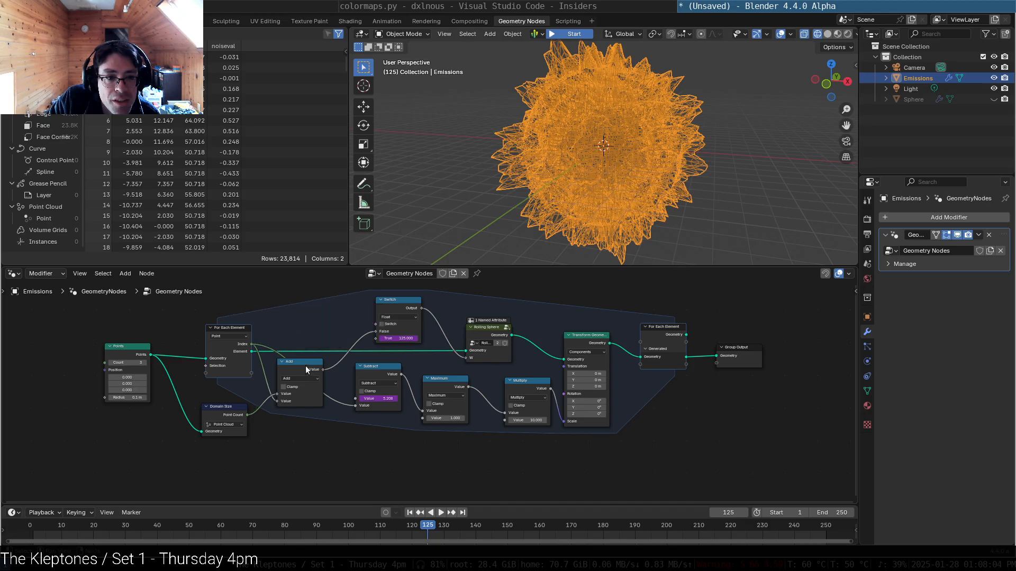
Step: Delete the Switch node, move Rolling Sphere into its place and link the Add node's value to its W input
drag(303, 360, 307, 355)
click(404, 304)
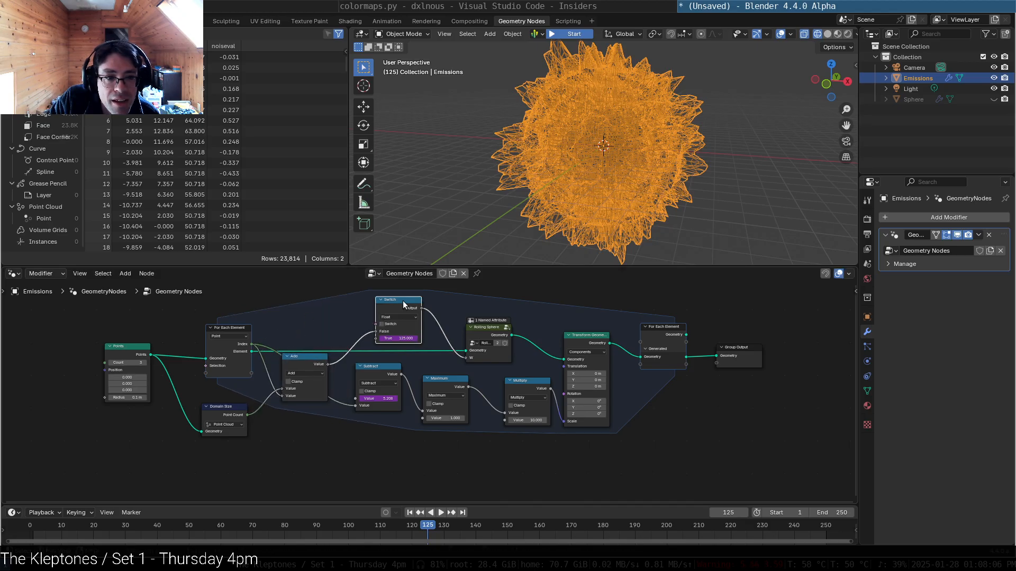
key(x)
drag(487, 328, 389, 303)
drag(329, 373, 367, 338)
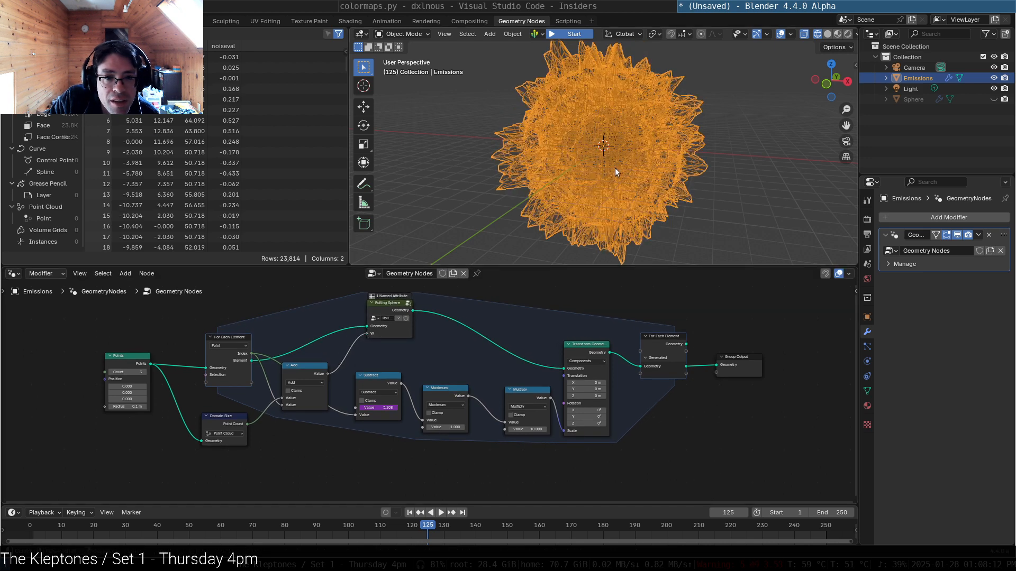
Step: Play and scrub the animation to check the simplified node setup, ending at frame 0
key(shift+ctrl+space)
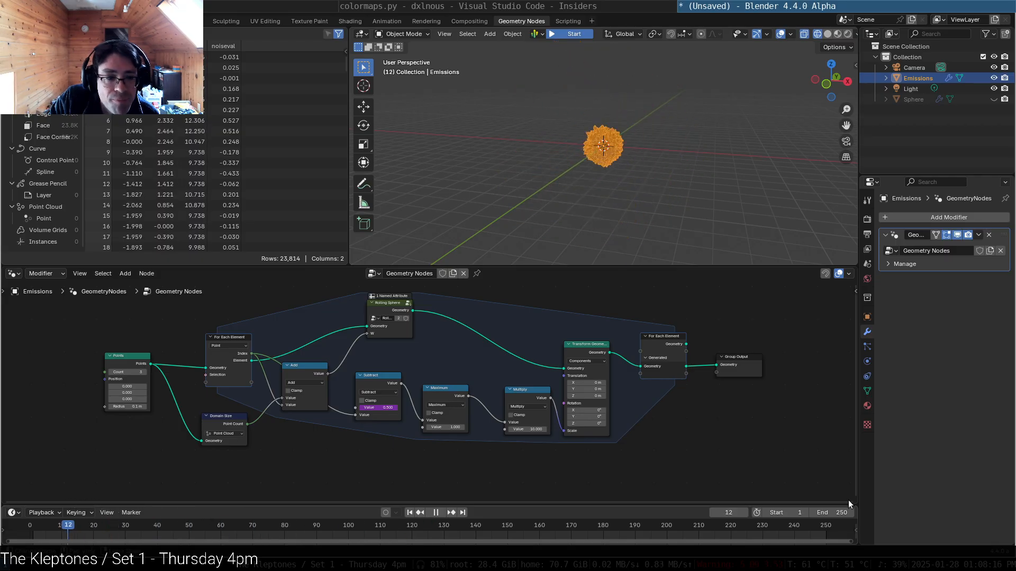
drag(19, 500, 781, 530)
drag(49, 513, 18, 516)
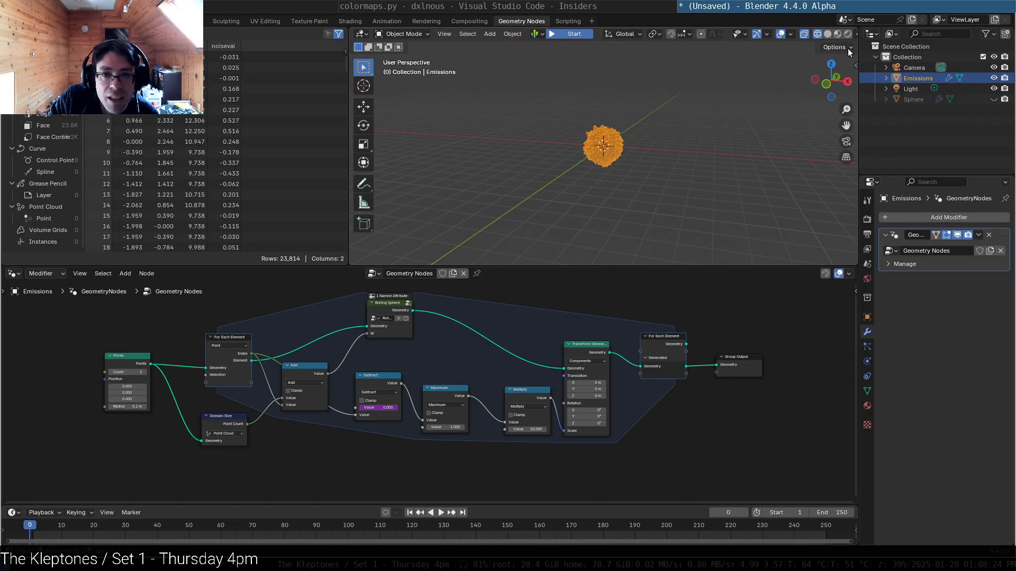
Step: Show the viewport in material preview and play the animation, stopping at frame 58 to inspect the shells from another angle
click(827, 34)
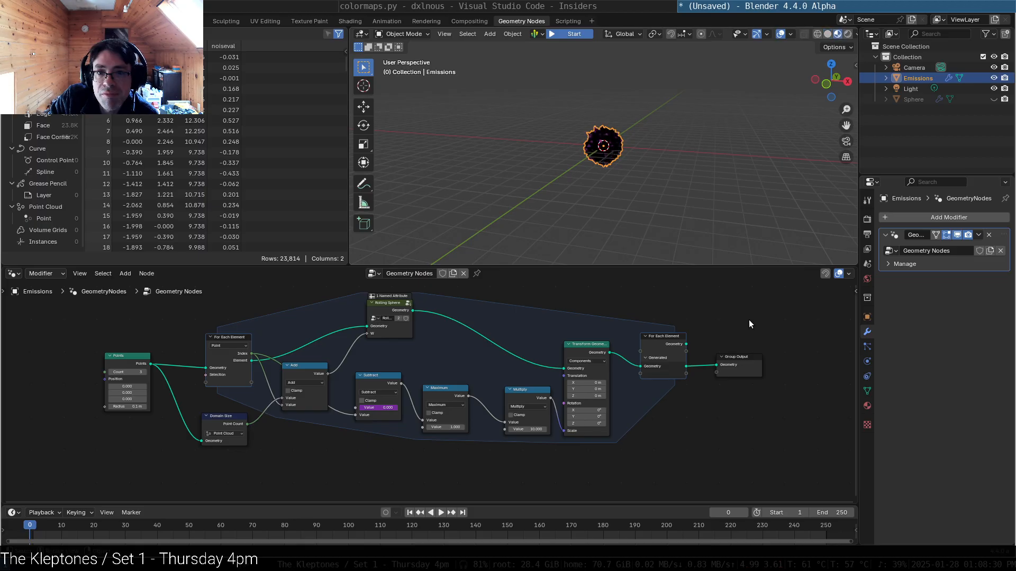
click(442, 513)
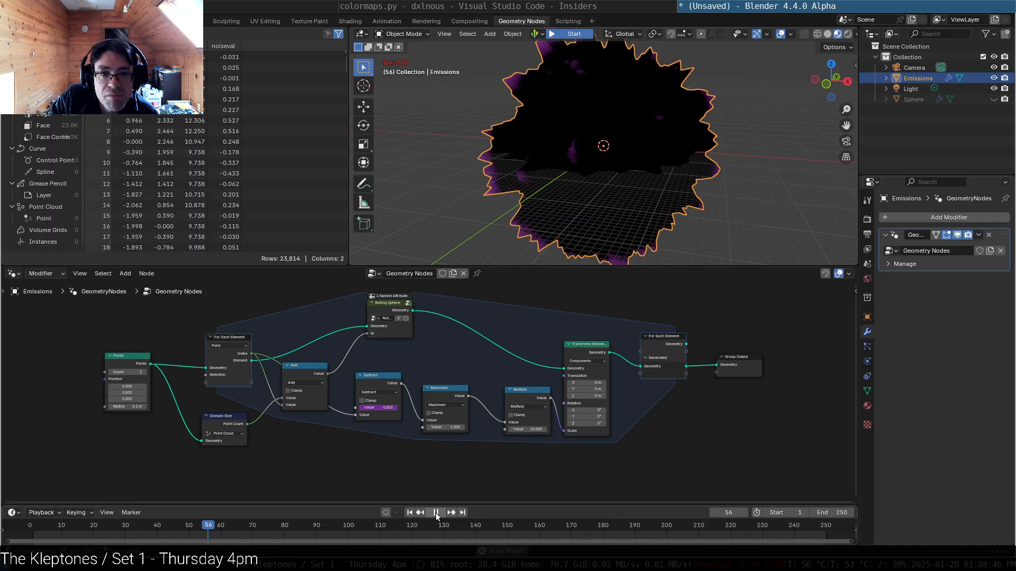
click(436, 513)
scroll(587, 256, down, 4)
middle_drag(587, 256, 442, 205)
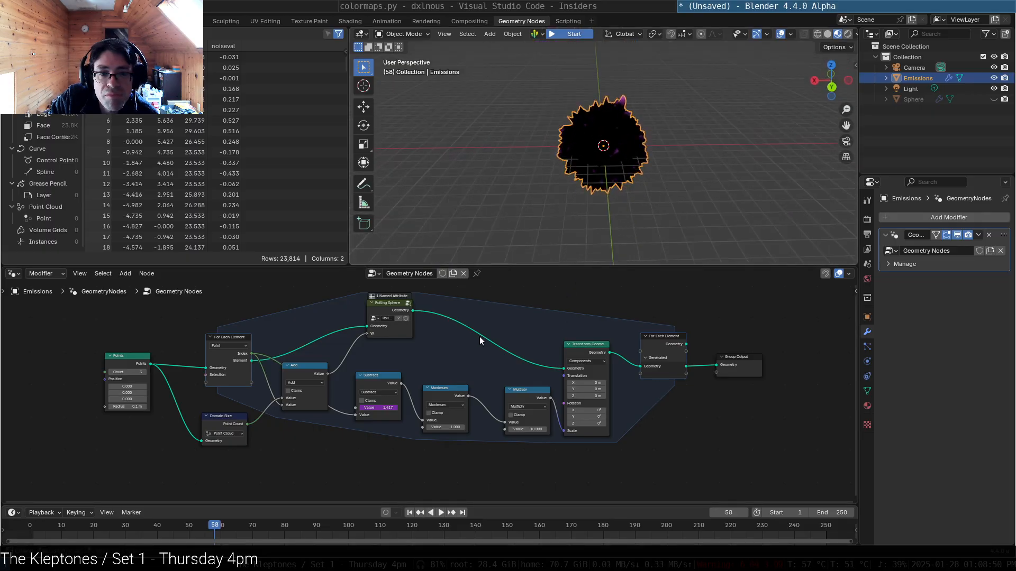
scroll(608, 163, up, 4)
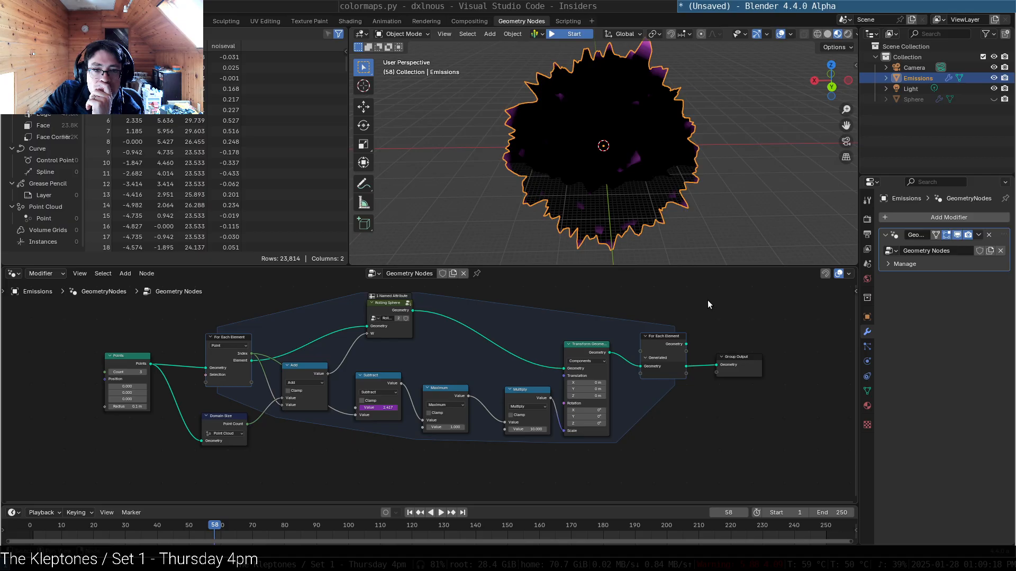
Step: In the Noisy Bumps material, replace the Emission node with the Principled BSDF, linking the Color Ramp to Base Color and BSDF to Surface
drag(673, 336, 667, 325)
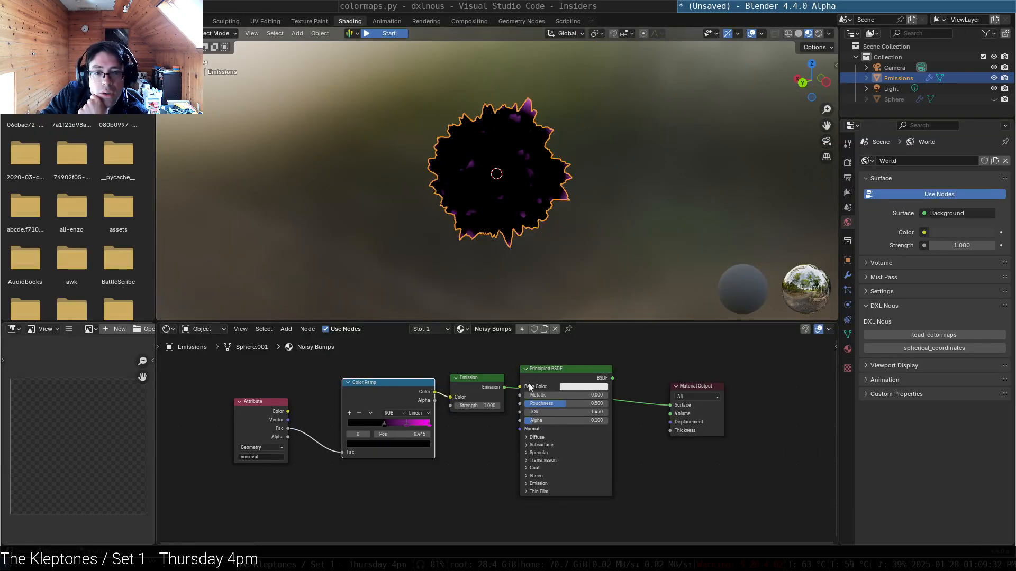
click(507, 390)
key(x)
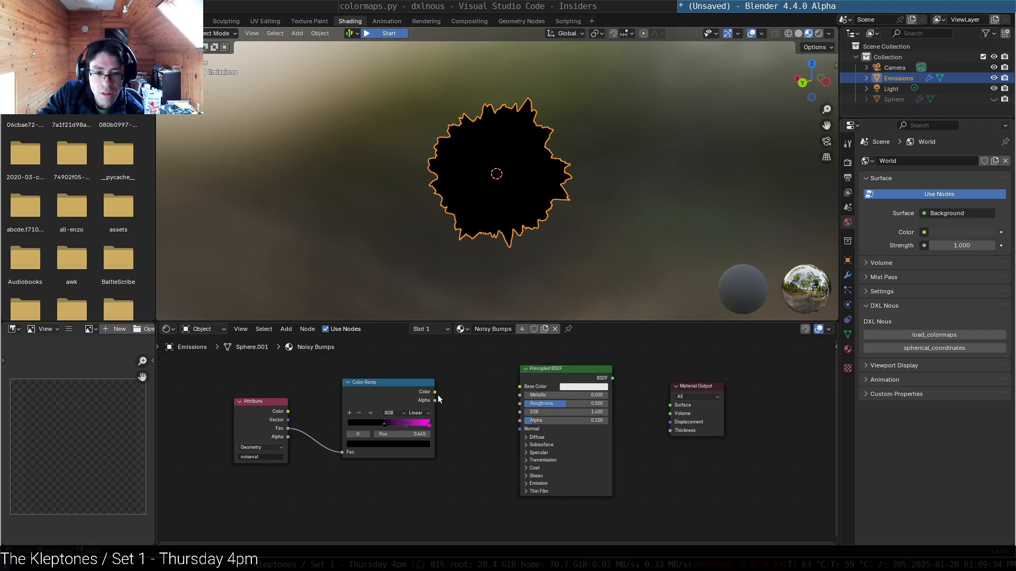
drag(496, 392, 519, 387)
drag(613, 377, 661, 405)
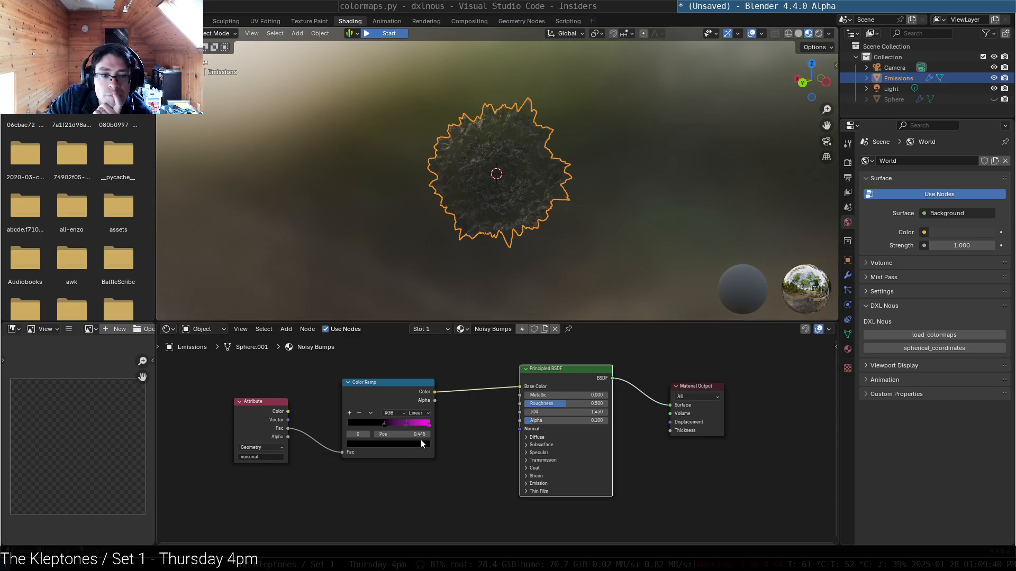
Step: Set the Principled BSDF alpha to 0.355 and render the image
middle_drag(530, 195, 465, 222)
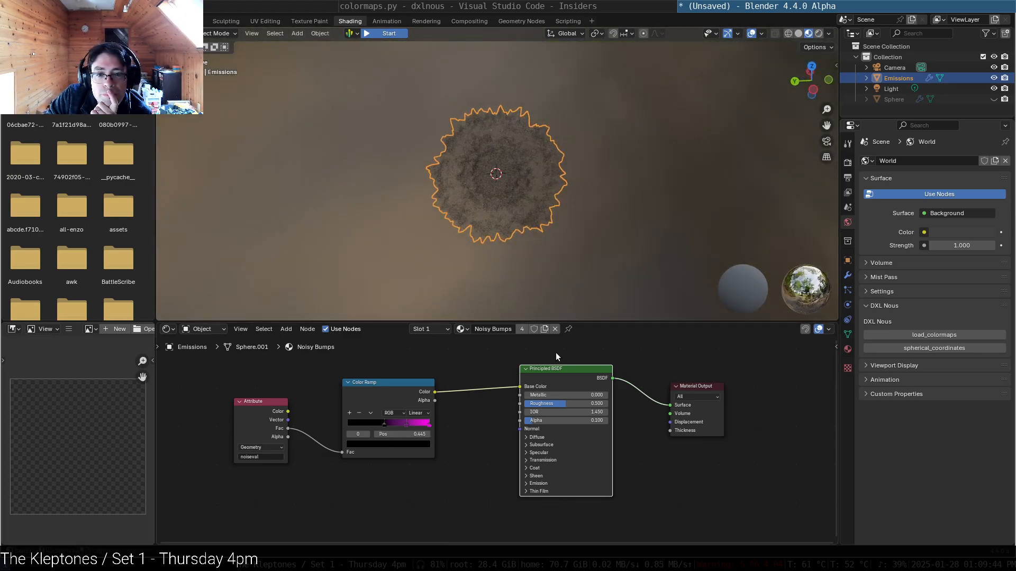
drag(535, 420, 557, 420)
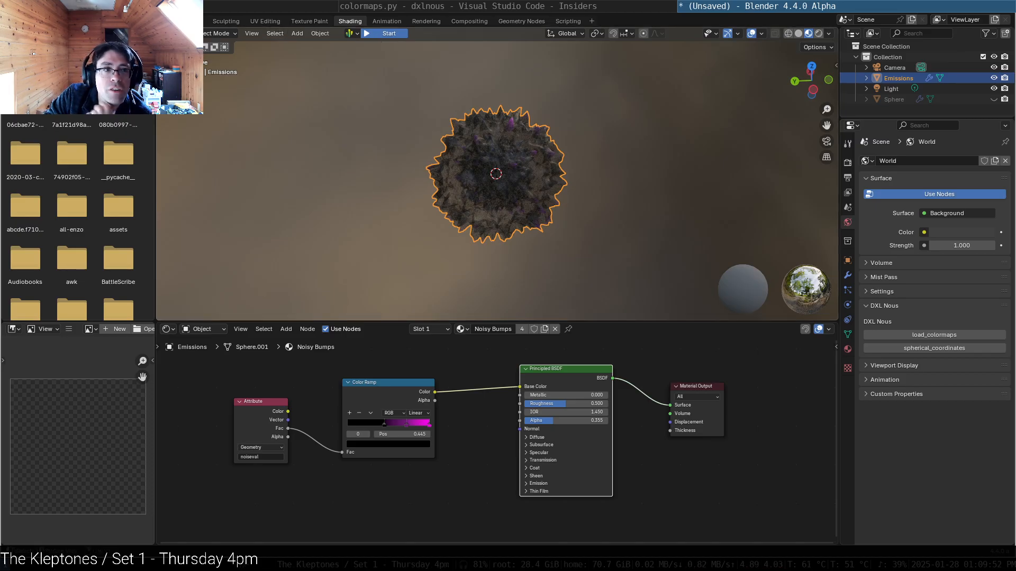
key(F12)
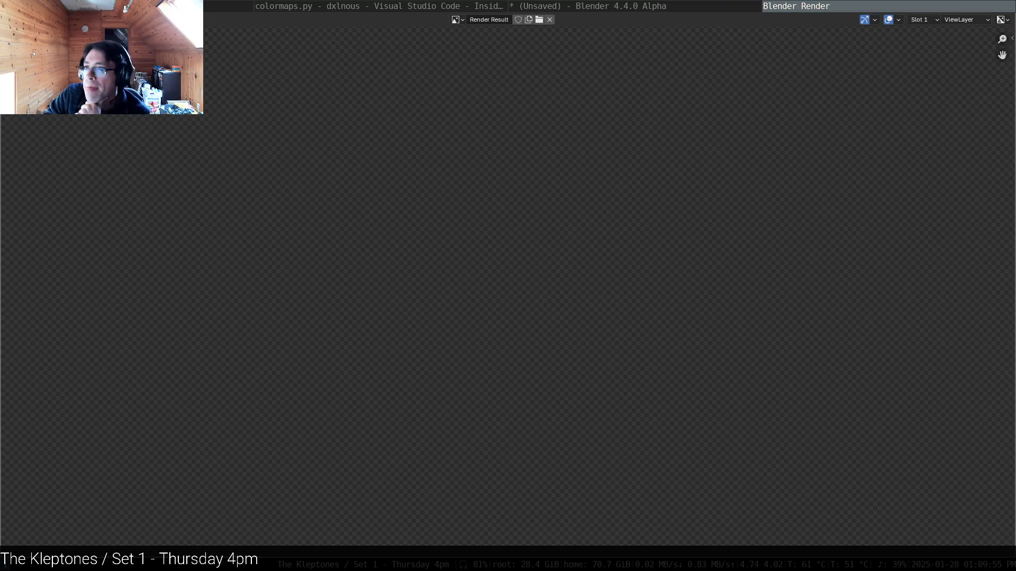